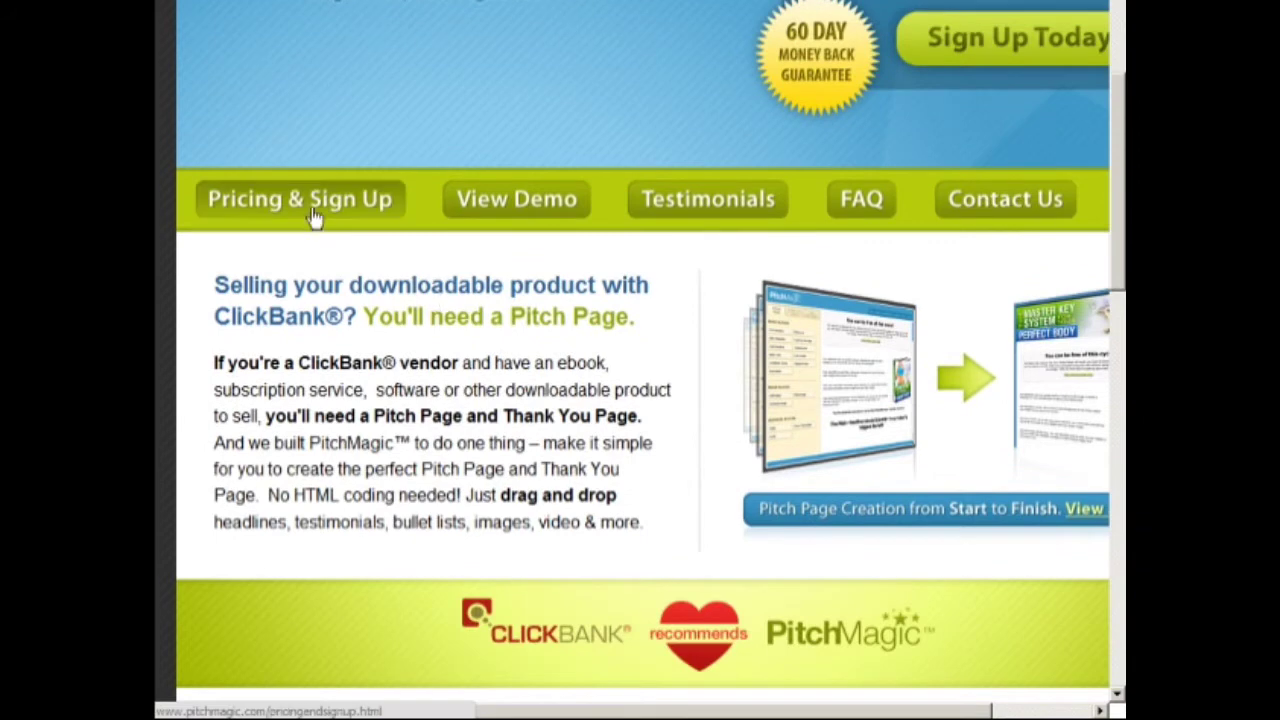
Step: Open the PitchMagic Pricing & Sign Up page and review its setup fee, monthly price and account requirements
left_click(309, 206)
scroll(606, 383, "down", 2)
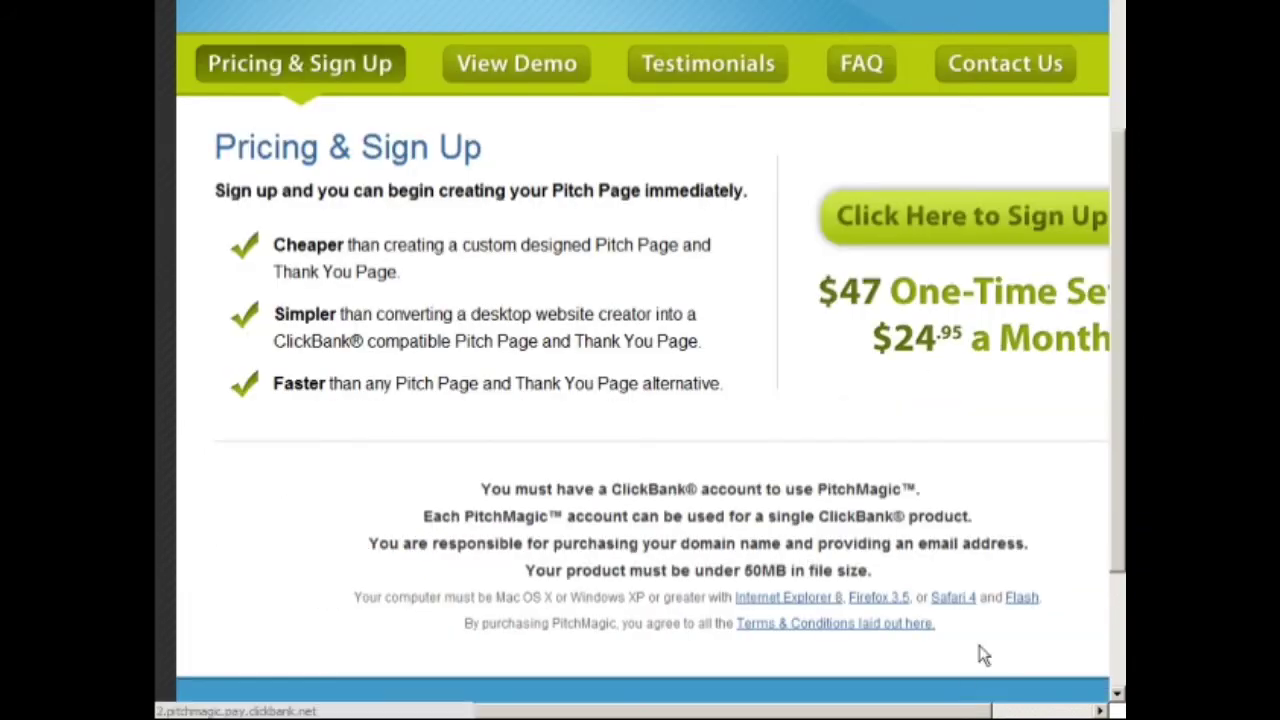
left_click_drag(955, 708, 1037, 708)
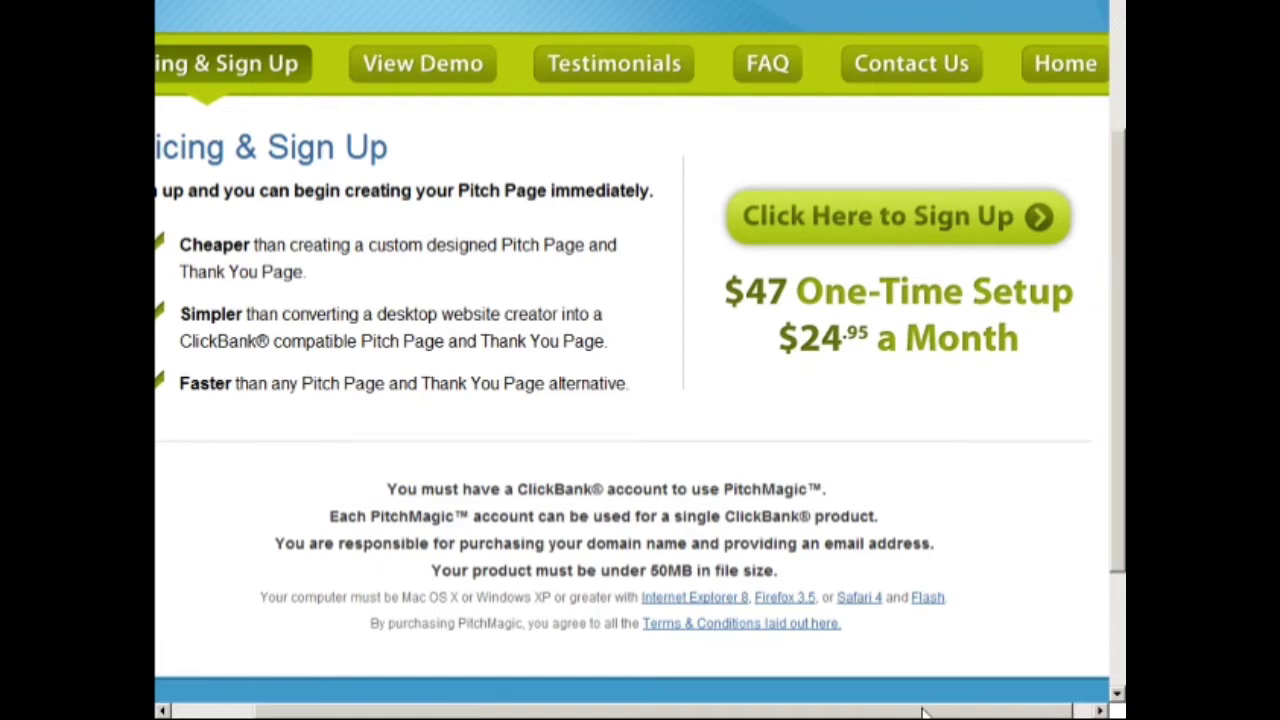
left_click_drag(924, 712, 842, 712)
scroll(726, 488, "up", 2)
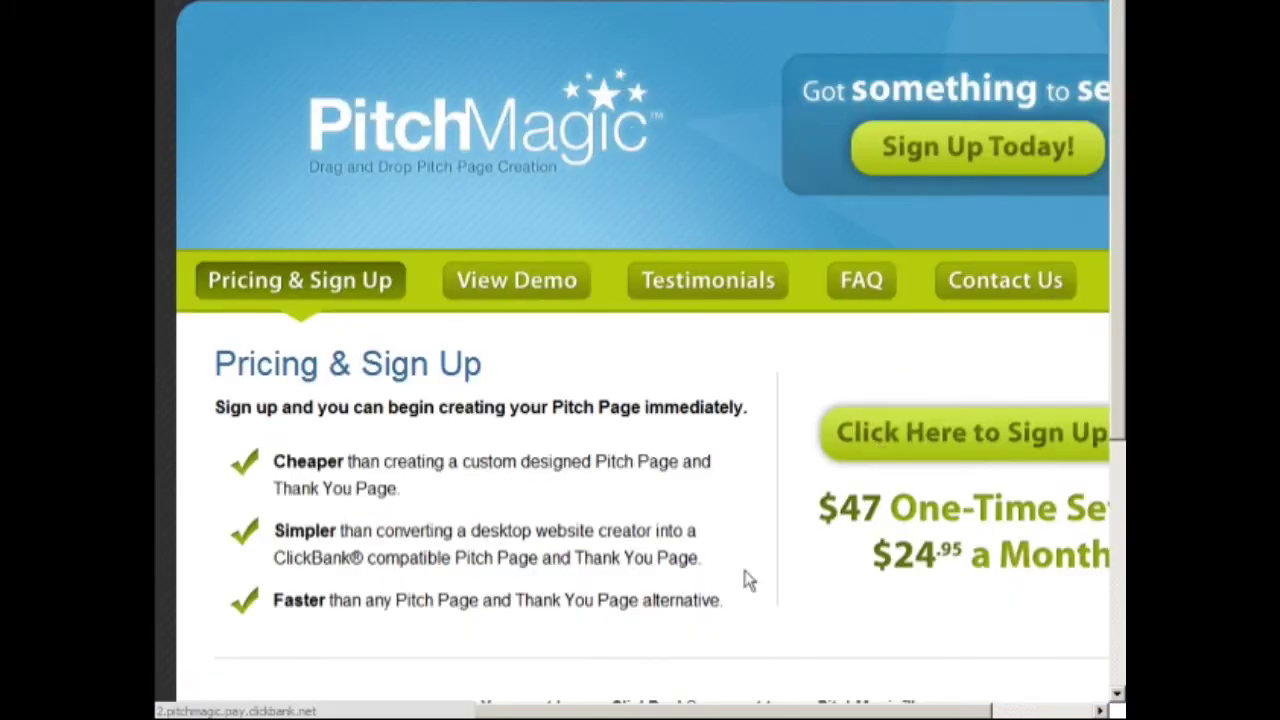
scroll(748, 580, "down", 1)
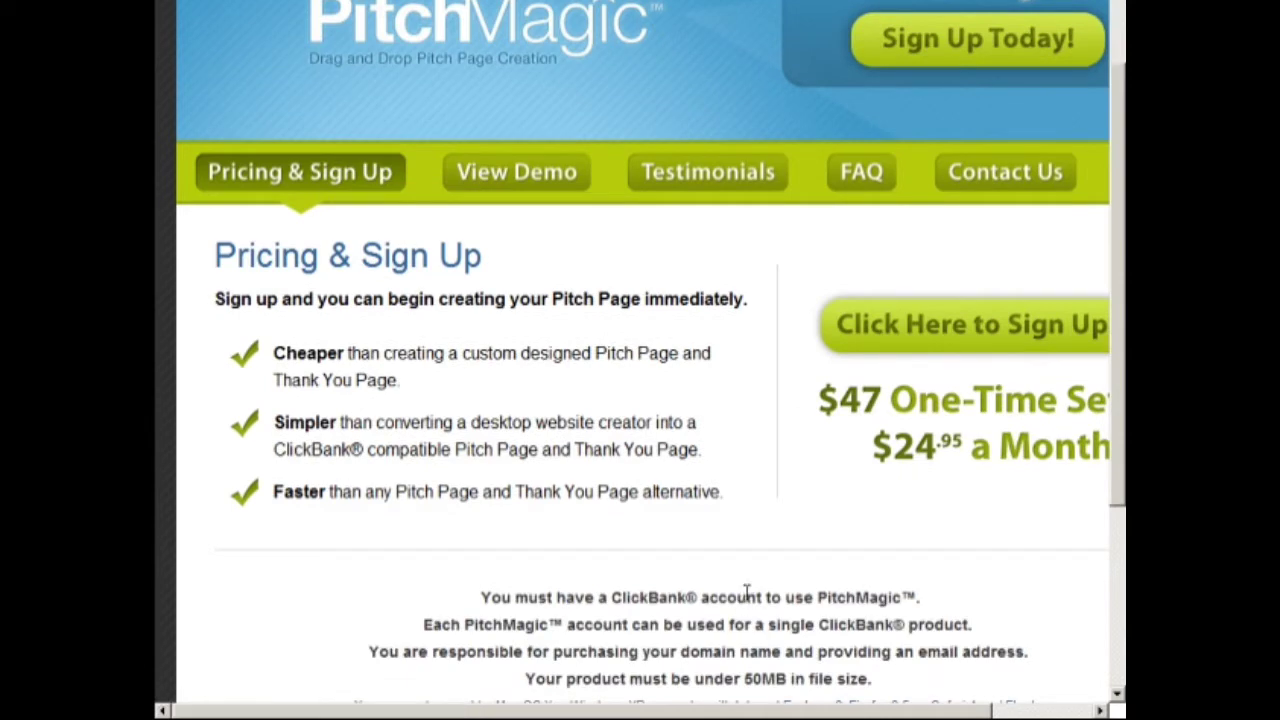
scroll(746, 592, "down", 2)
scroll(746, 592, "up", 3)
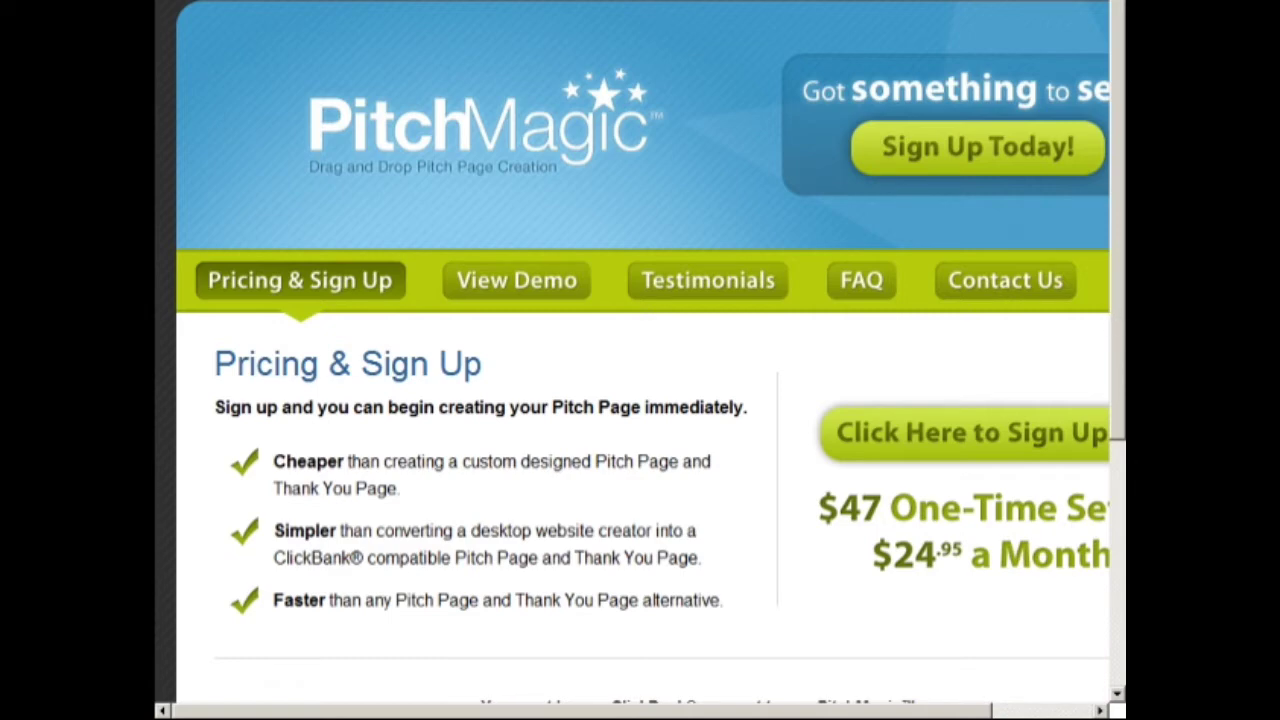
Step: Switch to the file explorer and open the Local Fanpage Blueprint folder
key("alt+Tab")
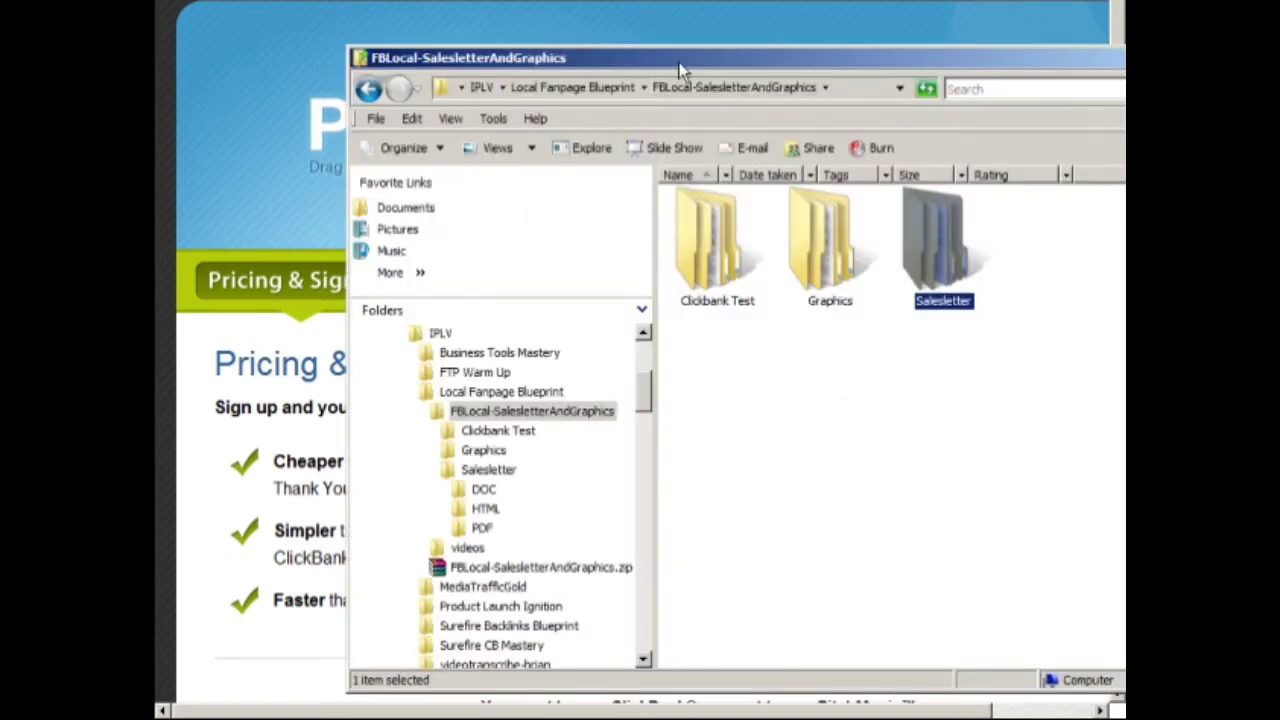
left_click_drag(680, 68, 624, 51)
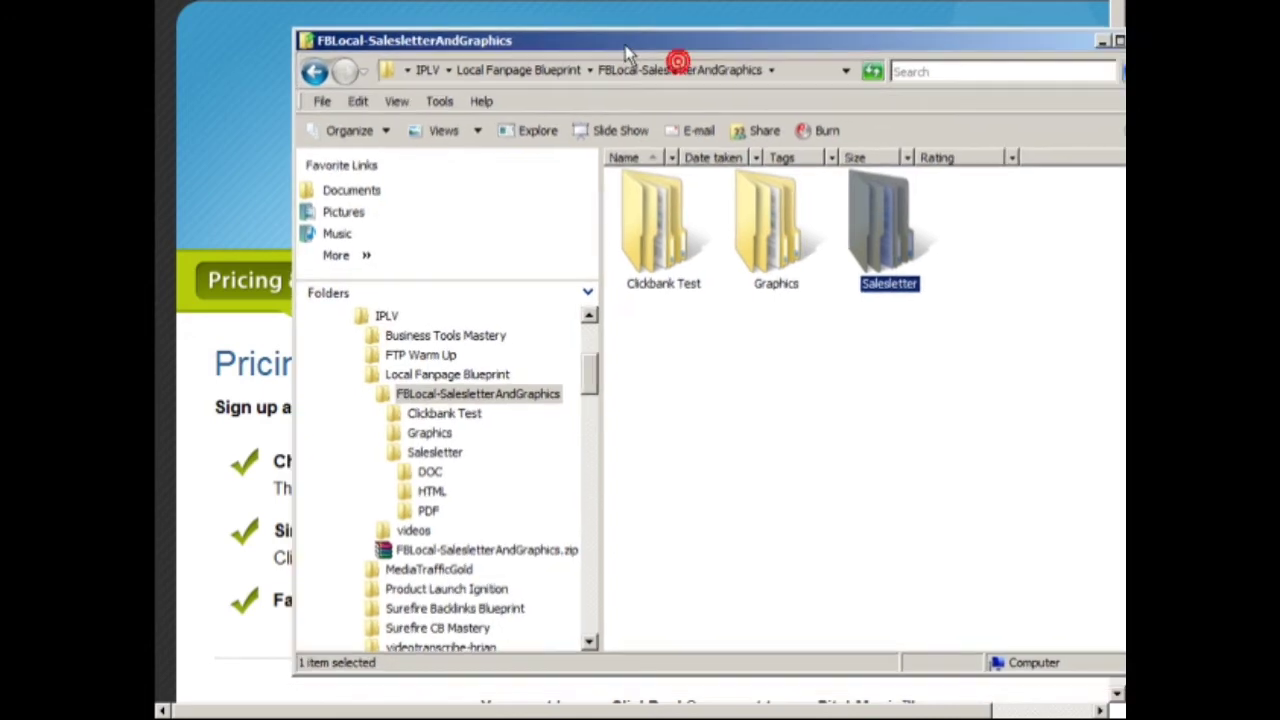
left_click(500, 398)
left_click(493, 376)
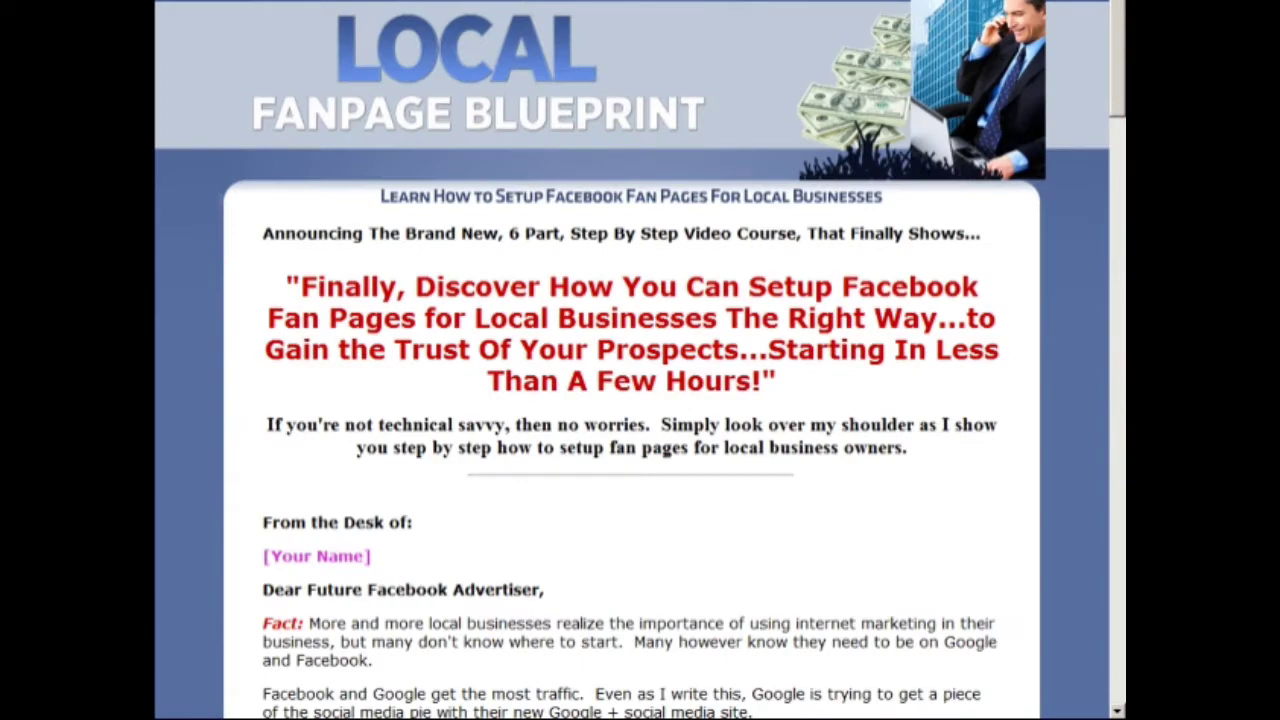
Step: Examine the Local Fanpage Blueprint sales letter page in the browser
left_click(1117, 60)
mouse_move(1117, 63)
left_mouse_down()
mouse_move(1098, 668)
mouse_move(1095, 56)
left_mouse_up()
mouse_move(1120, 92)
left_mouse_down()
mouse_move(1120, 662)
mouse_move(1104, 84)
left_mouse_up()
left_click_drag(1118, 88, 1123, 46)
Step: Switch back to the file explorer and open the HTML folder inside Clickbank Test
key("alt+Tab")
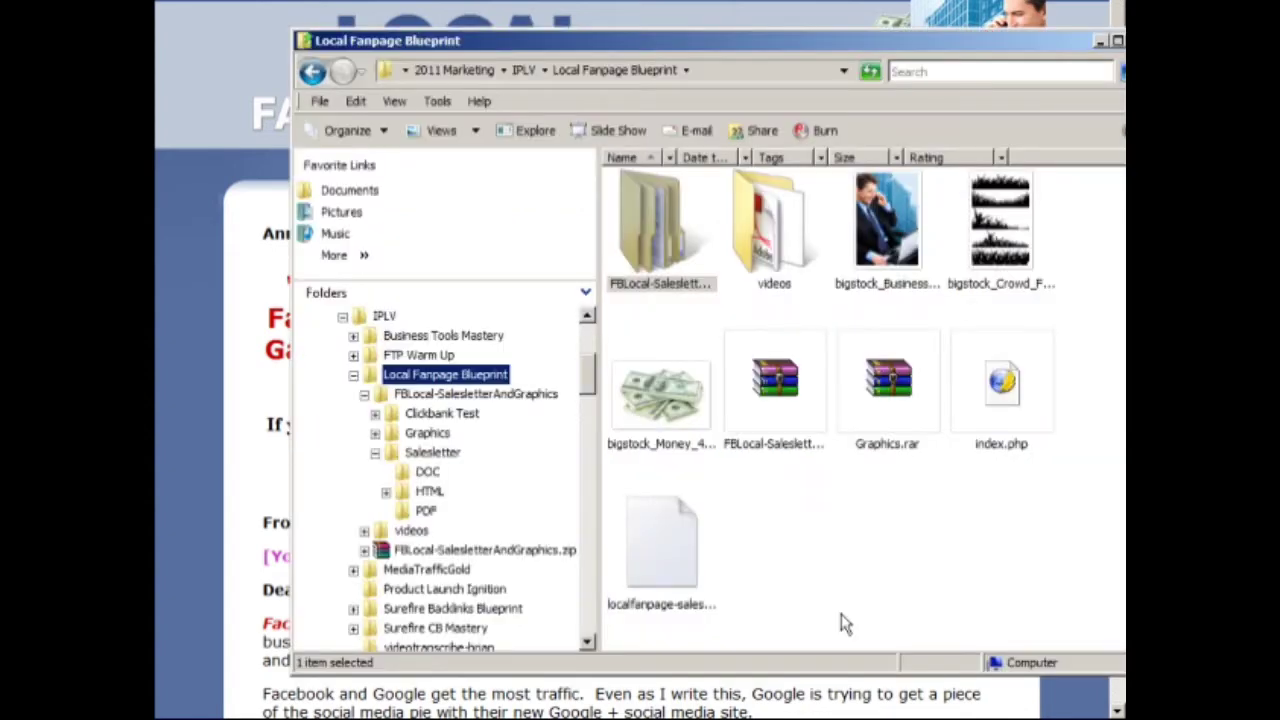
left_click(442, 414)
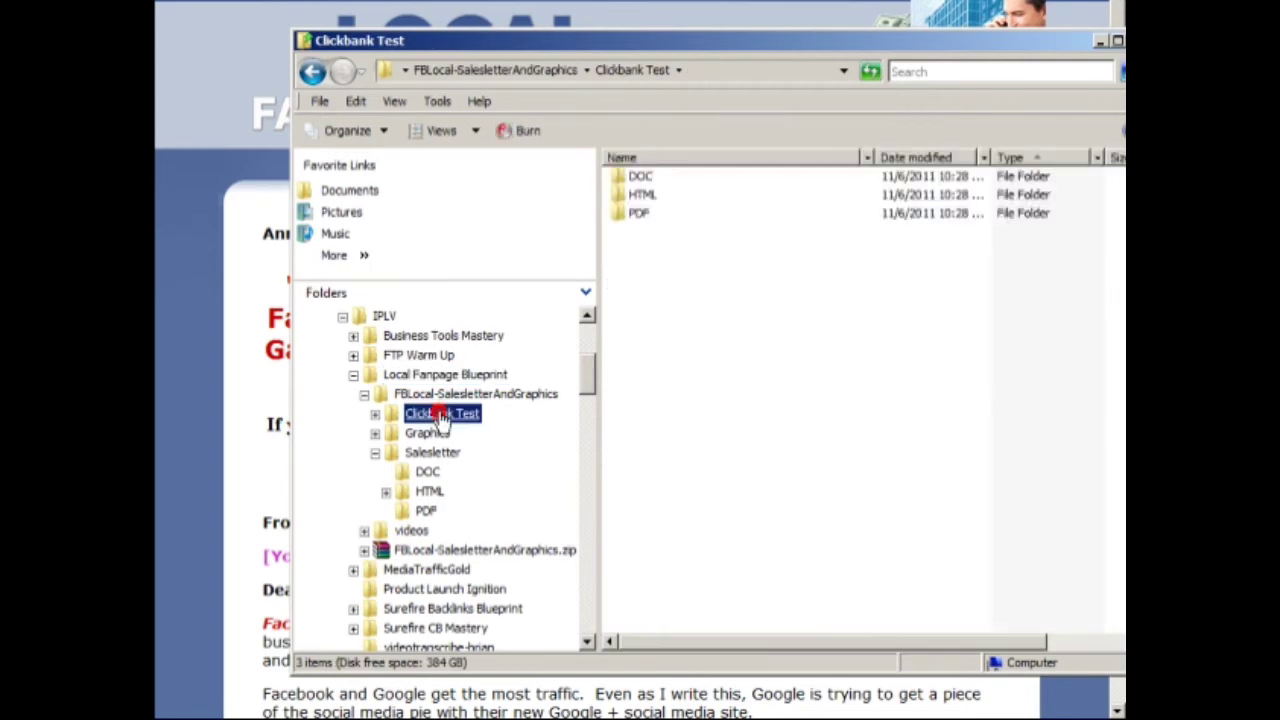
left_click(374, 414)
left_click(429, 453)
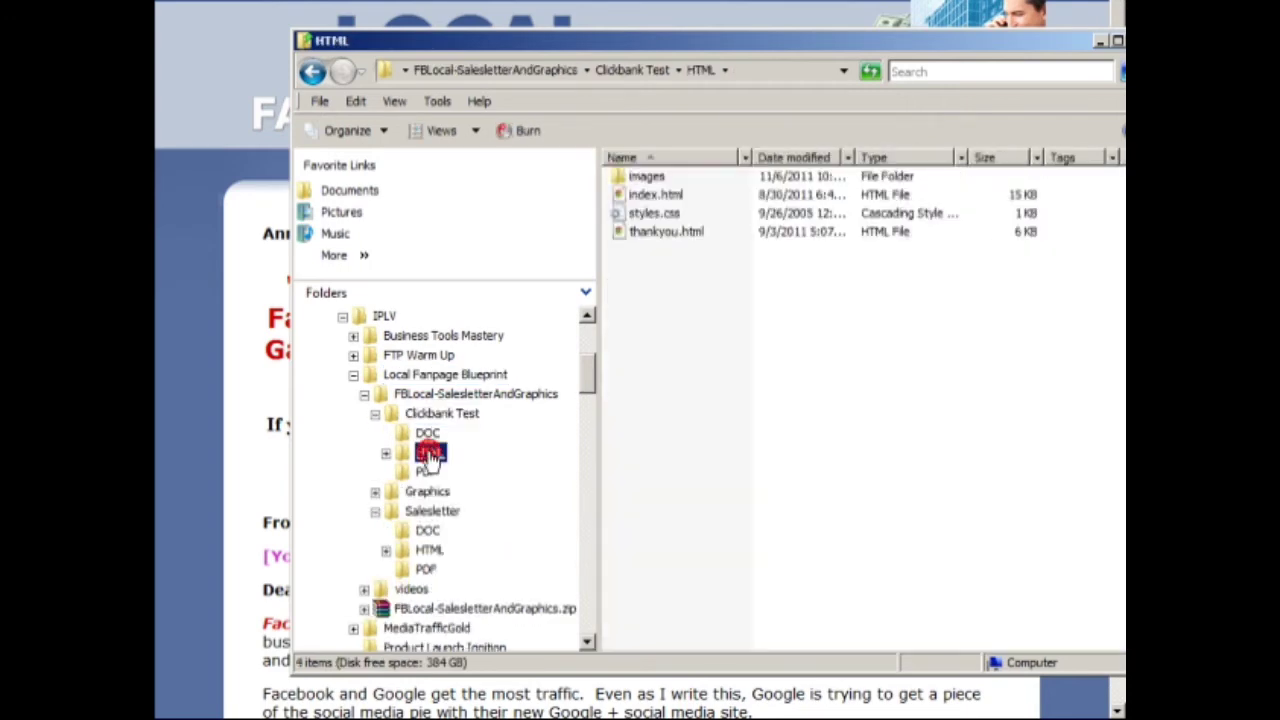
left_click(675, 196)
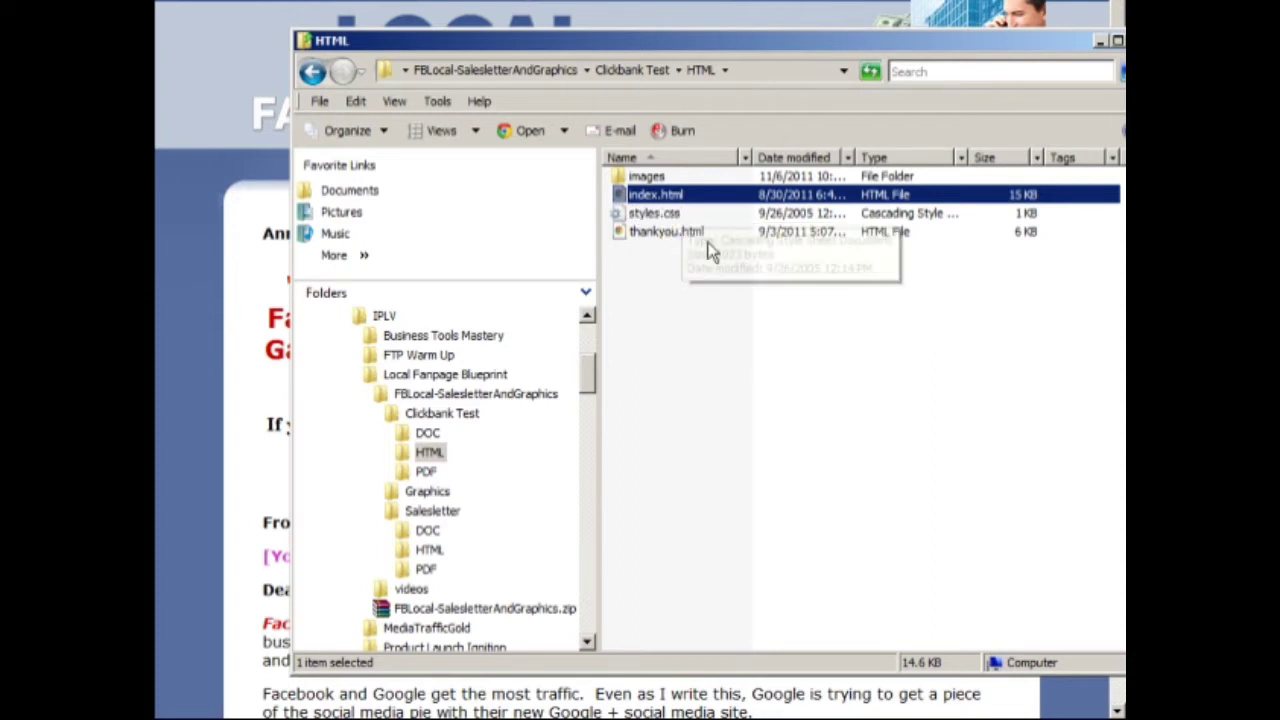
left_click(641, 310)
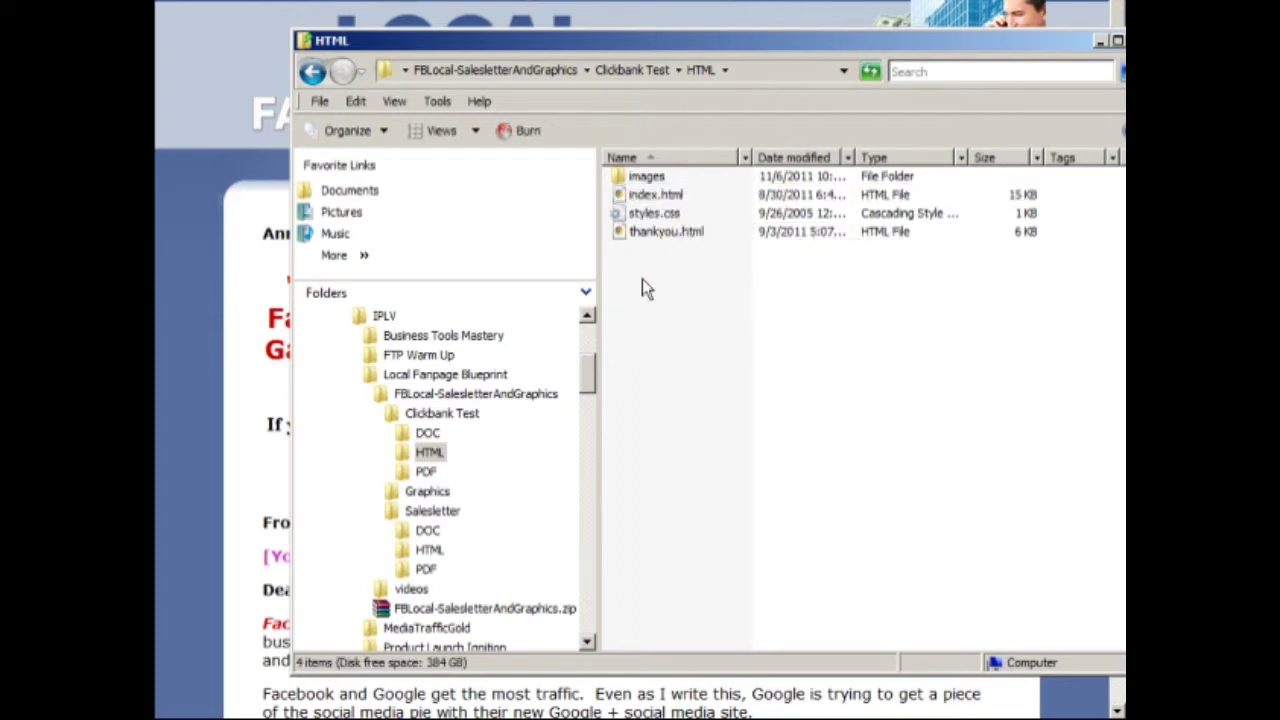
right_click(644, 285)
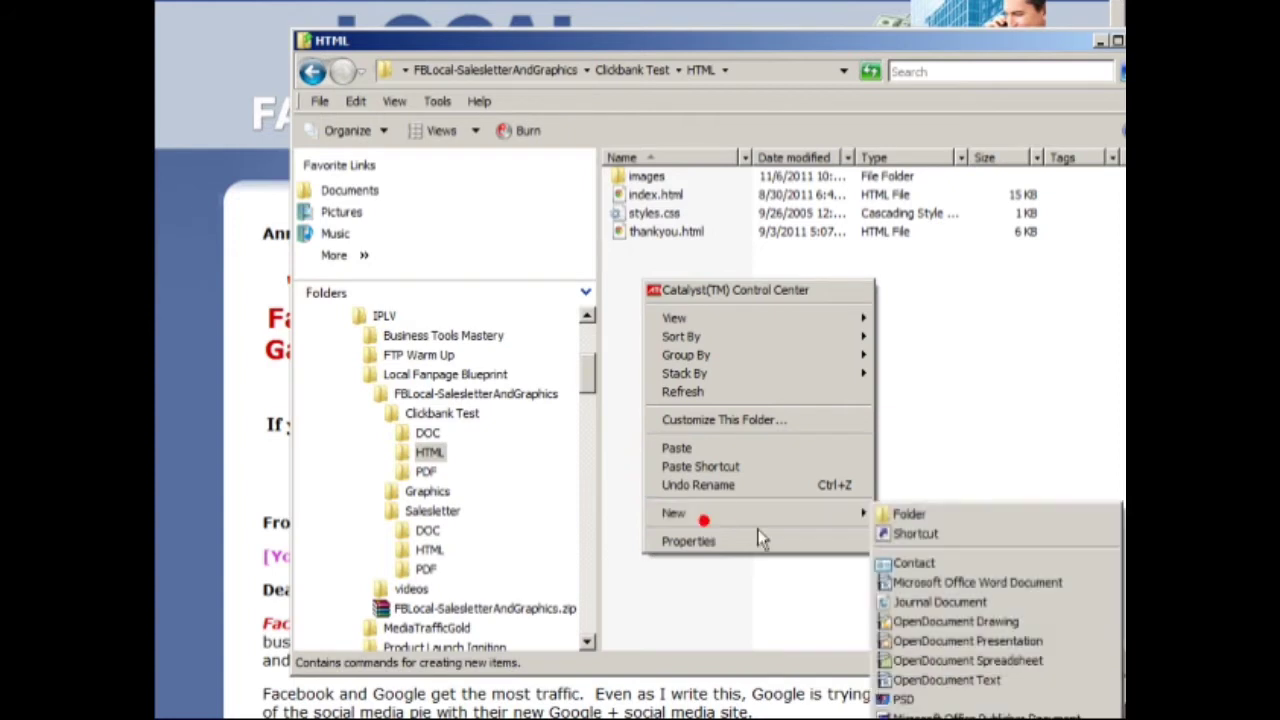
left_click(637, 252)
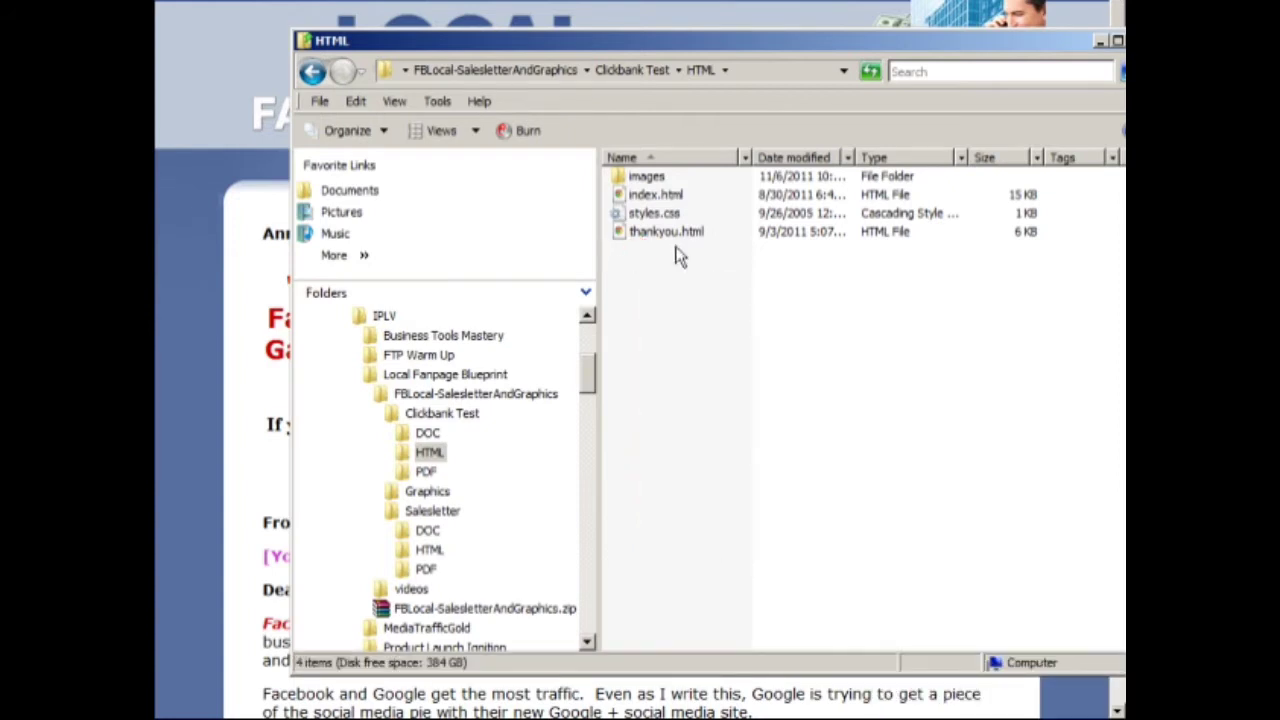
right_click(1103, 194)
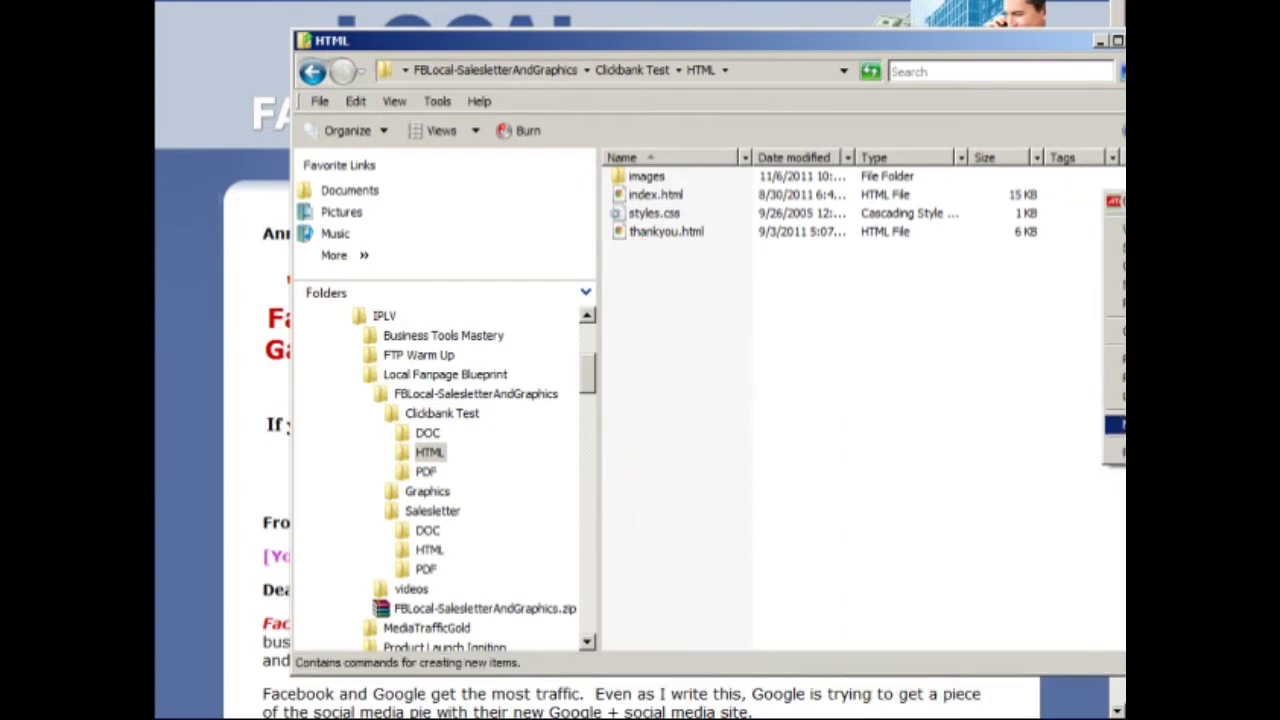
Step: Create a new text document in the HTML folder and name it index.htm, accepting the extension change
left_click(690, 45)
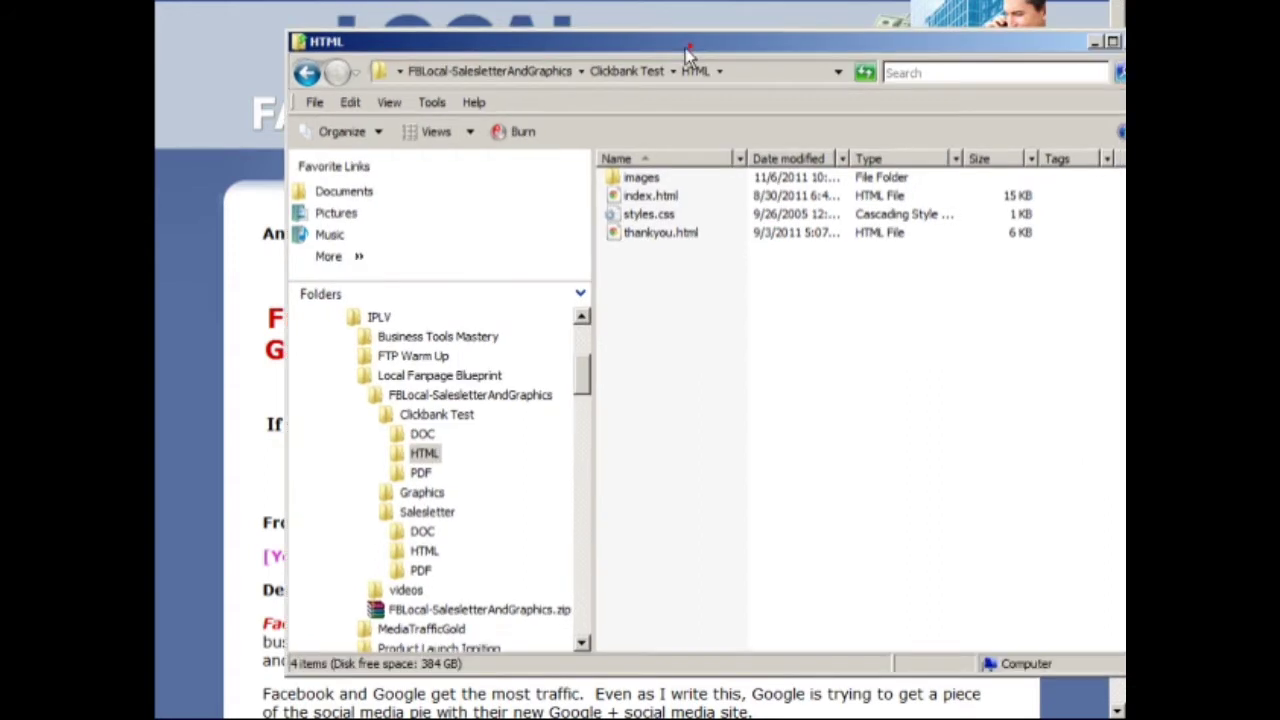
left_click_drag(690, 45, 429, 19)
right_click(376, 244)
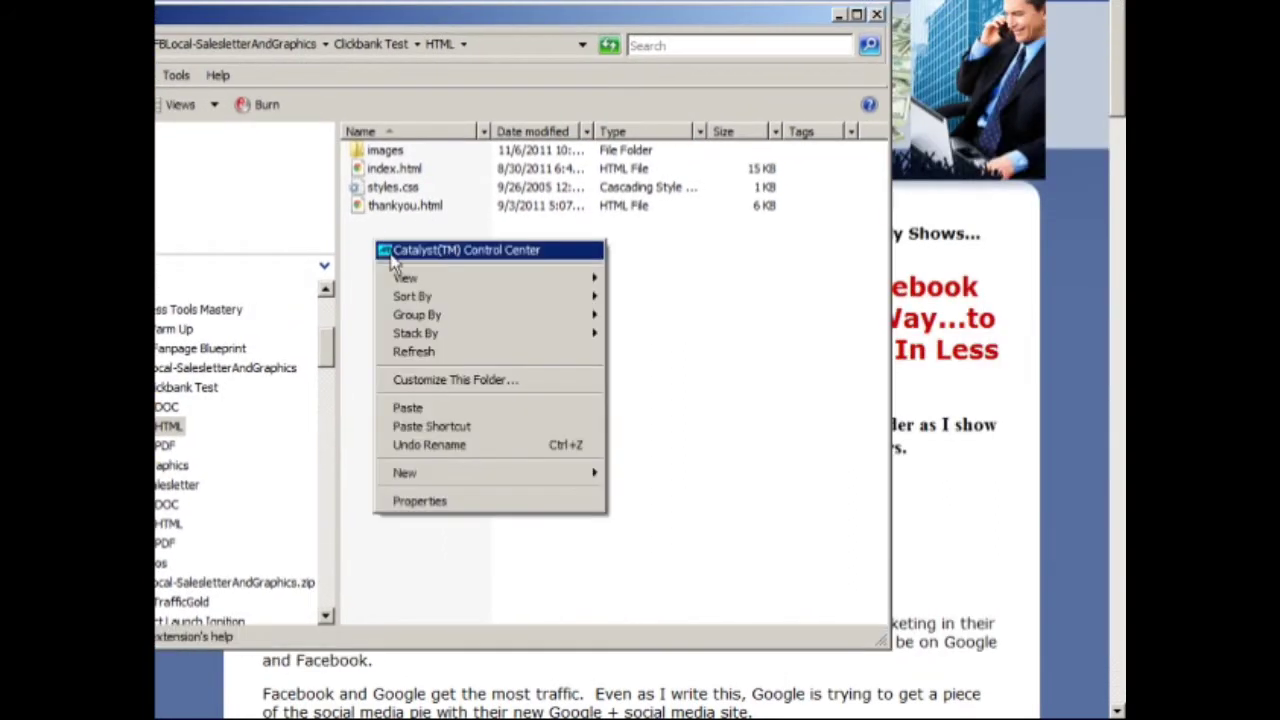
mouse_move(400, 482)
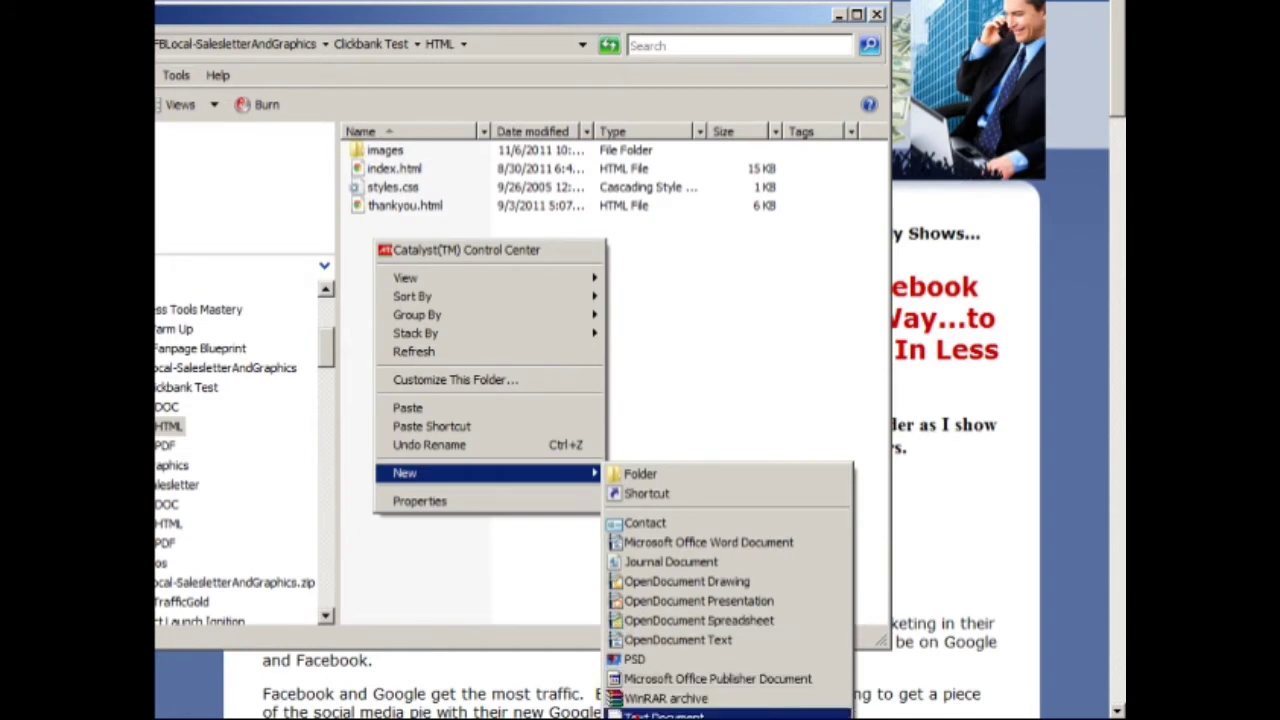
left_click(665, 714)
left_click_drag(500, 188, 334, 194)
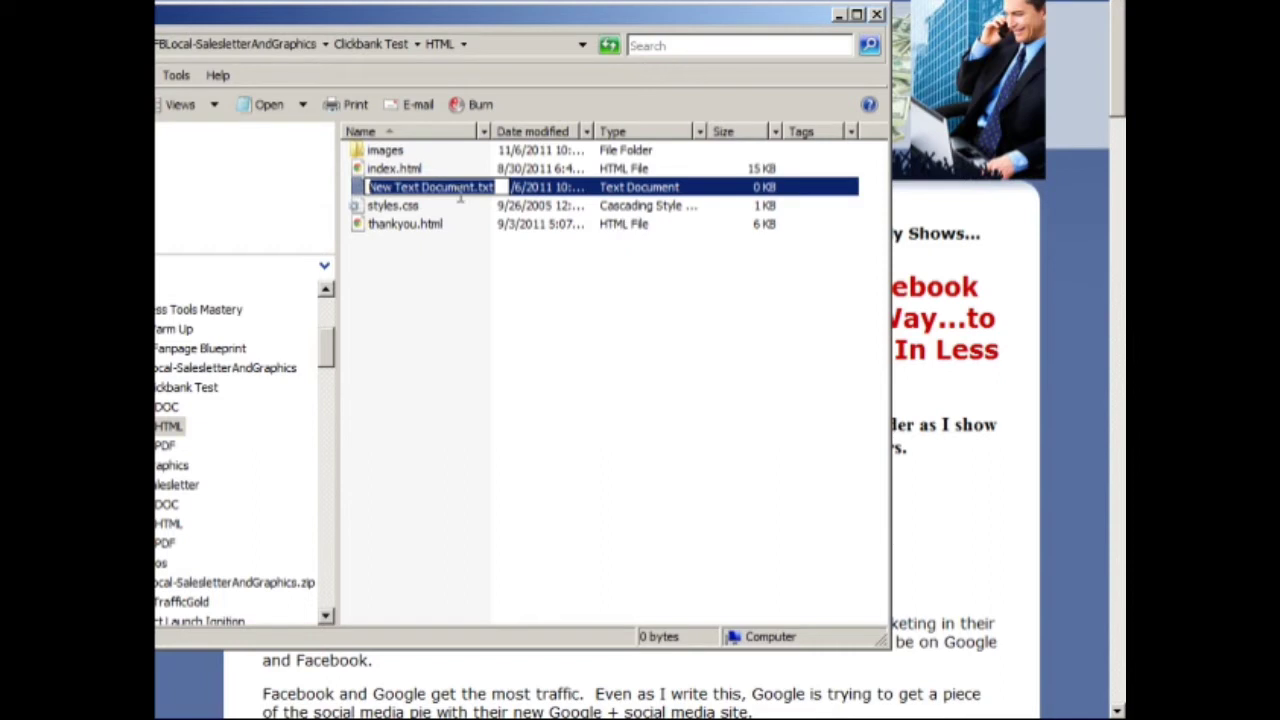
type("index.htm")
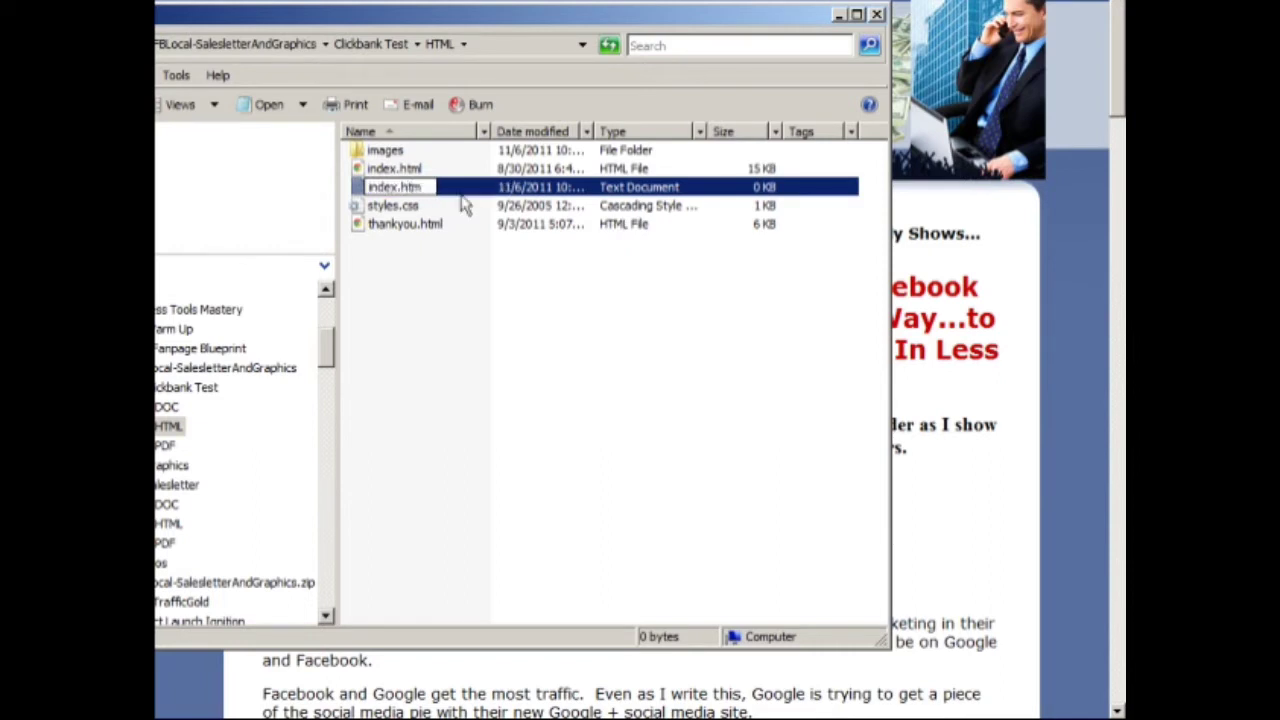
key("Return")
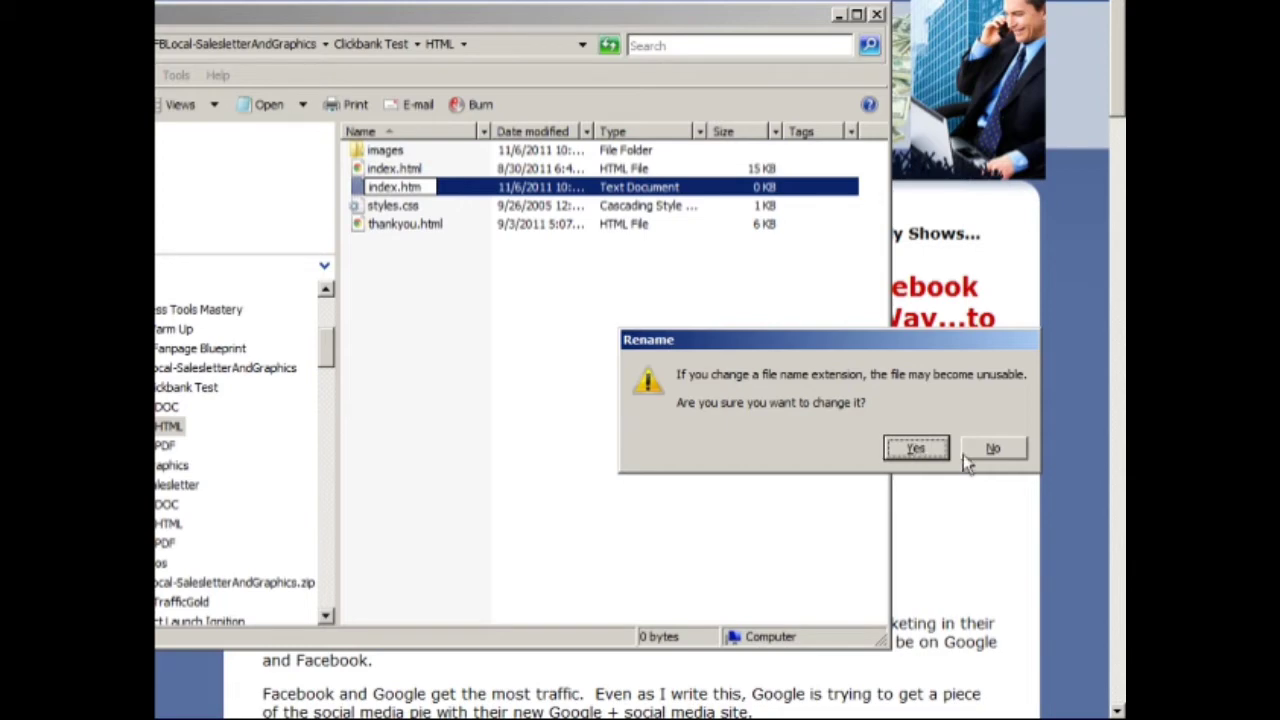
left_click(916, 450)
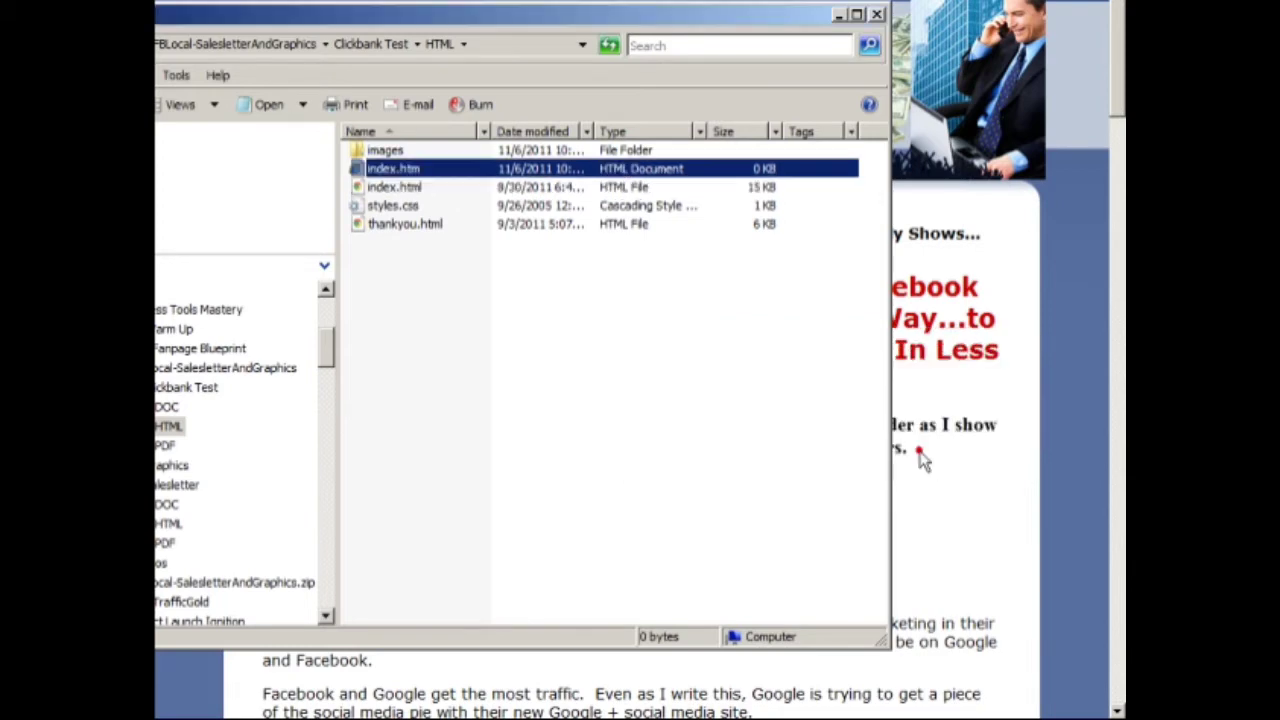
Step: Delete the empty index.htm file from the HTML folder
left_click(405, 188)
left_click(404, 170)
key("Delete")
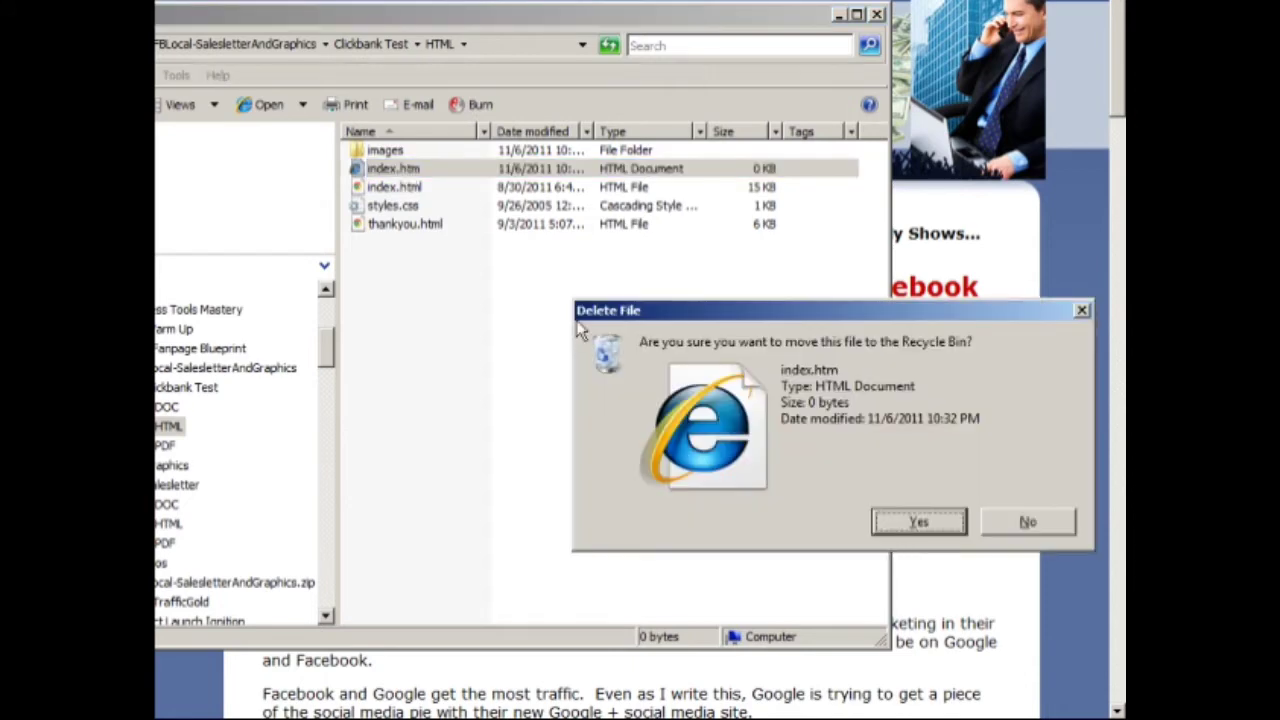
left_click(913, 518)
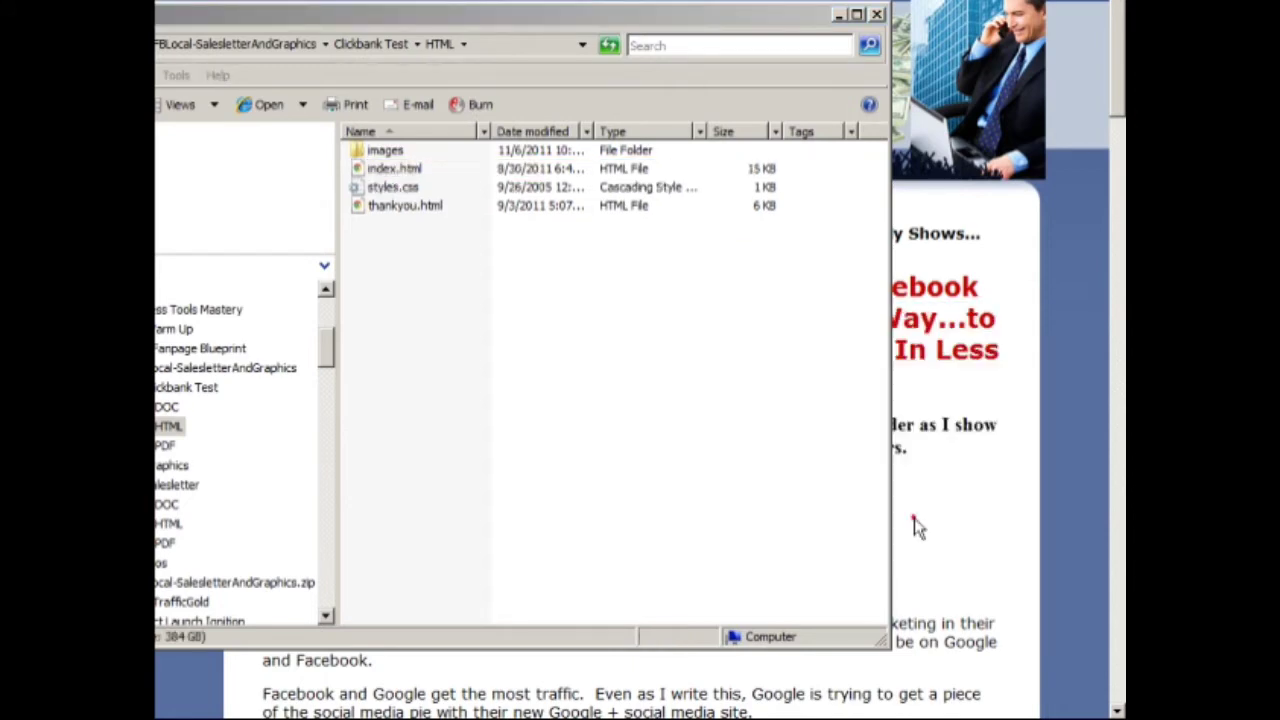
left_click(388, 170)
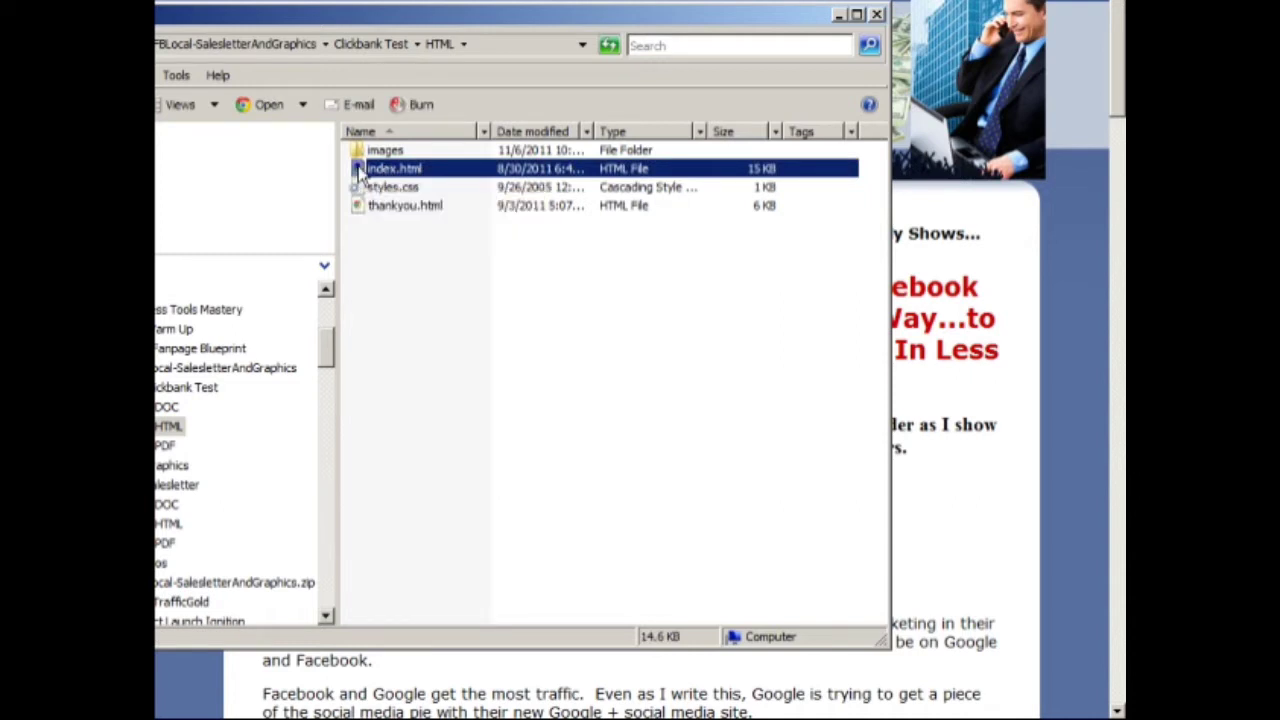
right_click(360, 172)
mouse_move(400, 214)
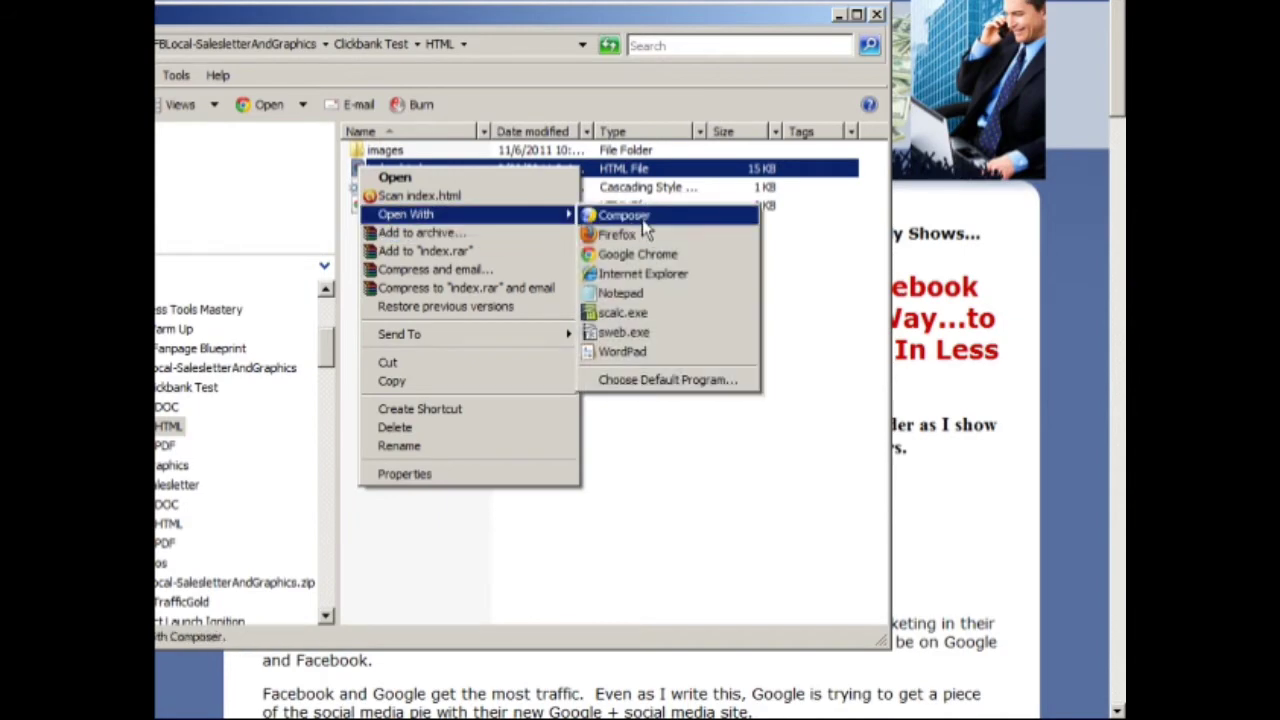
left_click(640, 380)
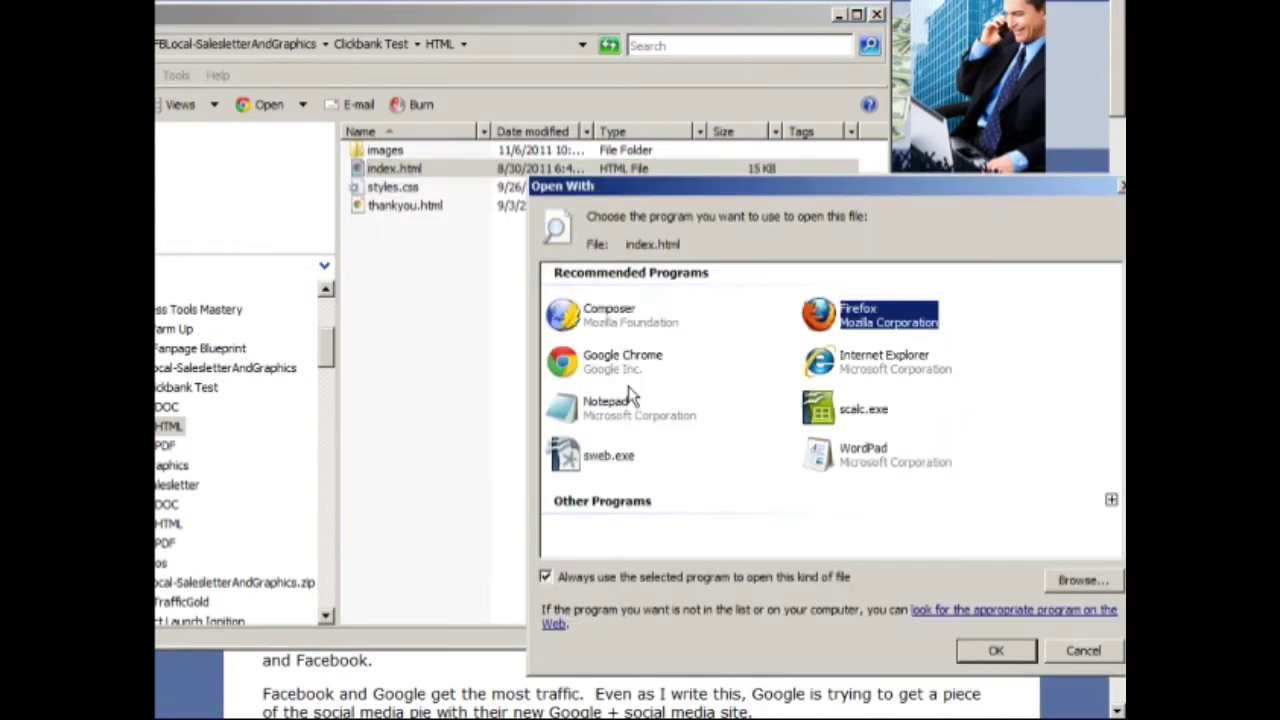
left_click_drag(752, 196, 438, 104)
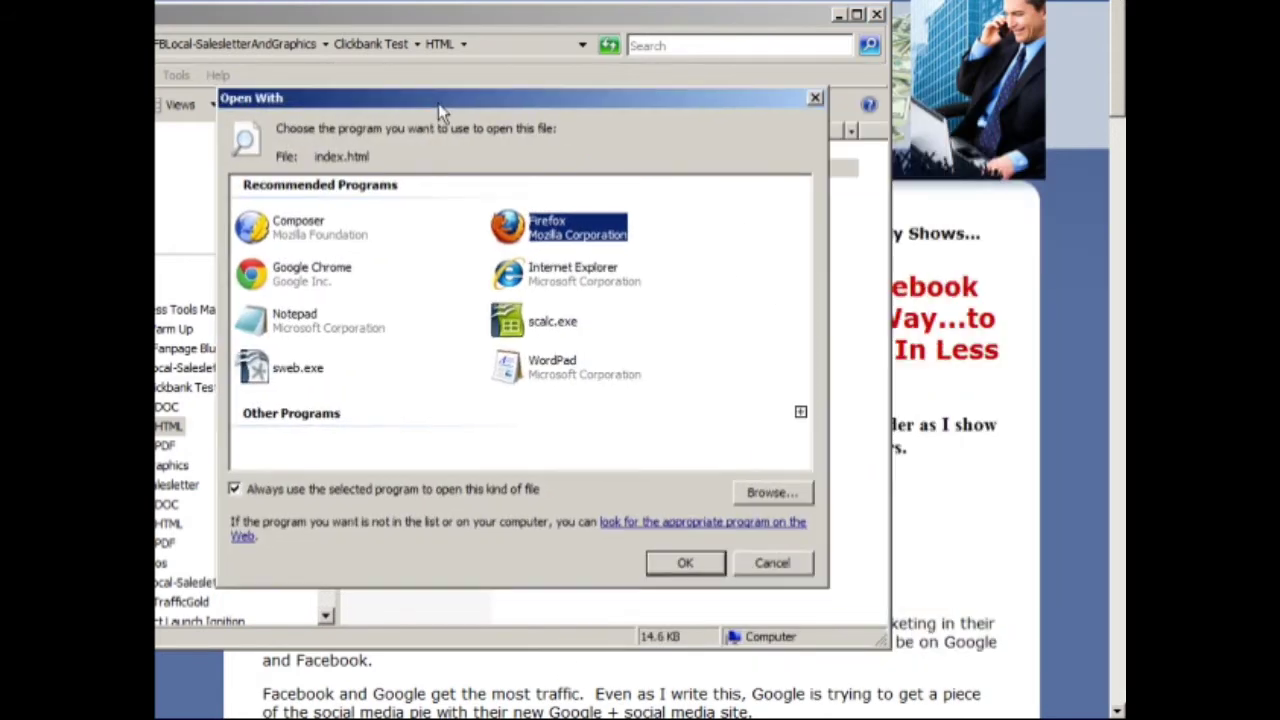
left_click(772, 492)
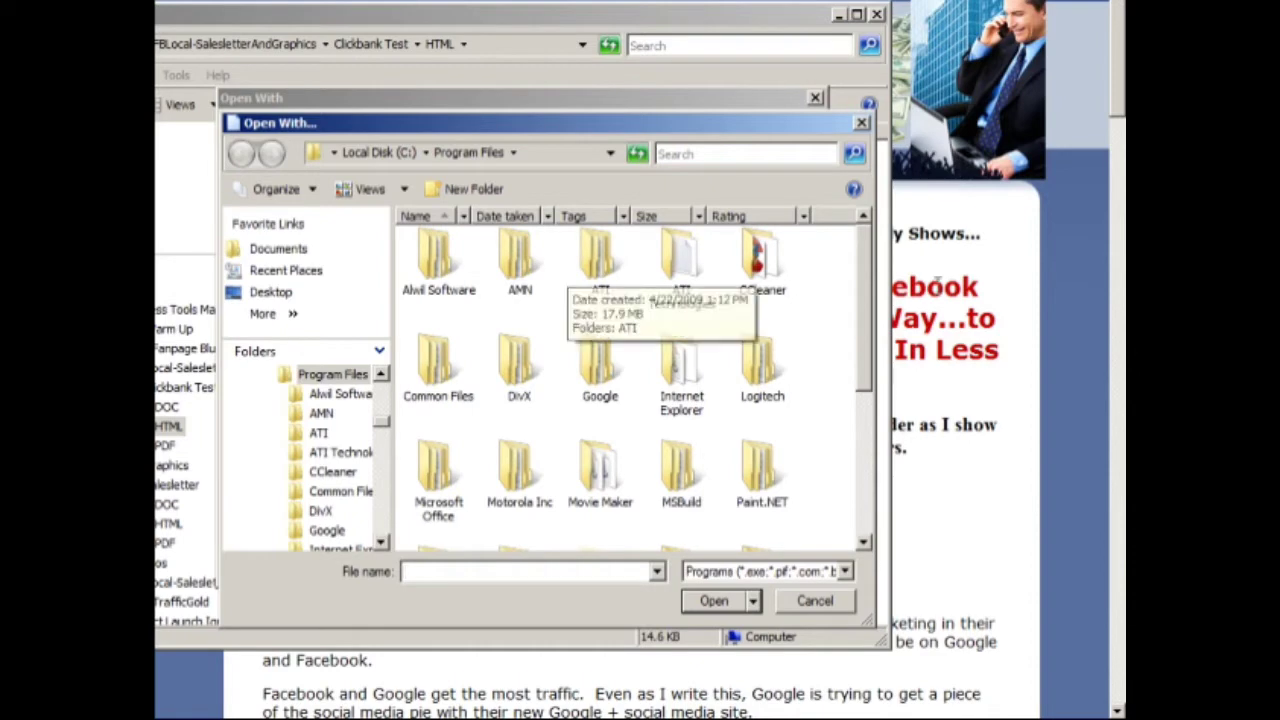
left_click(861, 122)
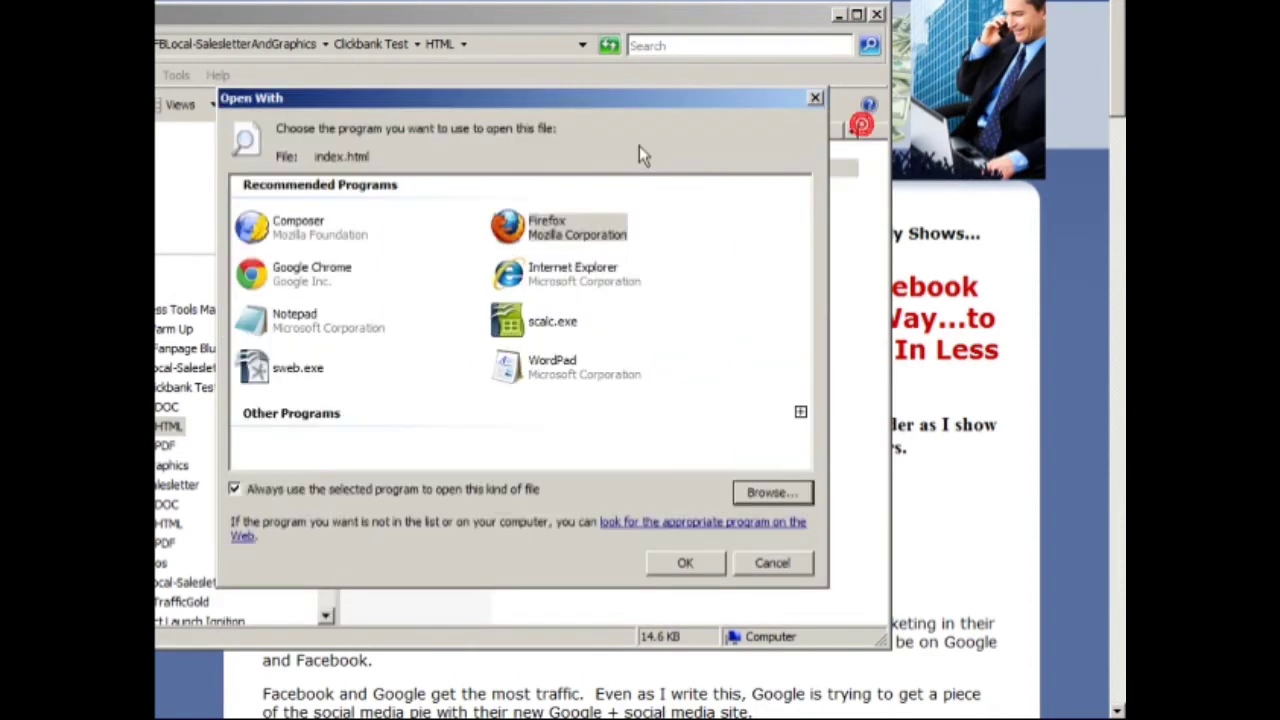
left_click(766, 563)
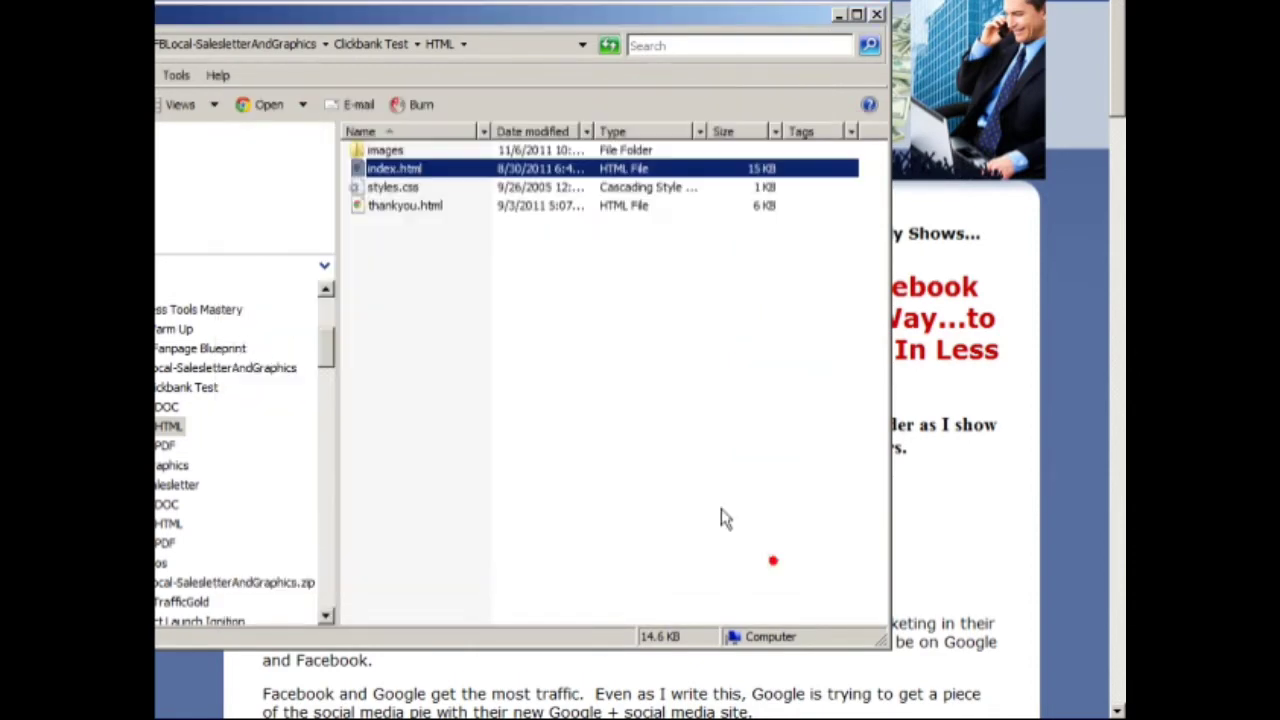
Step: Open index.html with Composer and reposition the editor window so its window controls are reachable
right_click(390, 175)
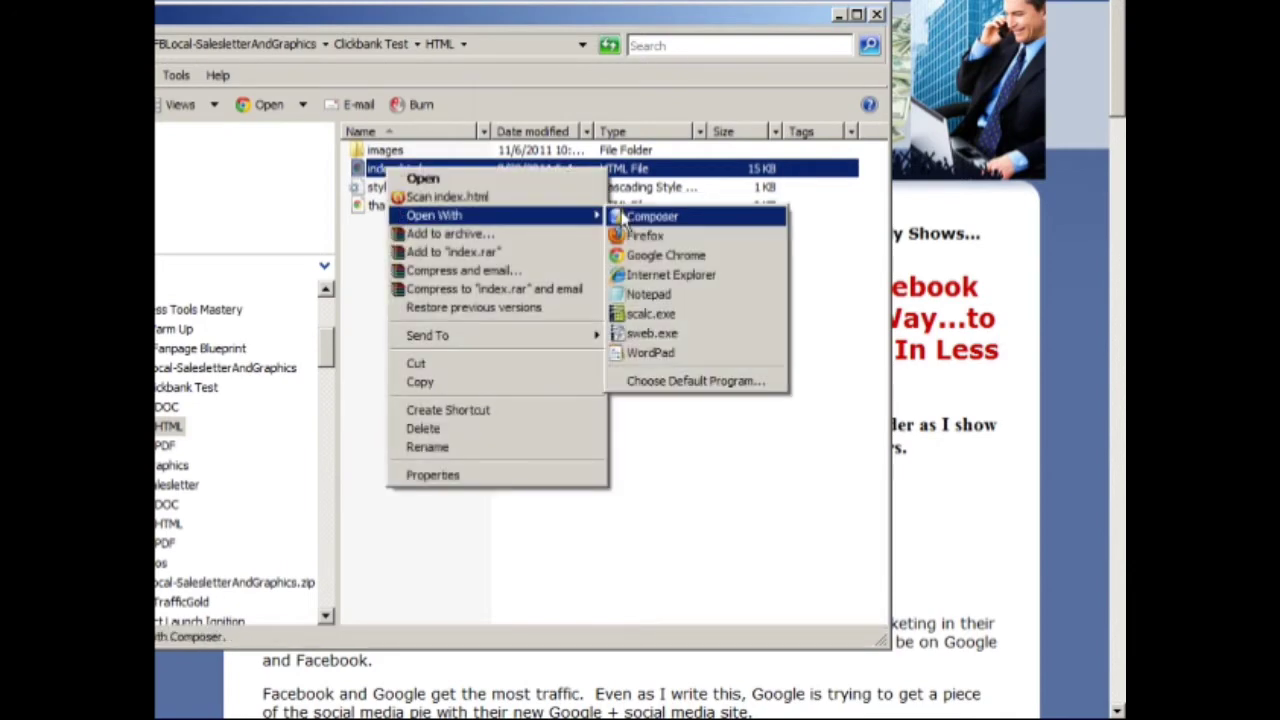
left_click(624, 218)
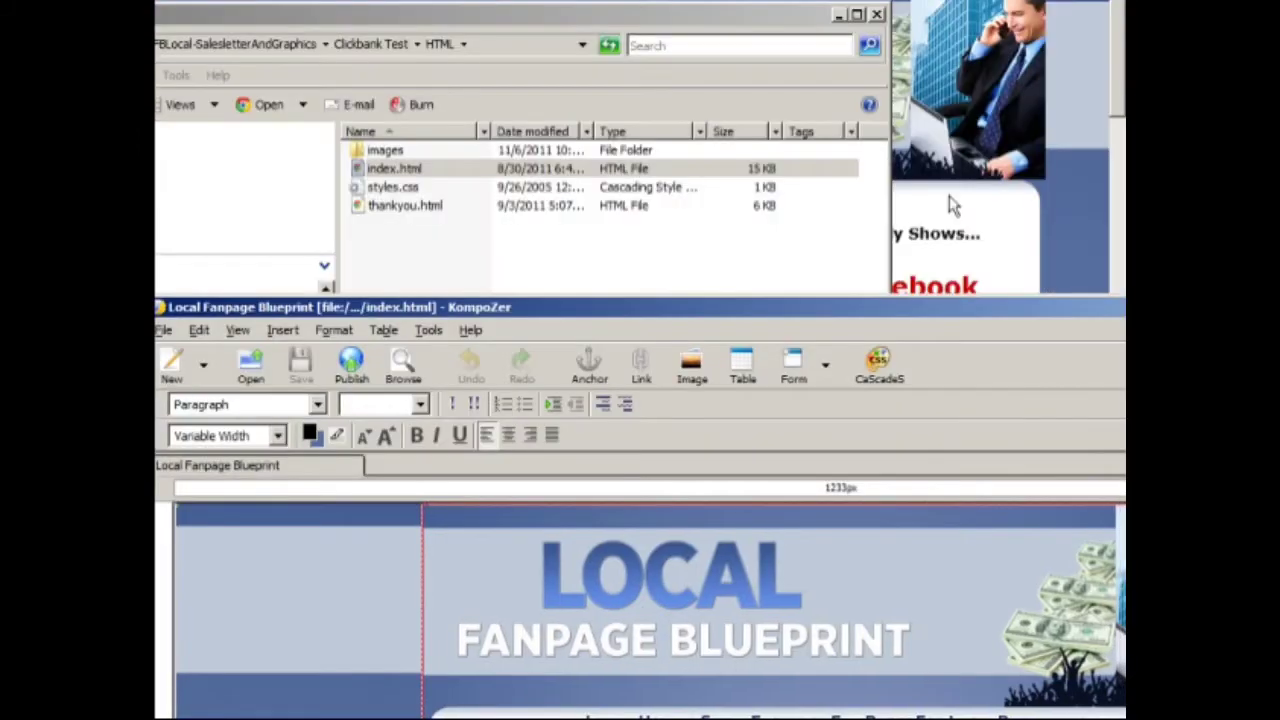
left_click_drag(1125, 297, 1064, 248)
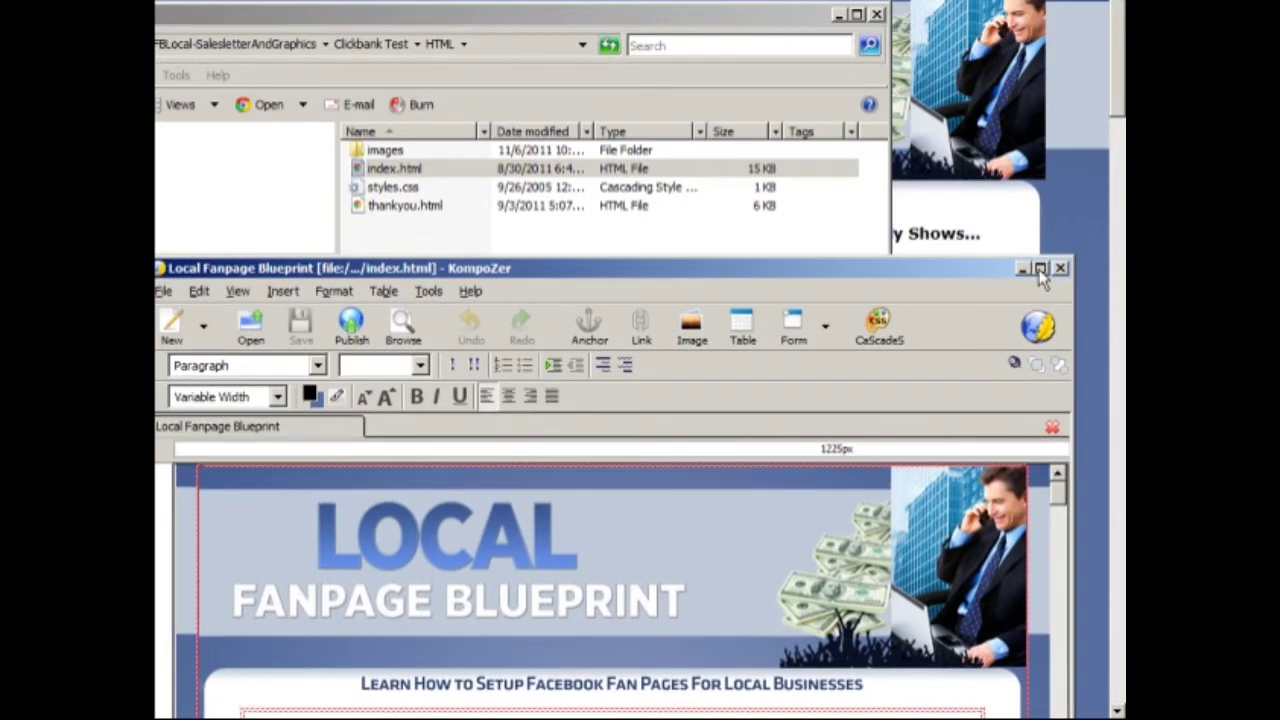
Step: Move the KompoZer window fully into view and enlarge it to fill the screen
left_click_drag(990, 270, 990, 22)
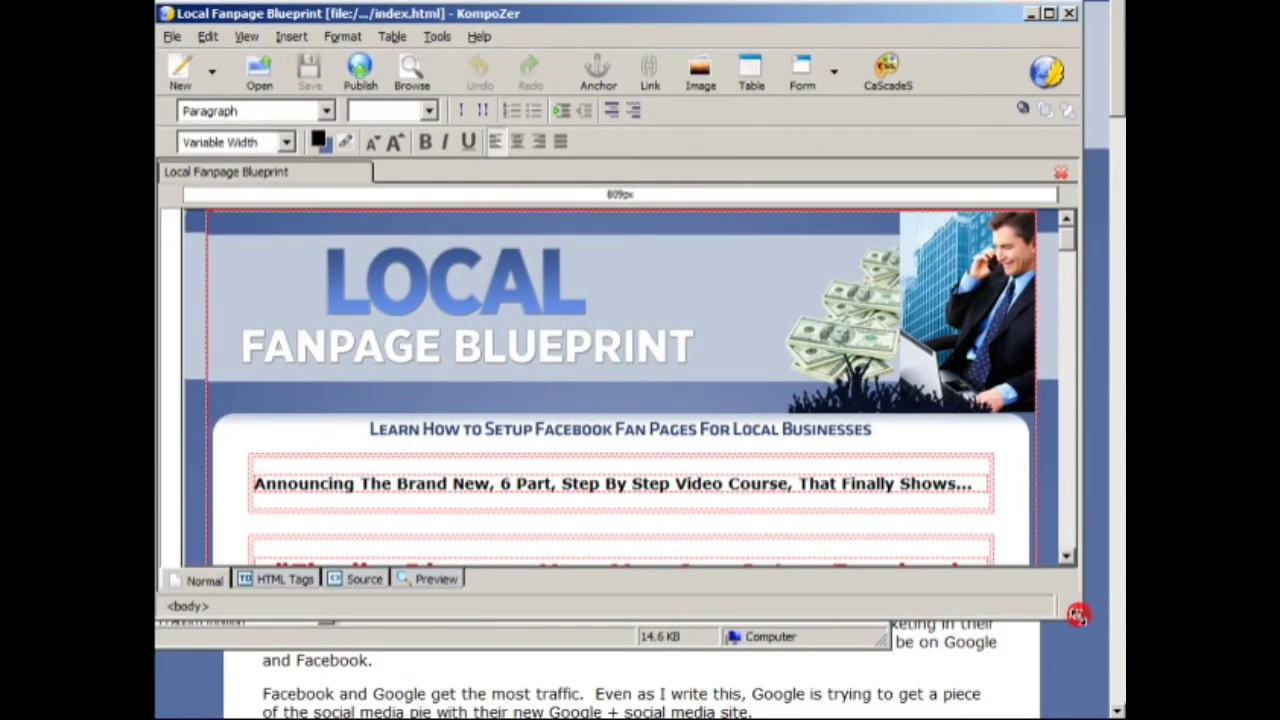
left_click_drag(1080, 624, 1116, 714)
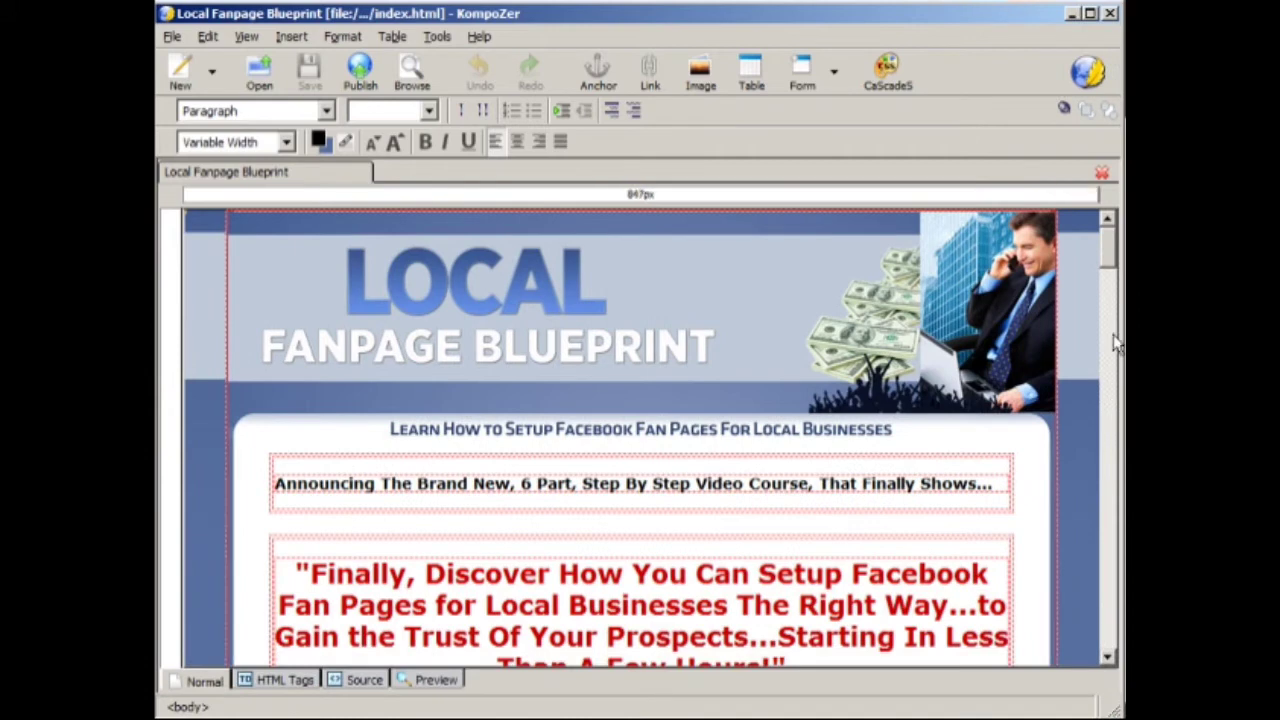
left_click_drag(1110, 247, 1113, 258)
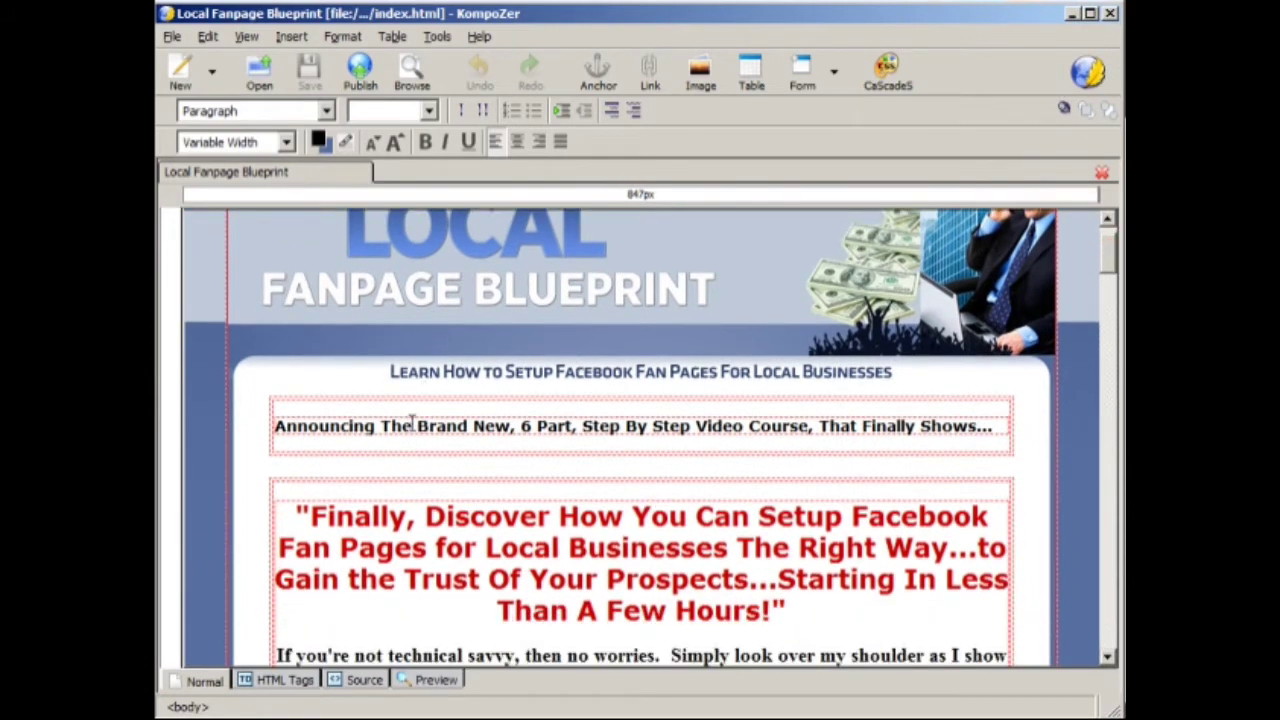
Step: Remove the words "Brand" and "Finally" from the "Announcing The Brand New, 6 Part" line above the headline
left_click_drag(417, 428, 468, 430)
left_click(476, 430)
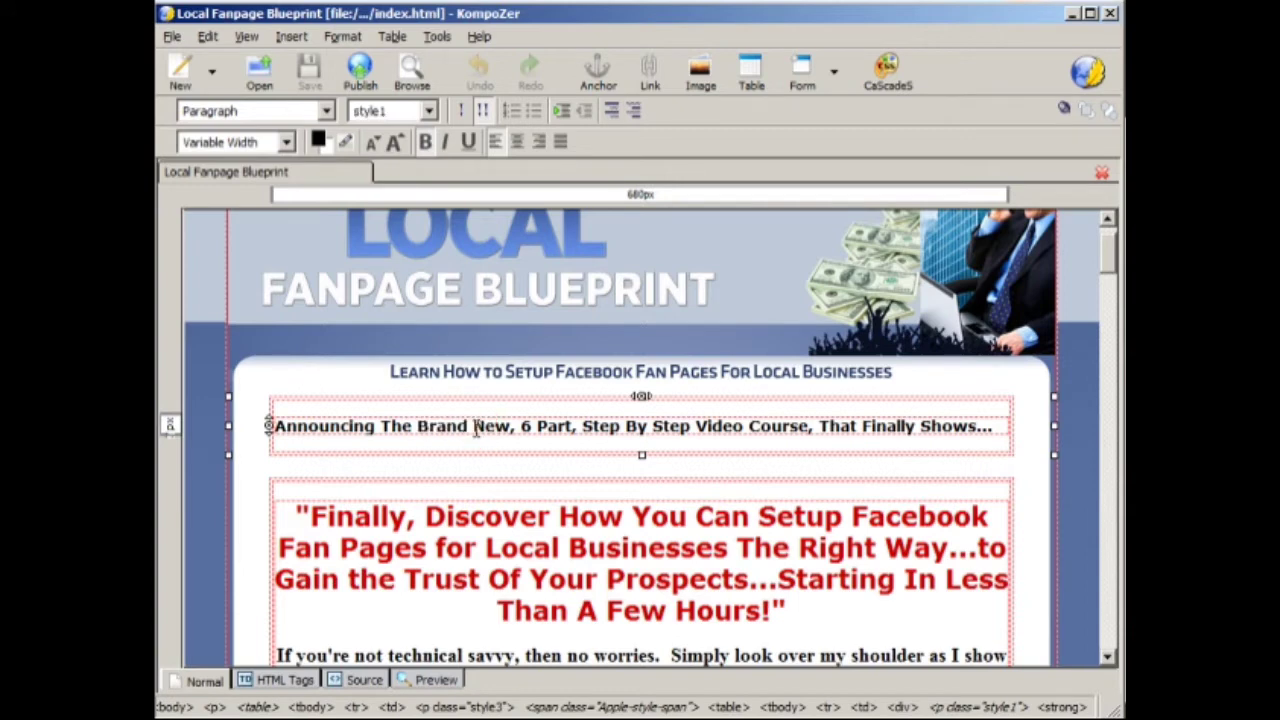
key("ctrl+shift+Left")
key("Delete")
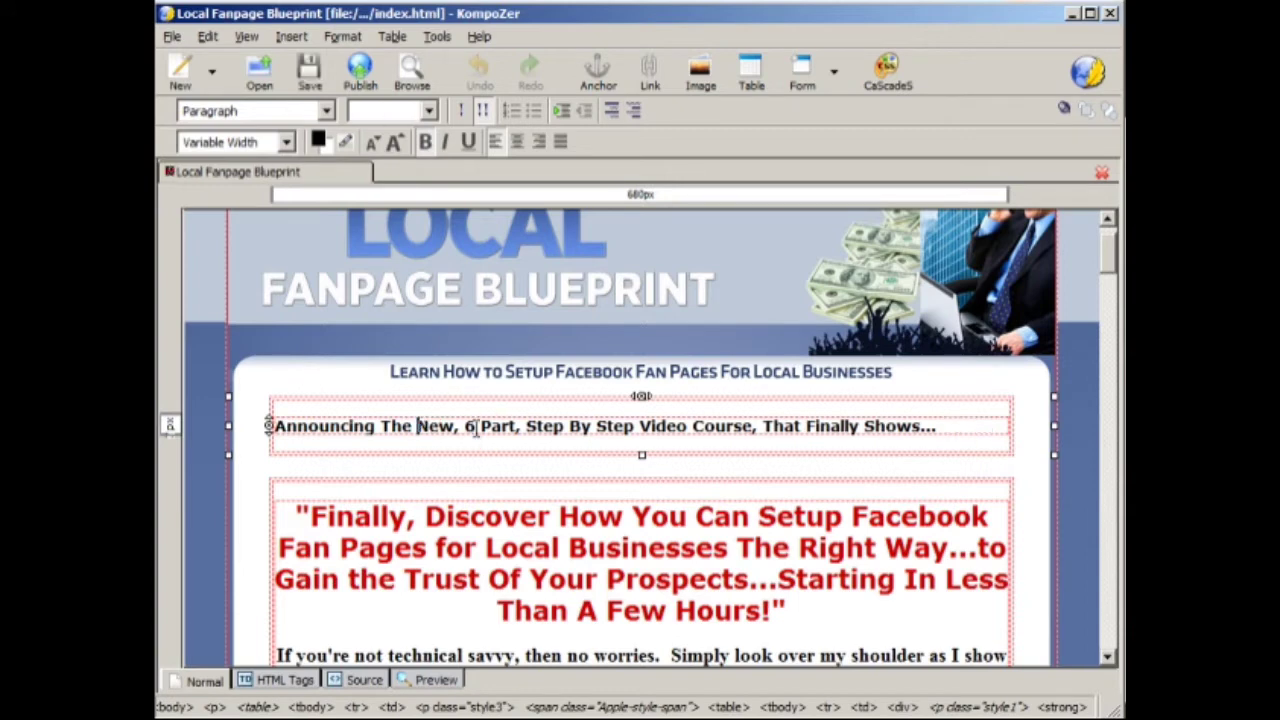
left_click(475, 428)
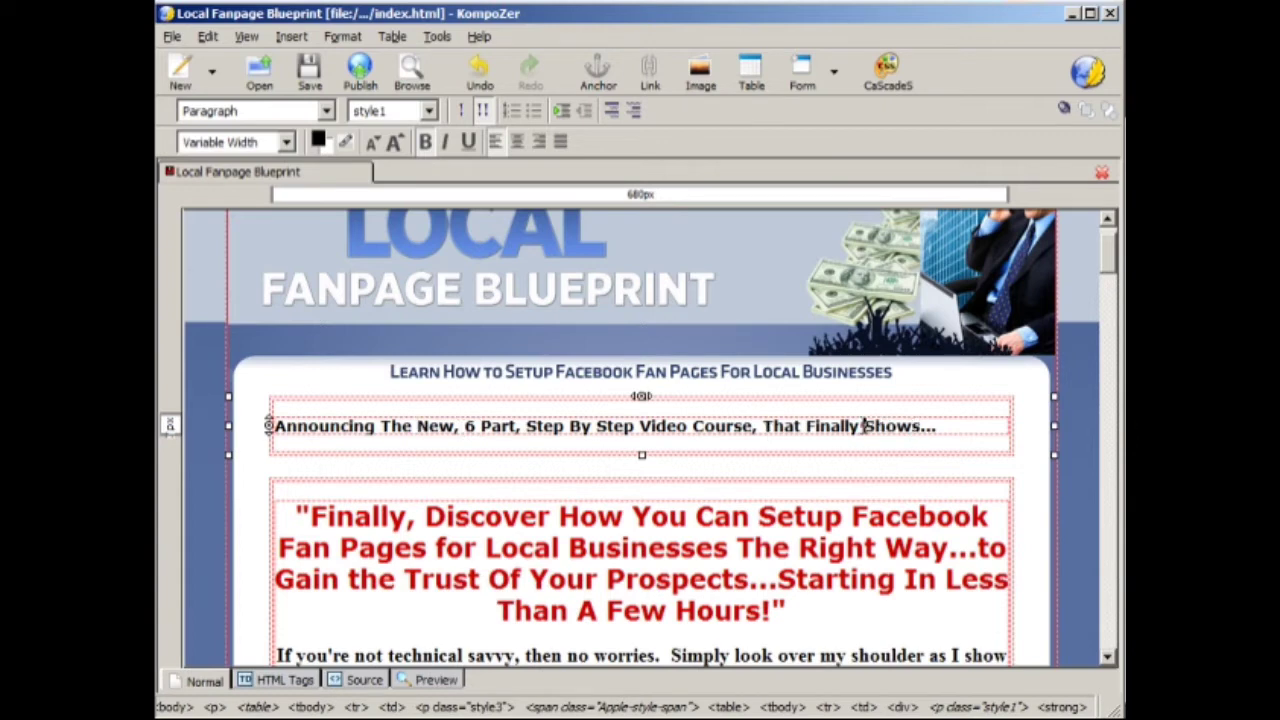
left_click_drag(865, 426, 806, 427)
key("Delete")
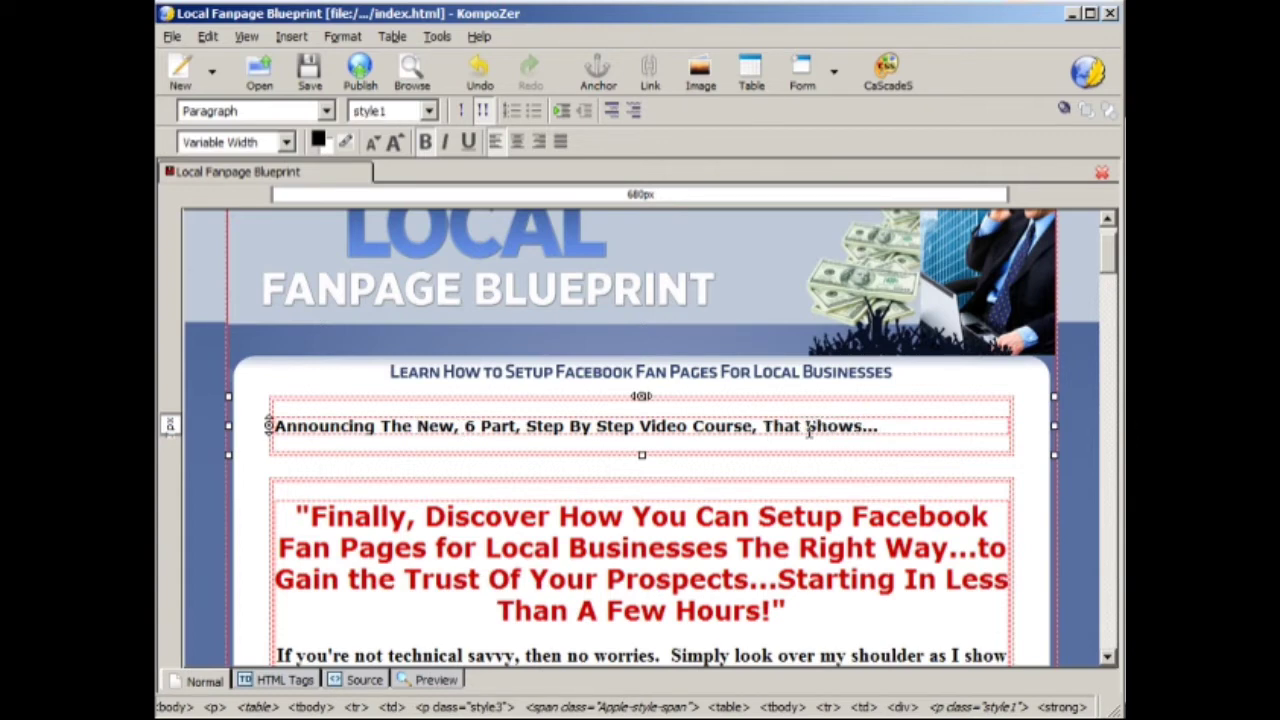
Step: Replace the word "Discover" with "Learn" in the red main headline
scroll(841, 429, "down", 1)
left_click_drag(426, 455, 558, 455)
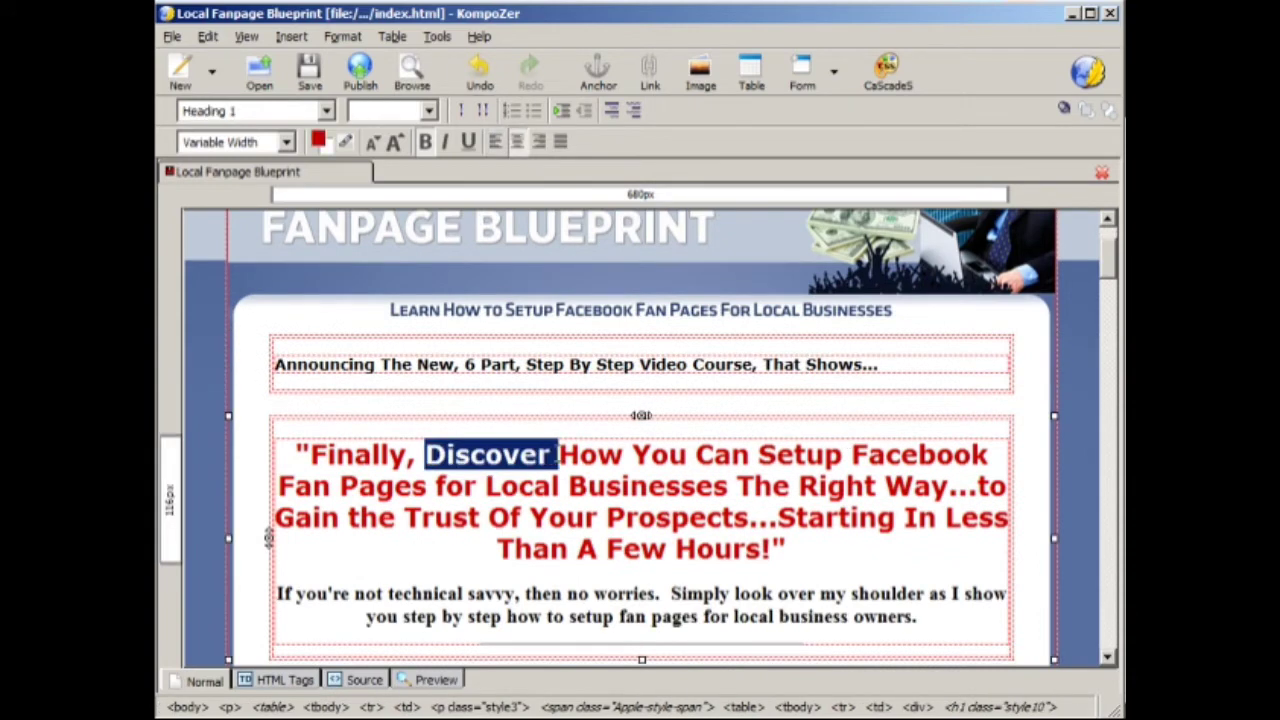
type("Learn")
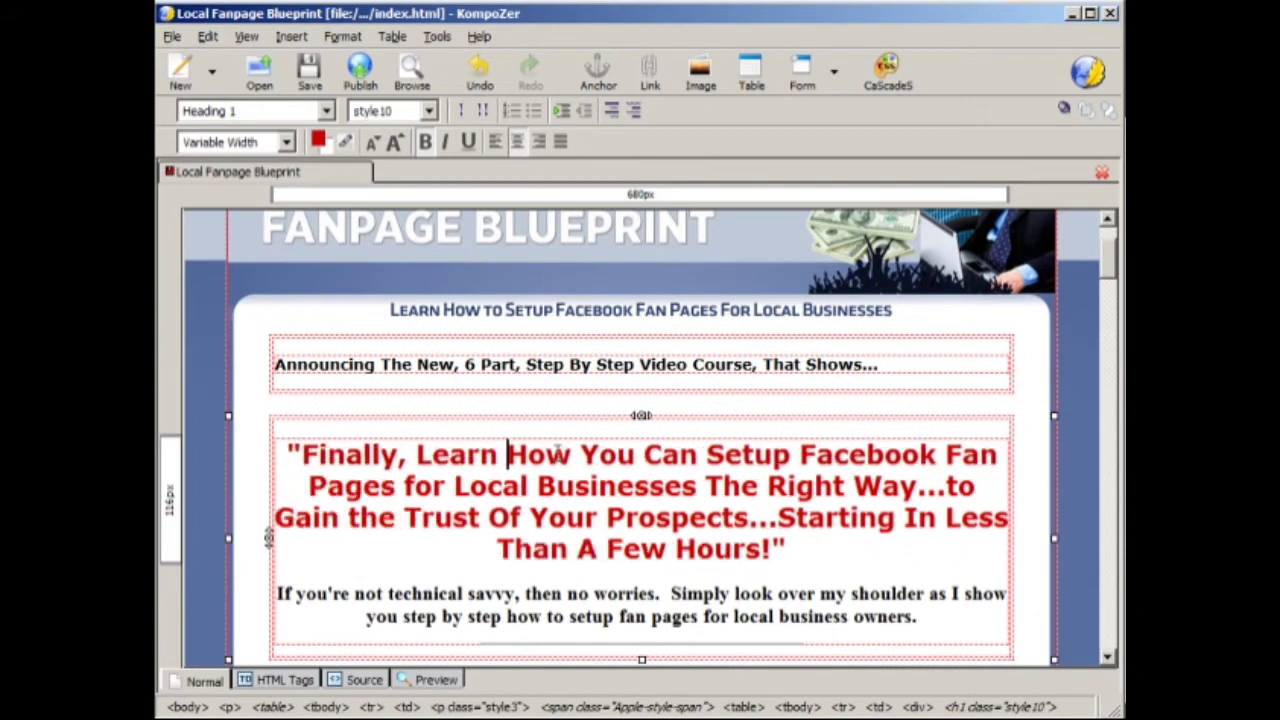
scroll(709, 408, "up", 2)
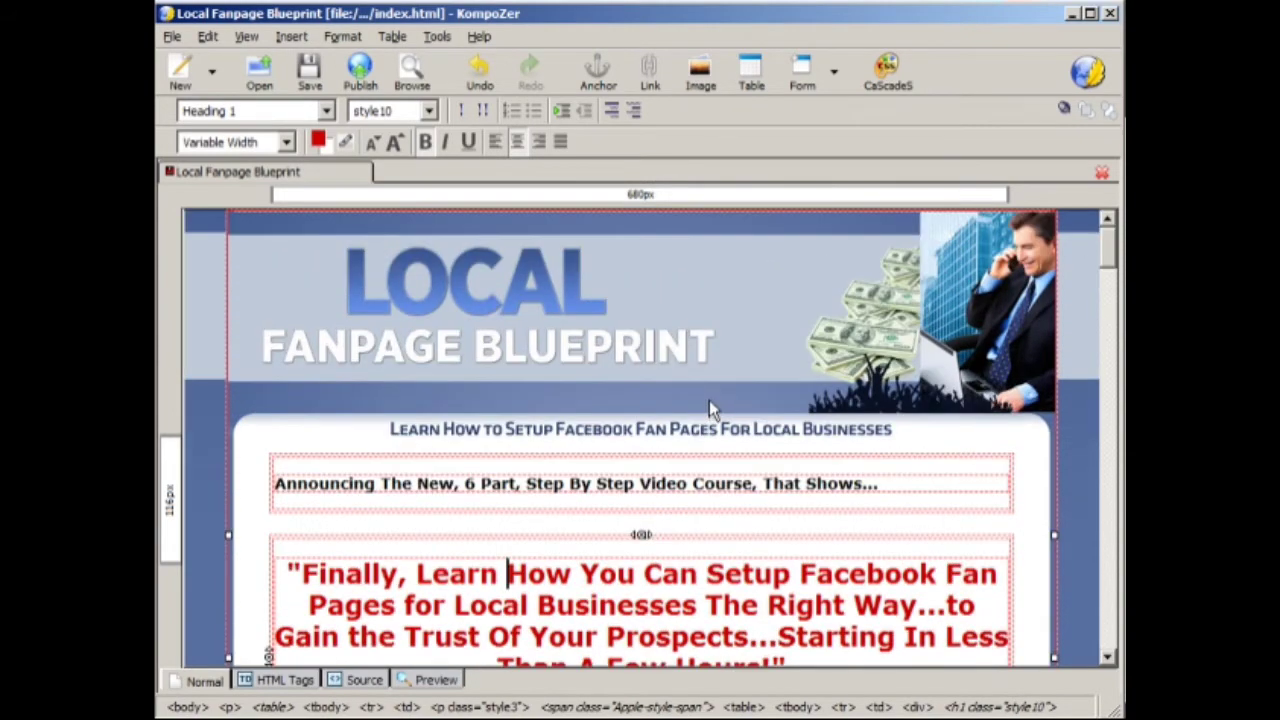
Step: Try removing the Local Fanpage Blueprint header banner image, and undo the deletion
scroll(709, 400, "down", 10)
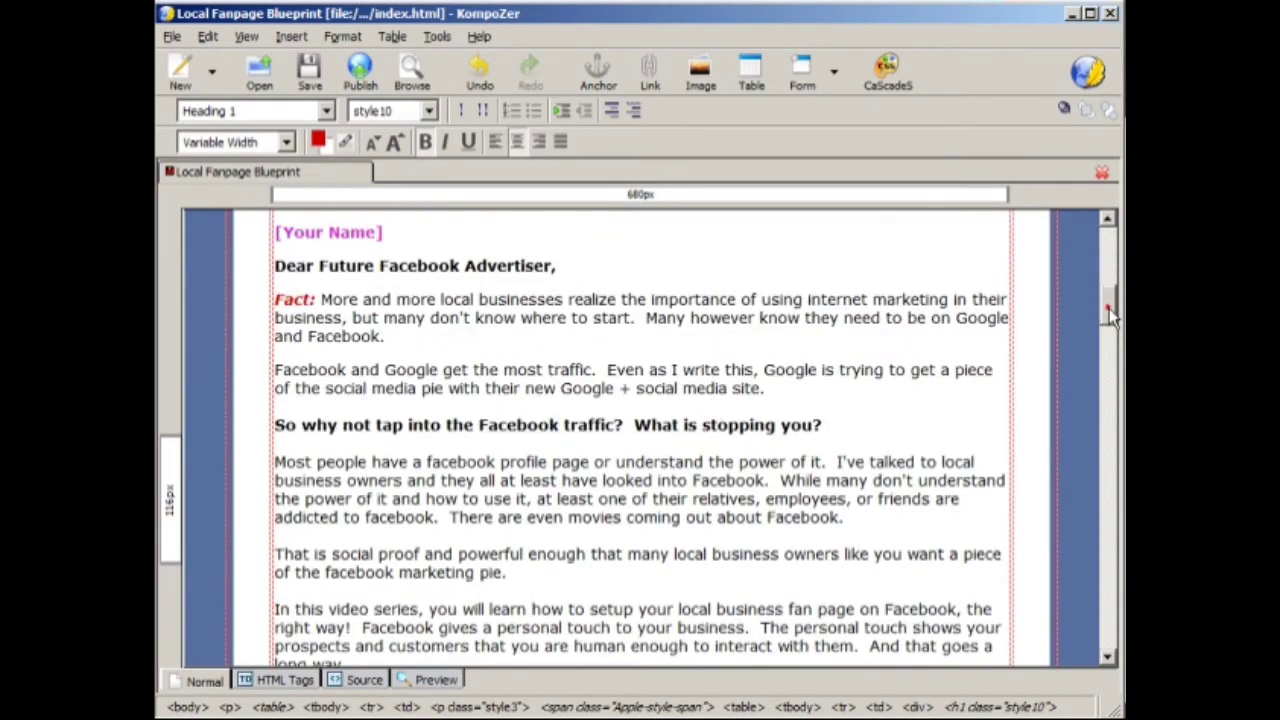
left_click_drag(1110, 310, 1108, 222)
left_click(817, 250)
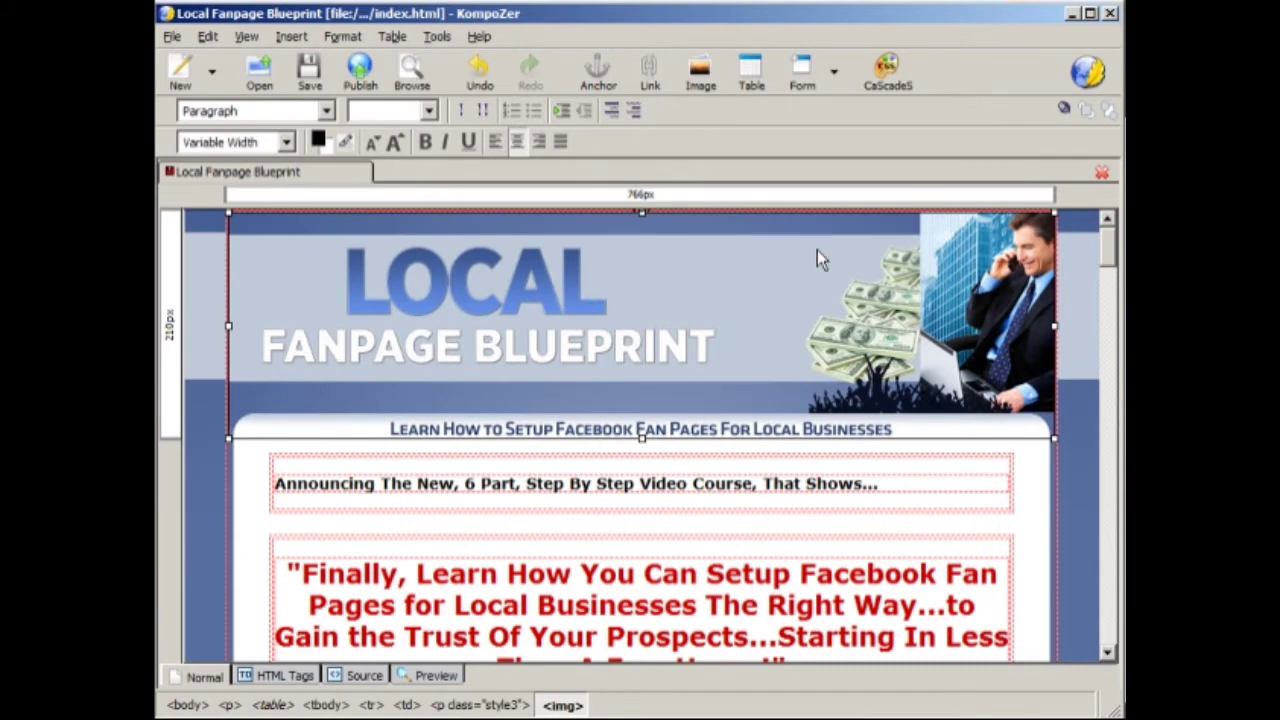
key("Delete")
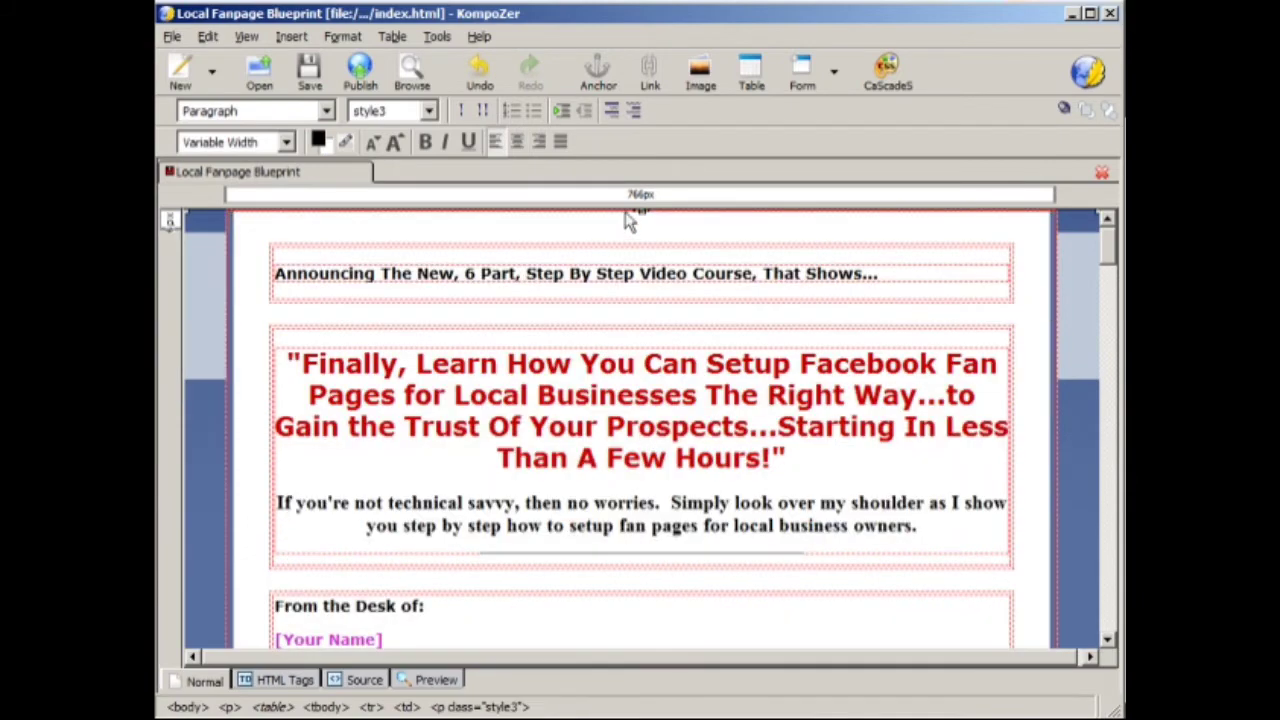
key("ctrl+z")
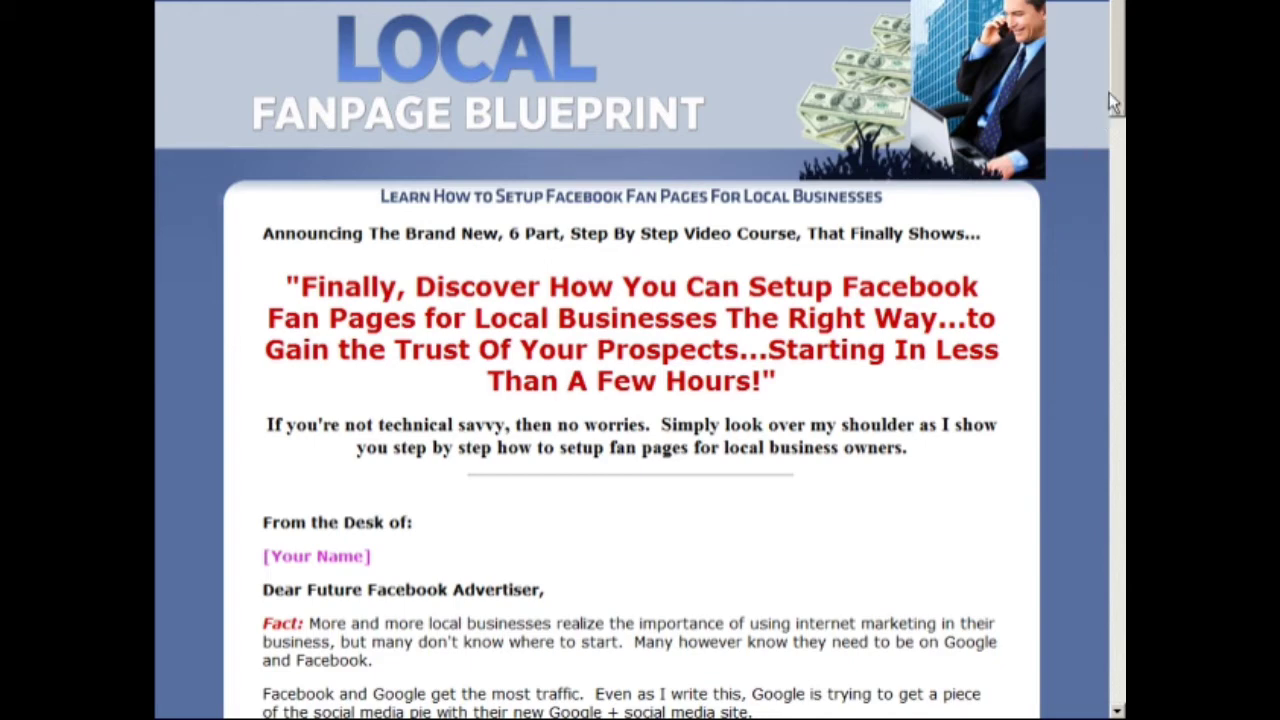
Step: Review the sales page in the browser, covering the headline, opening letter, product introduction and six video descriptions
left_click_drag(369, 288, 786, 428)
left_click(565, 425)
left_click_drag(543, 423, 694, 474)
scroll(694, 474, "down", 5)
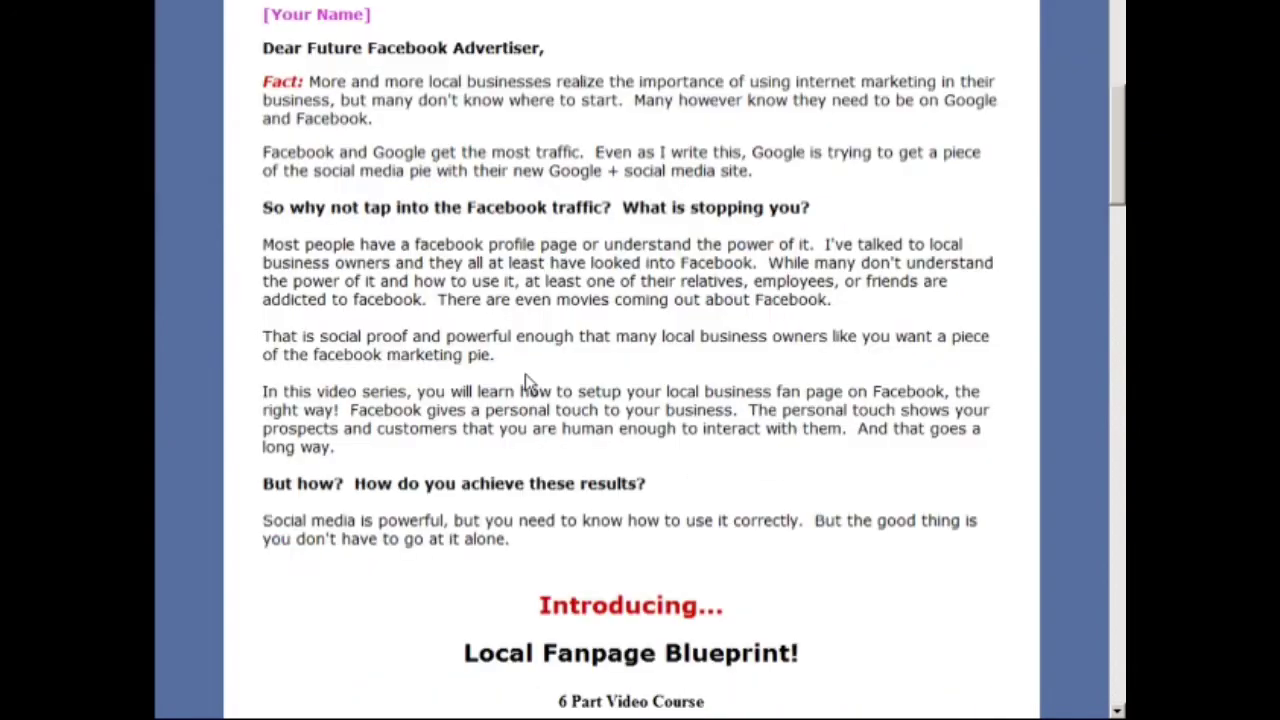
left_click_drag(329, 81, 517, 596)
scroll(528, 432, "down", 5)
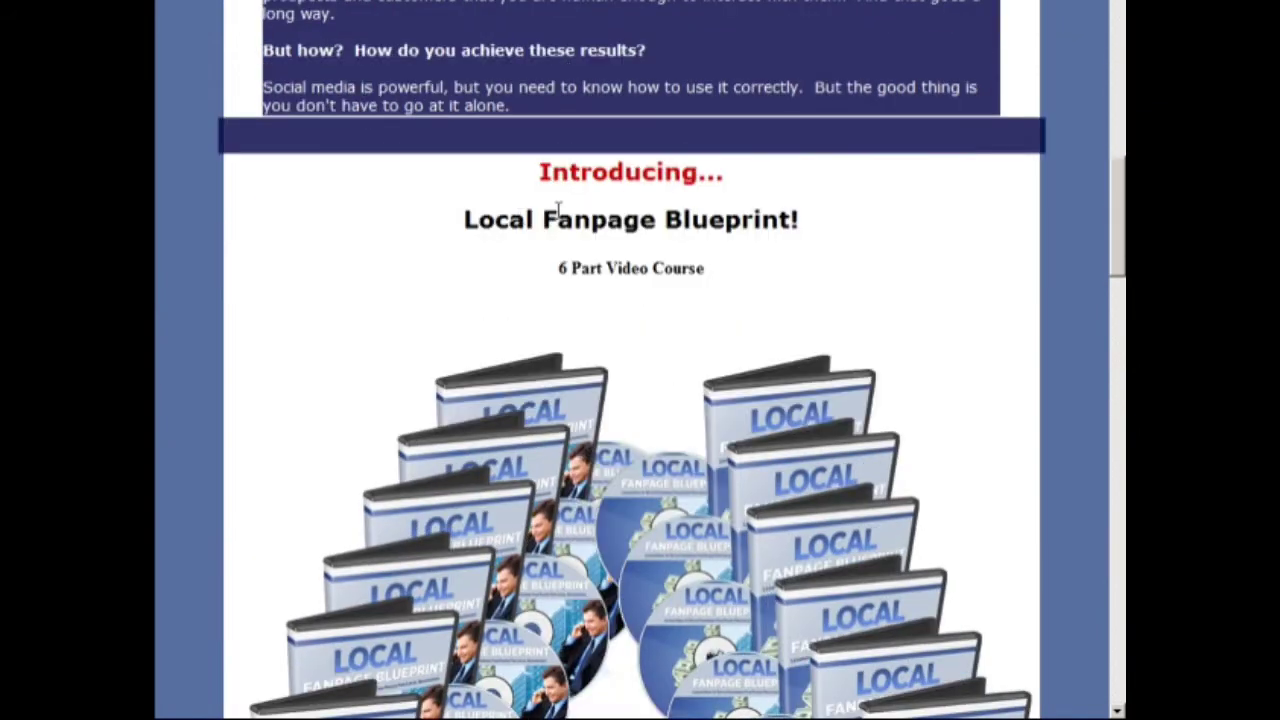
left_click_drag(558, 208, 657, 300)
scroll(657, 310, "down", 8)
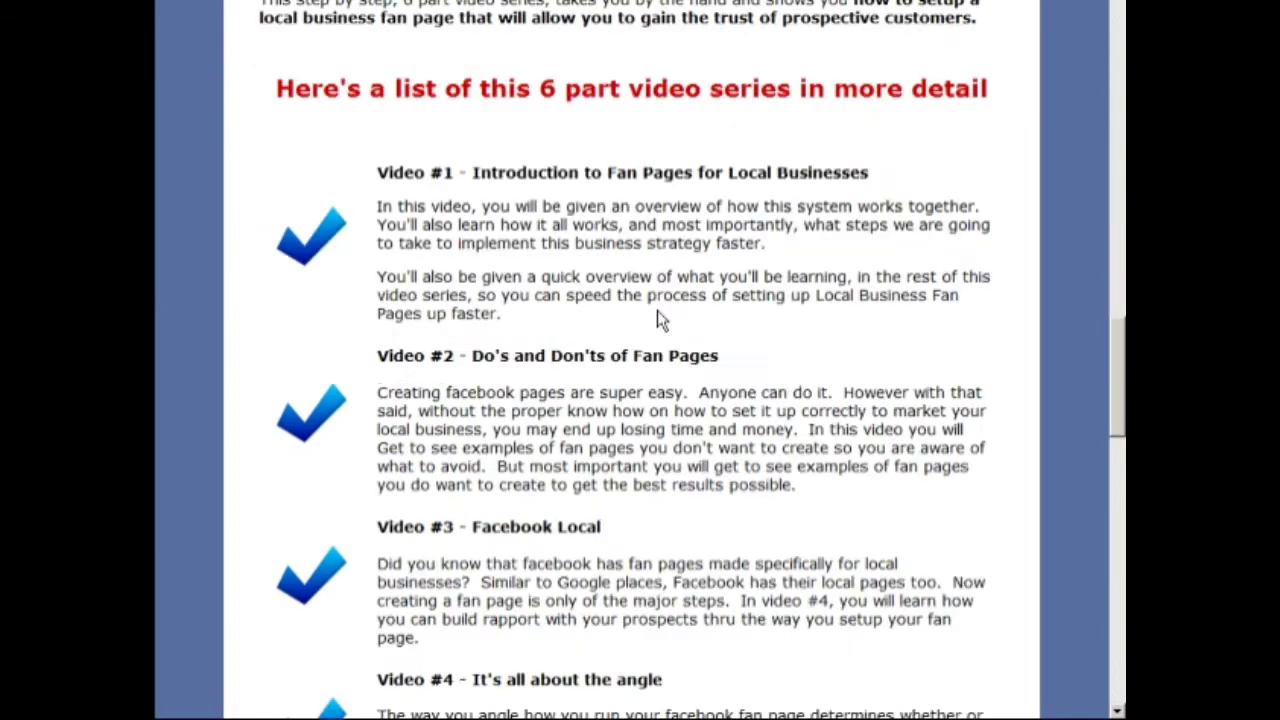
scroll(657, 318, "down", 2)
left_click_drag(405, 64, 435, 170)
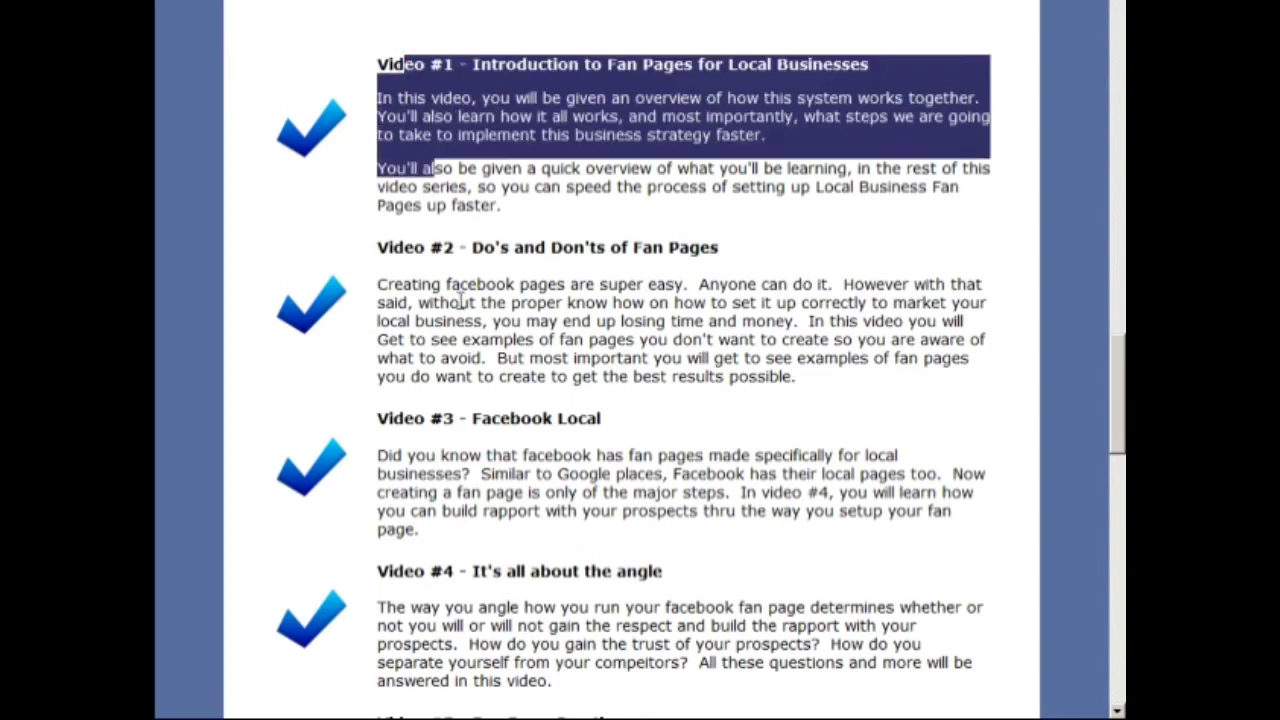
left_click(460, 302)
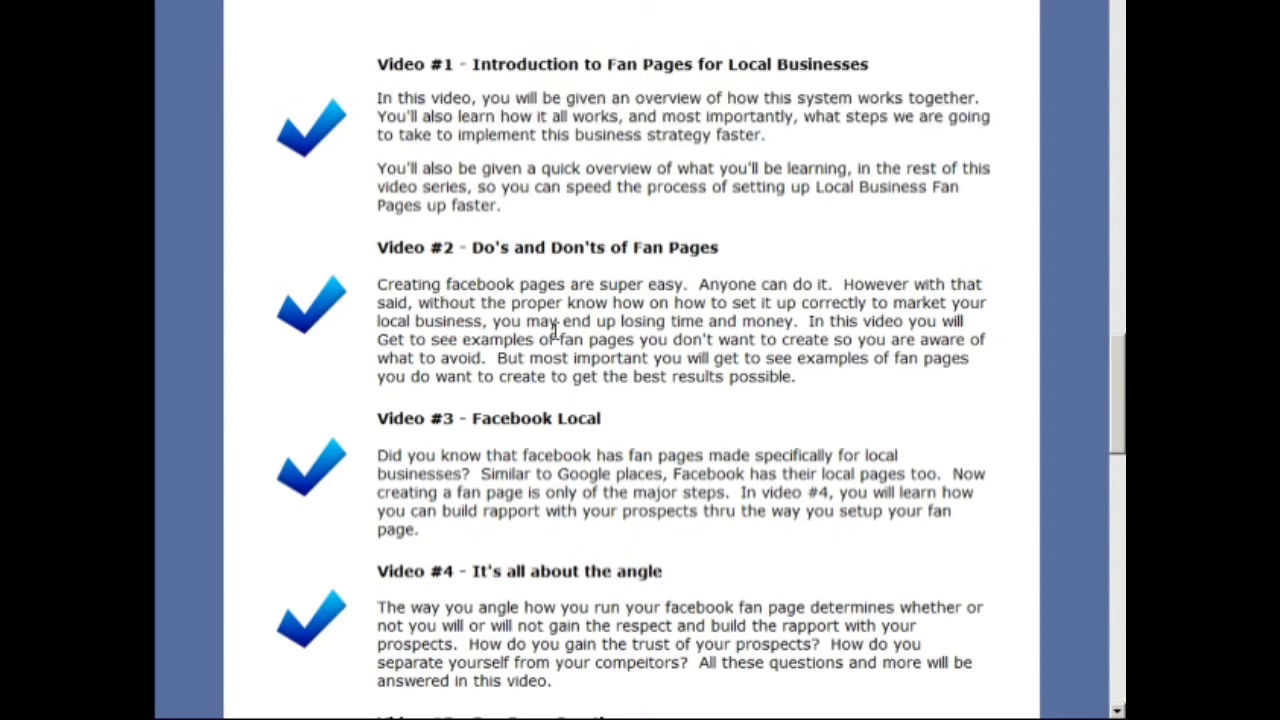
scroll(555, 332, "down", 6)
scroll(555, 332, "down", 4)
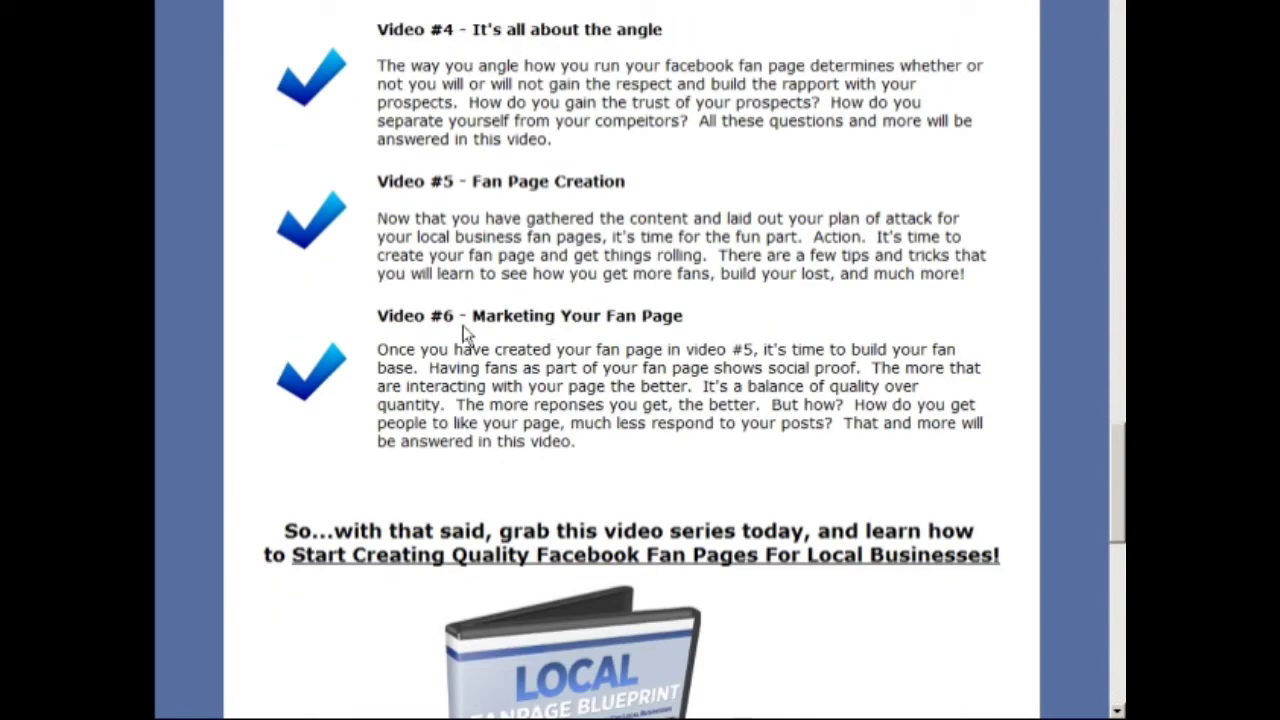
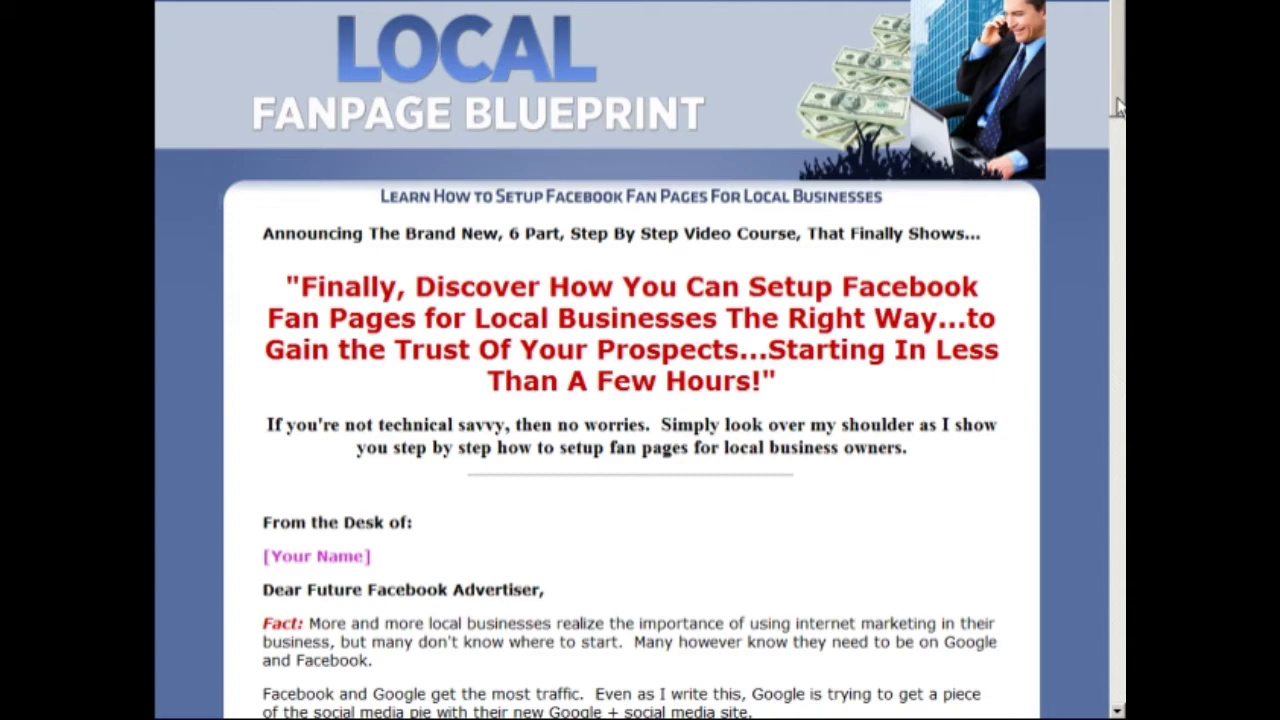
Step: Examine the closing section of the sales page, from the video series call to action to the price and order button
mouse_move(1118, 108)
left_mouse_down()
mouse_move(1118, 175)
mouse_move(1120, 97)
left_mouse_up()
left_click_drag(1121, 90, 1120, 598)
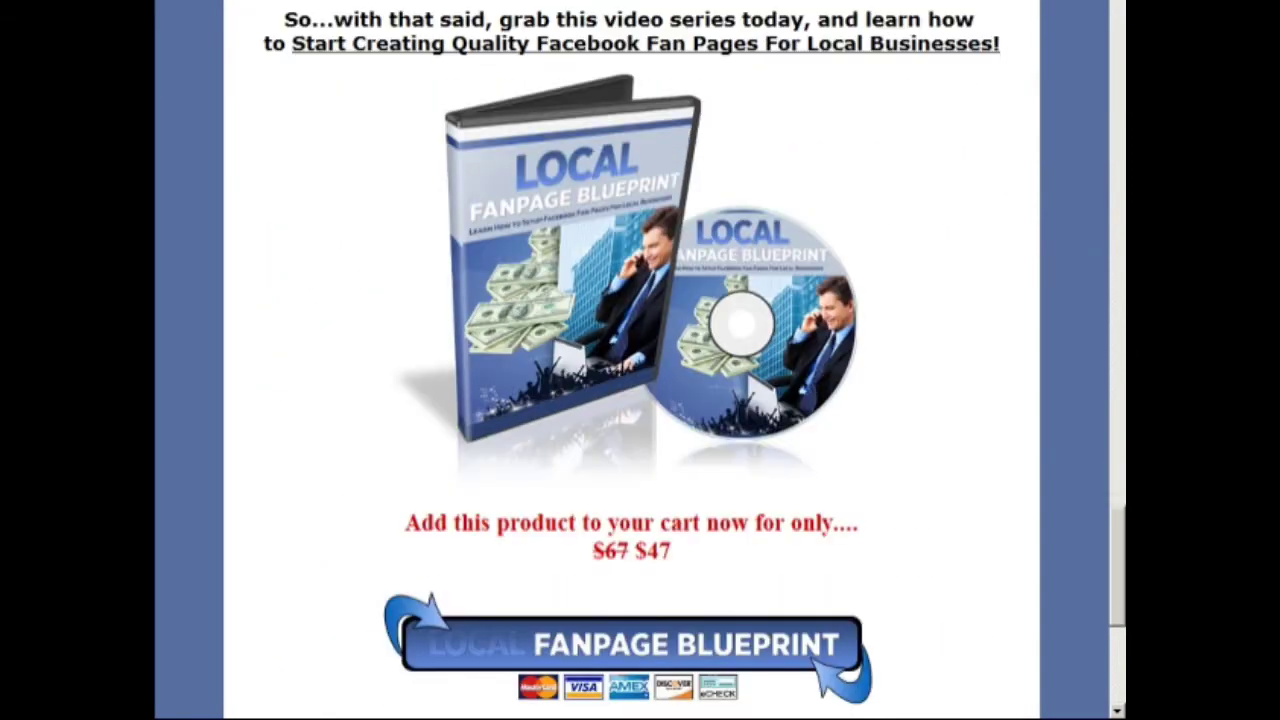
scroll(1005, 575, "up", 3)
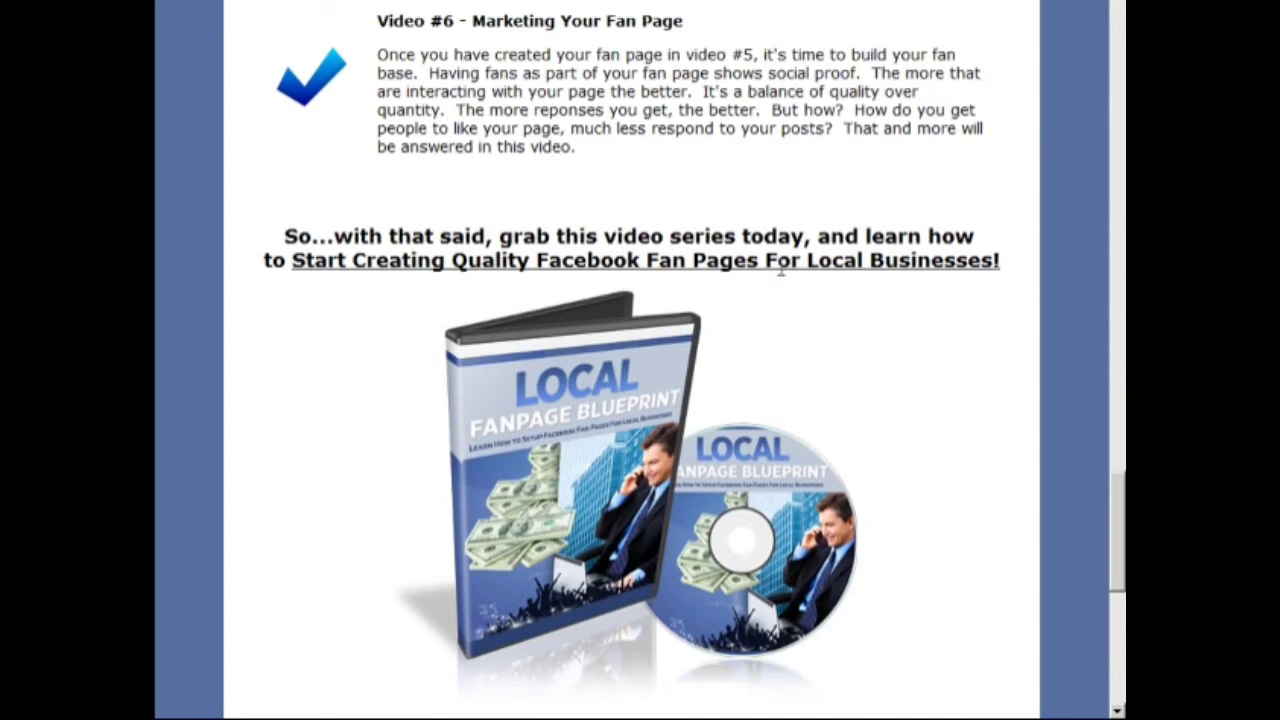
left_click_drag(604, 237, 705, 237)
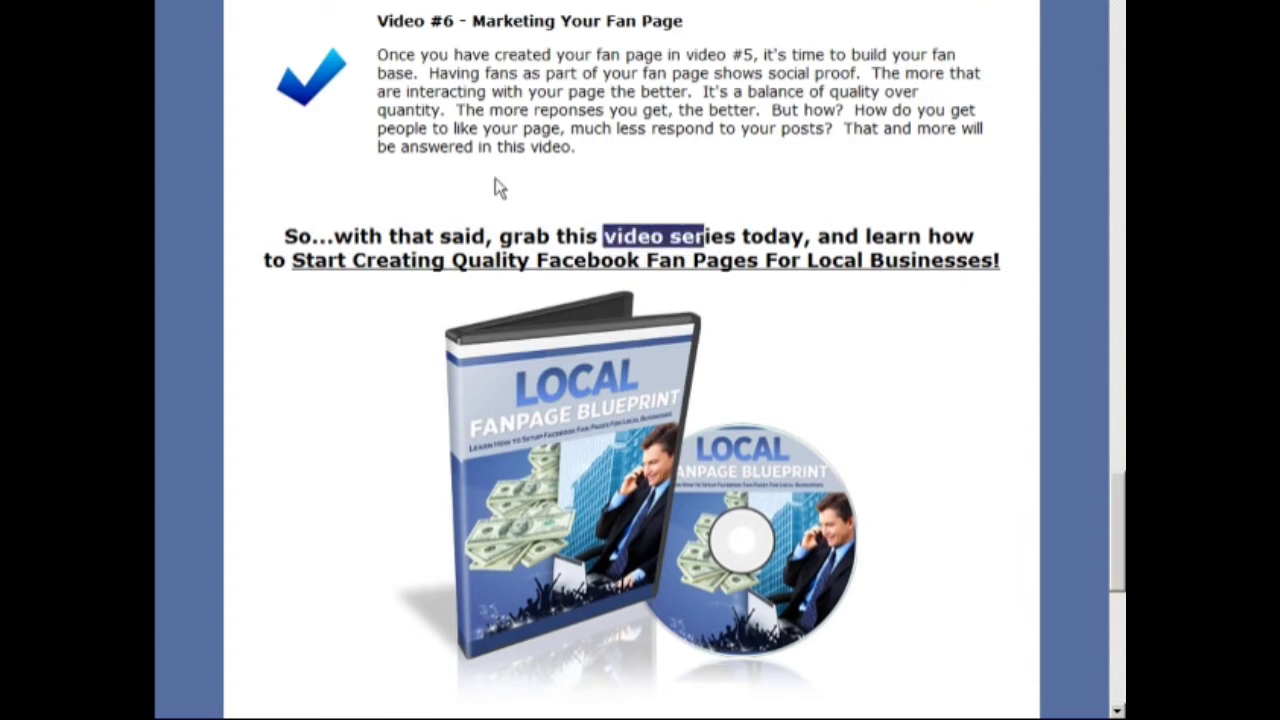
scroll(515, 335, "up", 3)
scroll(536, 402, "down", 9)
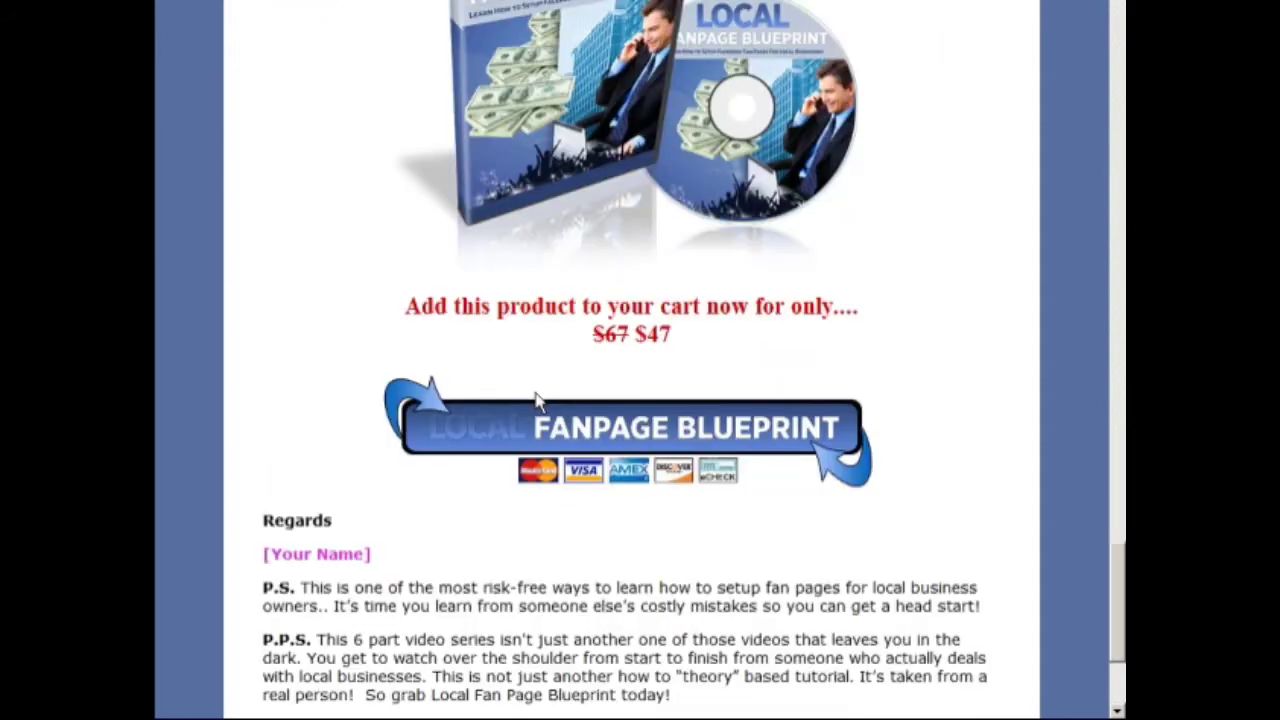
scroll(536, 402, "up", 7)
scroll(536, 402, "up", 5)
scroll(536, 402, "down", 5)
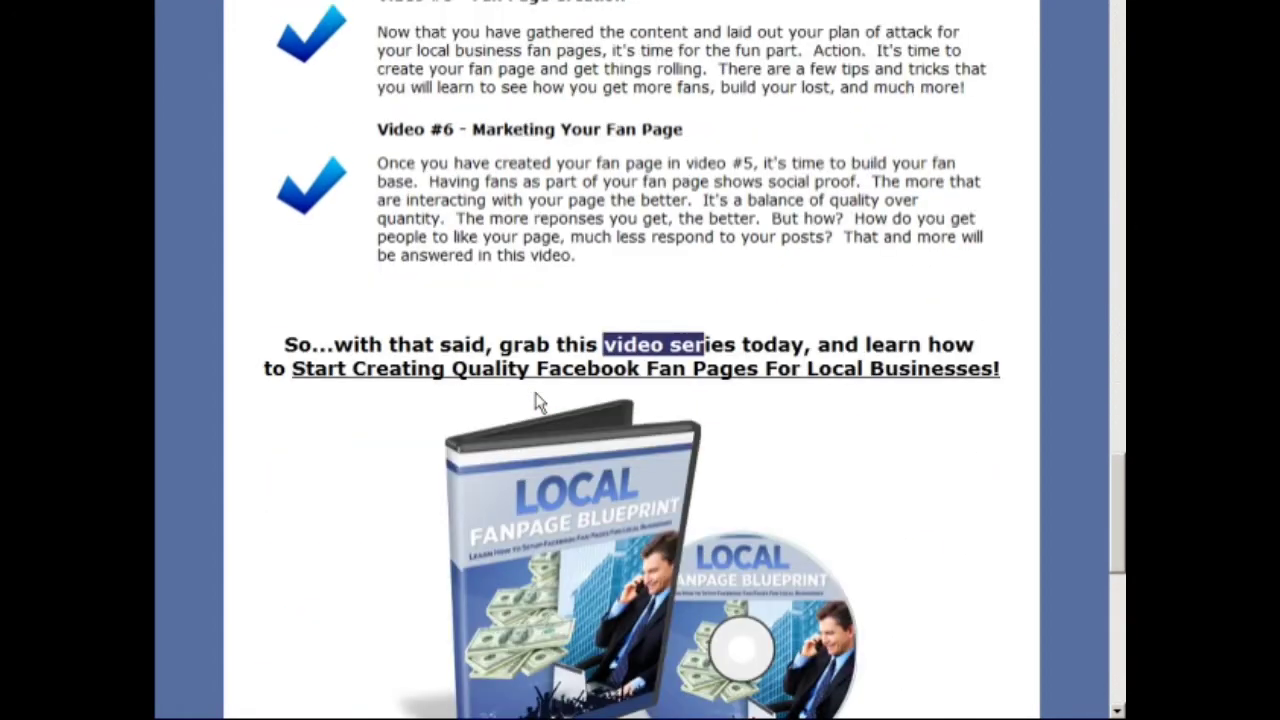
scroll(536, 402, "down", 3)
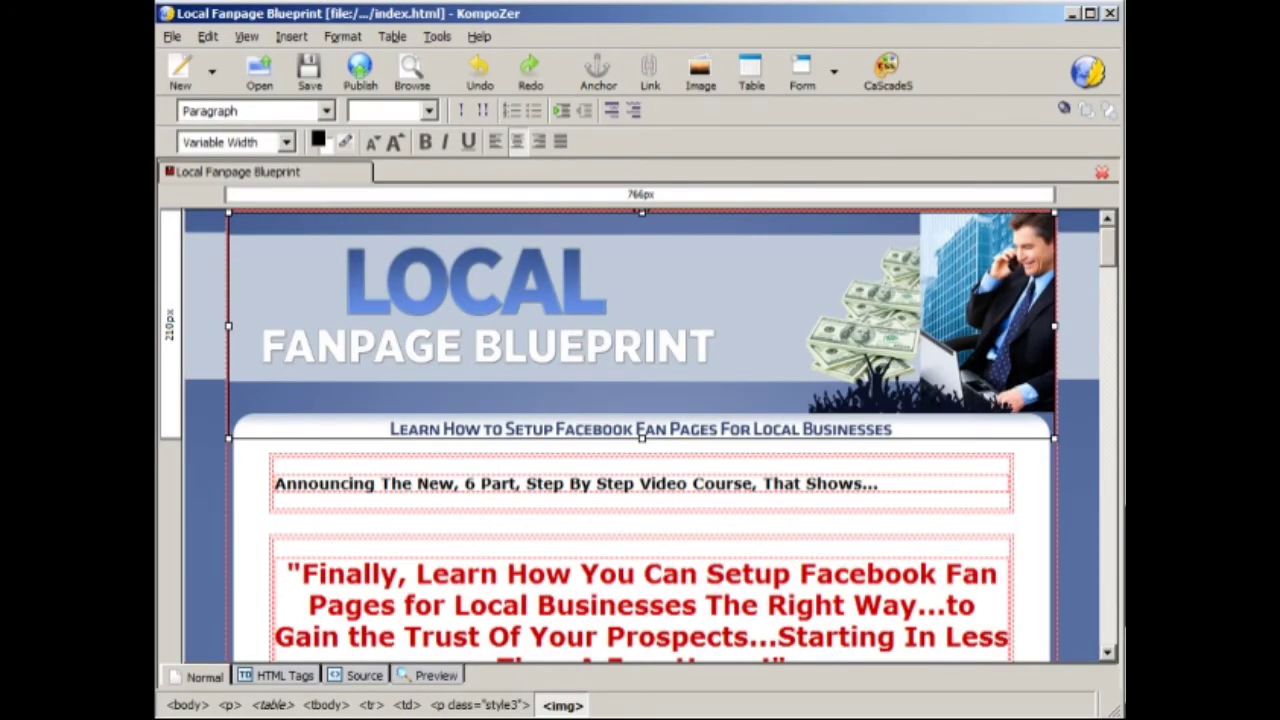
Step: In KompoZer, try to start a new paragraph of text below the $47 price in the closing offer
left_click_drag(1106, 250, 1108, 535)
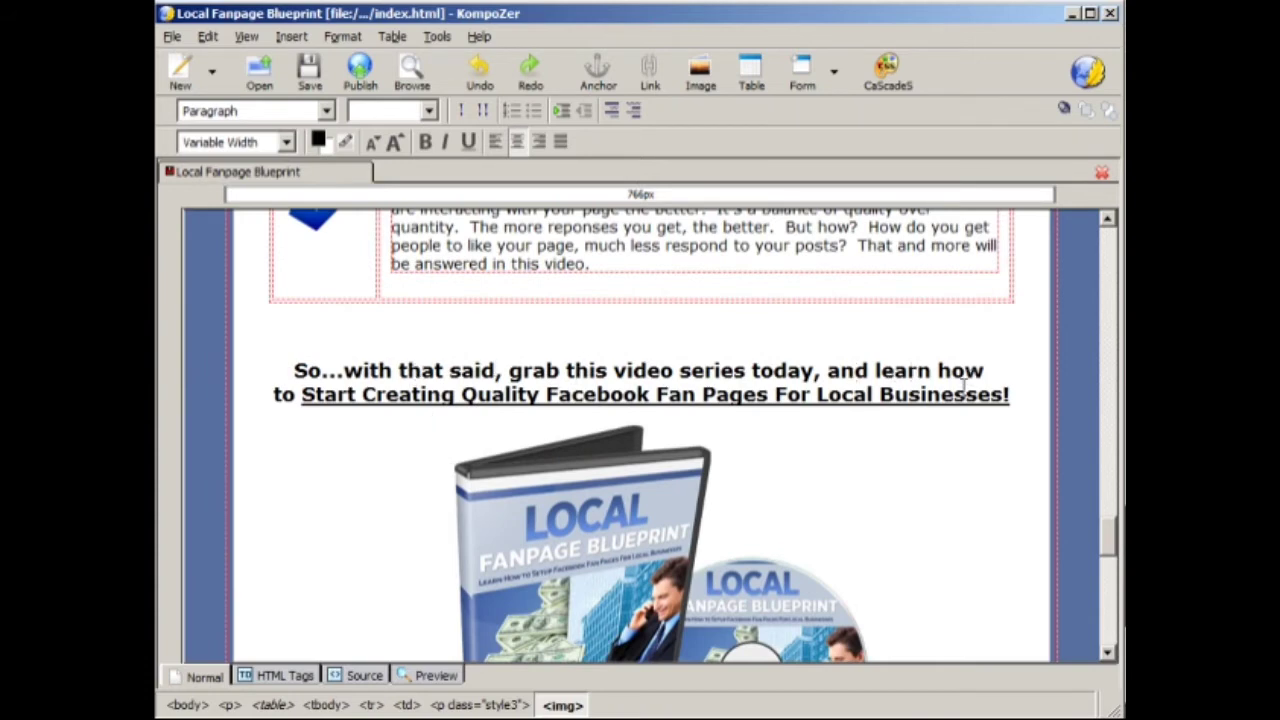
left_click(1013, 398)
scroll(1013, 396, "down", 4)
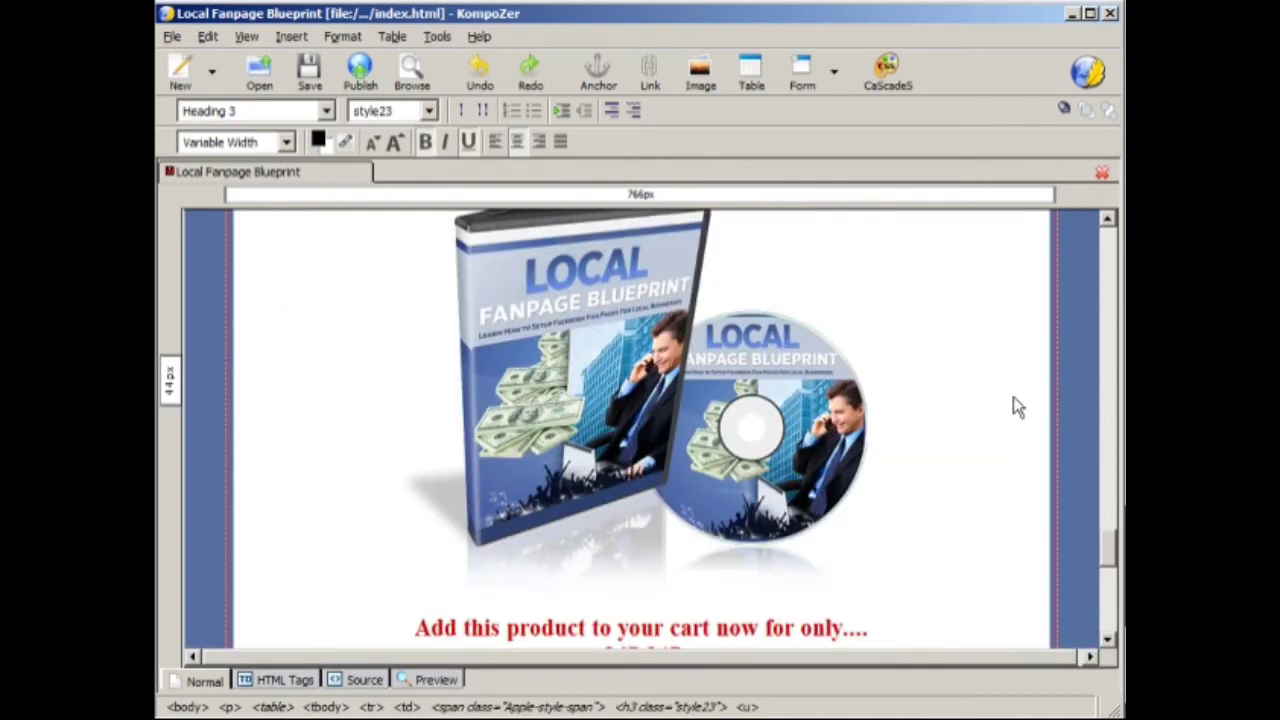
scroll(1013, 405, "down", 3)
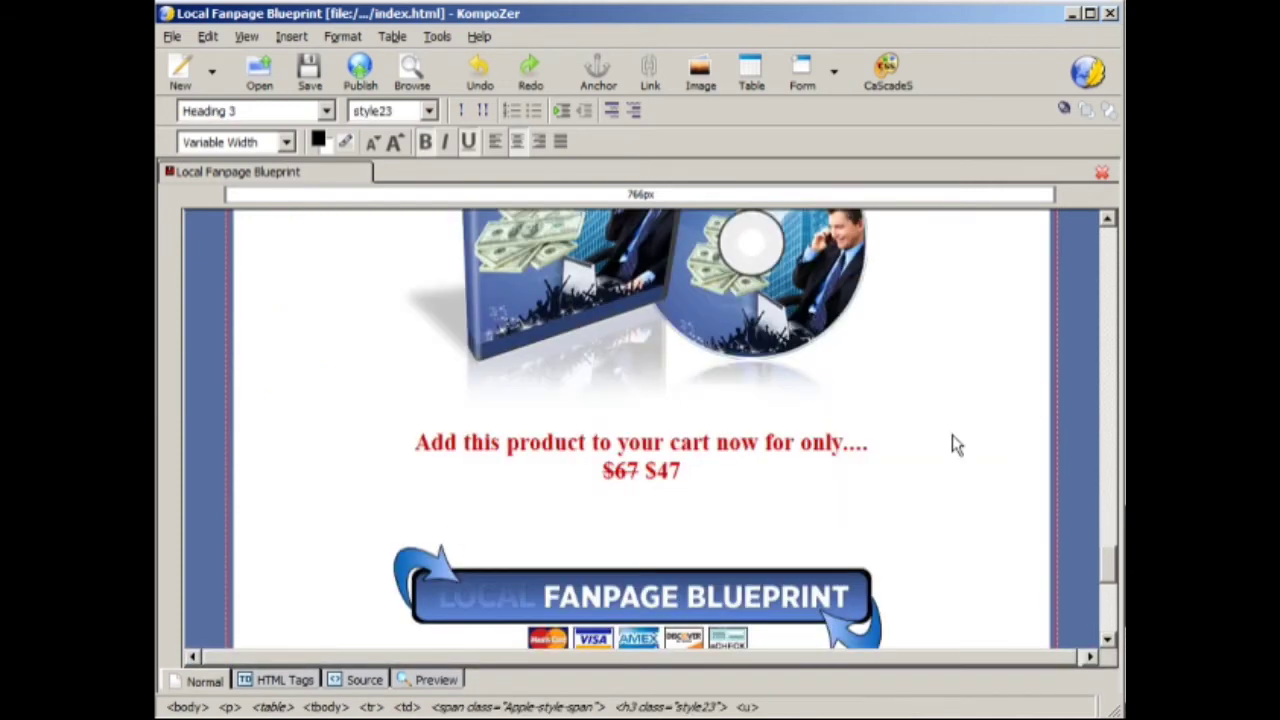
left_click(729, 480)
key("Return")
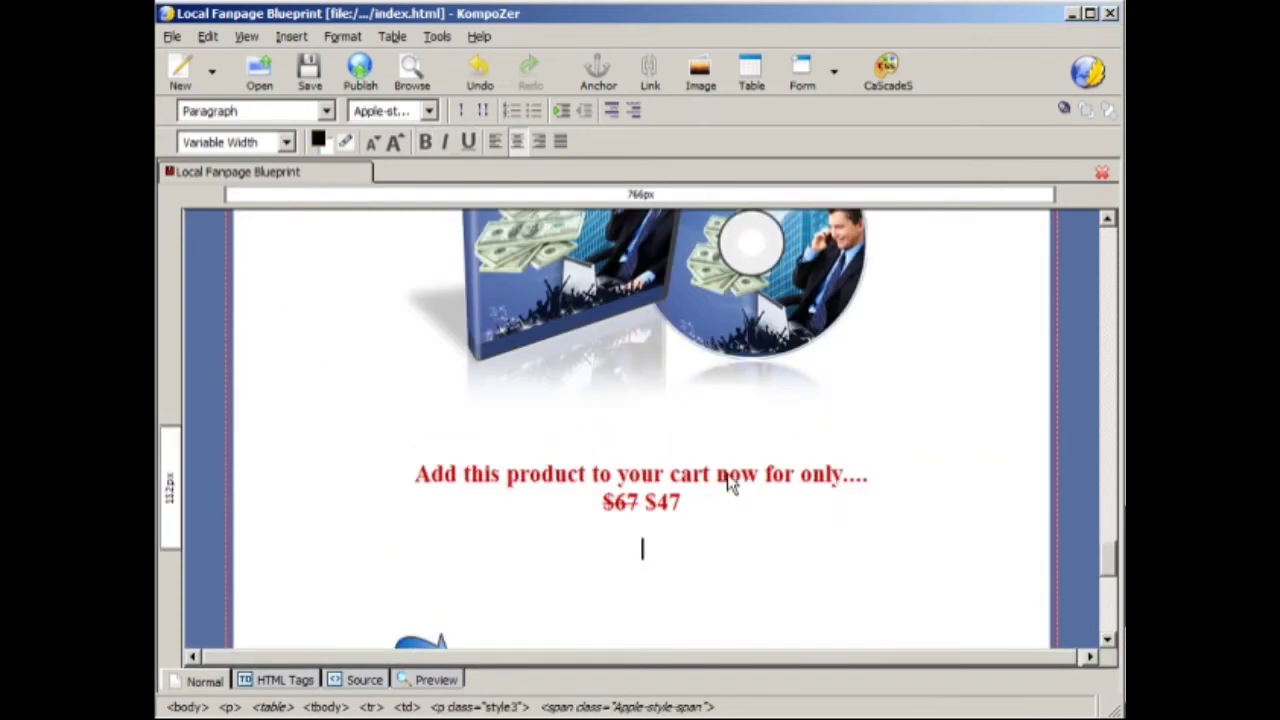
type("Ar")
key("BackSpace")
key("BackSpace")
key("BackSpace")
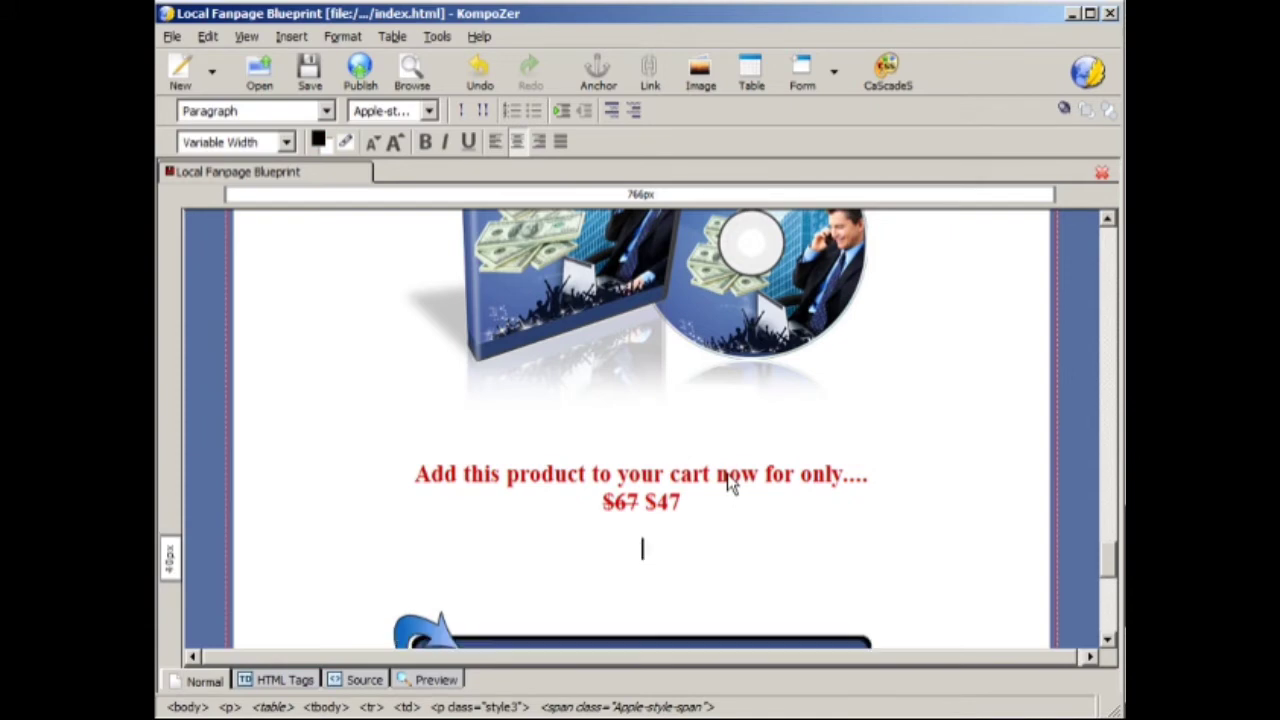
key("Return")
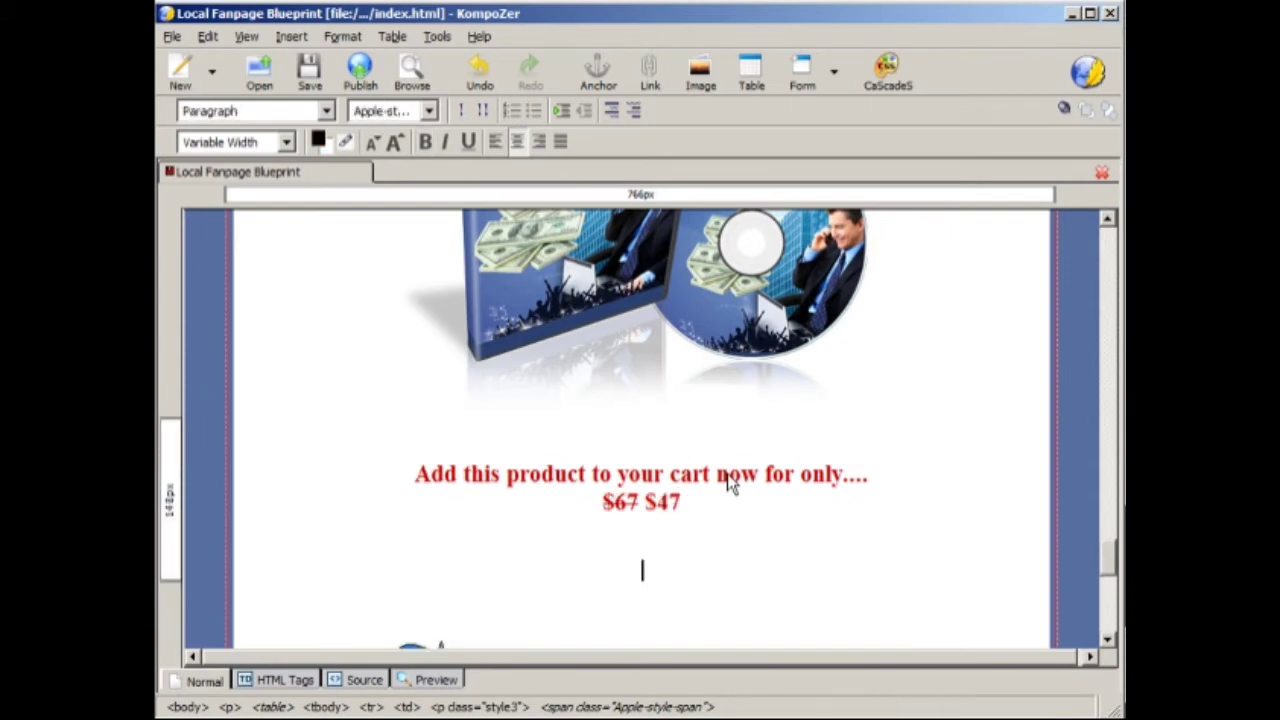
type("A")
Step: Remove the empty paragraph below the price and continue the $47 line with "And You Will Be Able to Download"
key("BackSpace")
key("BackSpace")
key("BackSpace")
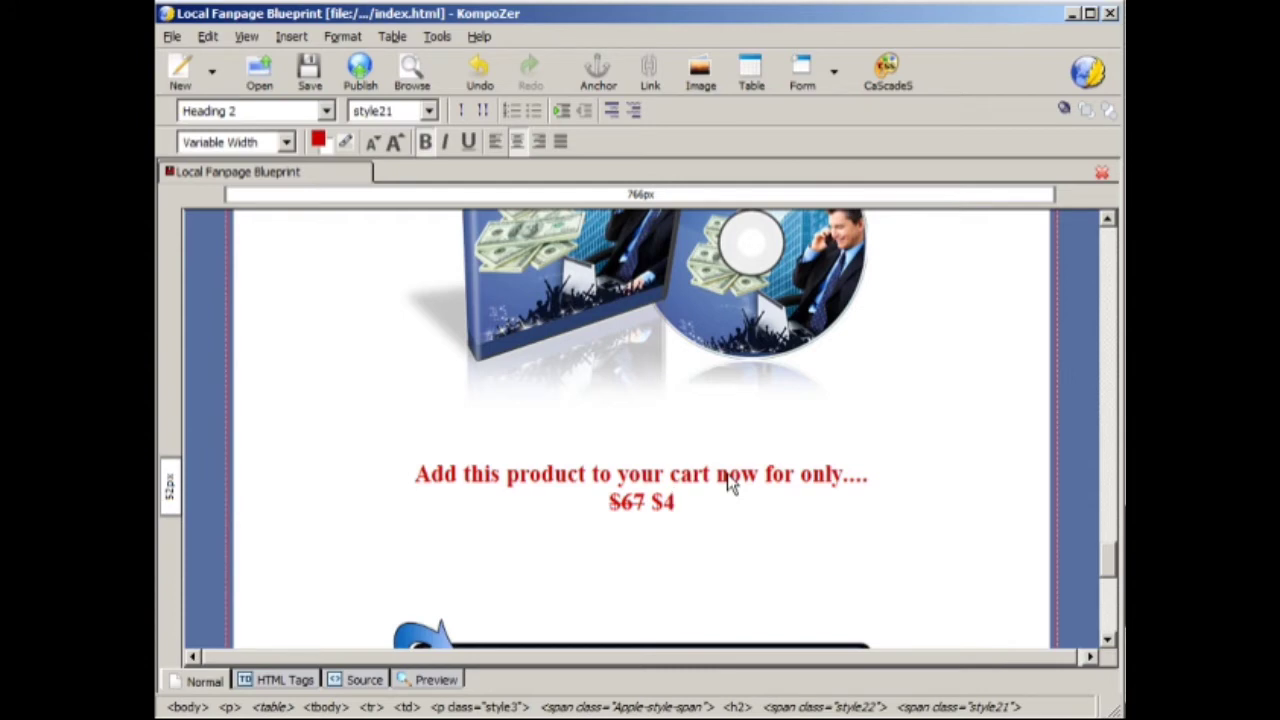
type("7And ")
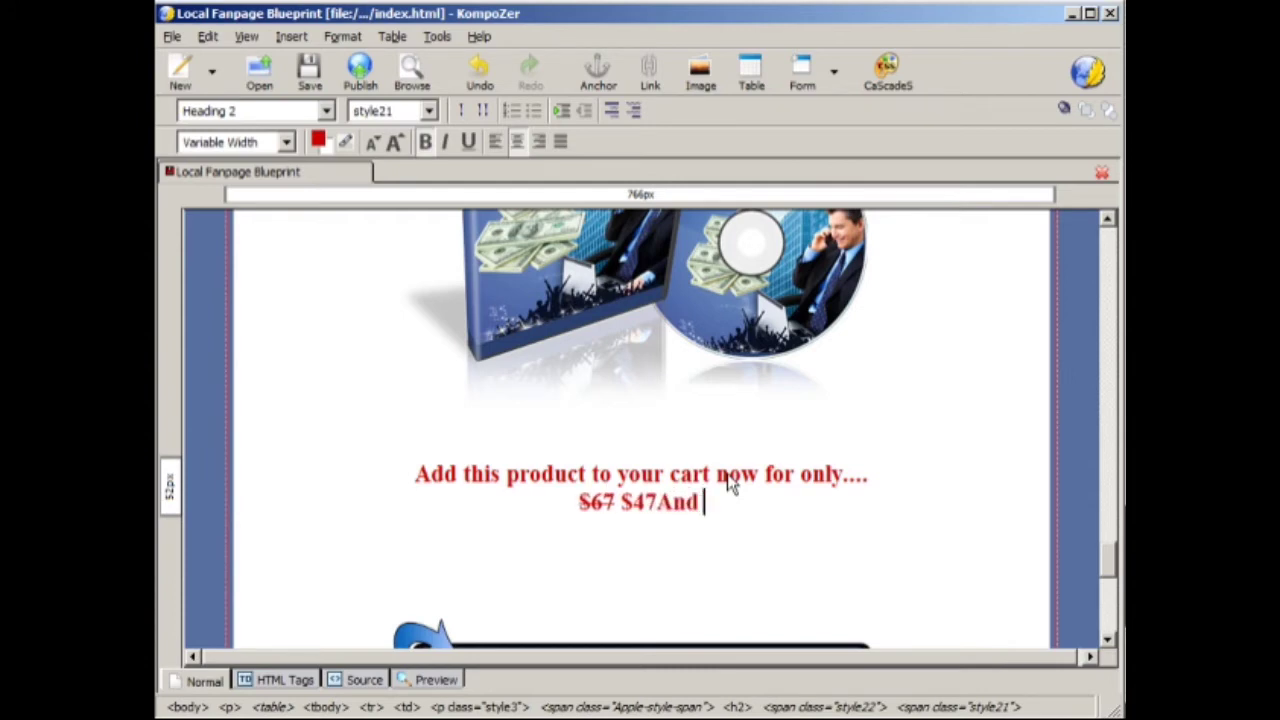
type("You Will")
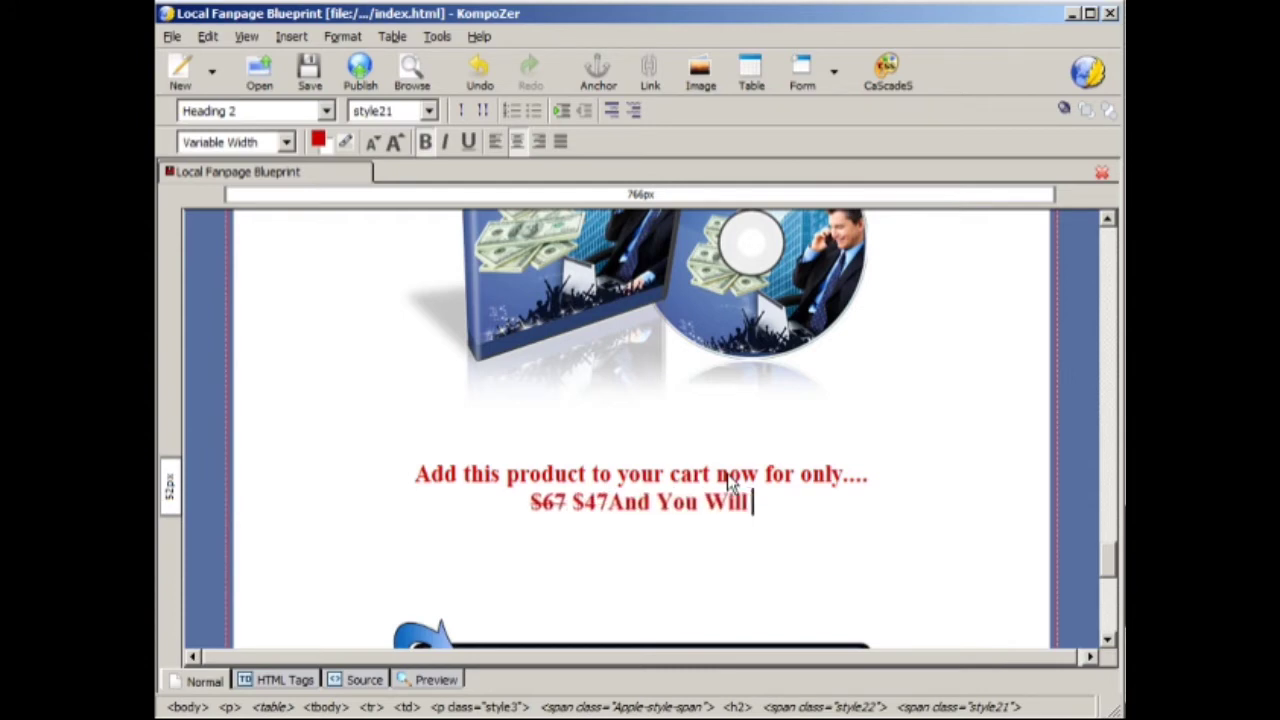
type(" Be Able to Download")
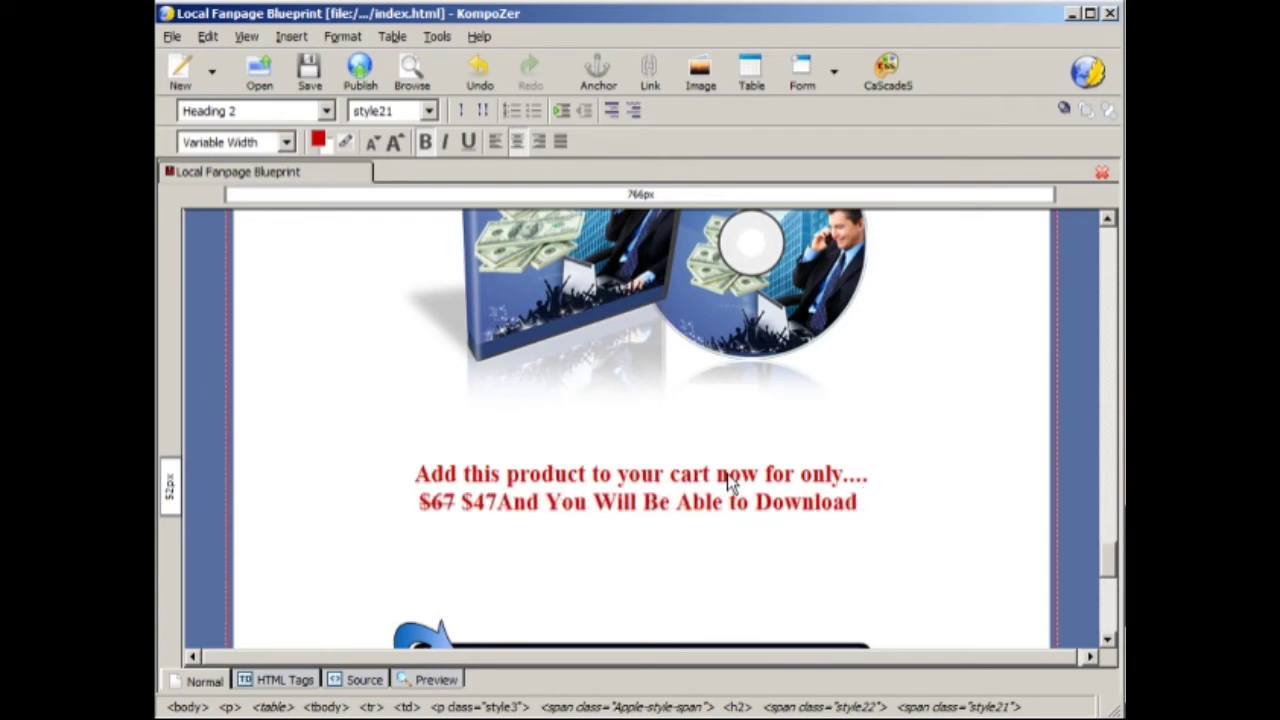
Step: Replace the word "Download" at the end of the price line with "Watch this Video Series Right Away"
key("BackSpace")
key("BackSpace")
key("BackSpace")
key("BackSpace")
key("BackSpace")
key("BackSpace")
key("BackSpace")
key("BackSpace")
key("BackSpace")
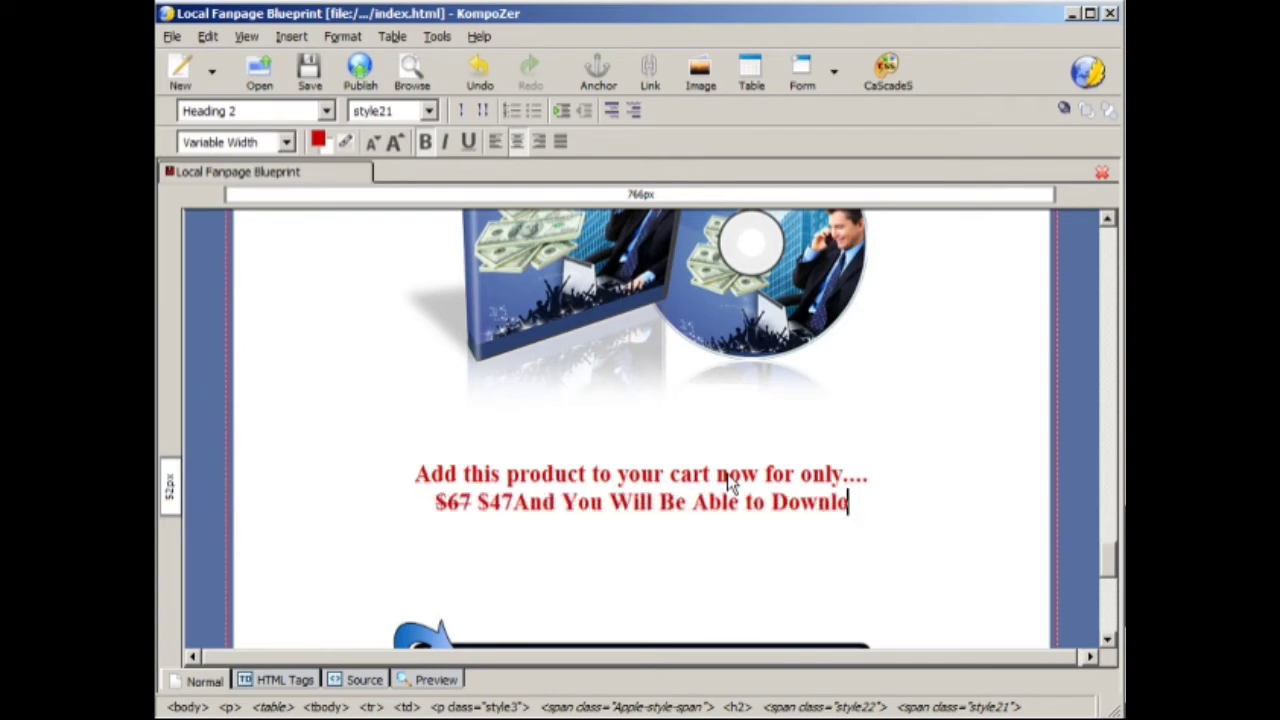
type("Watc")
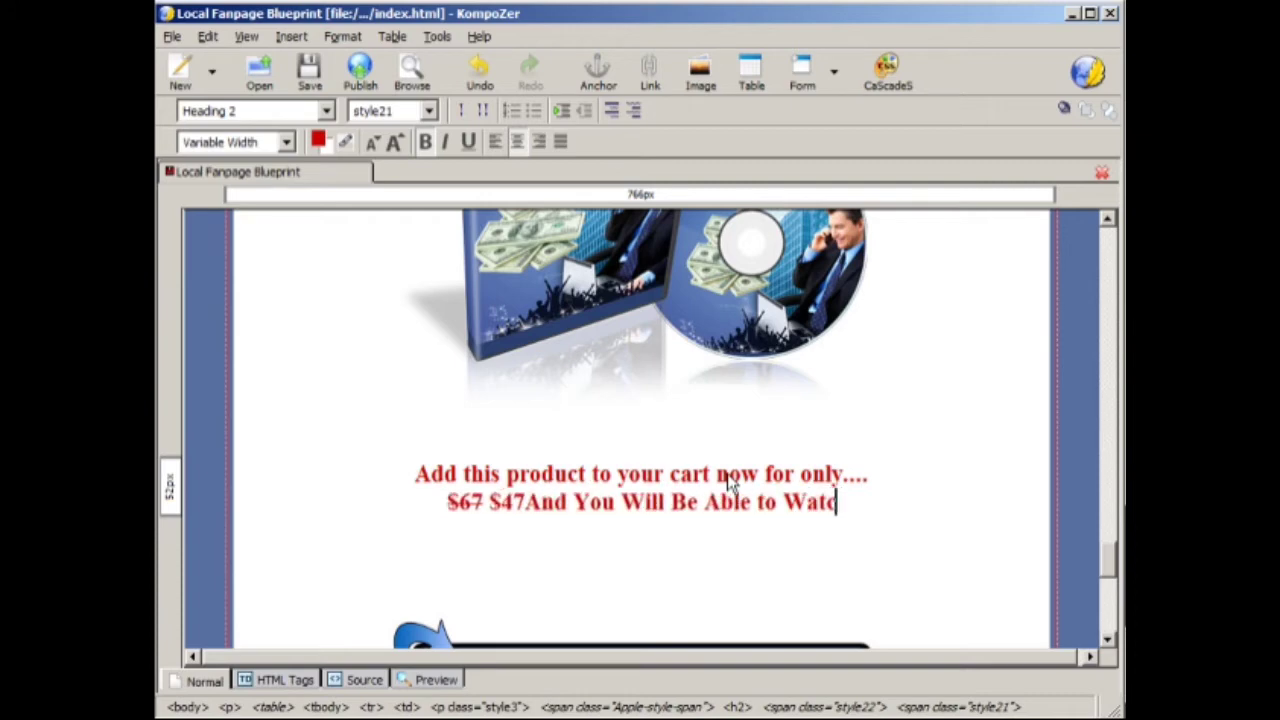
type("h this Video ")
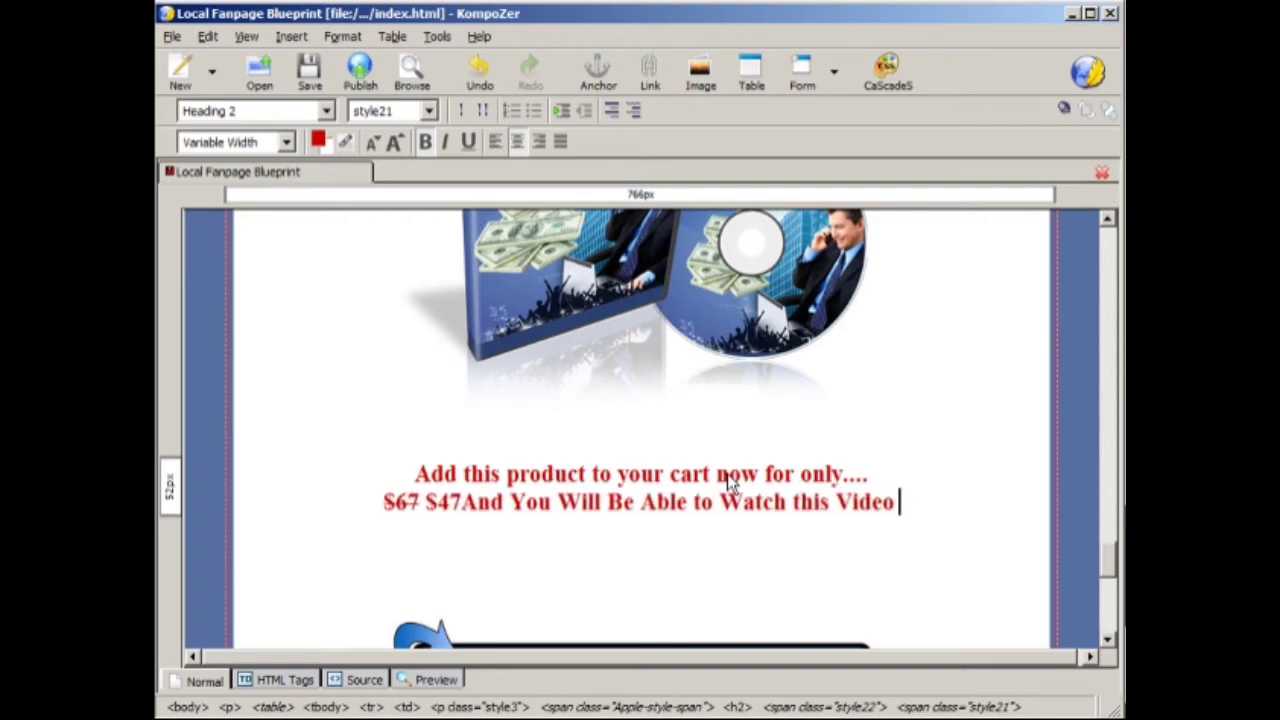
type("Series Right Aawa")
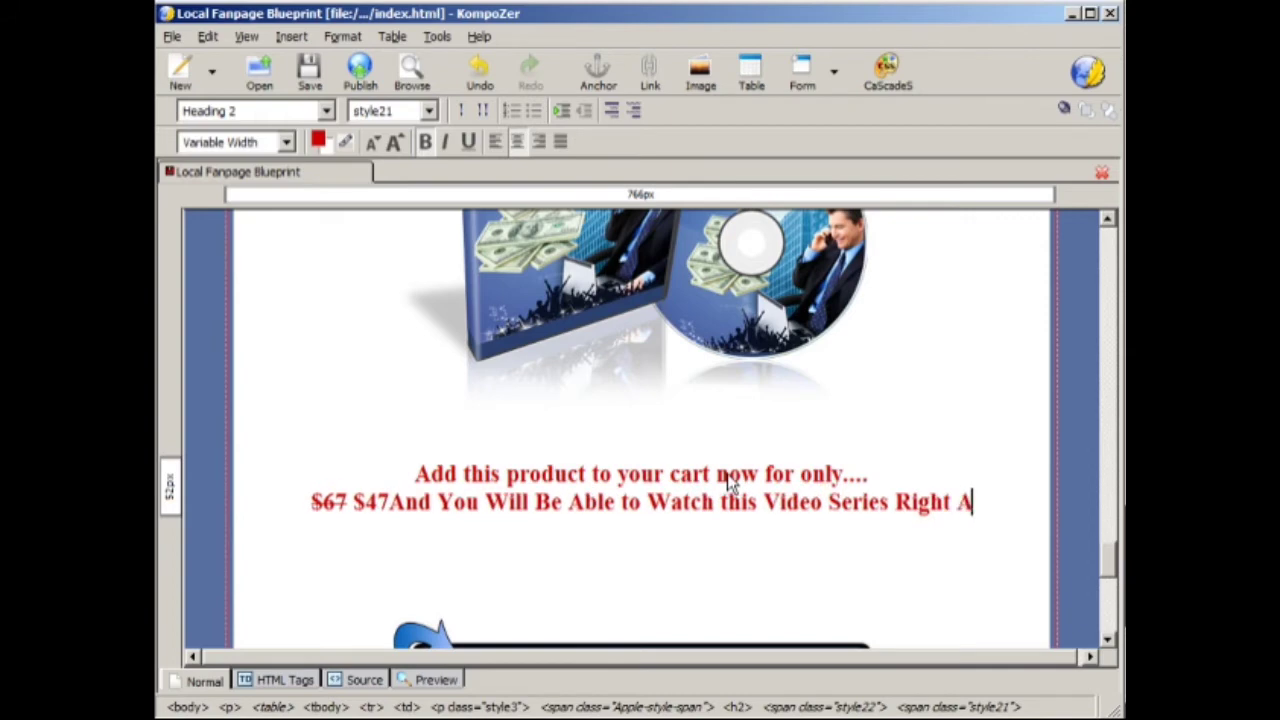
key("BackSpace")
key("BackSpace")
key("BackSpace")
type("way")
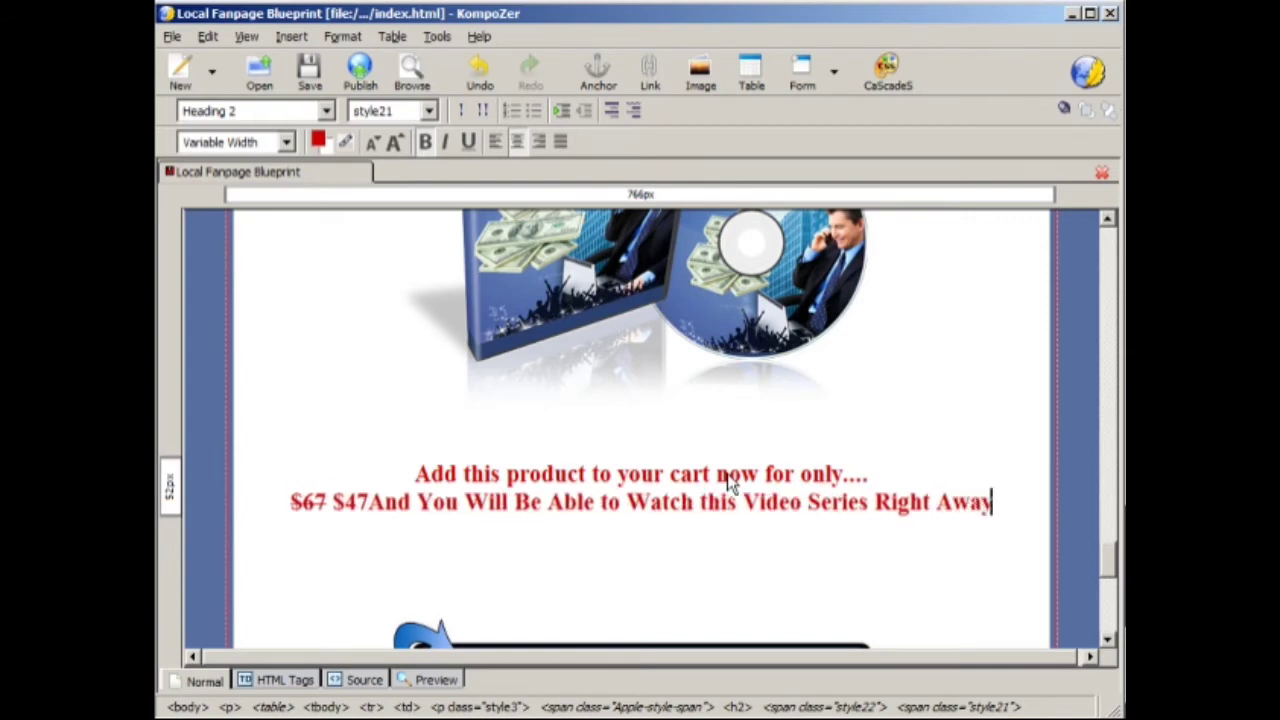
Step: Split the price line after $47 so that "And You Will Be Able to Watch this Video Series Right Away" stands separately below it
key("Home")
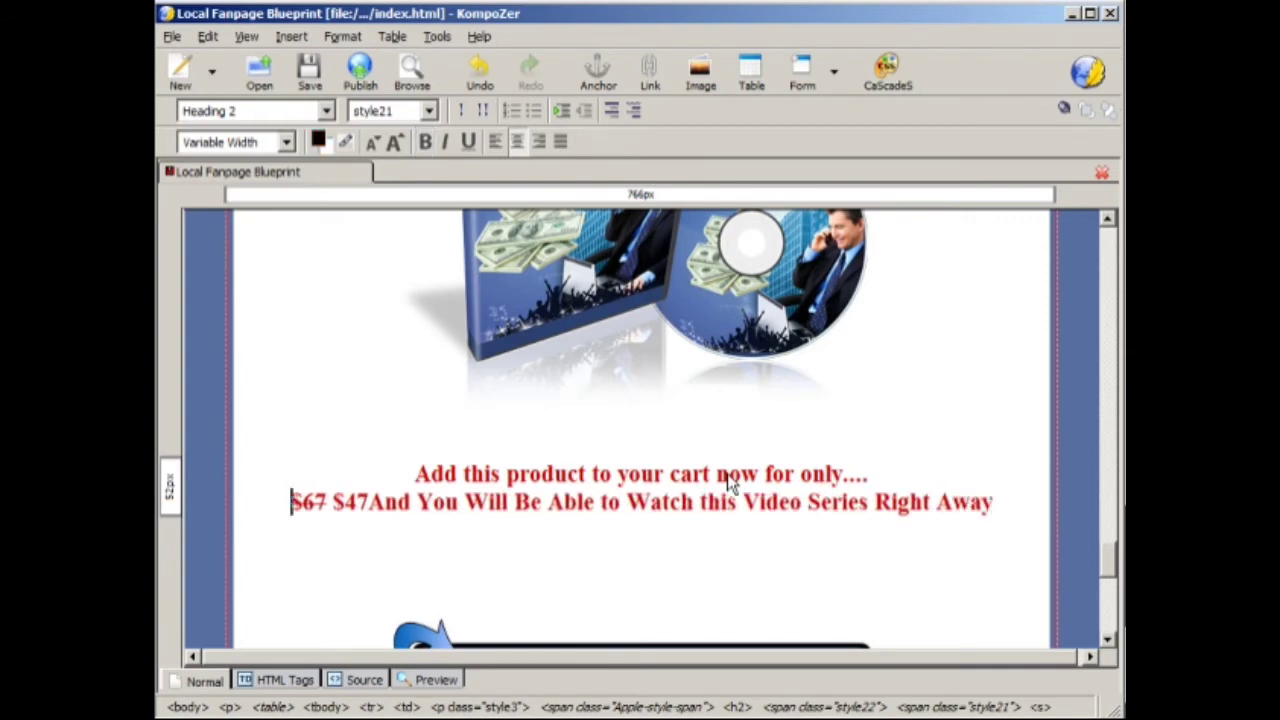
key("Right")
key("Right")
key("Right")
key("Right")
key("Right")
key("Right")
key("Right")
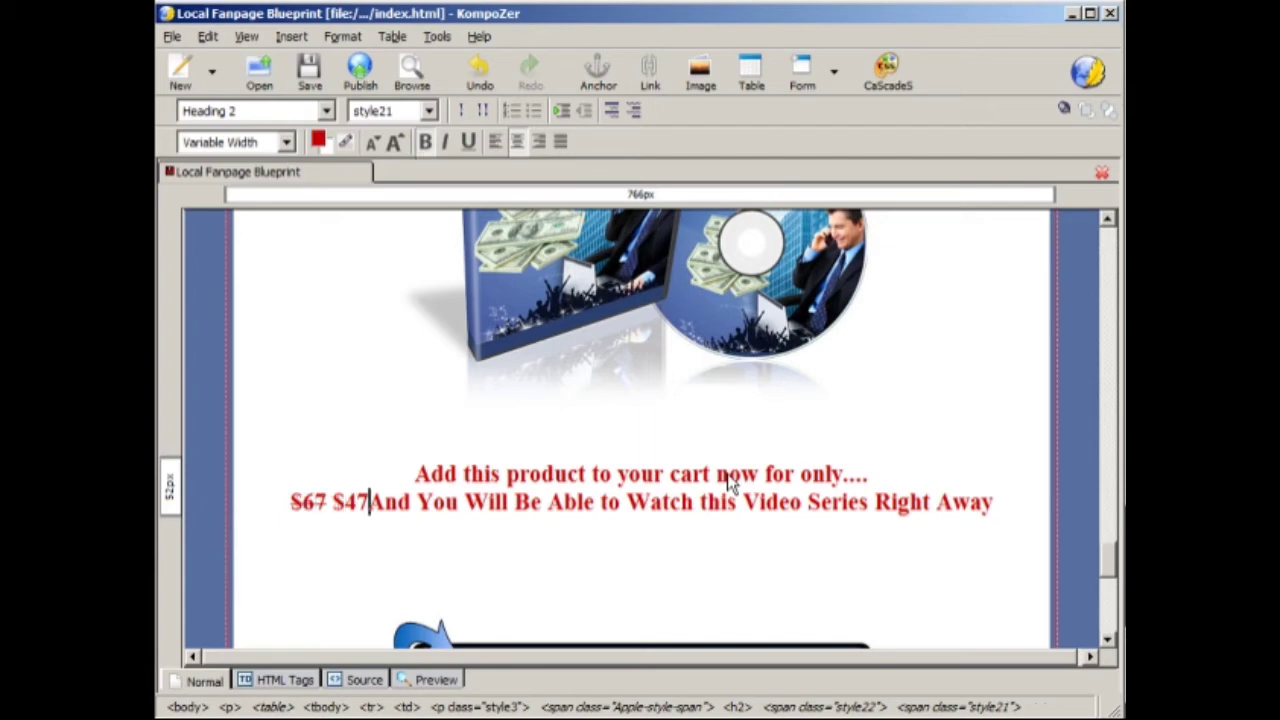
key("Return")
key("Return")
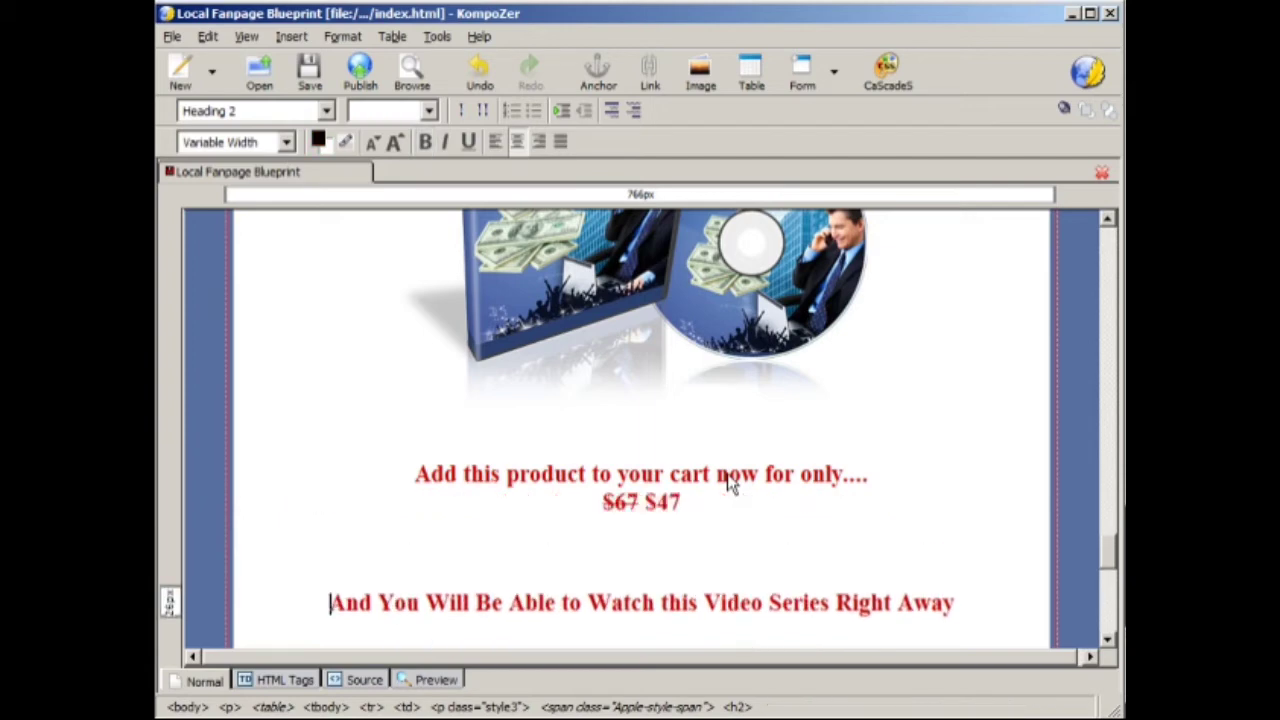
Step: Copy the red "And You Will Be Able to Watch" text and paste it on a new line below the "So...with that said" heading
scroll(708, 556, "down", 1)
left_click_drag(968, 541, 588, 541)
key("ctrl+c")
scroll(628, 527, "up", 5)
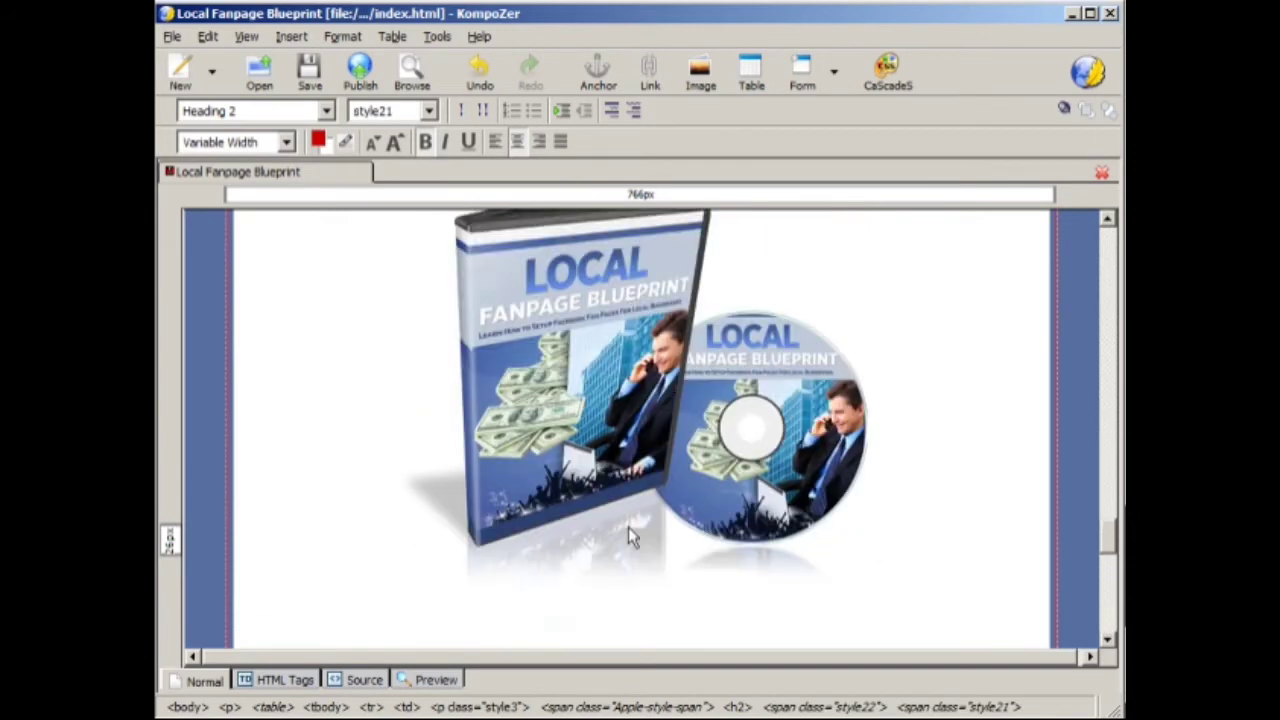
left_click(1018, 398)
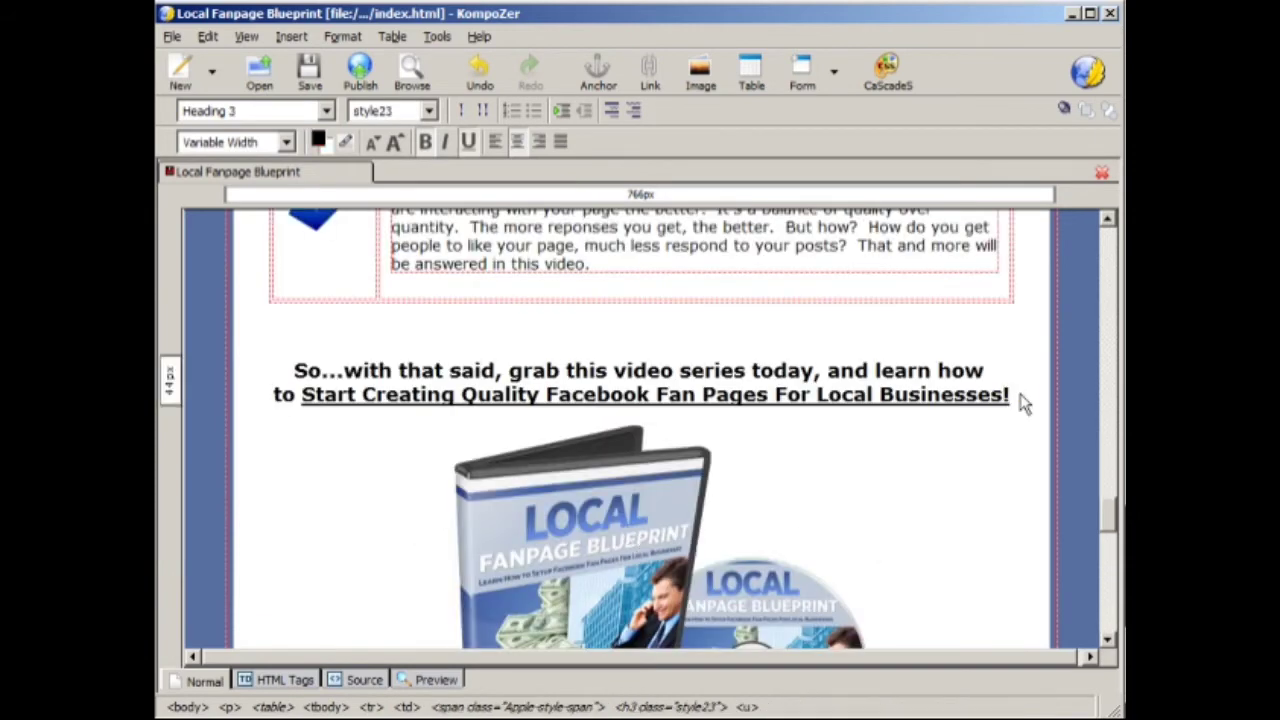
key("Return")
key("ctrl+v")
Step: Save the sales page with the new instant-access lines
scroll(709, 461, "up", 10)
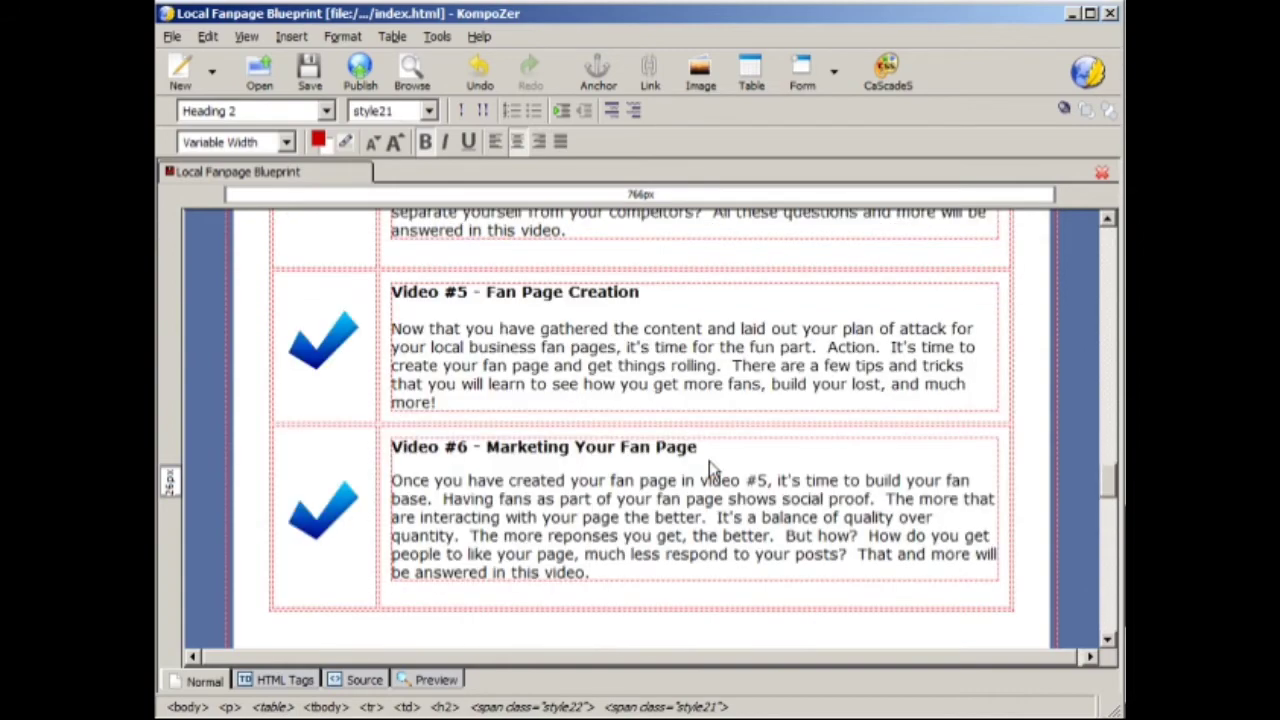
scroll(709, 461, "up", 10)
scroll(709, 461, "down", 5)
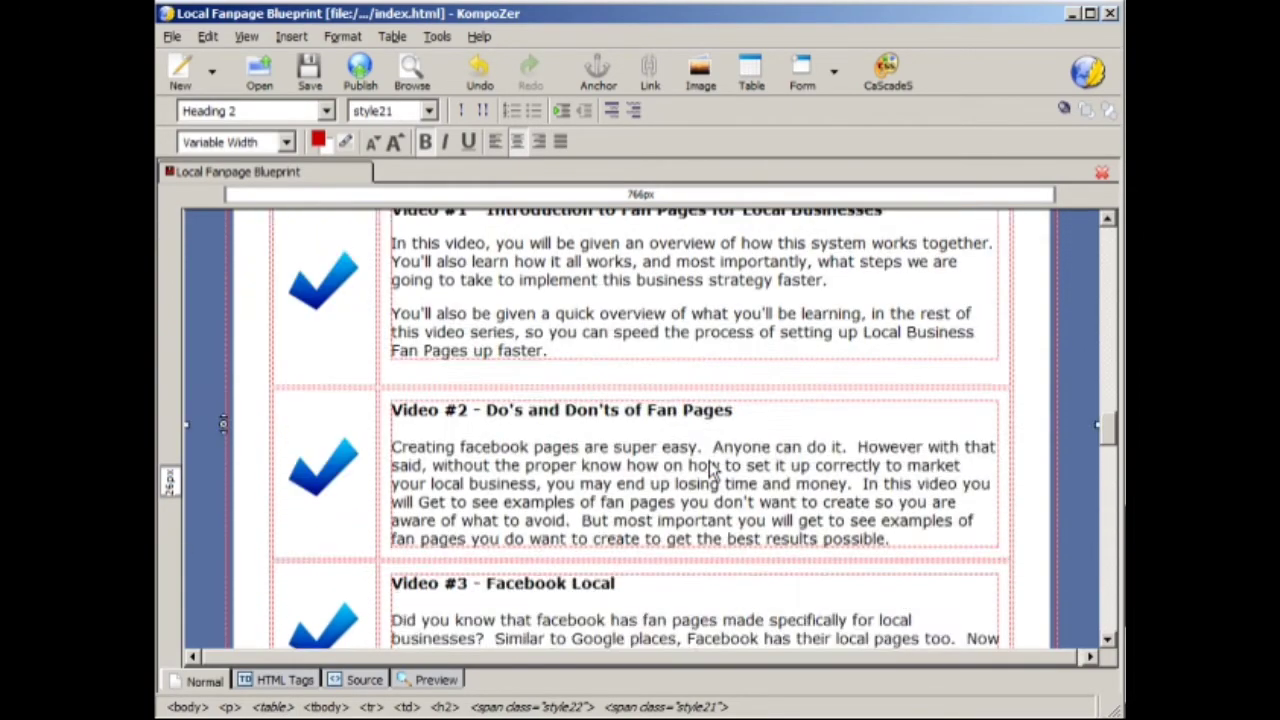
scroll(709, 461, "up", 5)
left_click(312, 74)
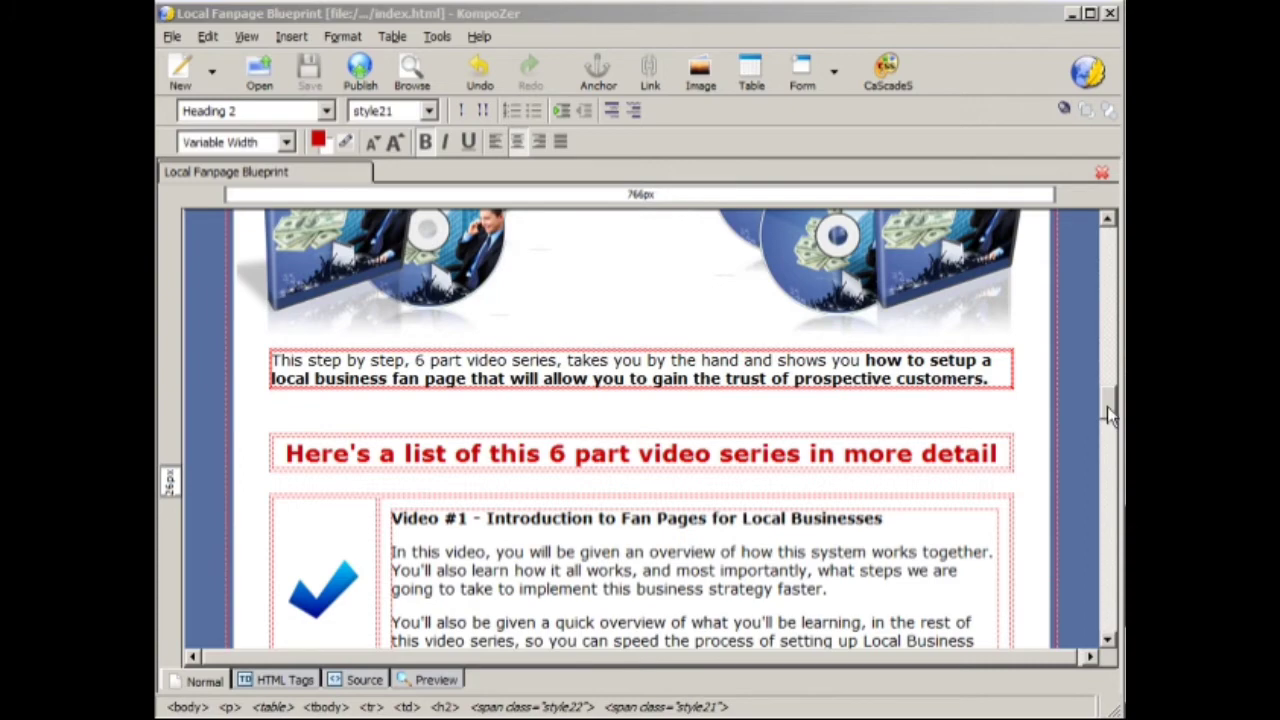
Step: Add five empty paragraphs below the P.P.S. text in the closing Regards section
left_click_drag(1107, 406, 1120, 617)
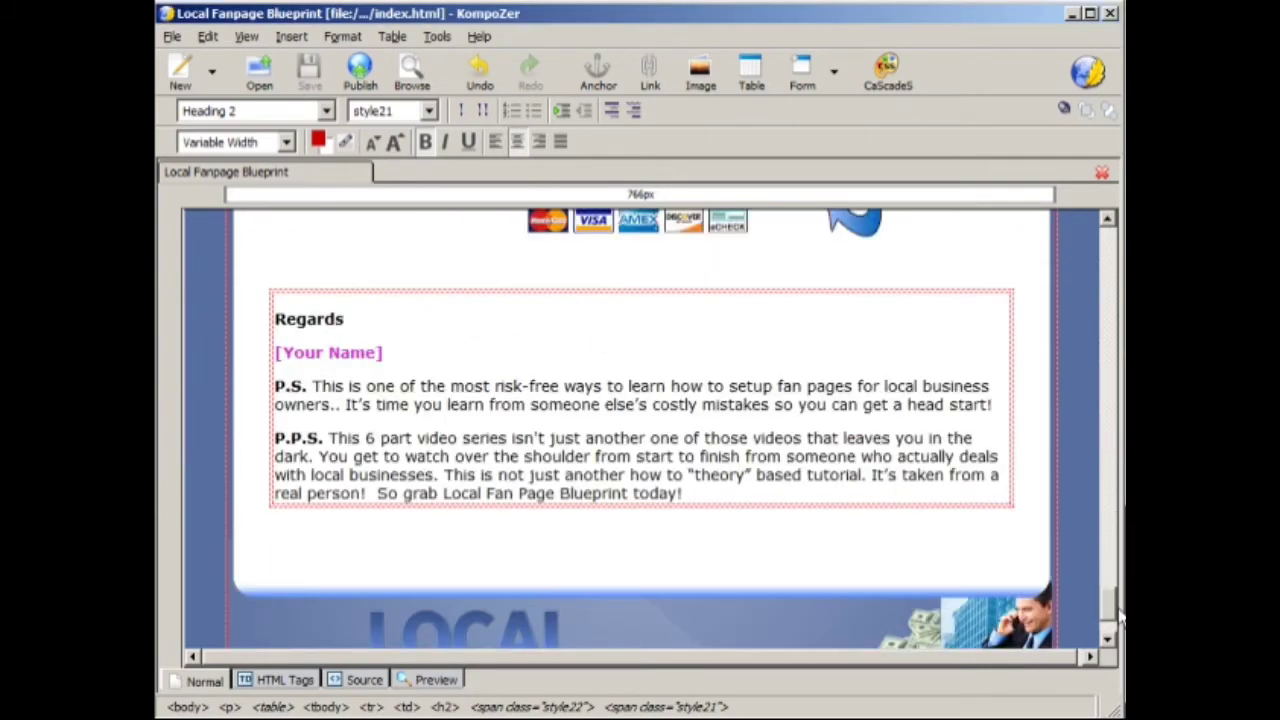
left_click(846, 503)
key("Return")
key("Return")
key("Return")
key("Return")
key("Return")
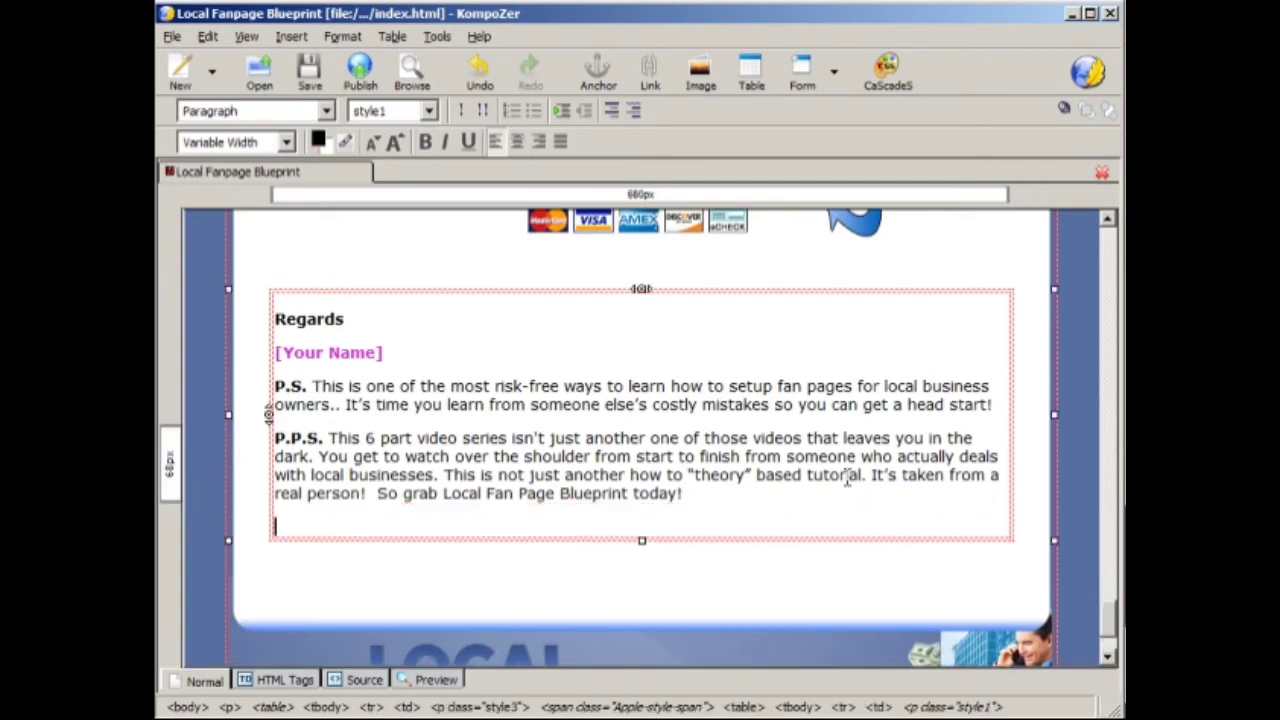
Step: Below the P.P.S., write "If you have any questions, feel free to contact us via" followed by the contact e-mail and phone number
scroll(846, 477, "down", 3)
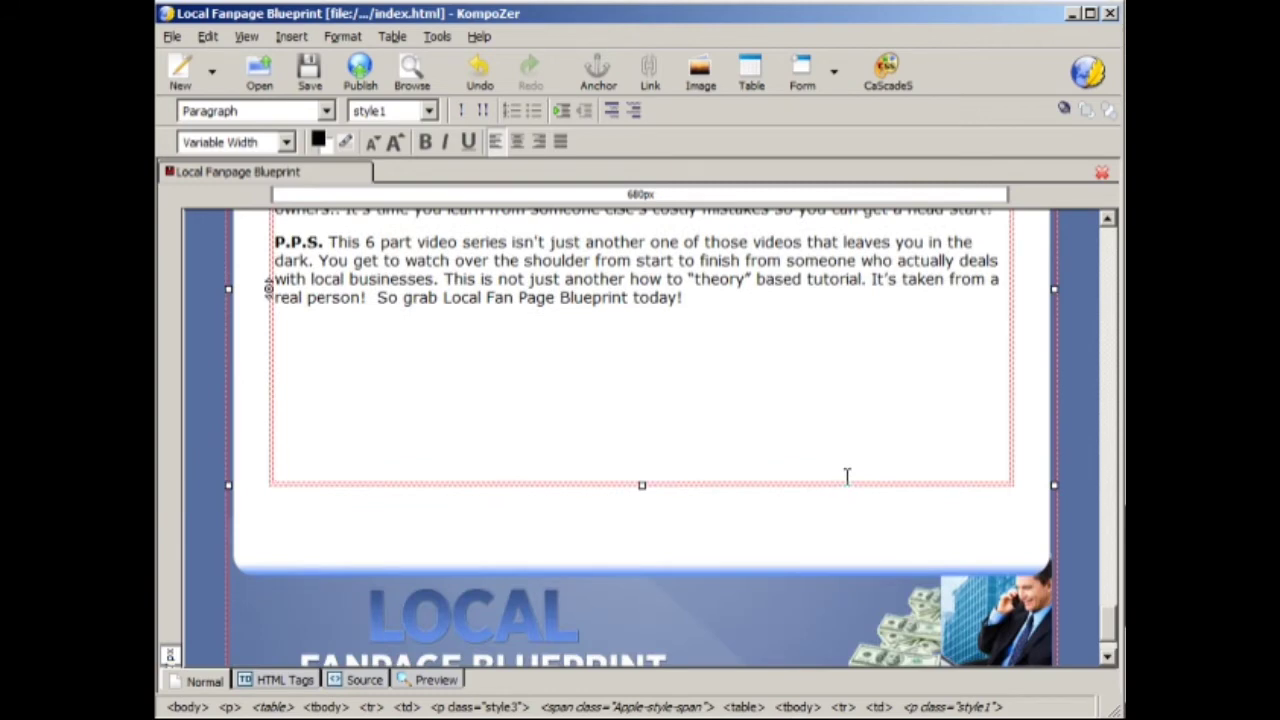
type("If you have any qu")
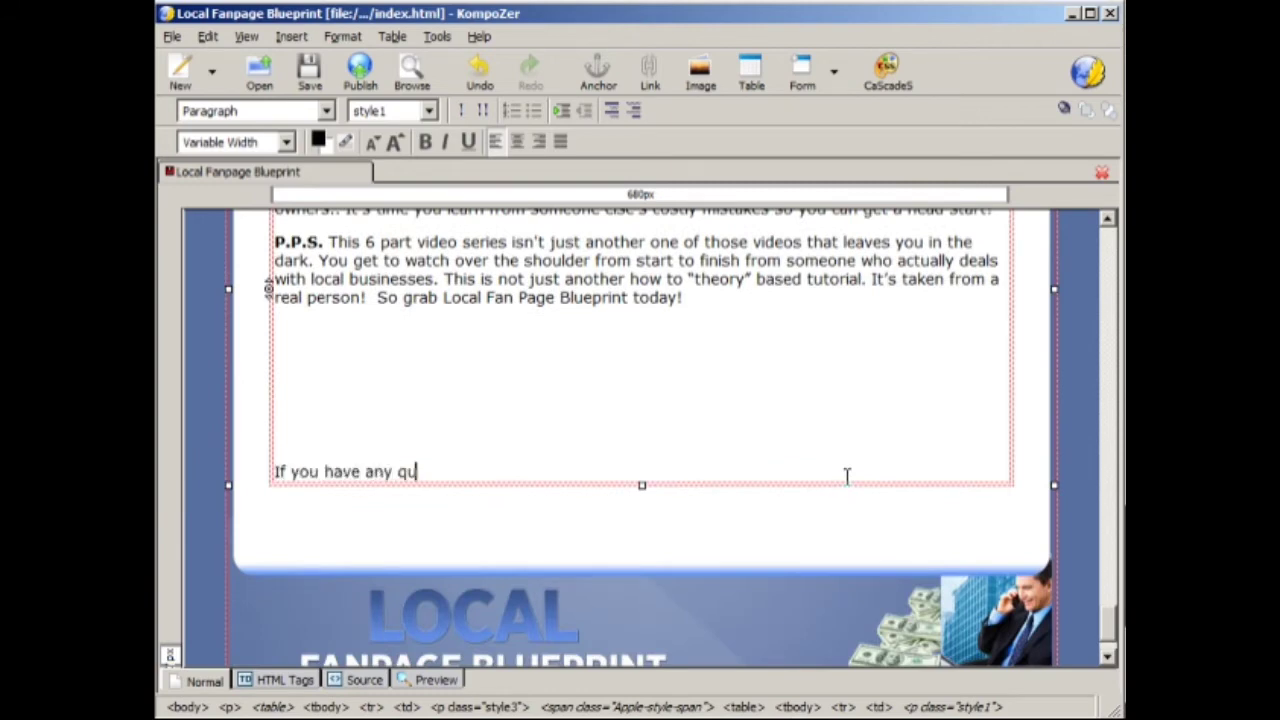
type("estions, feel free t")
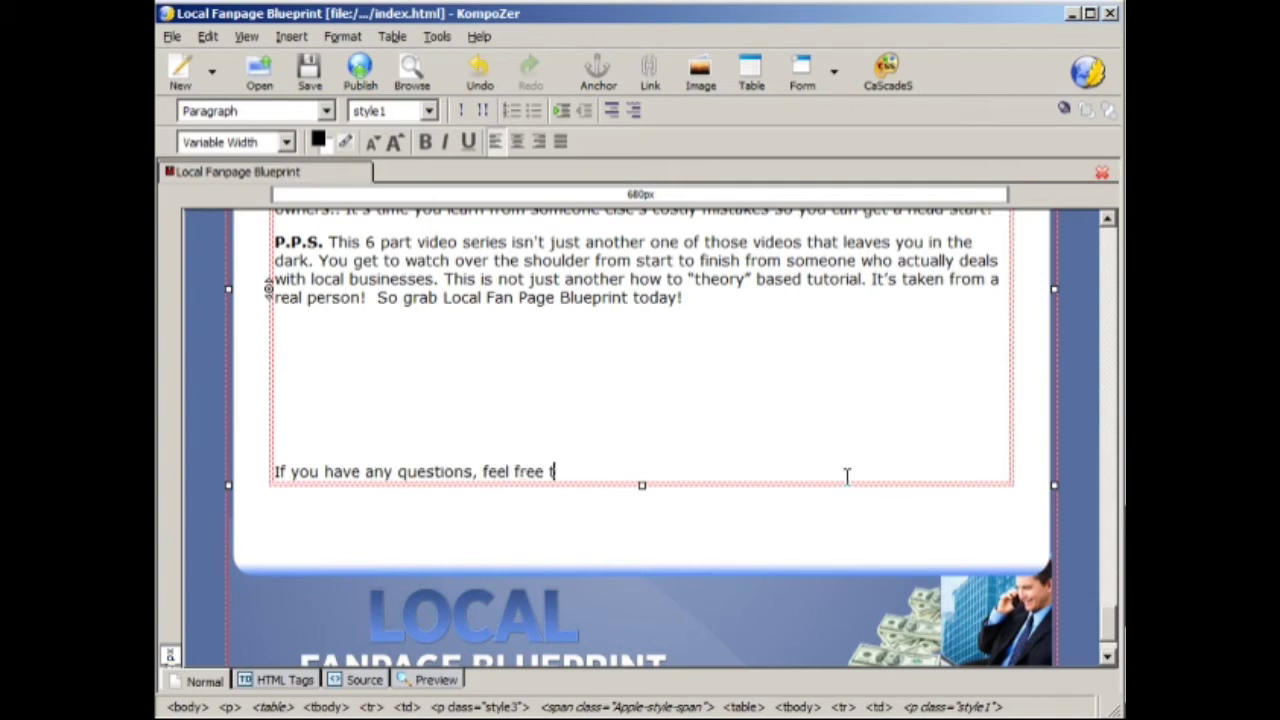
type("o contact us via contact@")
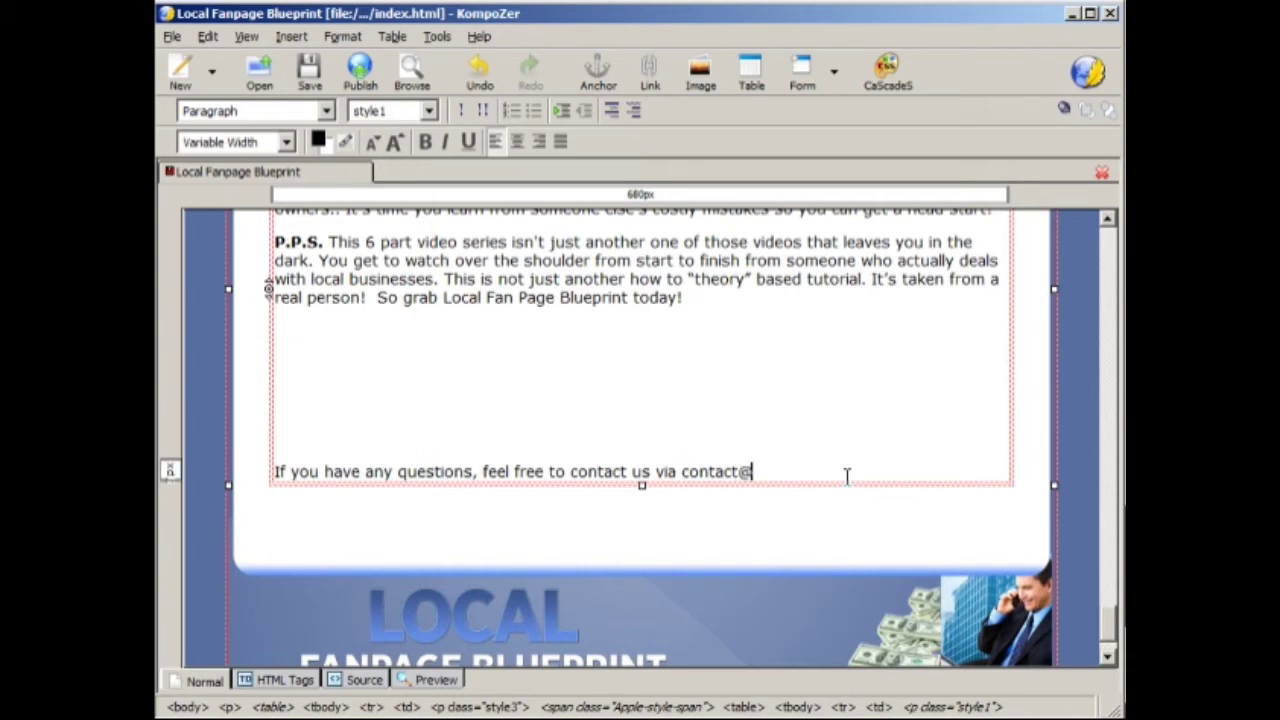
type("yourdomain.com")
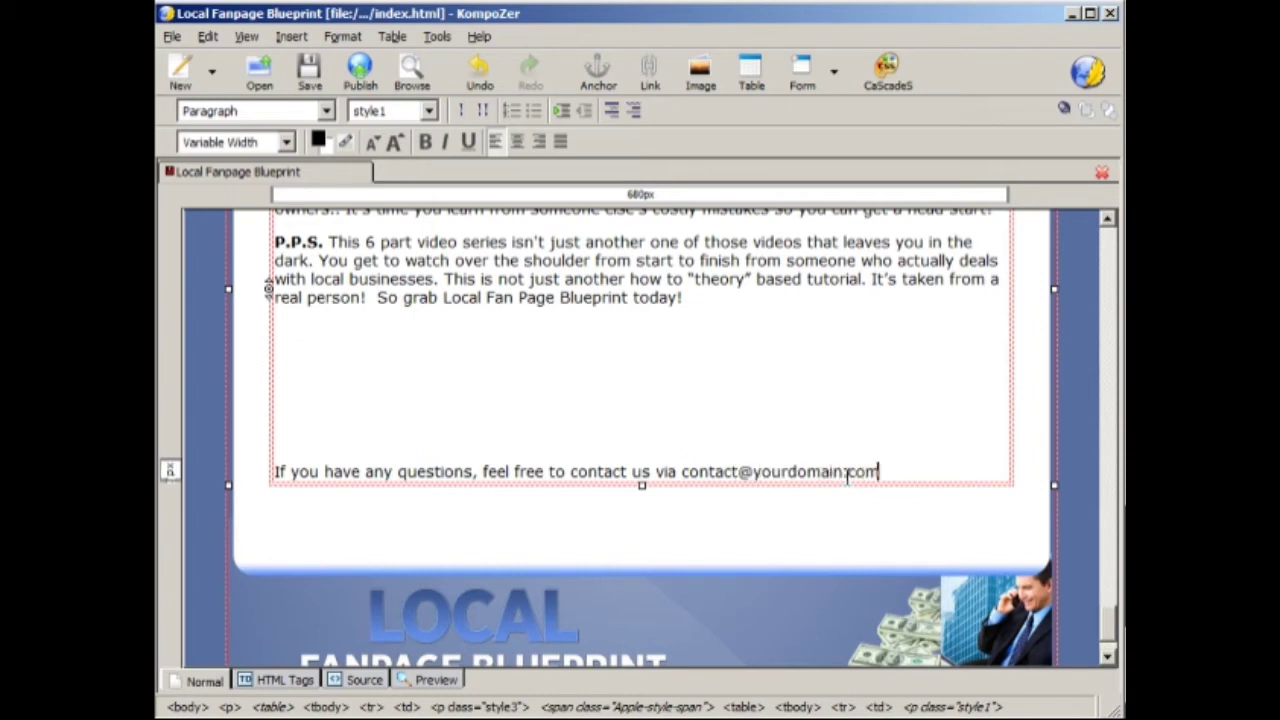
type(" or 800-888")
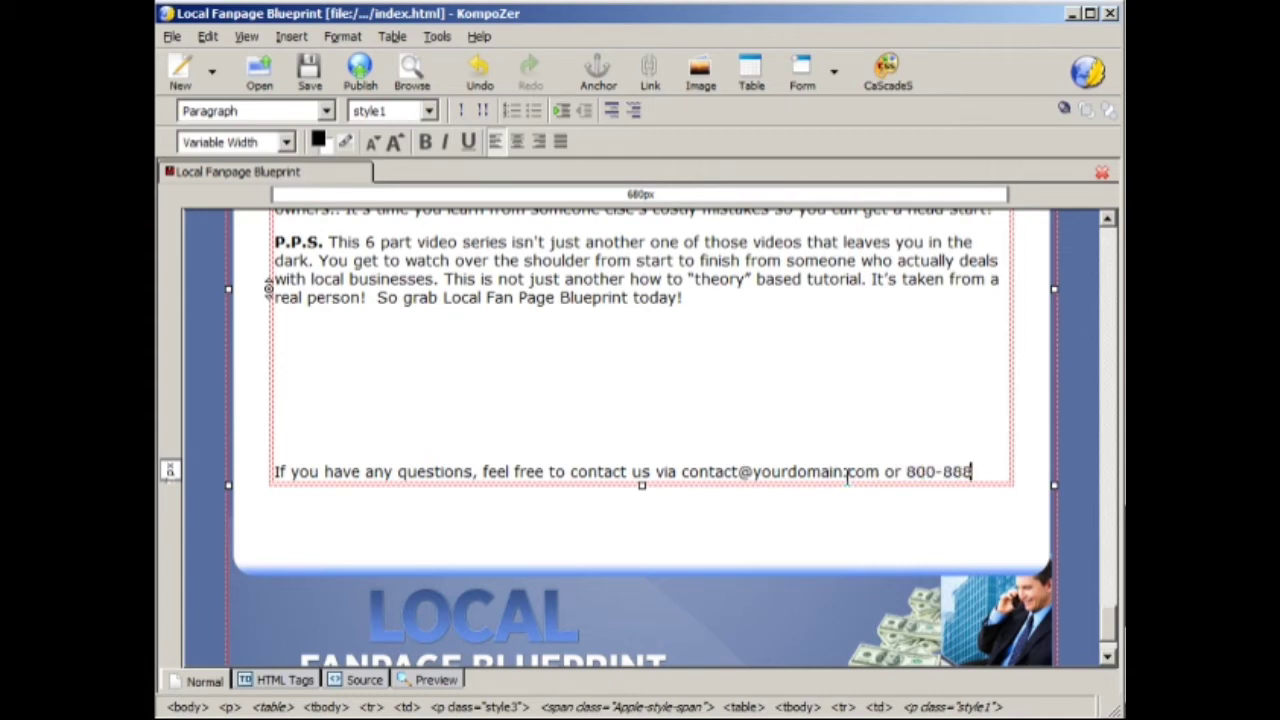
key("BackSpace")
key("BackSpace")
key("BackSpace")
type("000-0000")
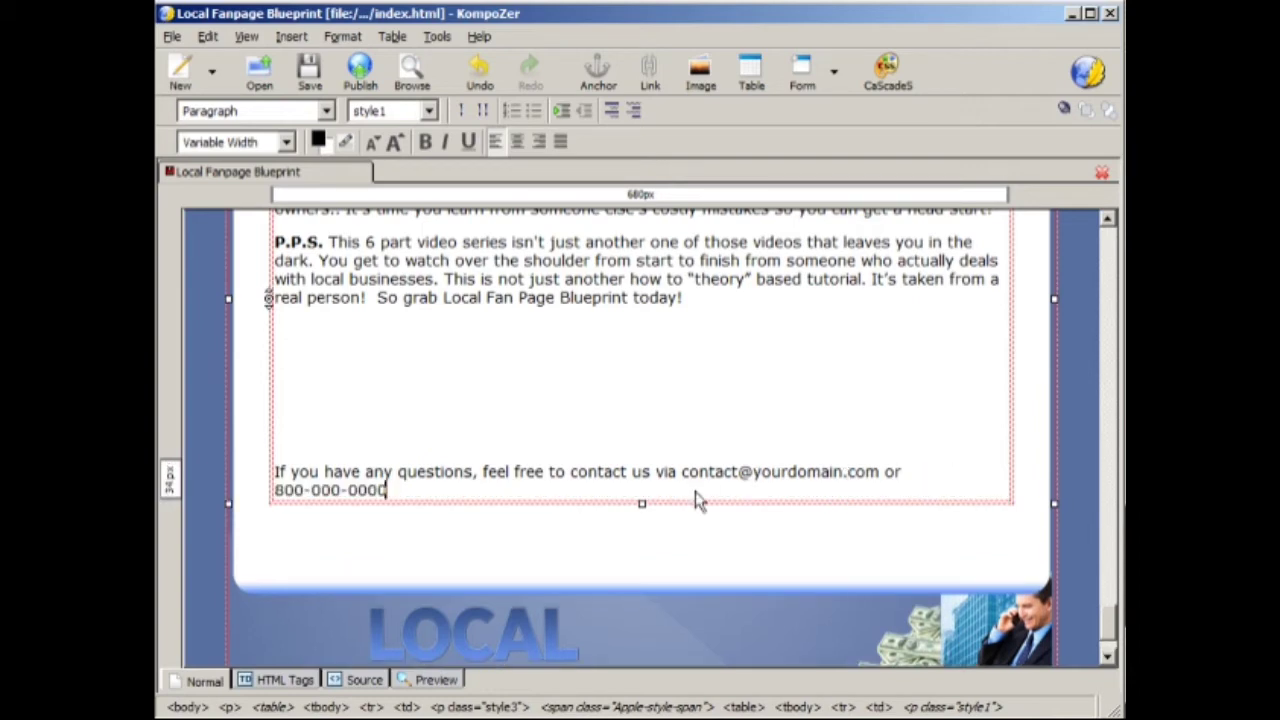
Step: Turn the contact e-mail in the closing support sentence into a link marked as an email address, and save the page
left_click_drag(686, 491, 680, 472)
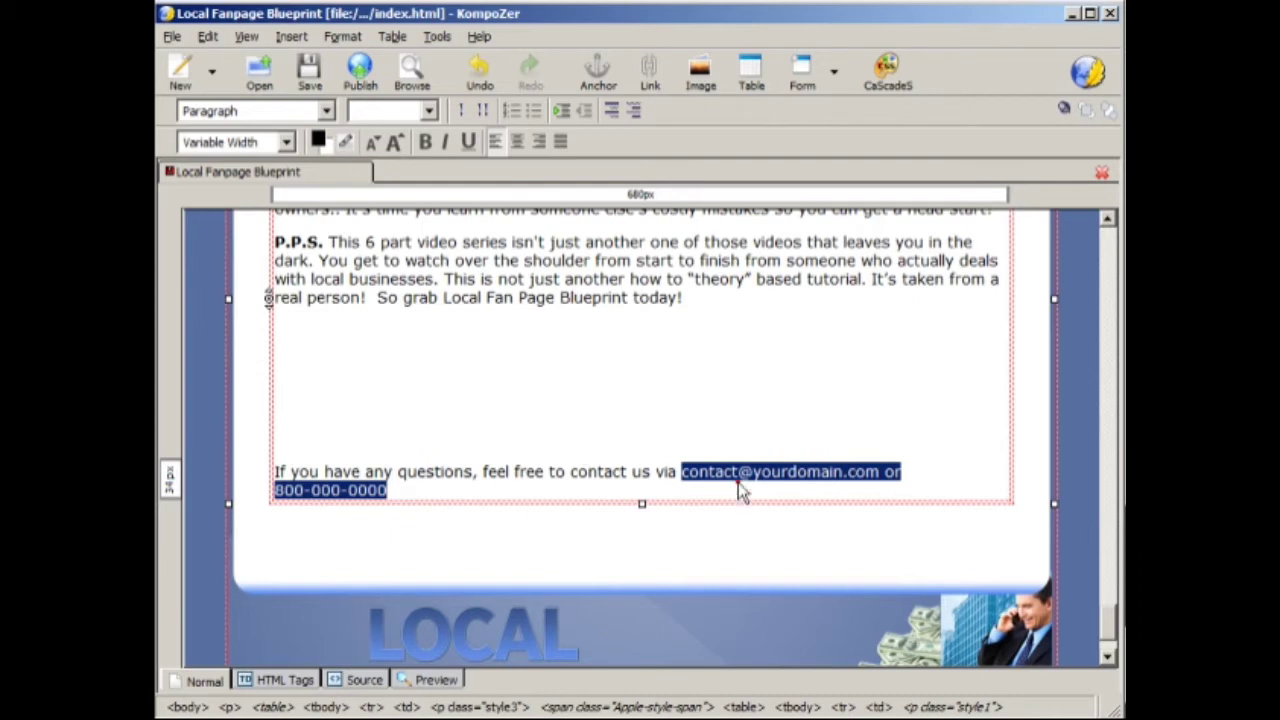
left_click(682, 472)
left_click_drag(685, 472, 879, 472)
key("ctrl+c")
left_click(684, 472)
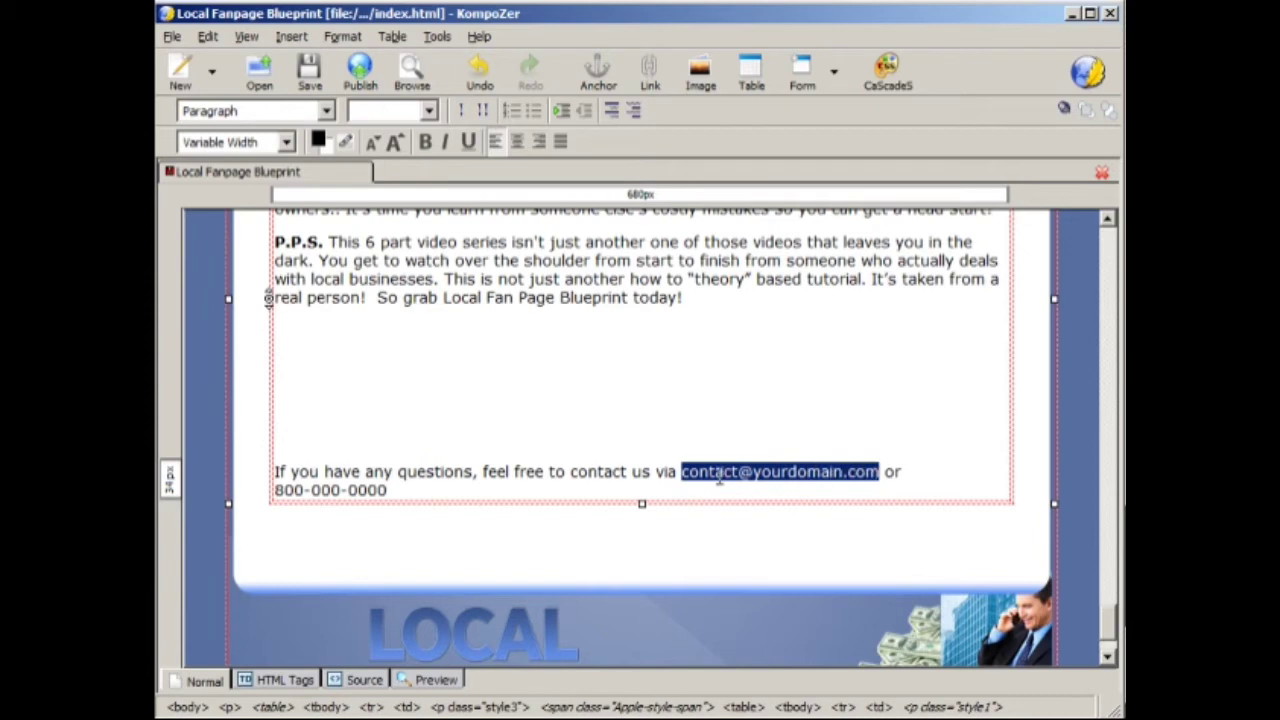
left_click(650, 72)
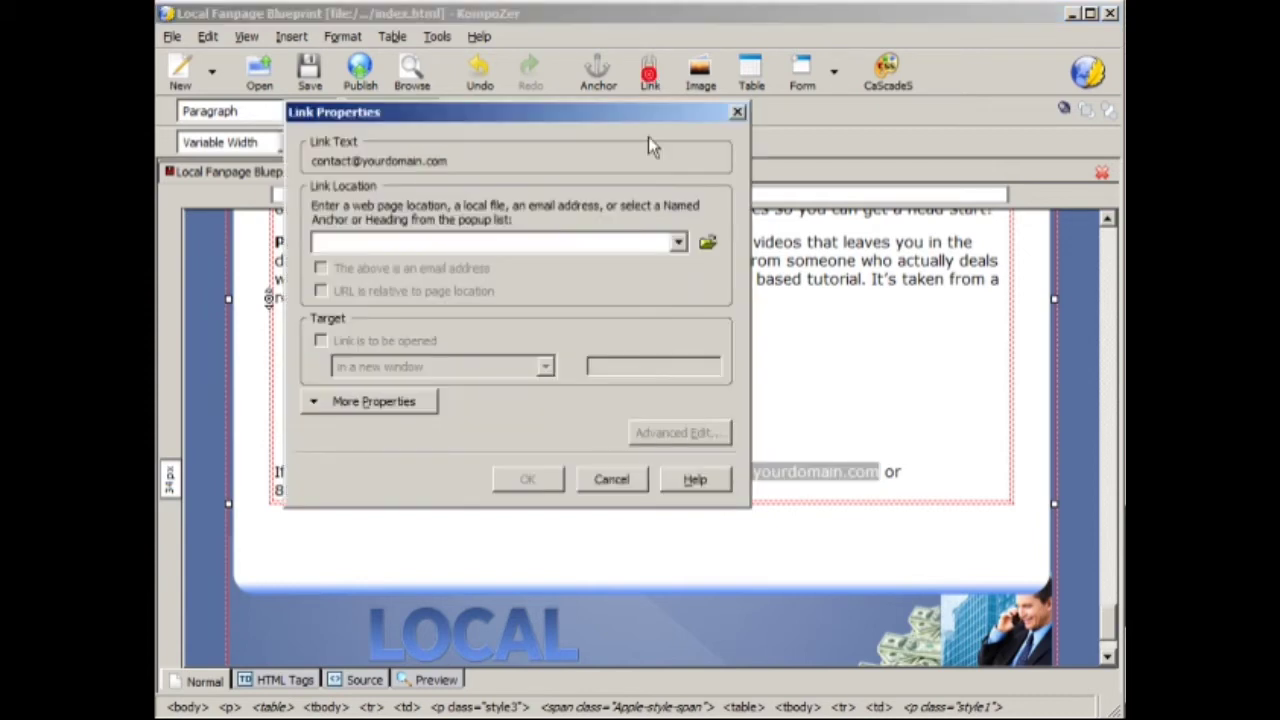
key("ctrl+v")
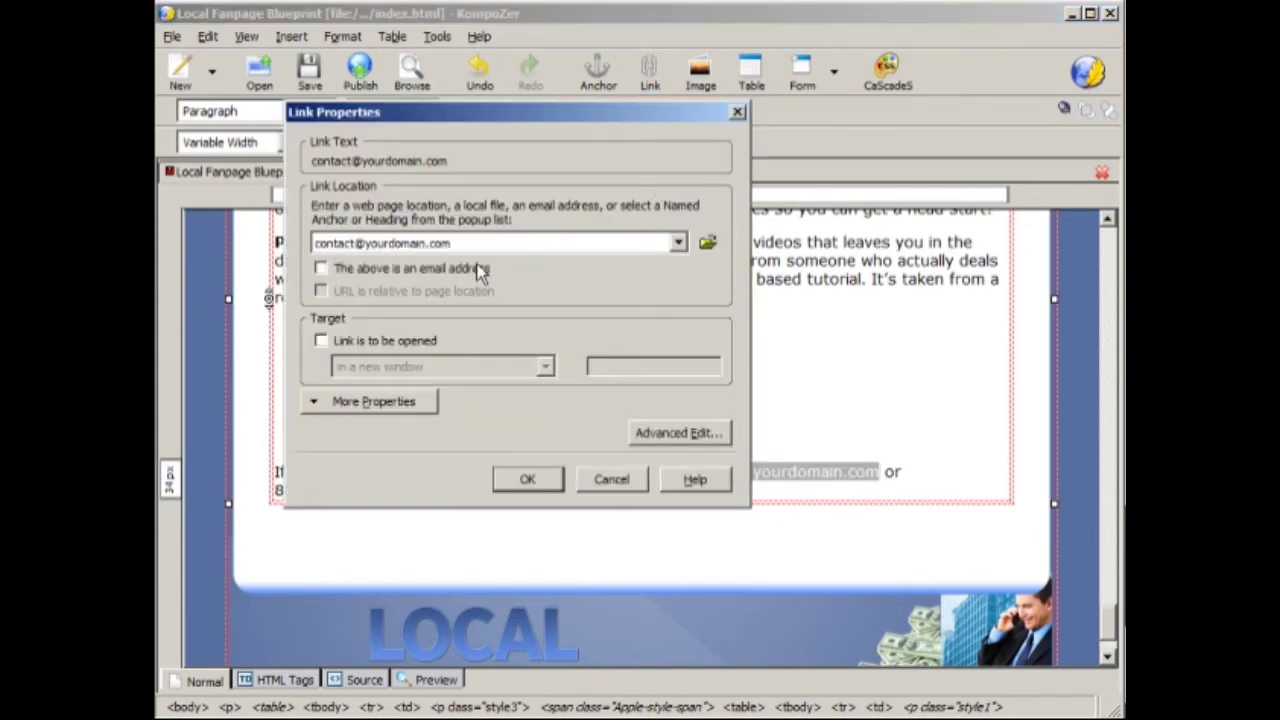
left_click(320, 268)
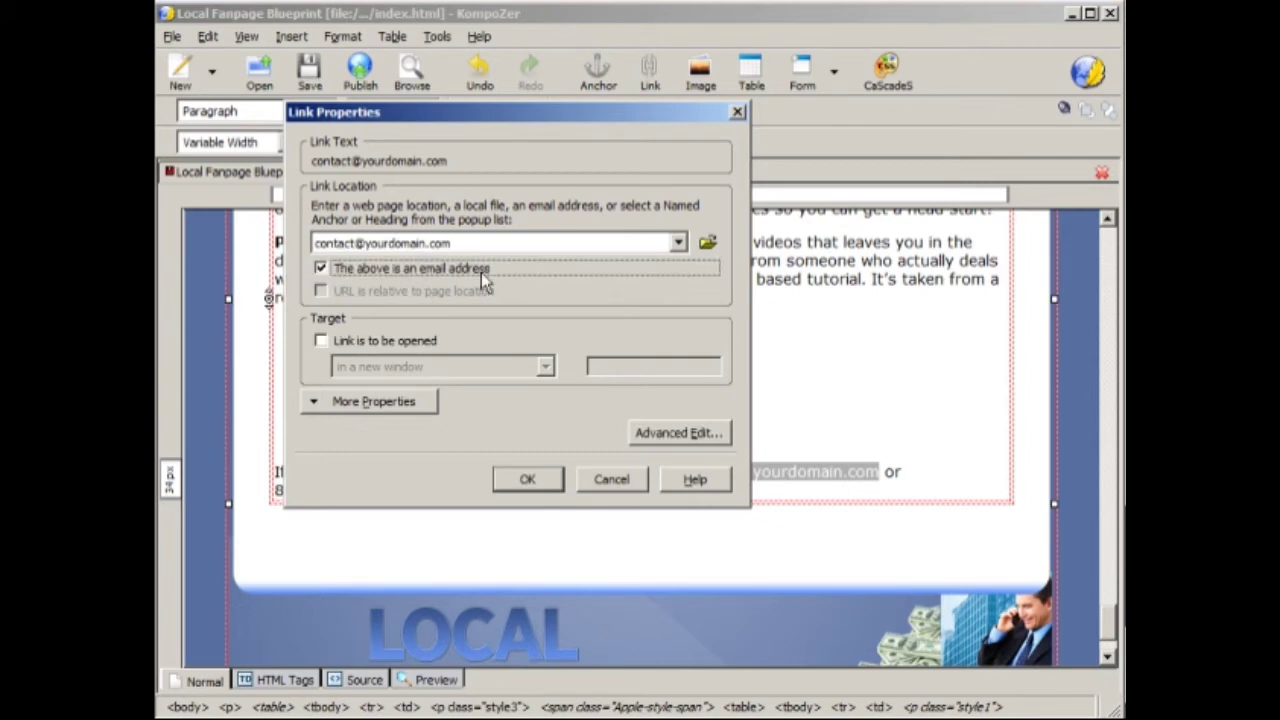
left_click(531, 479)
left_click(803, 470)
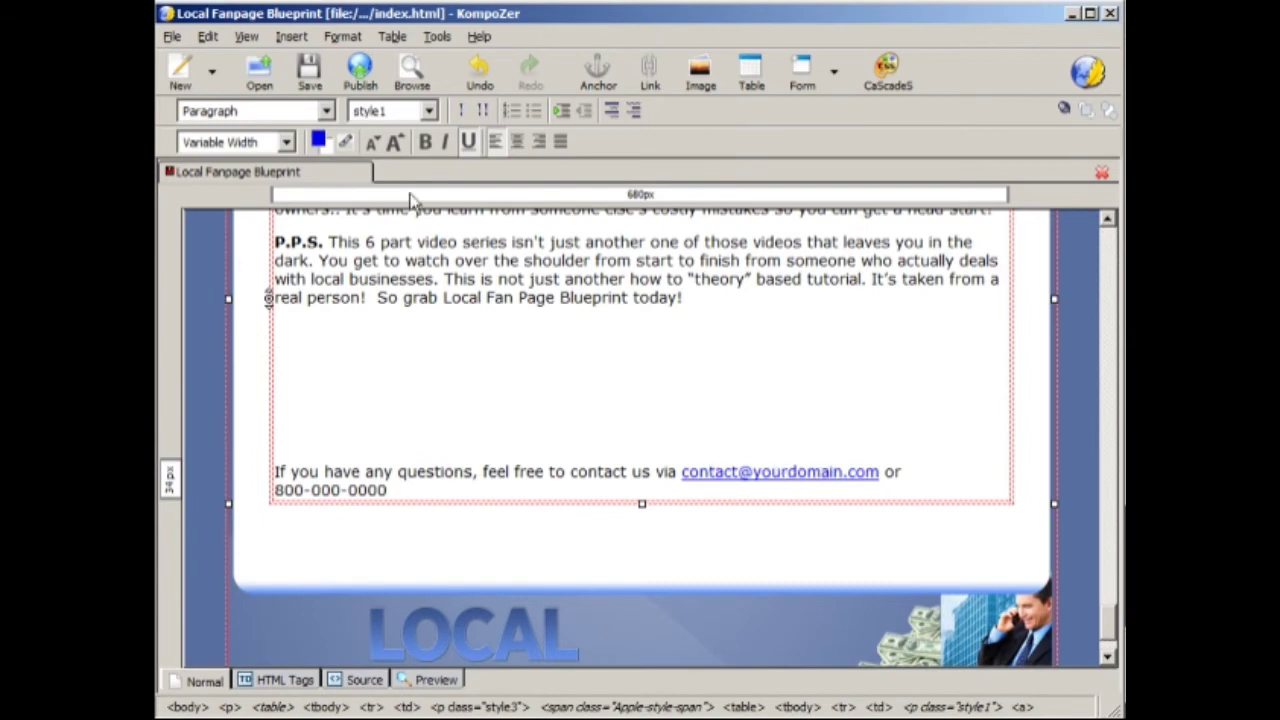
left_click(309, 70)
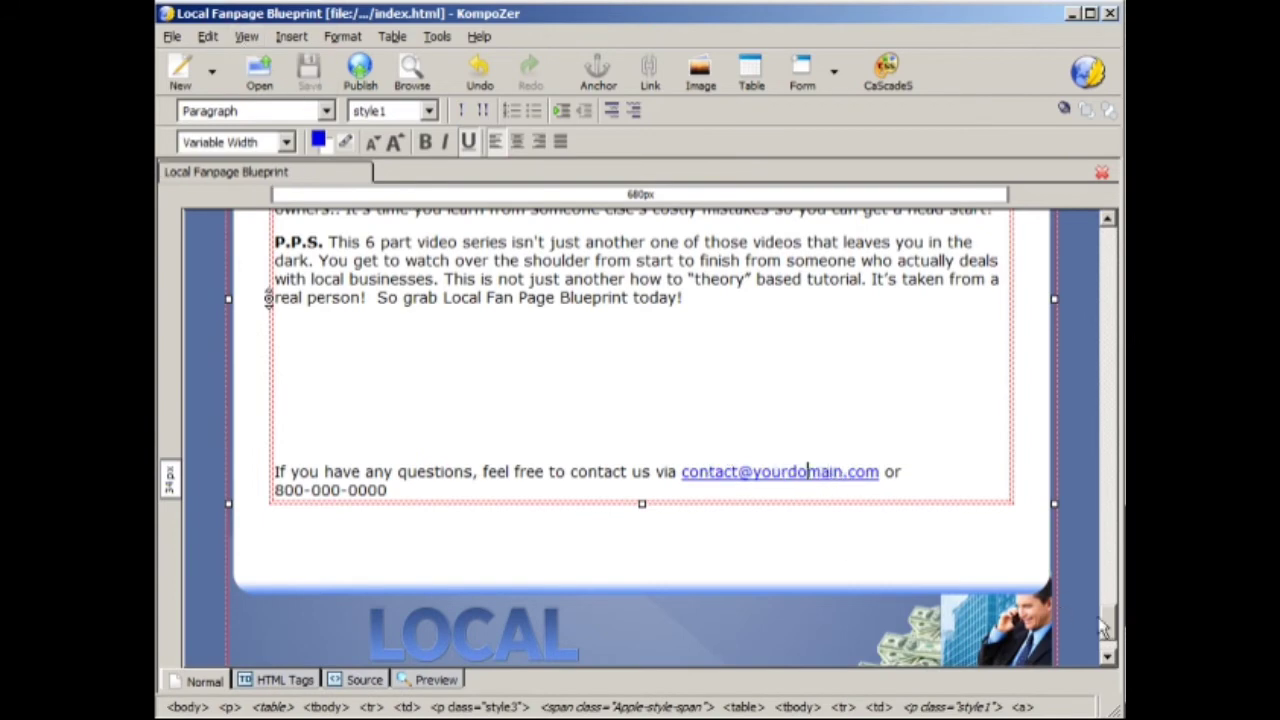
Step: Switch to ClickBank's Vendor Promotional Messaging Guidelines in the browser and examine the disallowed and allowed videos under Testimonials and Endorsements
left_click_drag(1104, 625, 1108, 248)
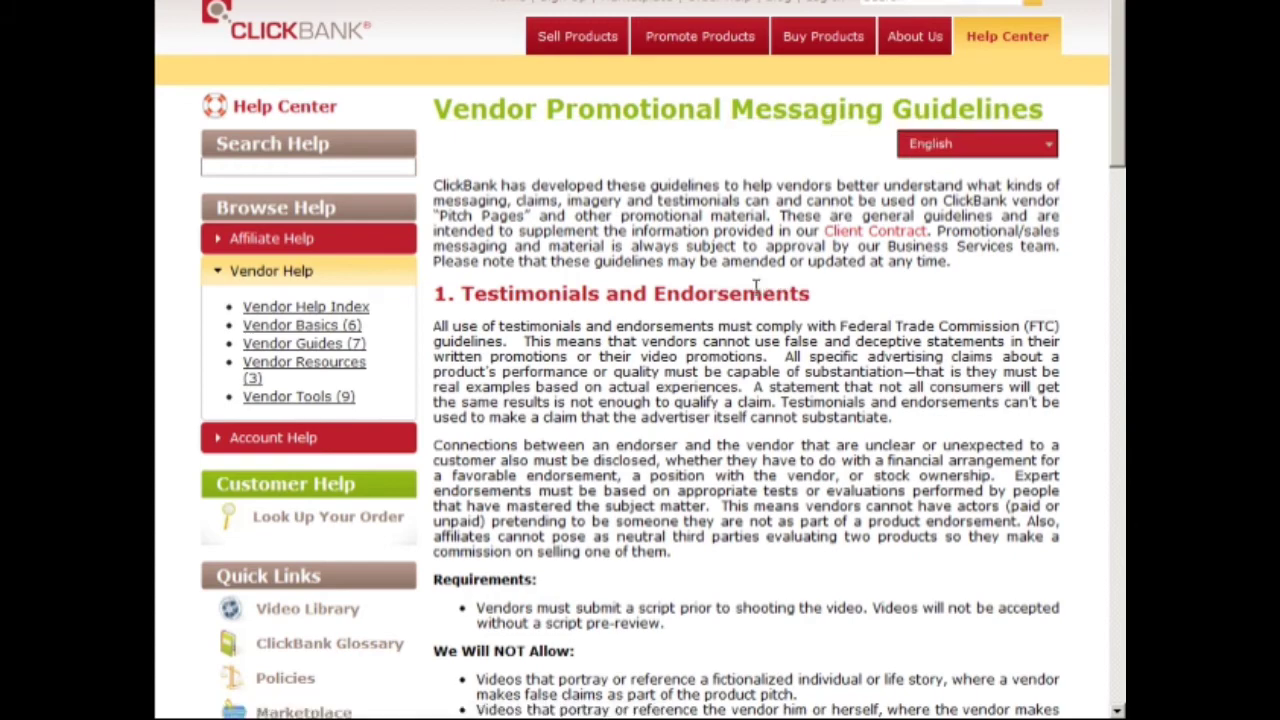
scroll(743, 355, "down", 3)
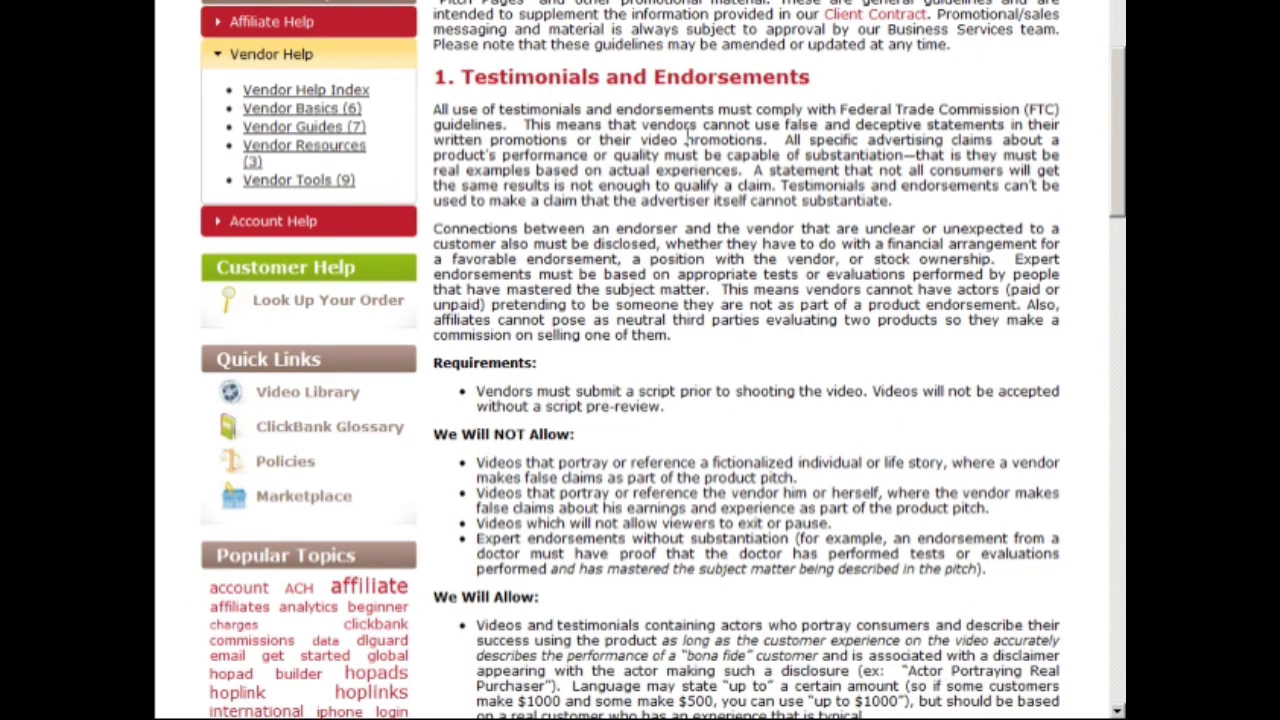
scroll(688, 136, "down", 3)
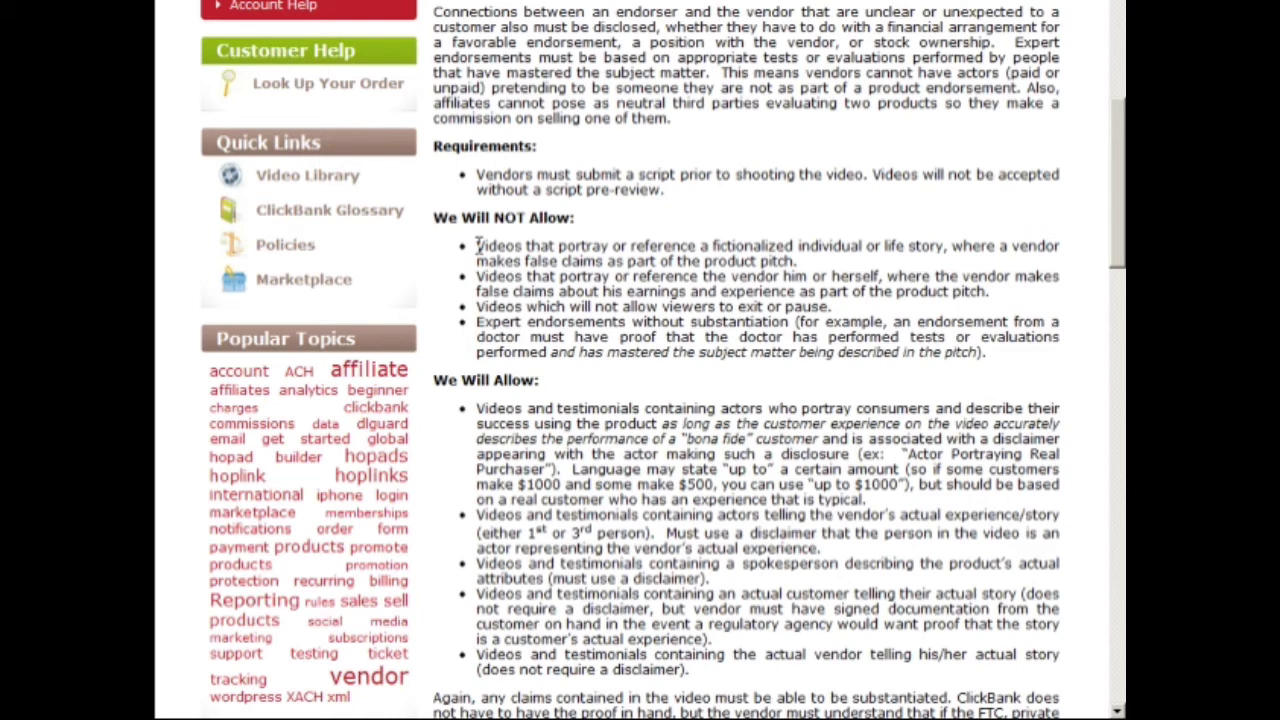
left_click_drag(478, 245, 798, 262)
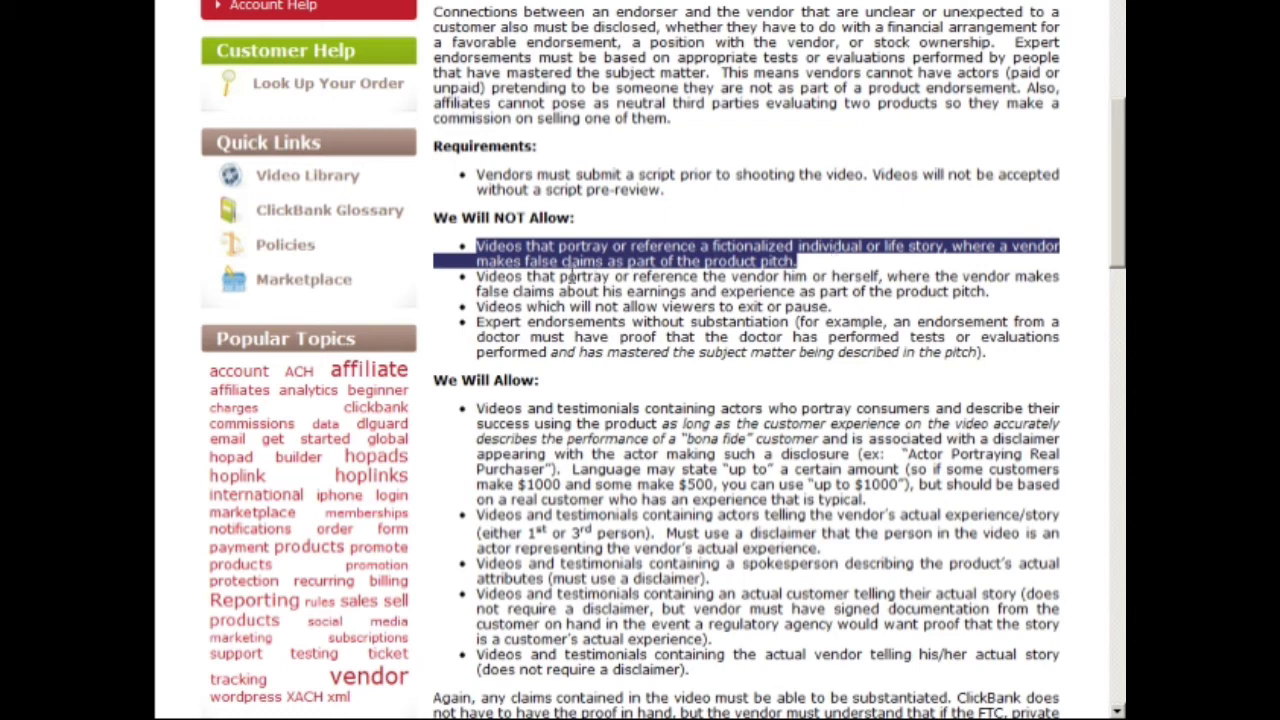
left_click(545, 277)
left_click_drag(545, 277, 995, 291)
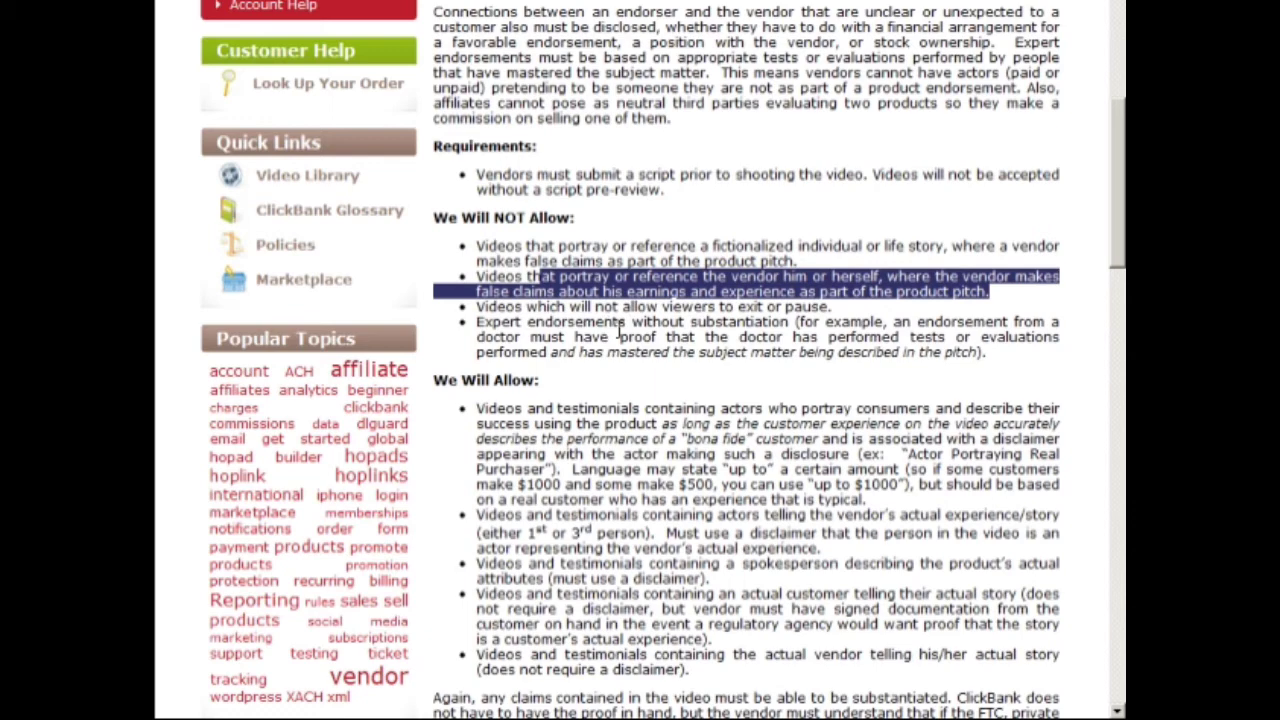
scroll(620, 334, "down", 3)
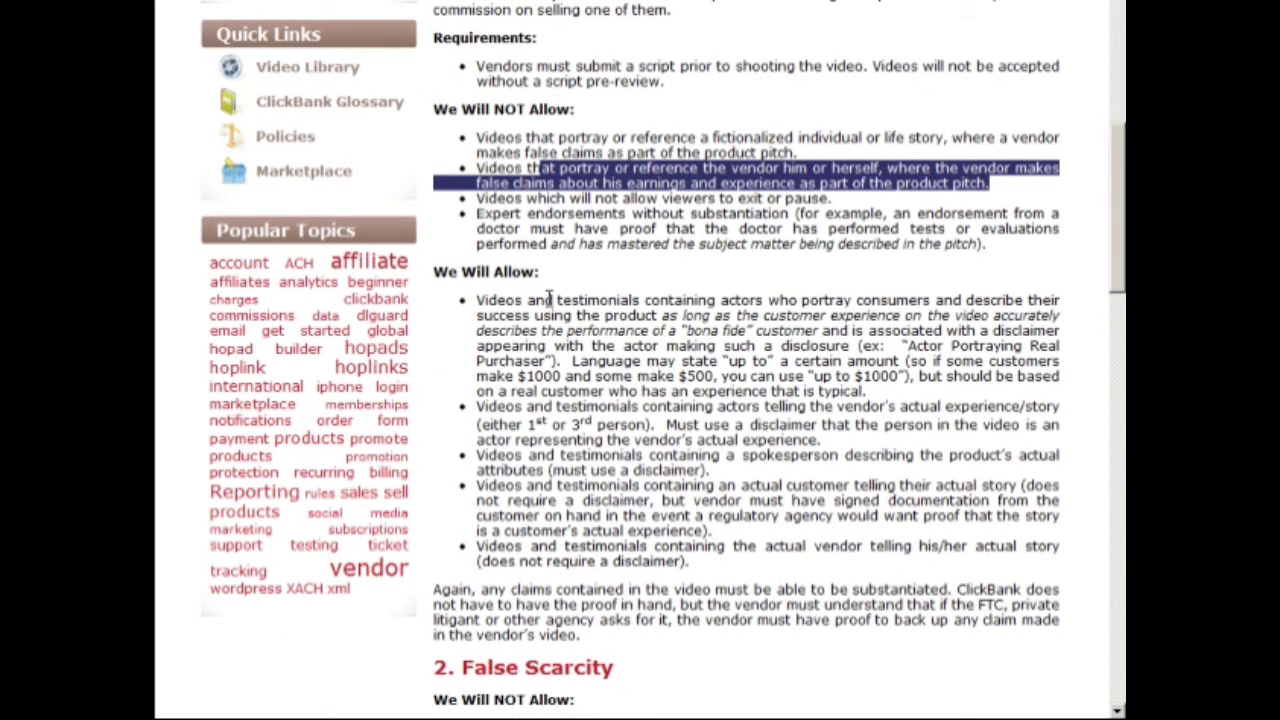
left_click(548, 298)
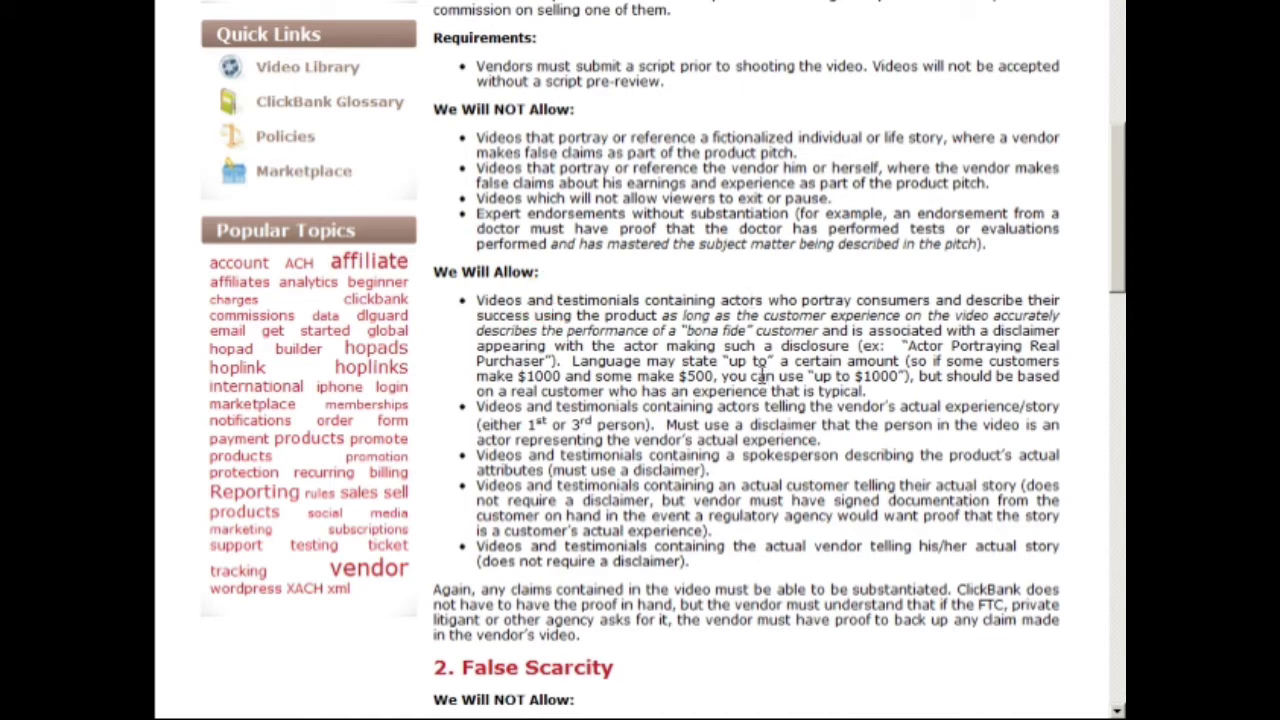
left_click_drag(762, 375, 940, 376)
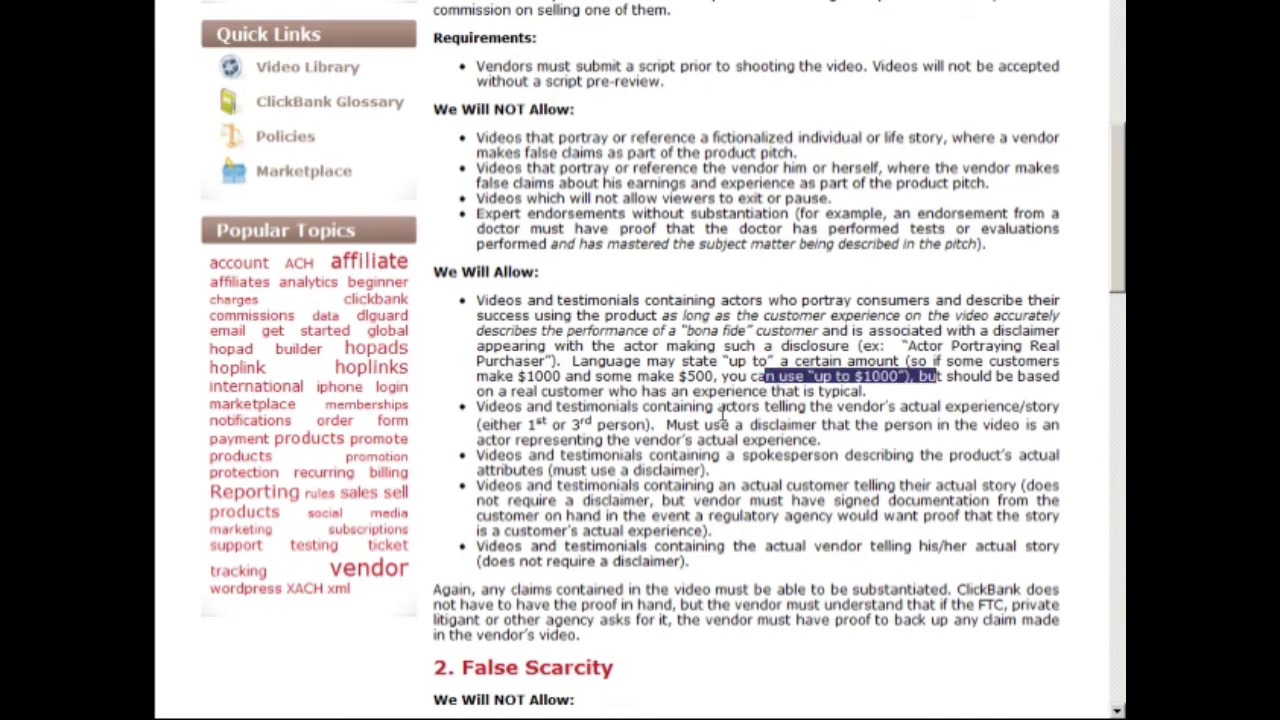
scroll(722, 412, "down", 2)
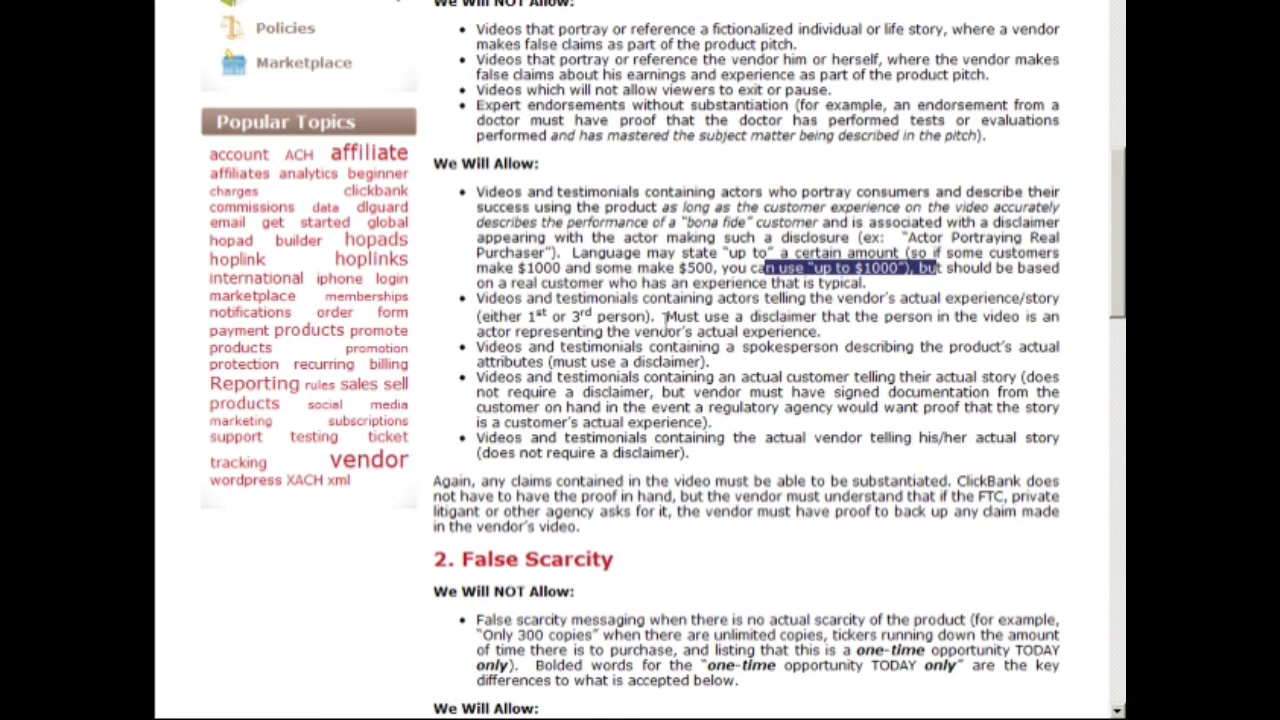
Step: Reread the Testimonials and Endorsements section from its opening requirements through the rules on actors, spokespersons and disclaimers
scroll(666, 320, "up", 2)
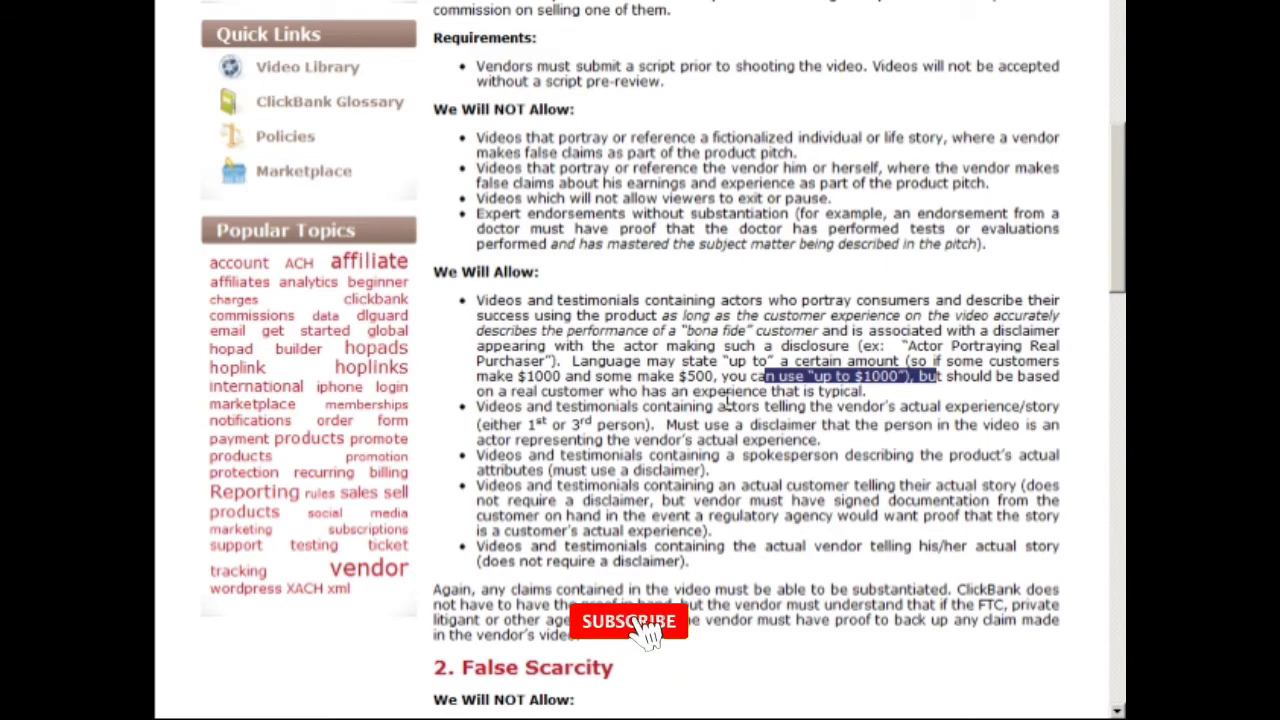
scroll(726, 404, "up", 5)
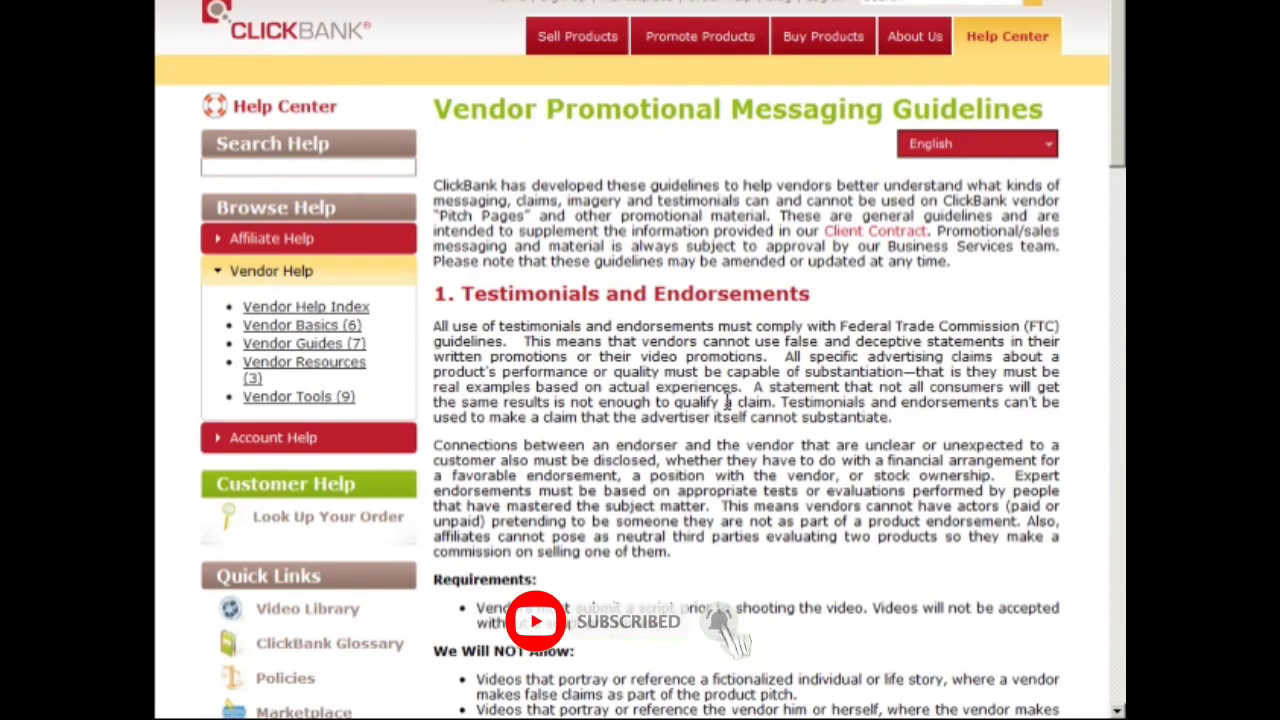
scroll(712, 420, "down", 2)
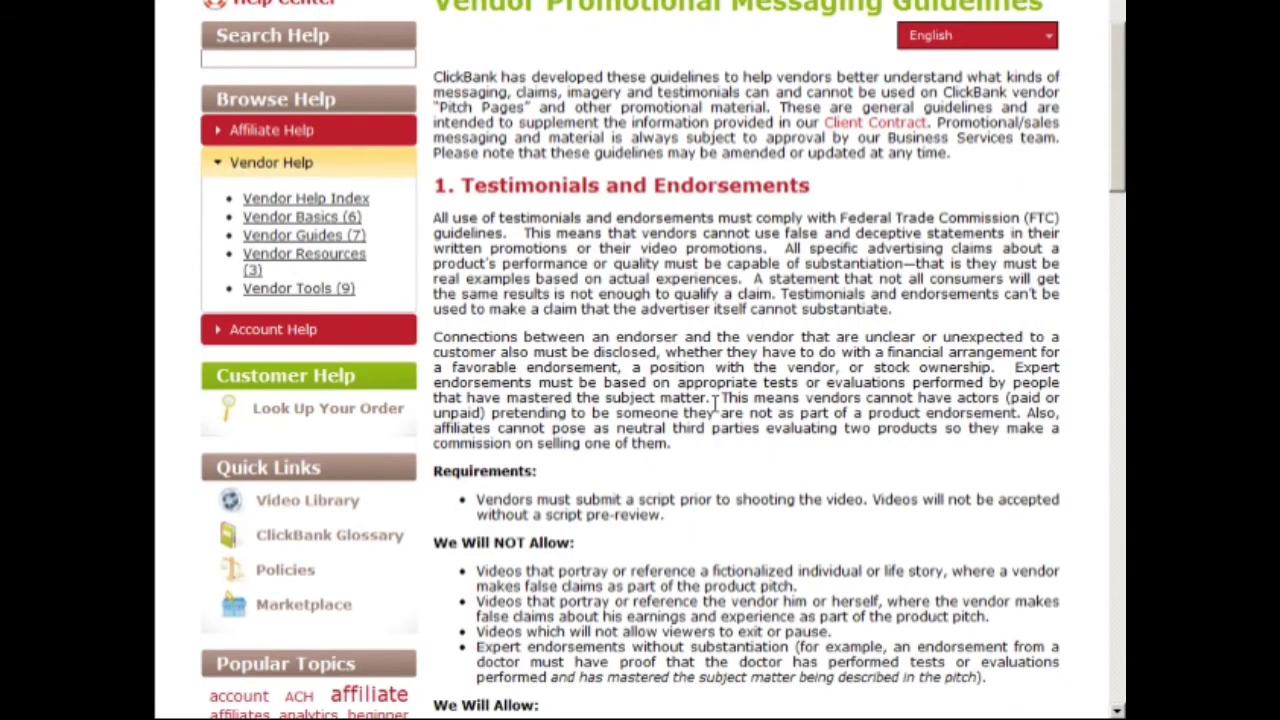
scroll(712, 420, "down", 2)
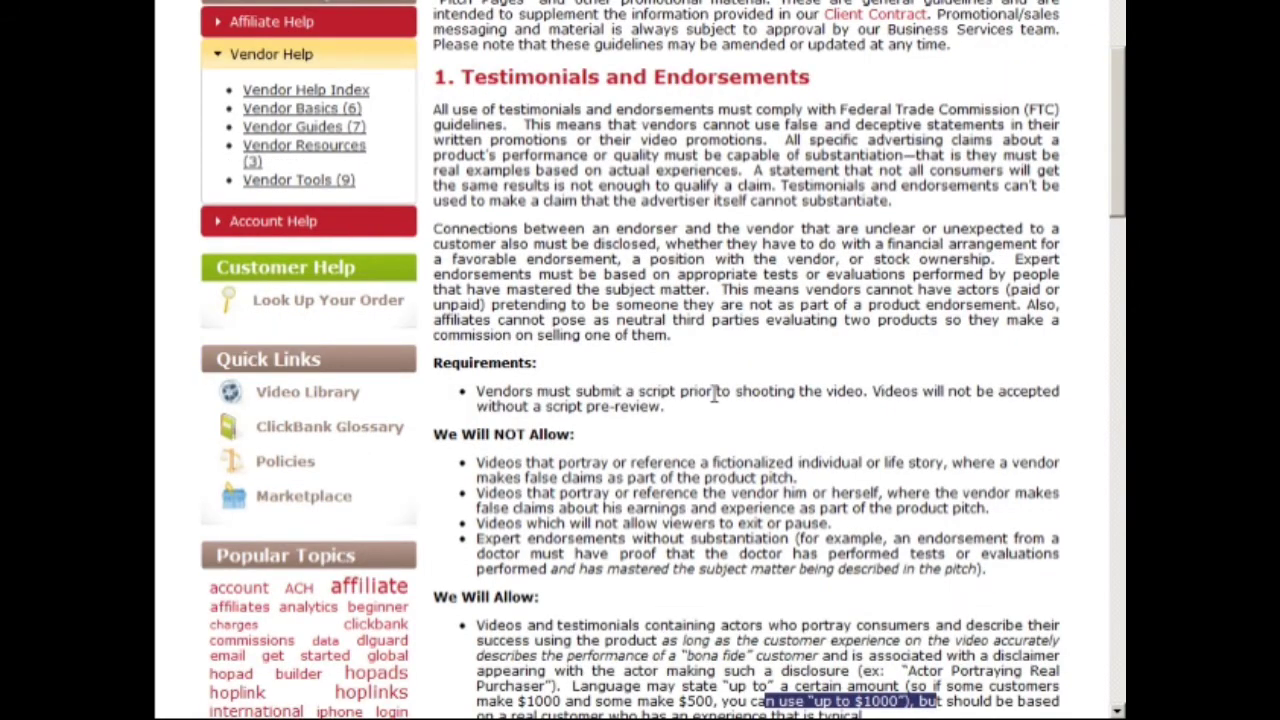
scroll(713, 395, "up", 2)
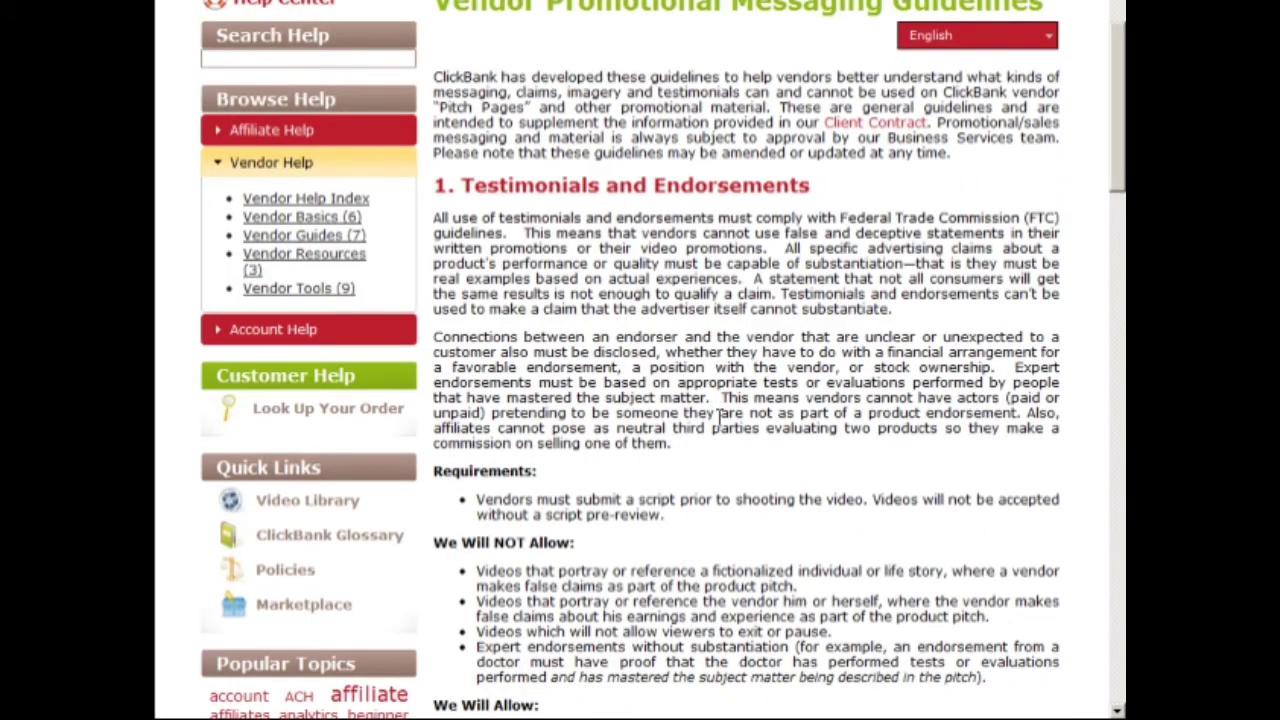
scroll(718, 413, "down", 2)
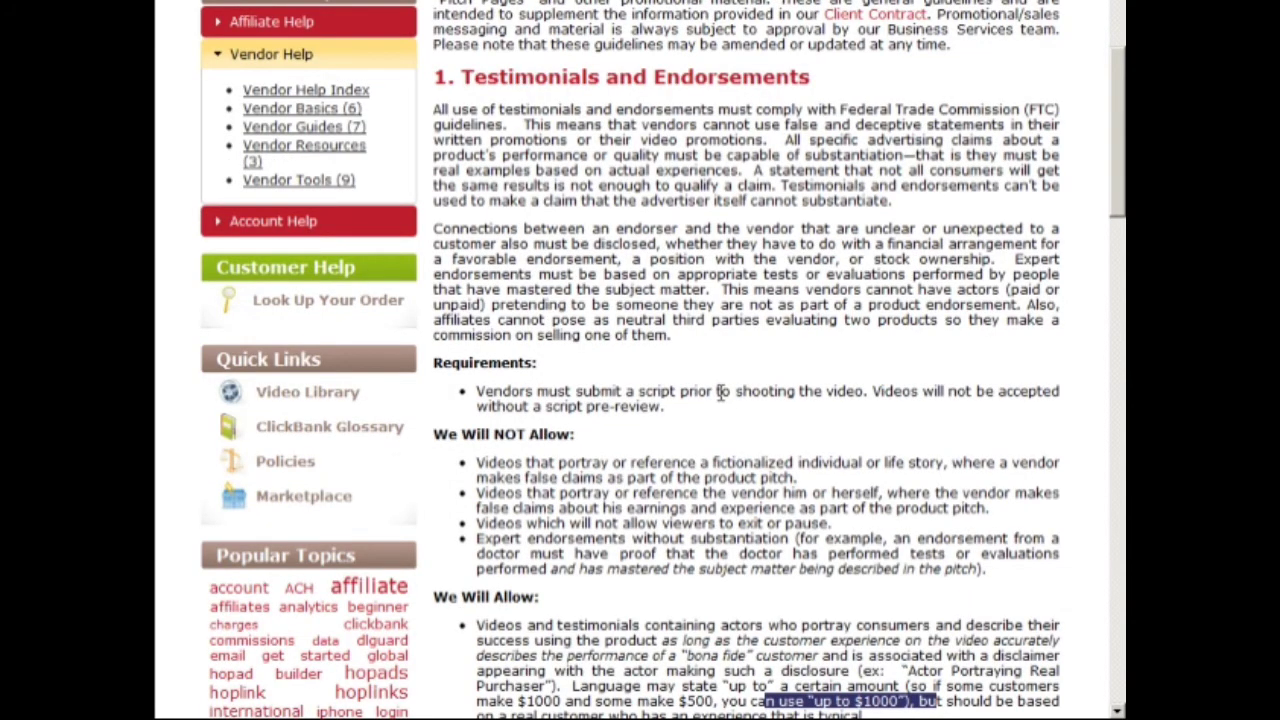
scroll(721, 393, "down", 2)
scroll(712, 427, "down", 4)
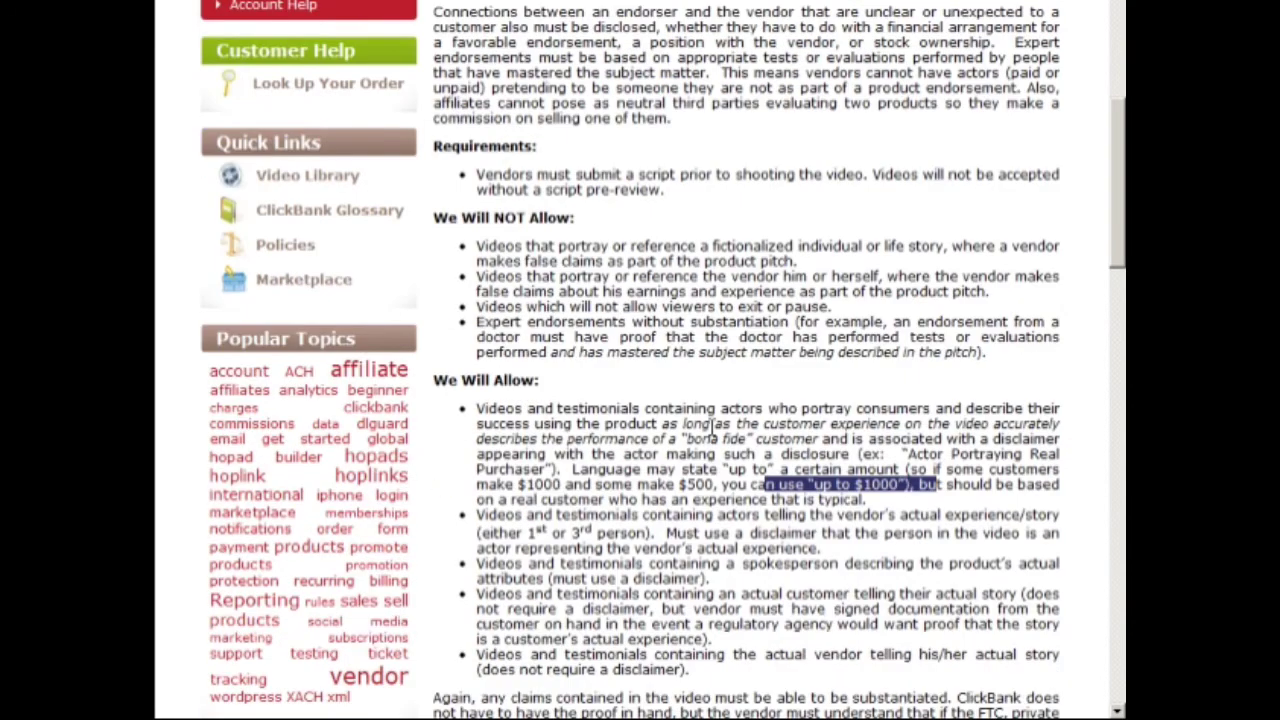
left_click(712, 426)
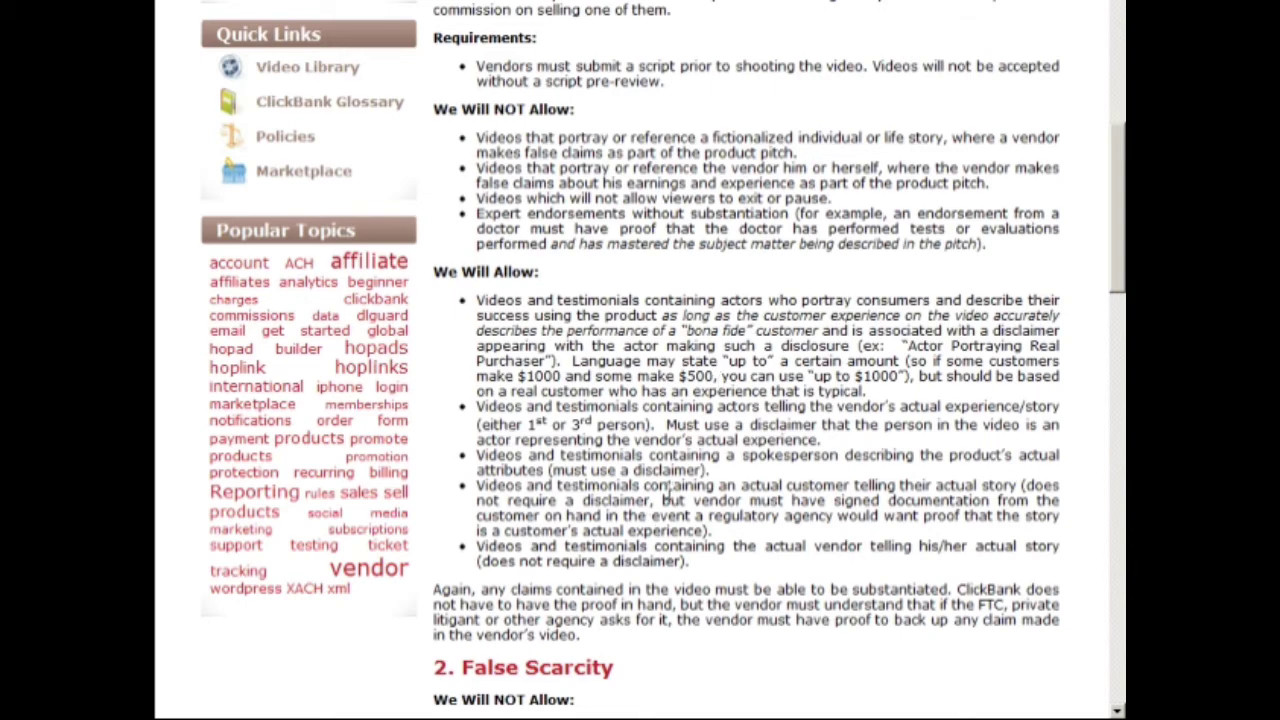
Step: Read the guideline sections on False Scarcity, Accurate Pricing, Upsells / One-Time Offers / Downsells and Promotional Techniques
scroll(668, 485, "down", 6)
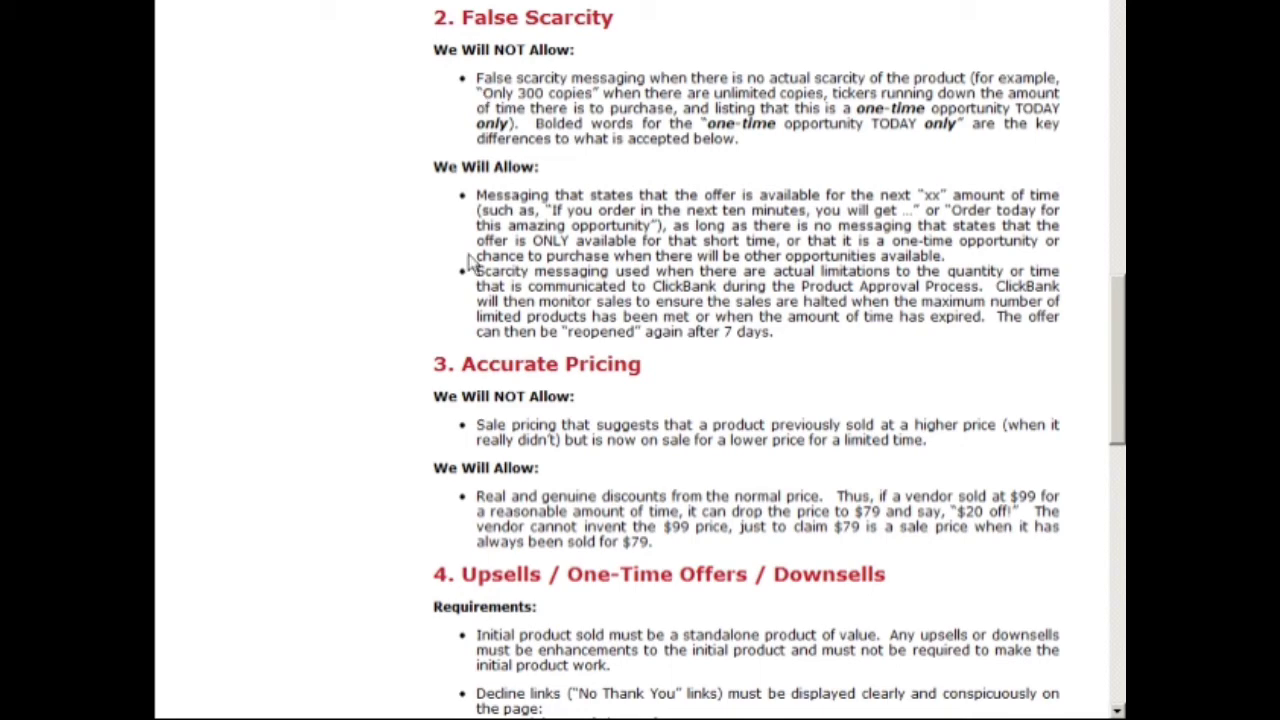
scroll(515, 300, "down", 2)
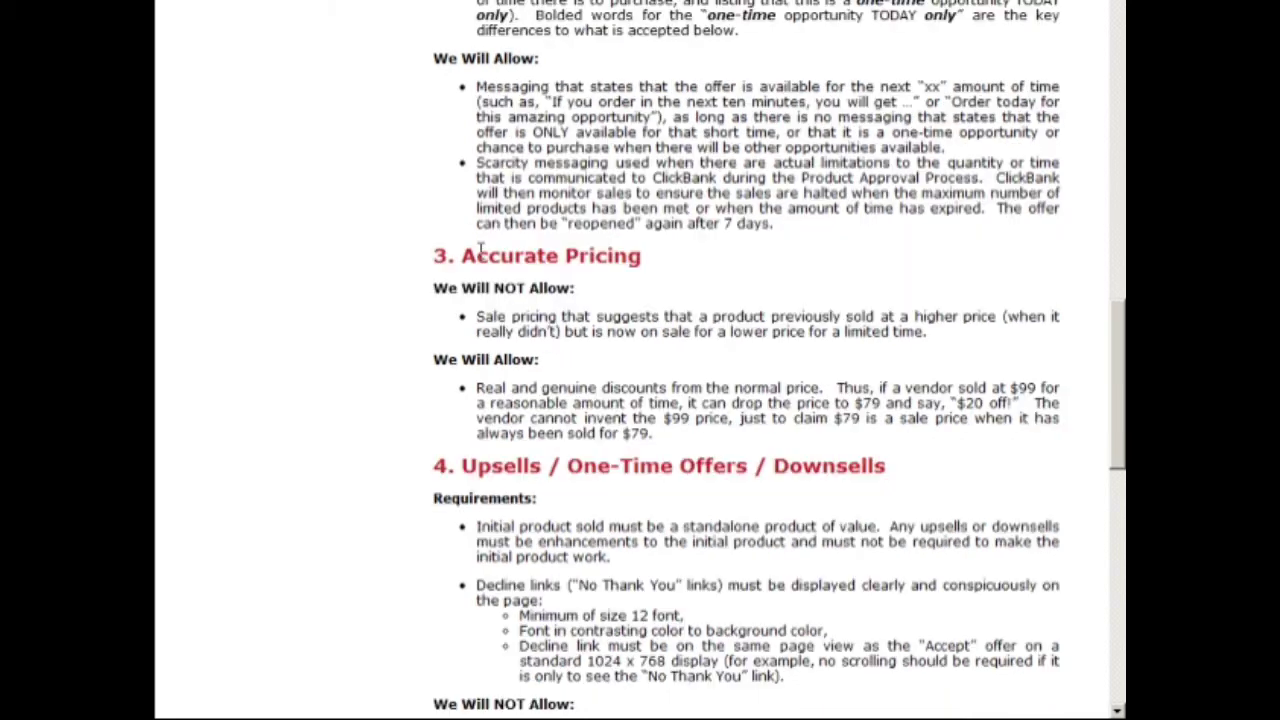
scroll(522, 349, "down", 4)
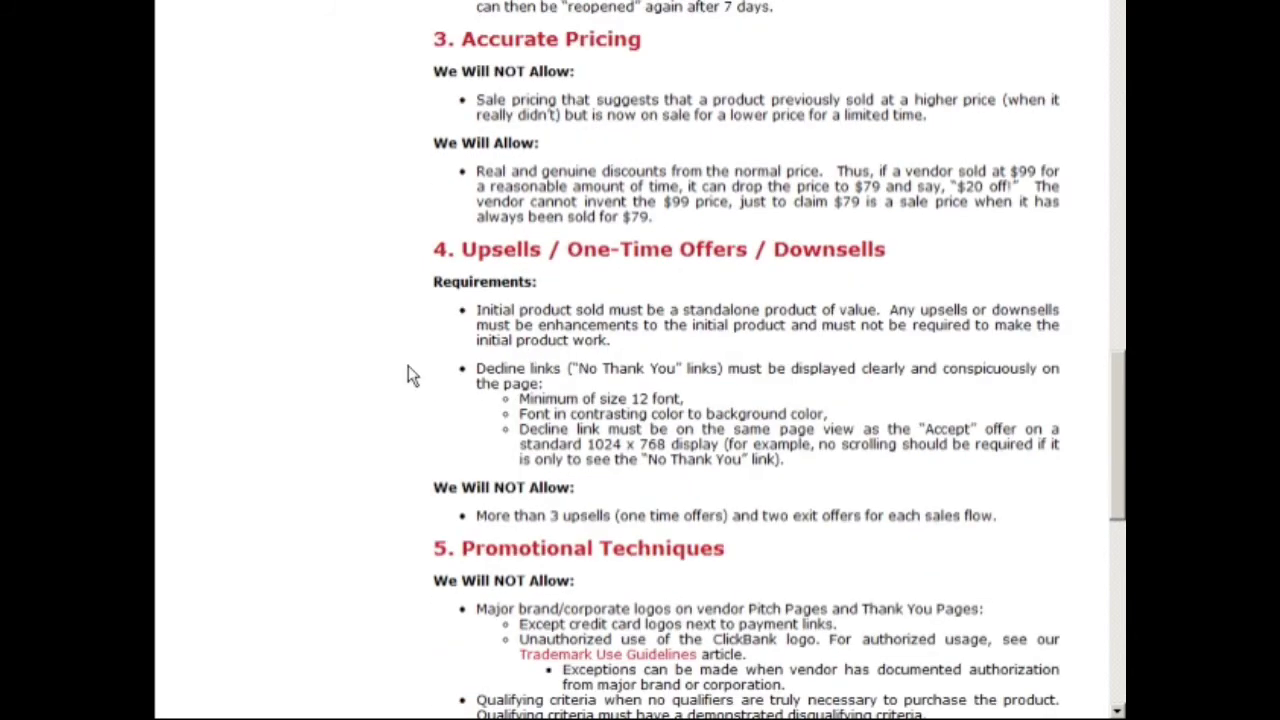
scroll(406, 370, "down", 6)
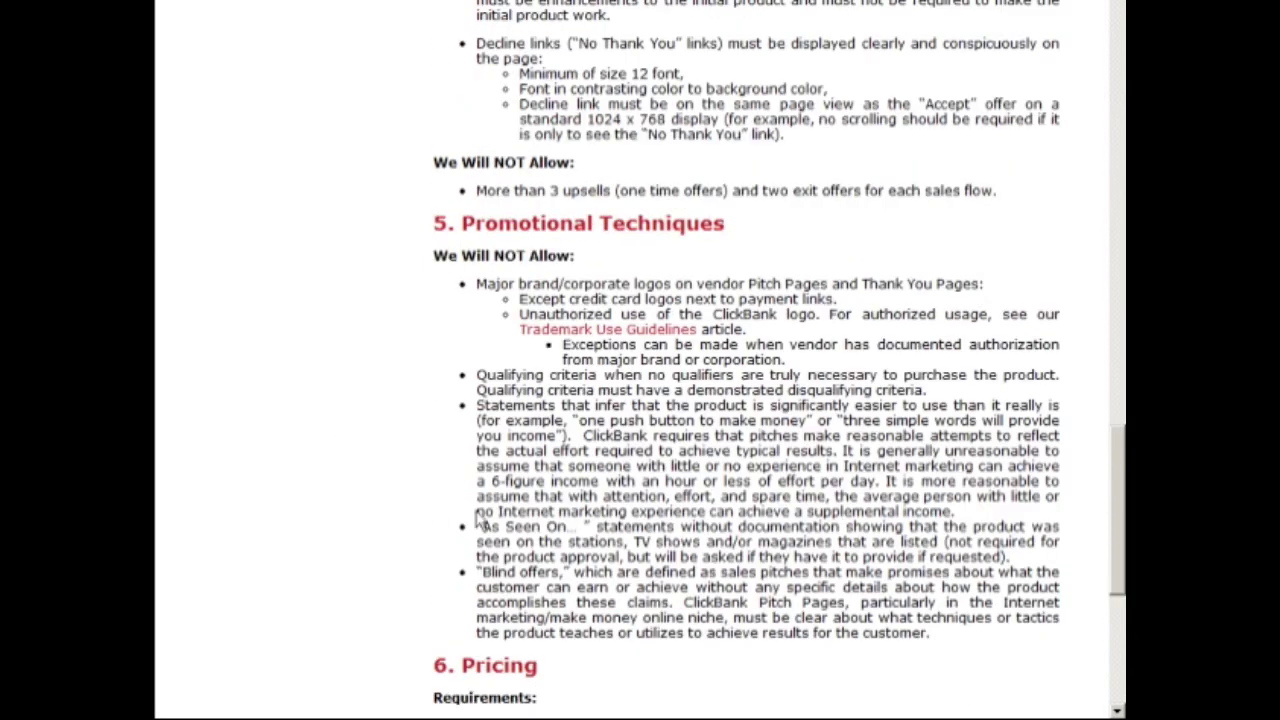
scroll(480, 512, "down", 6)
scroll(607, 467, "up", 6)
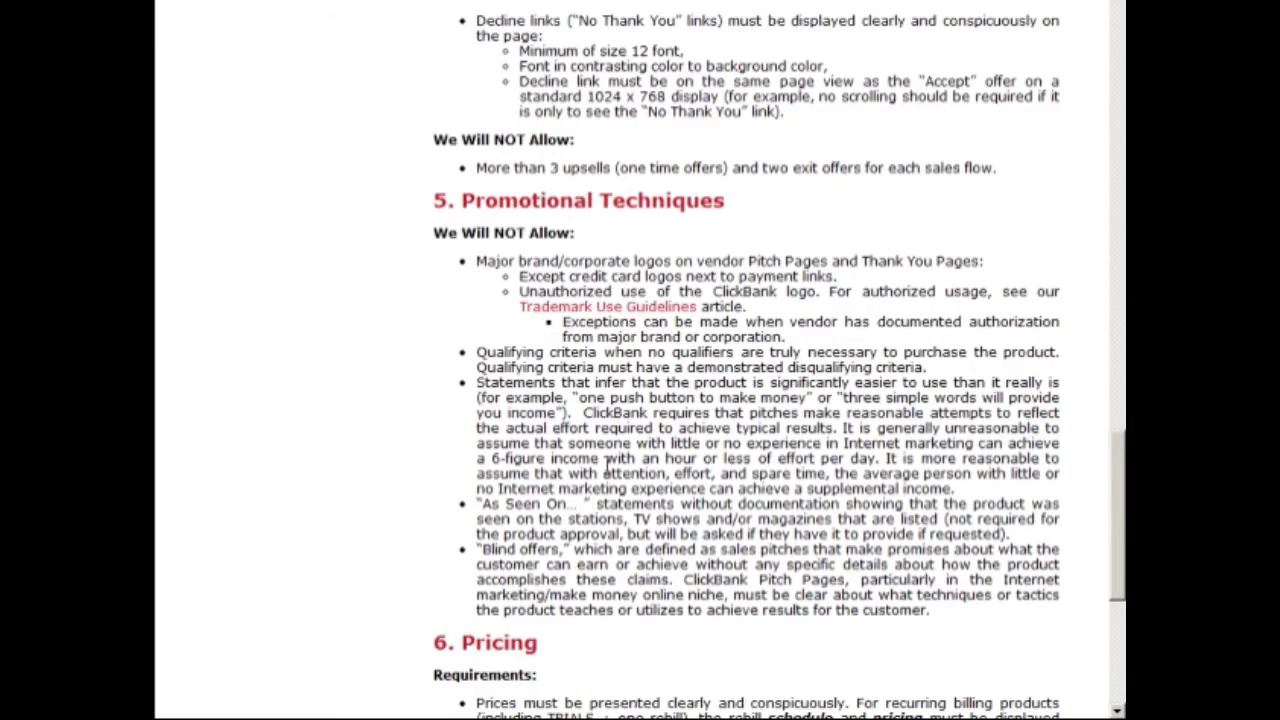
Step: Look over the Local Fanpage Blueprint sales page in the browser, from the video descriptions down to the footer
scroll(617, 459, "up", 8)
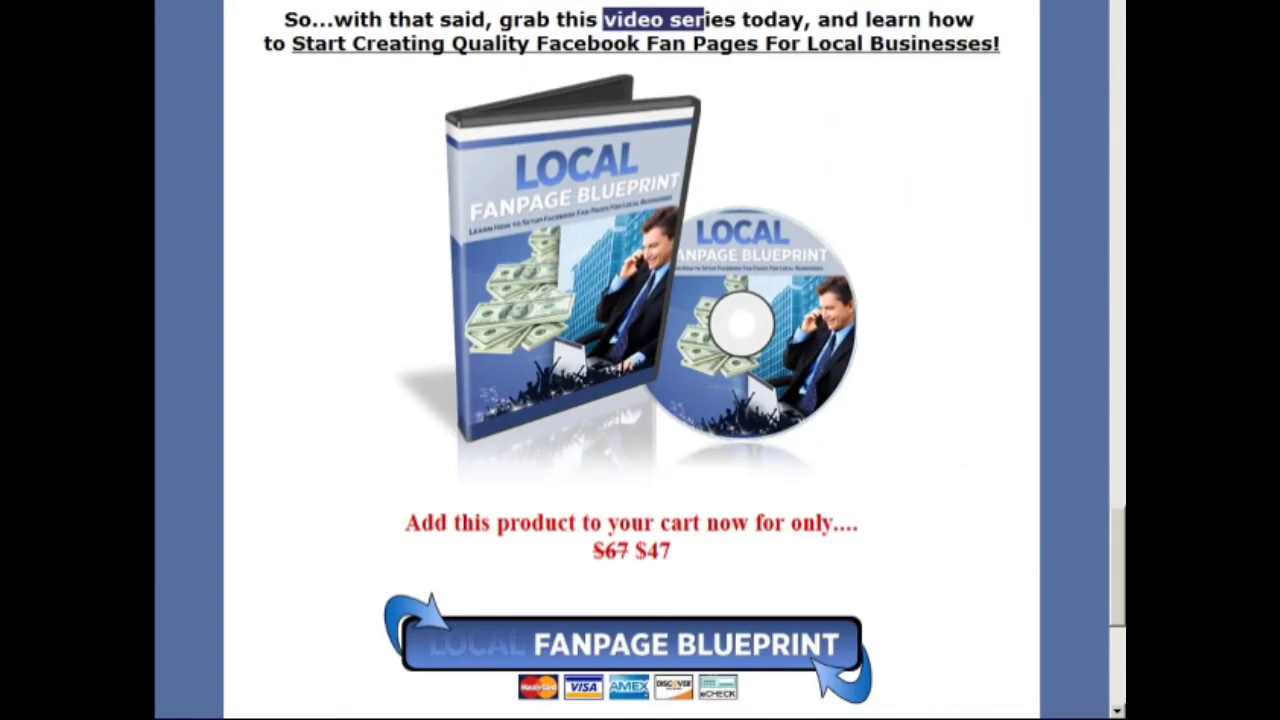
scroll(835, 234, "up", 16)
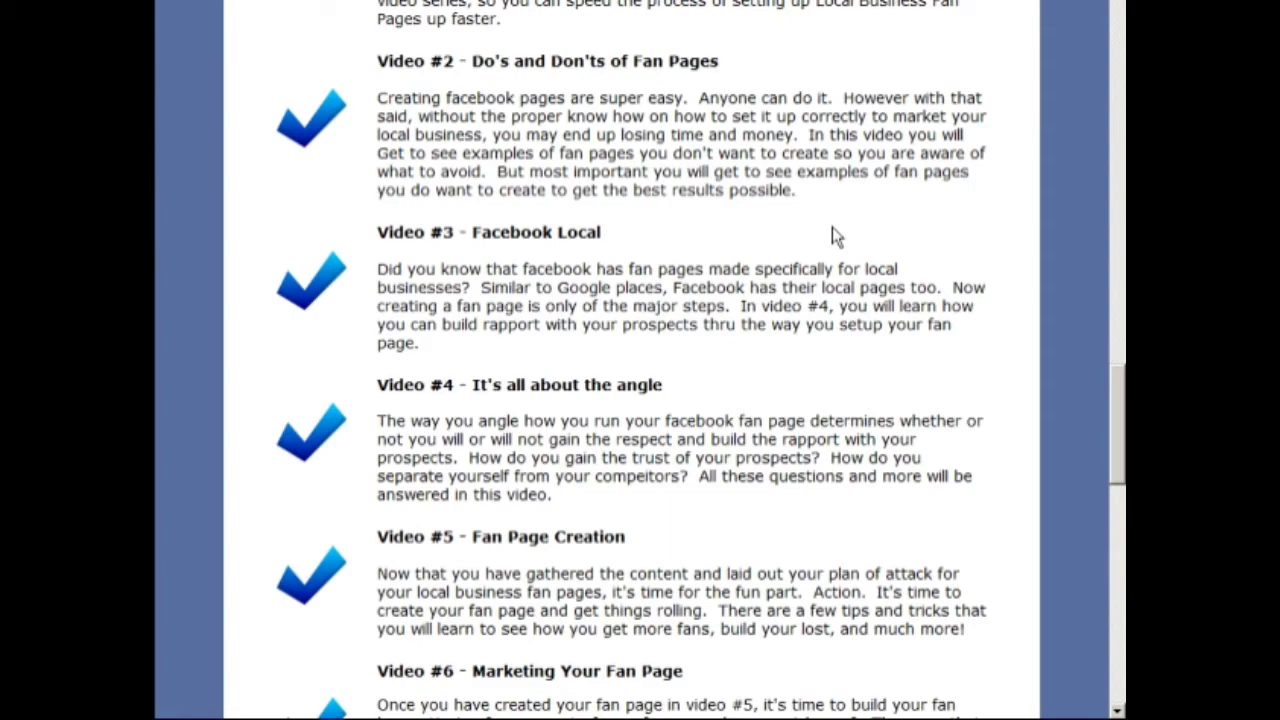
left_click_drag(1113, 402, 1108, 655)
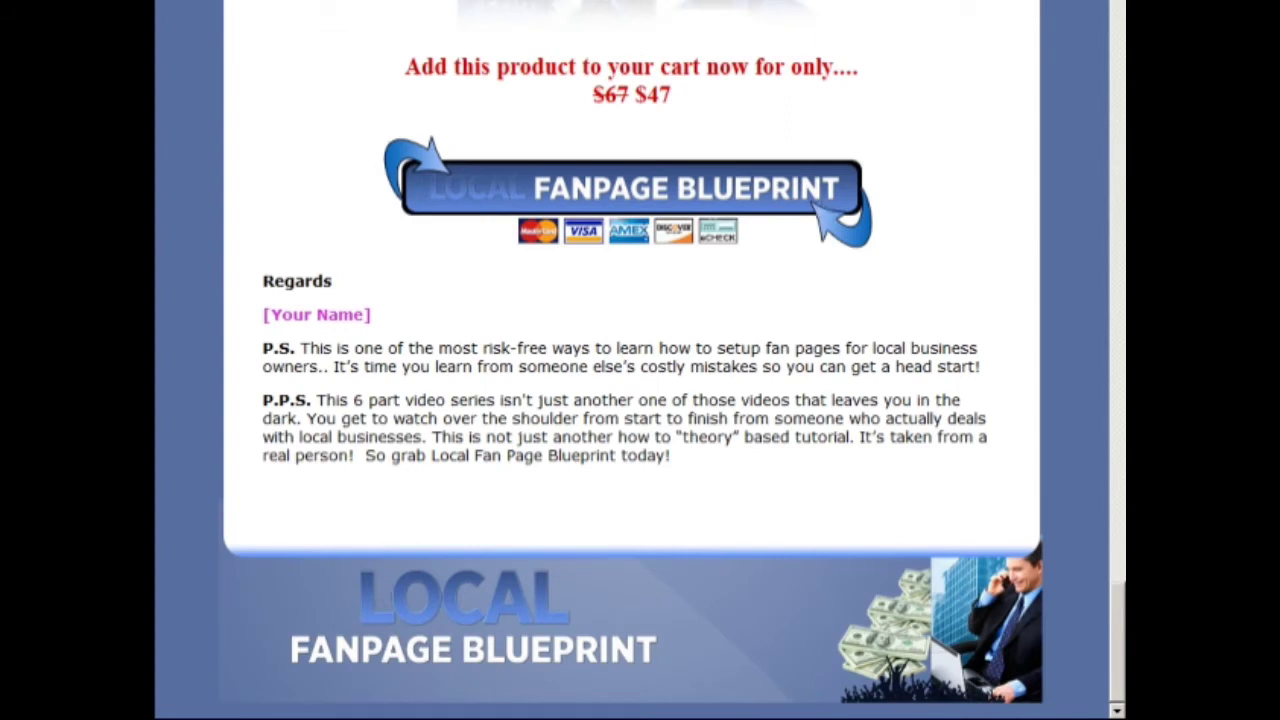
Step: In the Clickbank Test HTML folder in Windows Explorer, create a new text document and name it pitchpage.html
key("alt+Tab")
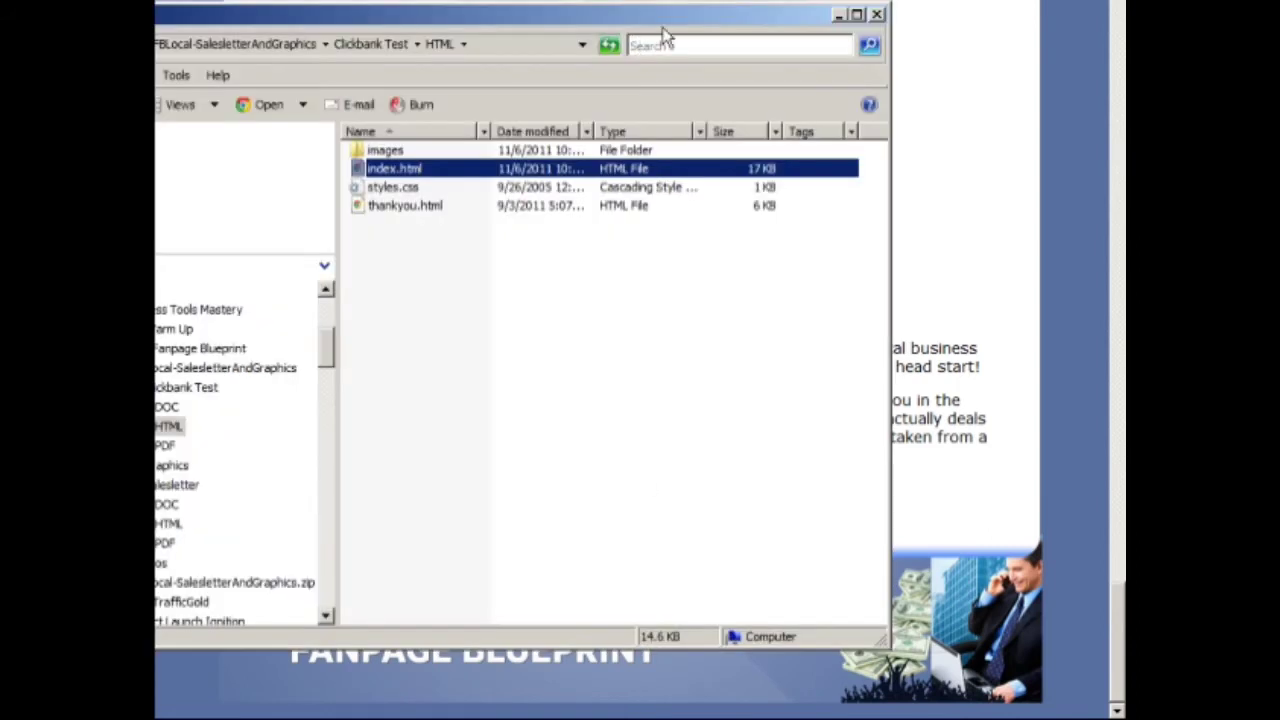
left_click_drag(664, 14, 826, 10)
left_click(591, 278)
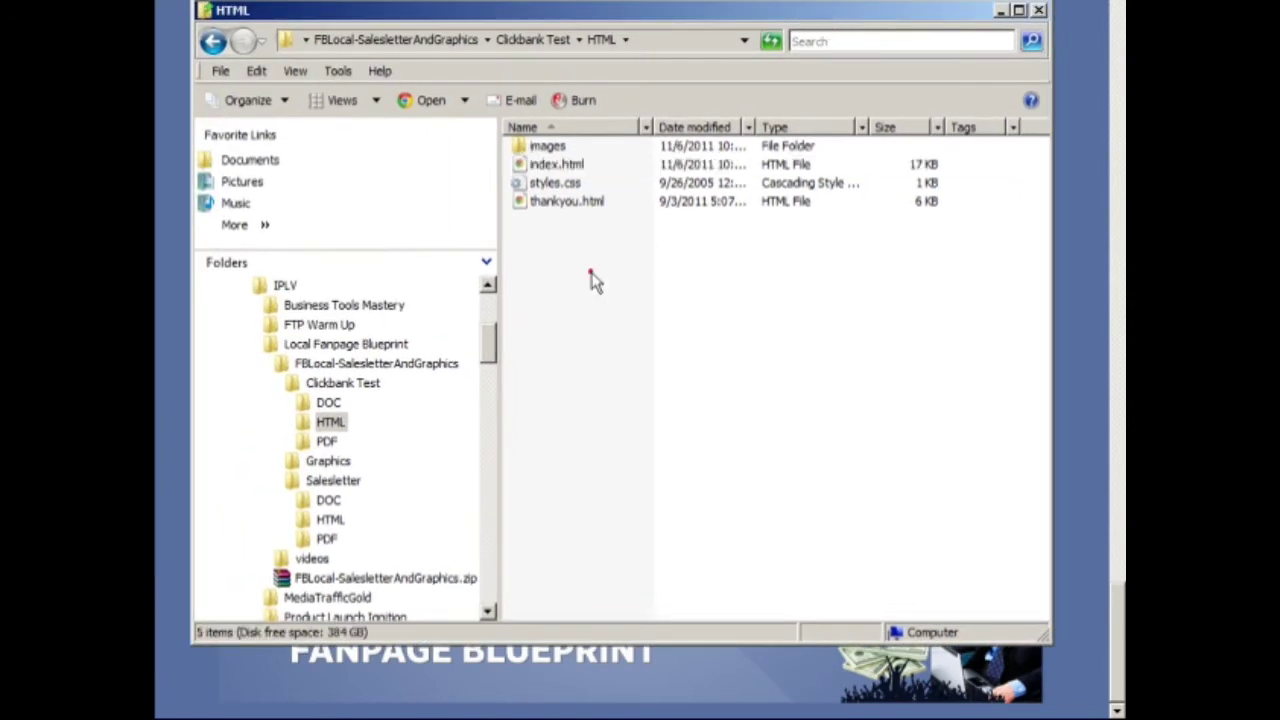
right_click(591, 280)
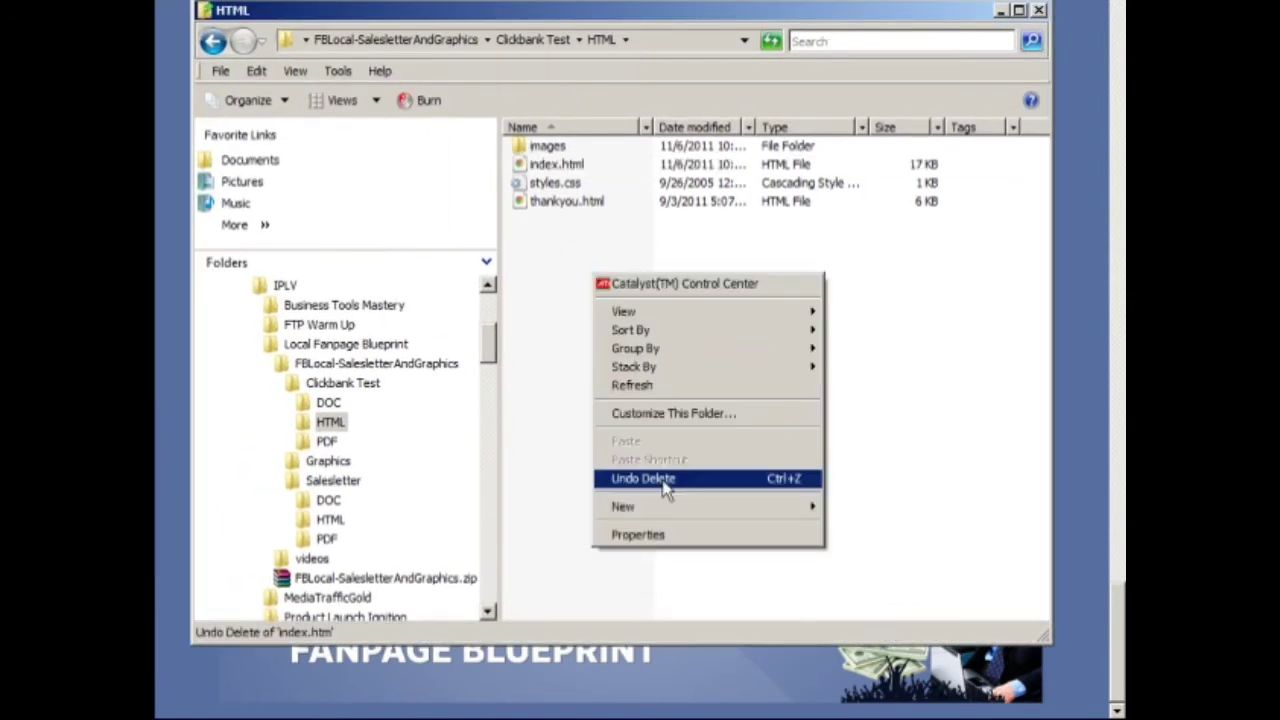
left_click(666, 507)
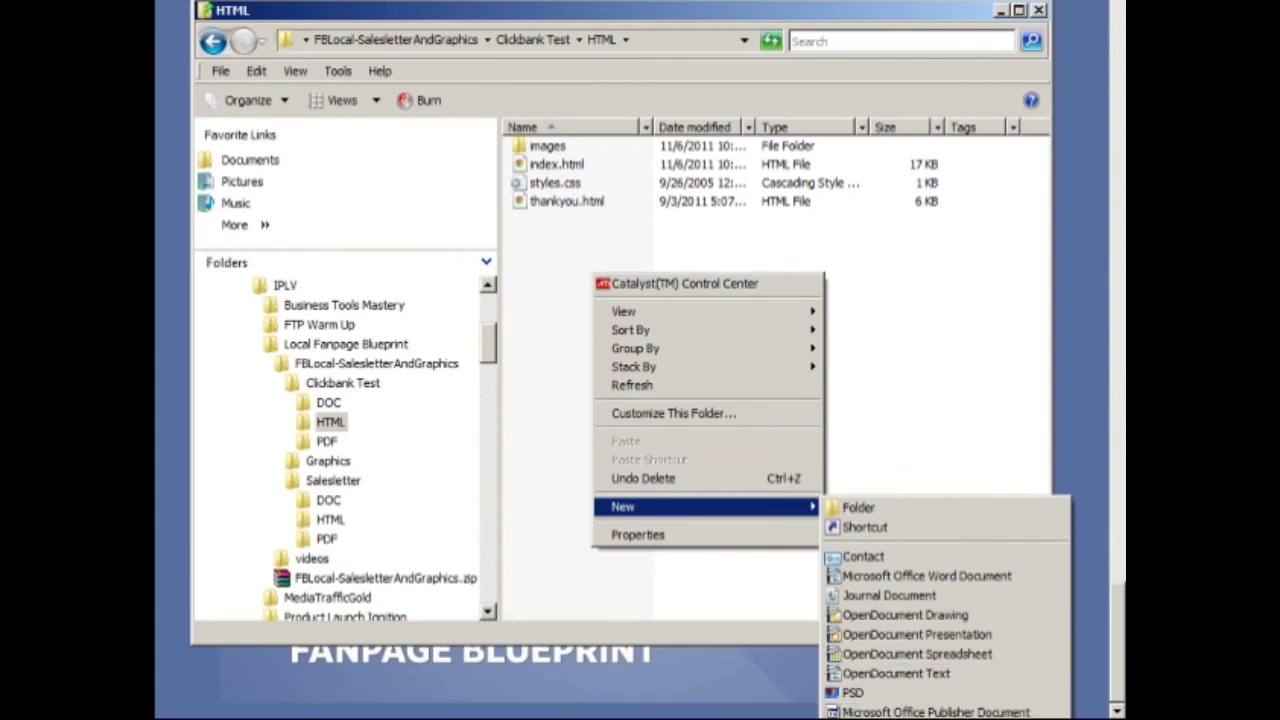
left_click(890, 718)
left_click_drag(665, 184, 411, 170)
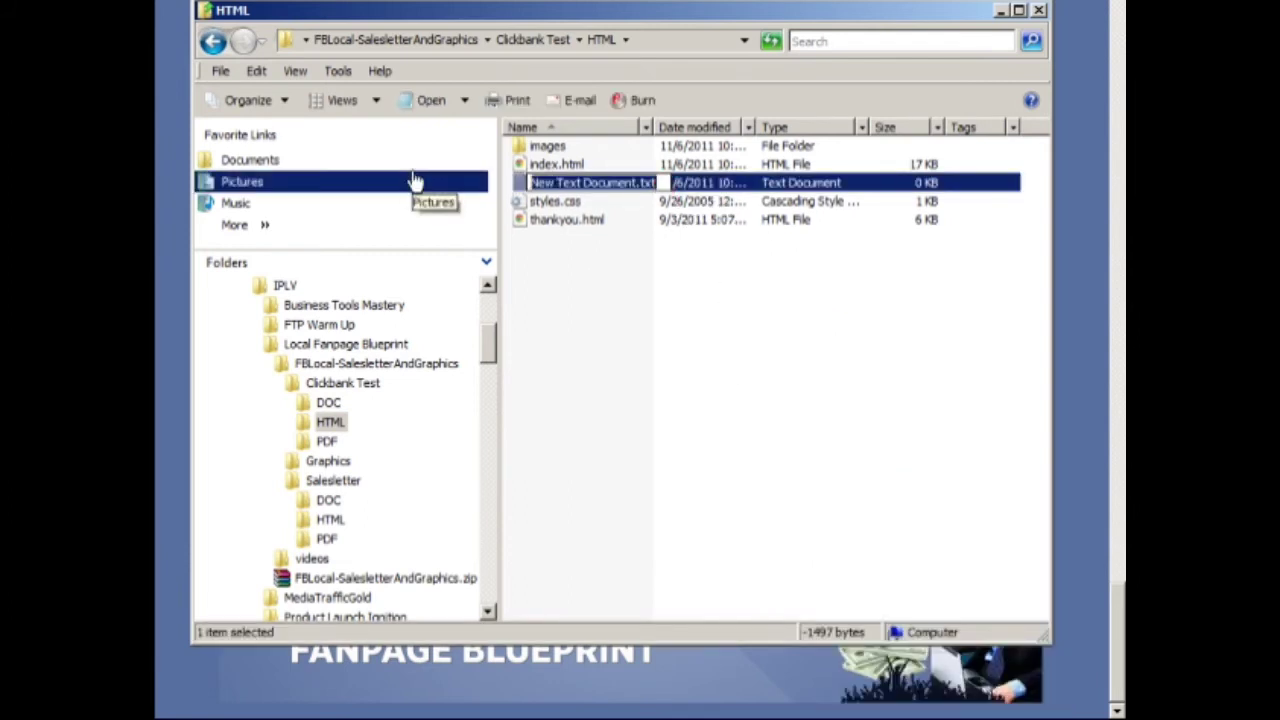
type("i")
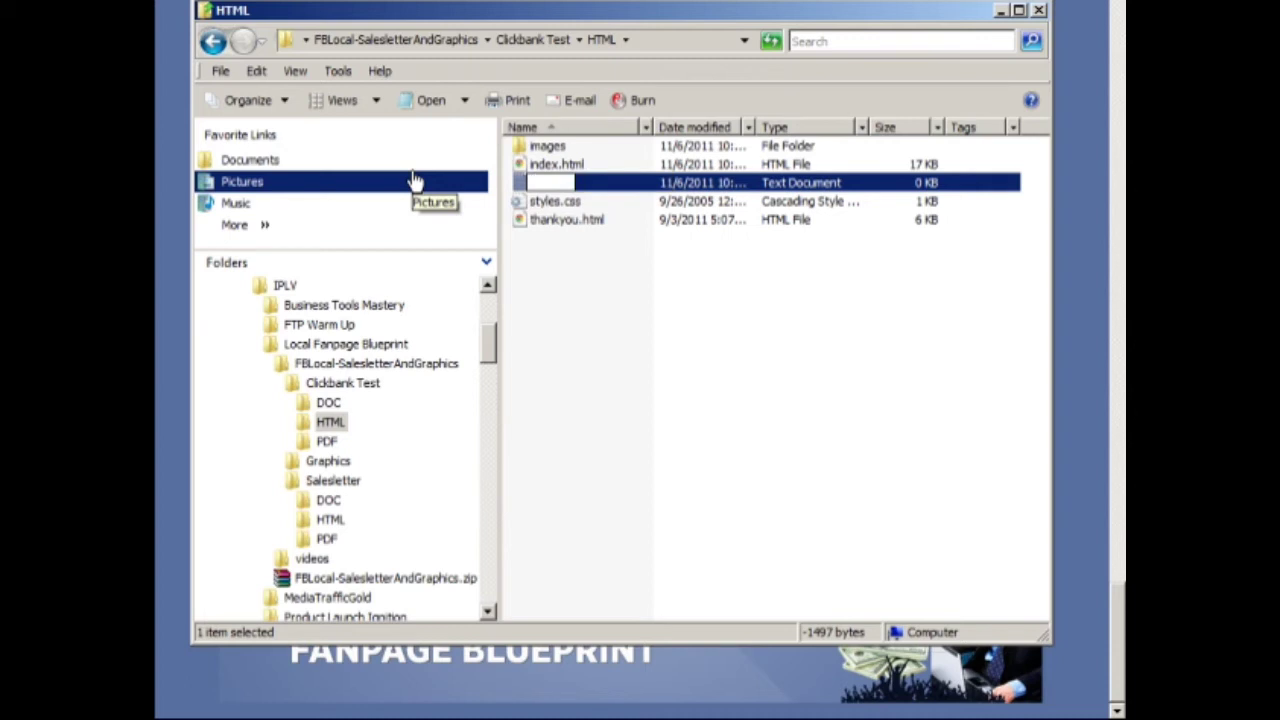
type("pitchpage.html")
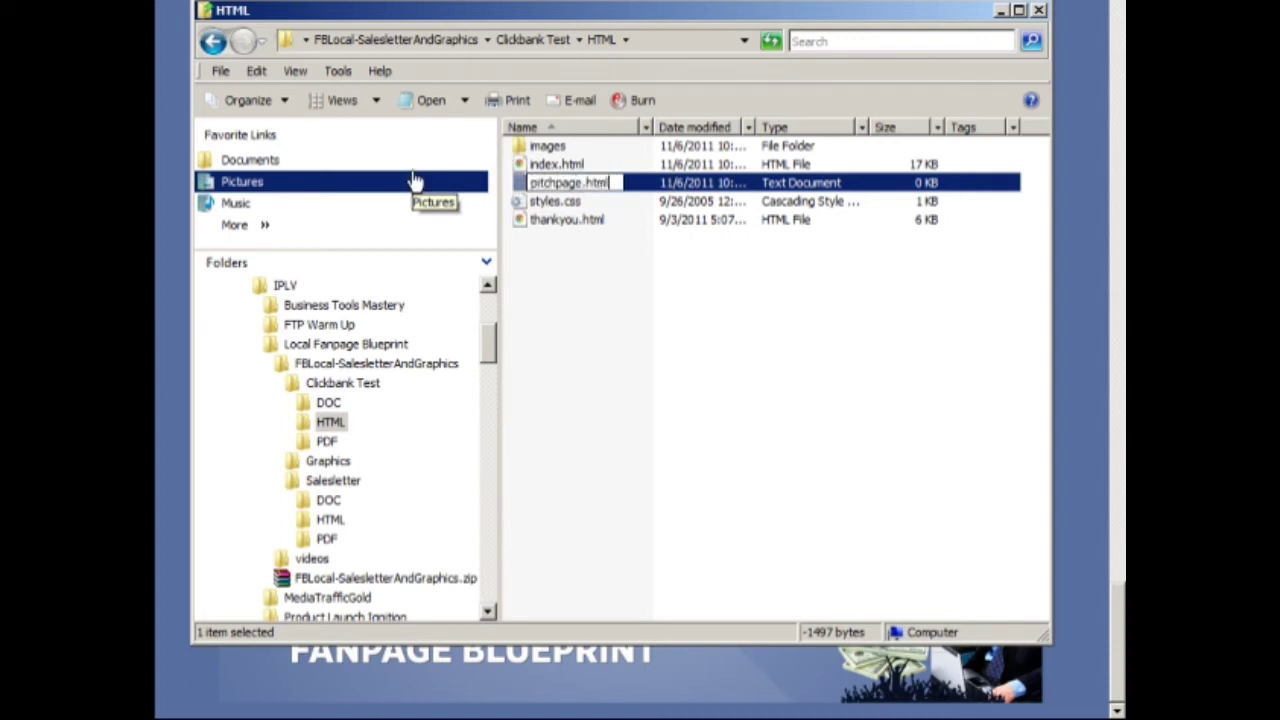
key("Return")
key("Return")
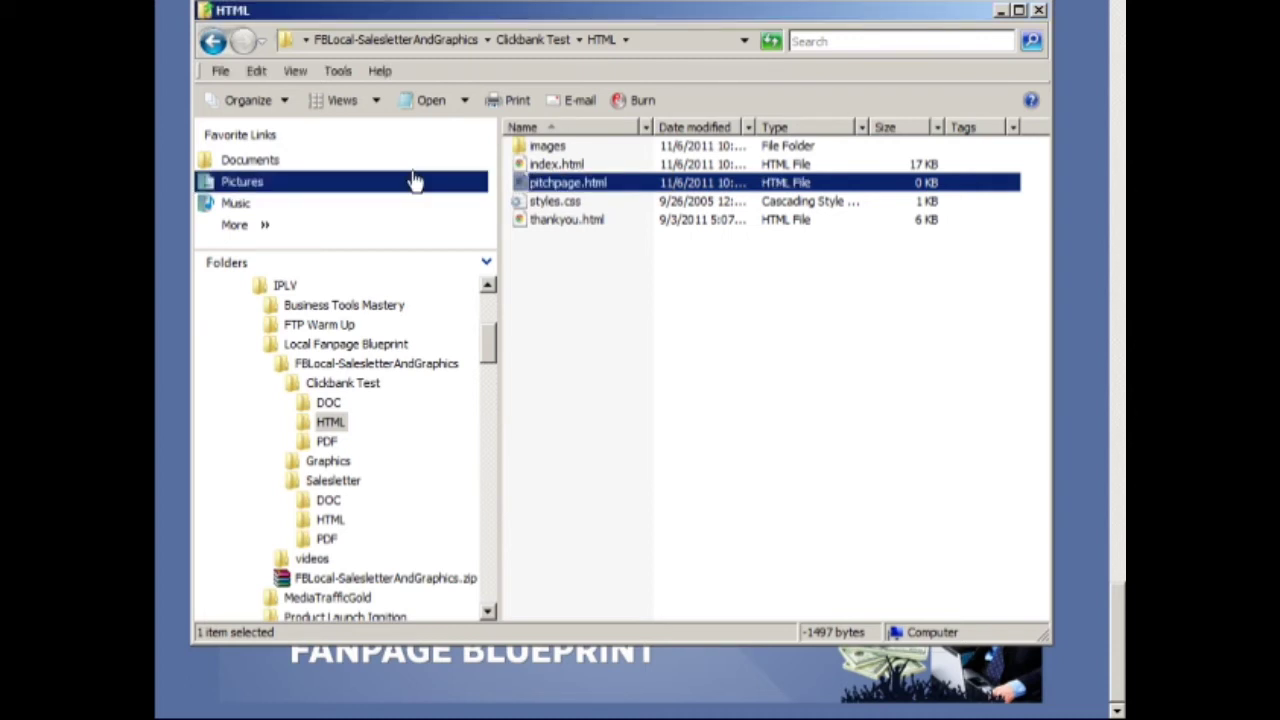
double_click(554, 148)
left_click(683, 45)
left_click(213, 41)
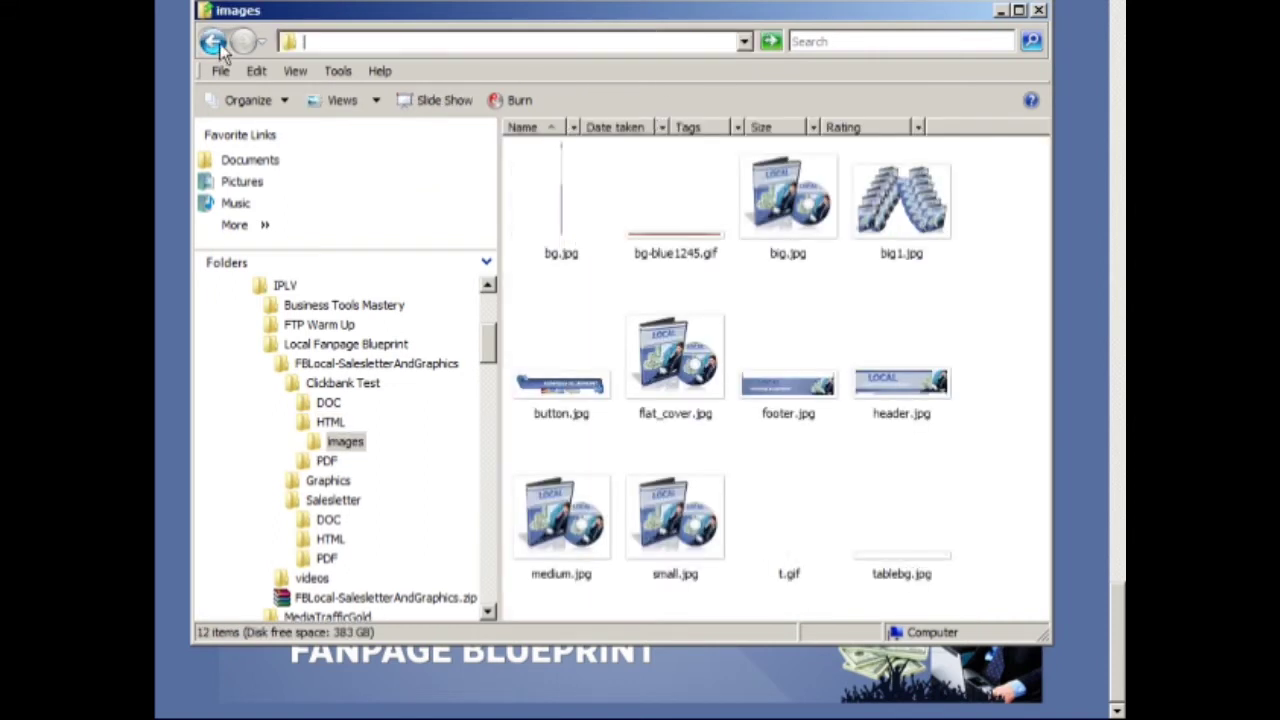
Step: Open the pitchpage.html file from the Clickbank Test HTML folder in KompoZer
left_click(527, 182)
right_click(529, 182)
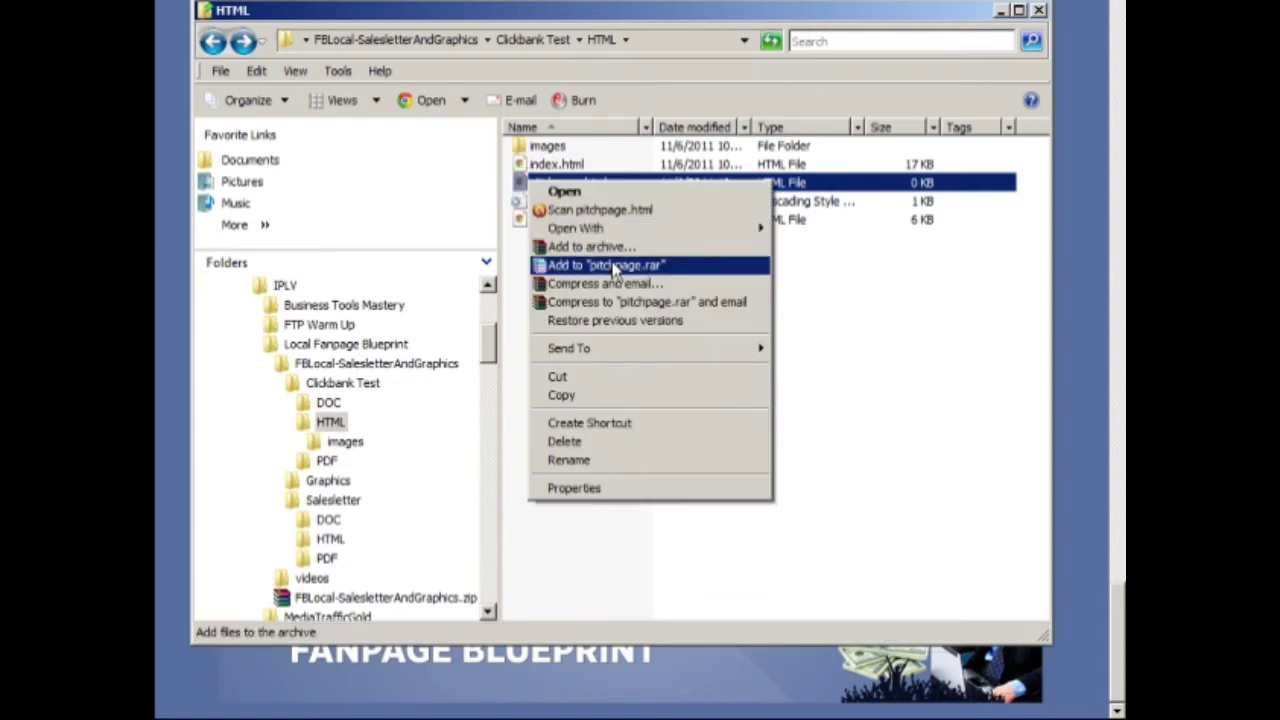
mouse_move(614, 240)
left_click(800, 231)
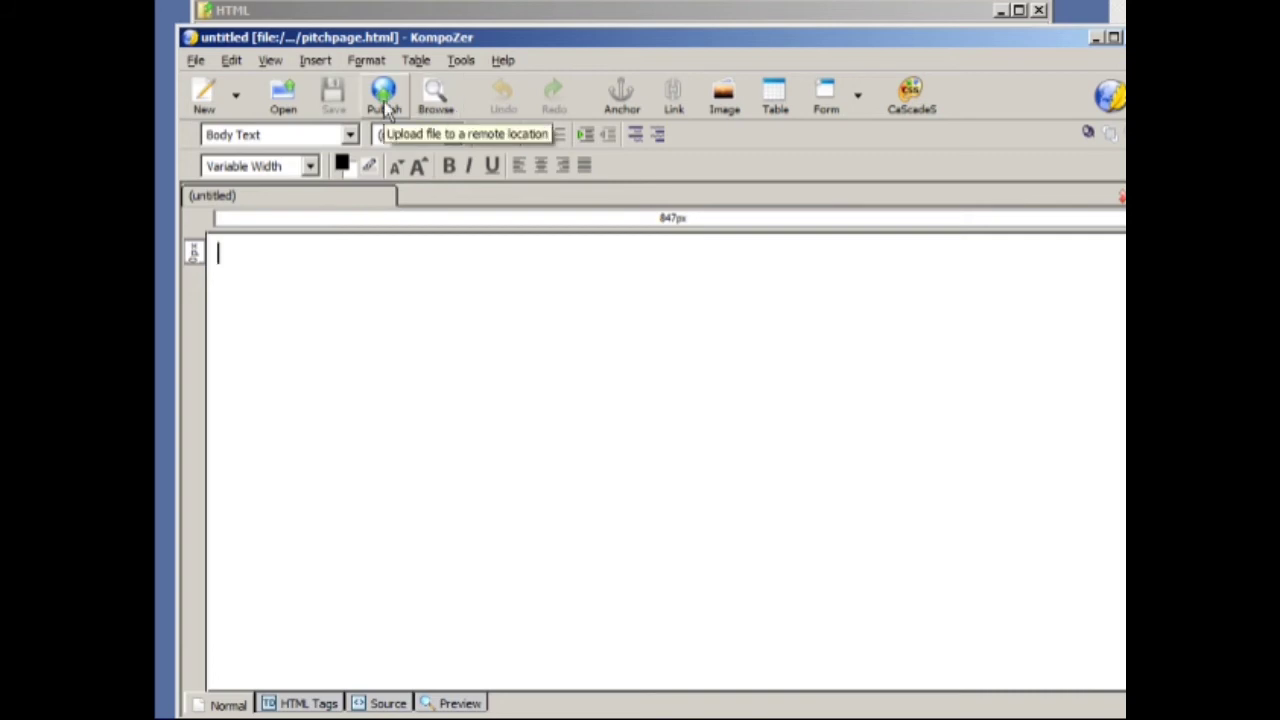
Step: Insert header.jpg from the Clickbank Test images folder at the start of the blank page, without alternate text
left_click(720, 103)
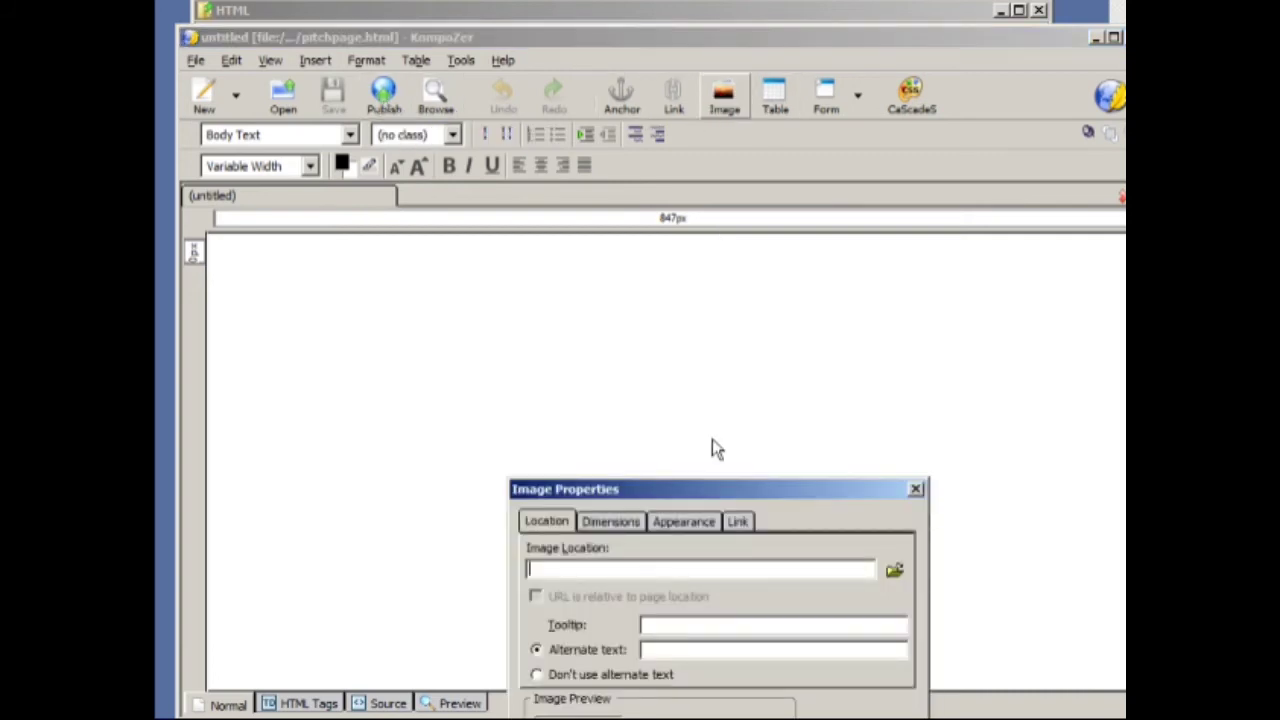
left_click_drag(706, 492, 696, 301)
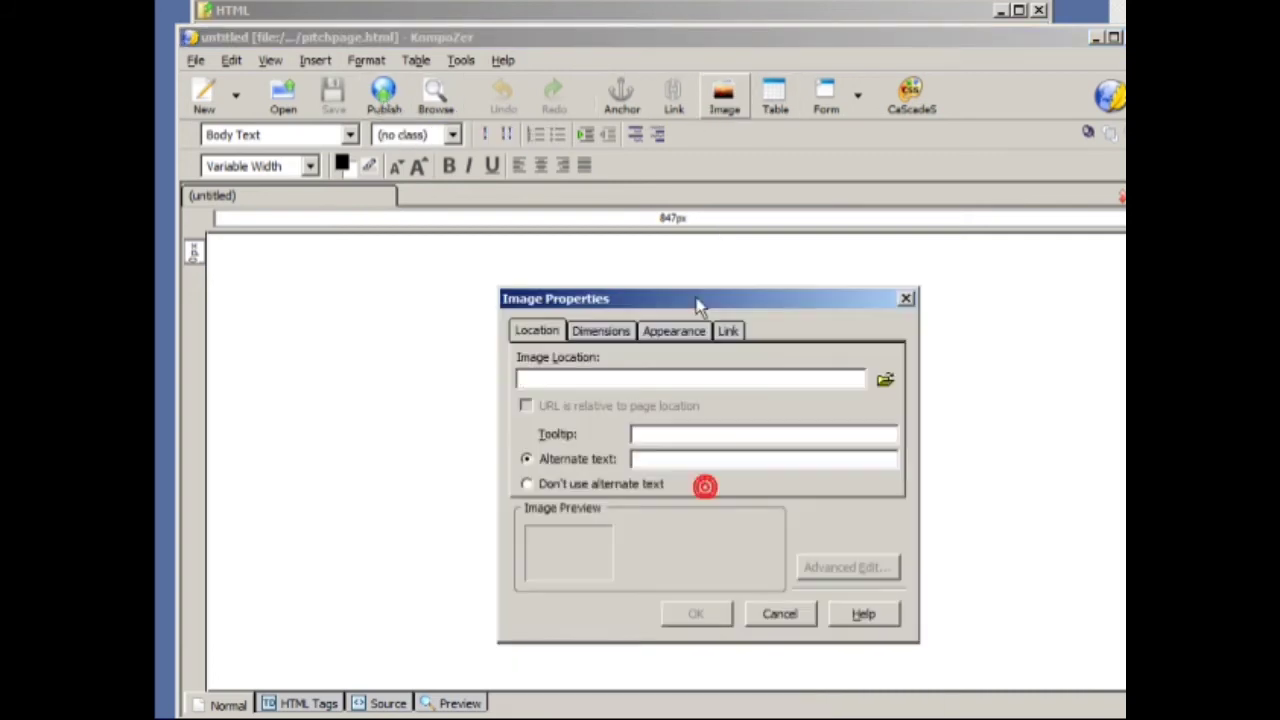
left_click(886, 382)
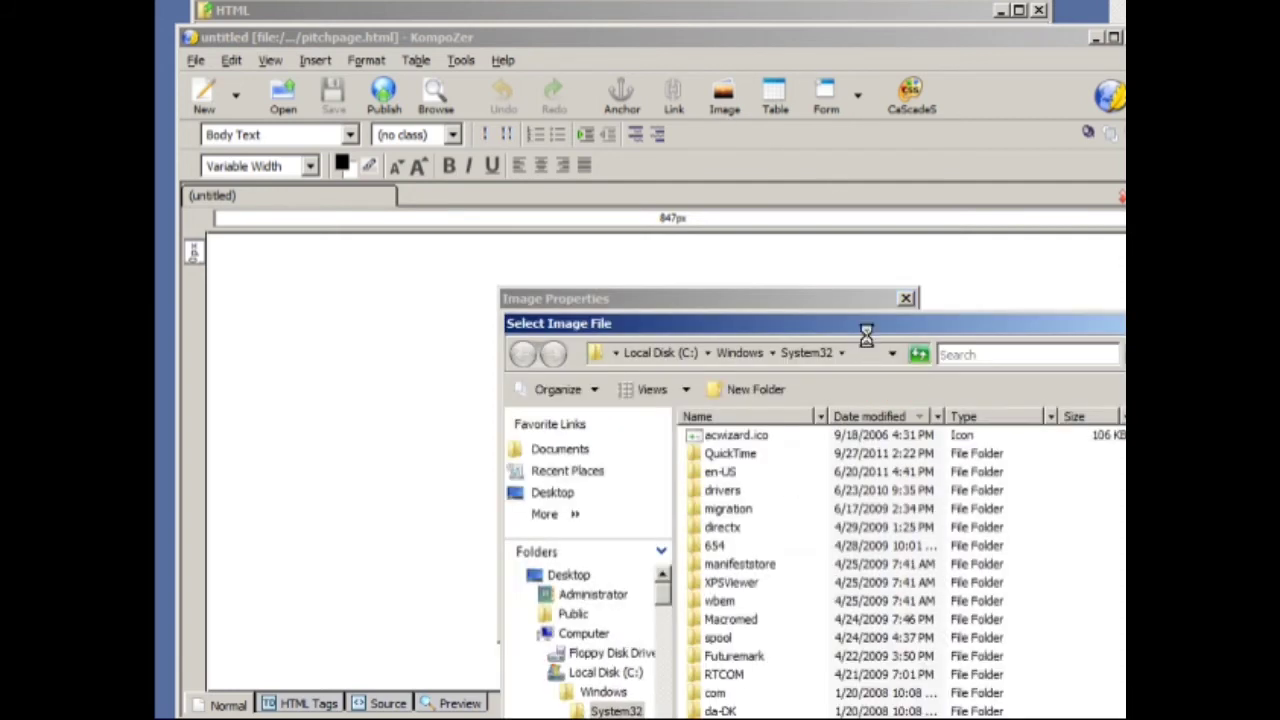
left_click_drag(808, 328, 678, 137)
left_click(865, 611)
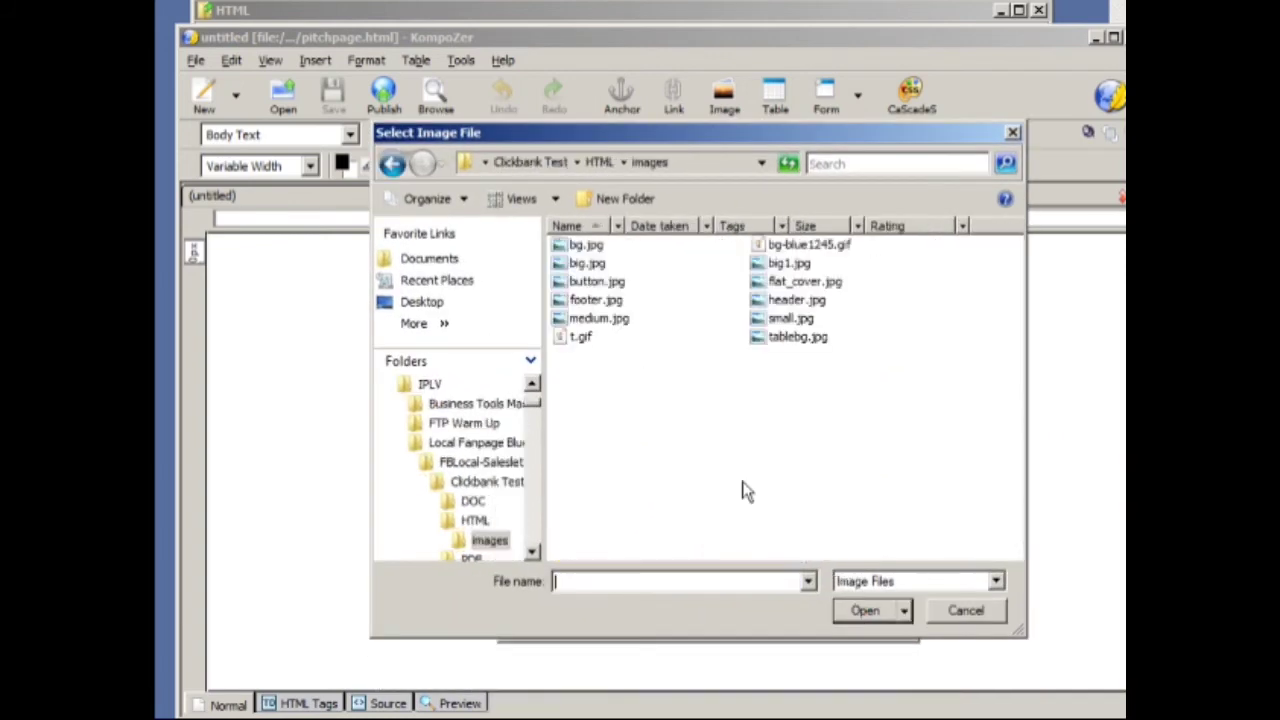
right_click(709, 397)
mouse_move(748, 408)
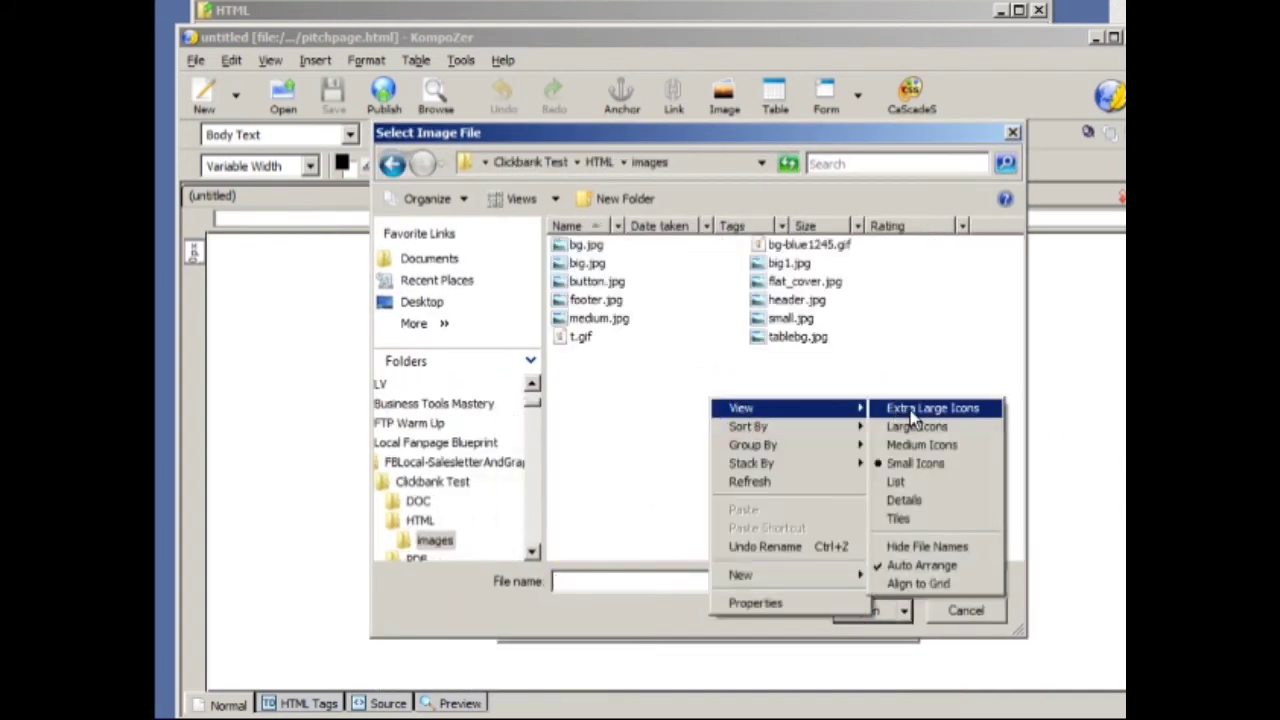
left_click(915, 427)
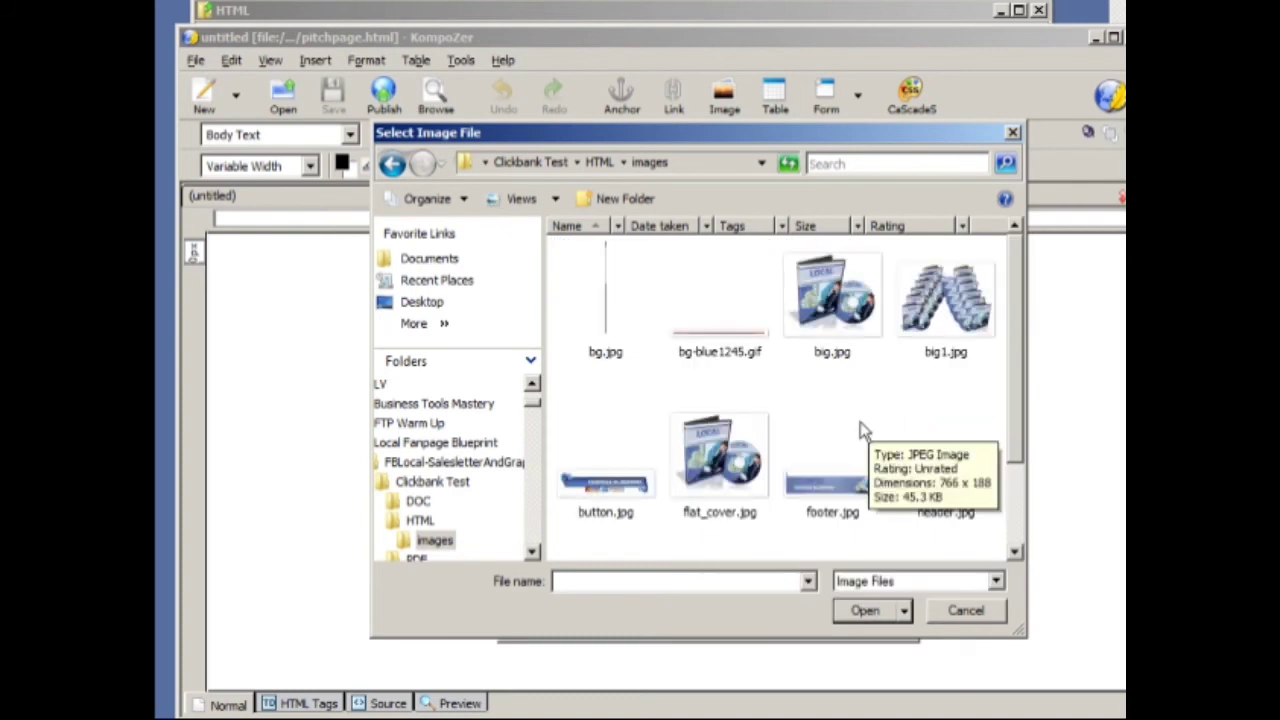
double_click(960, 480)
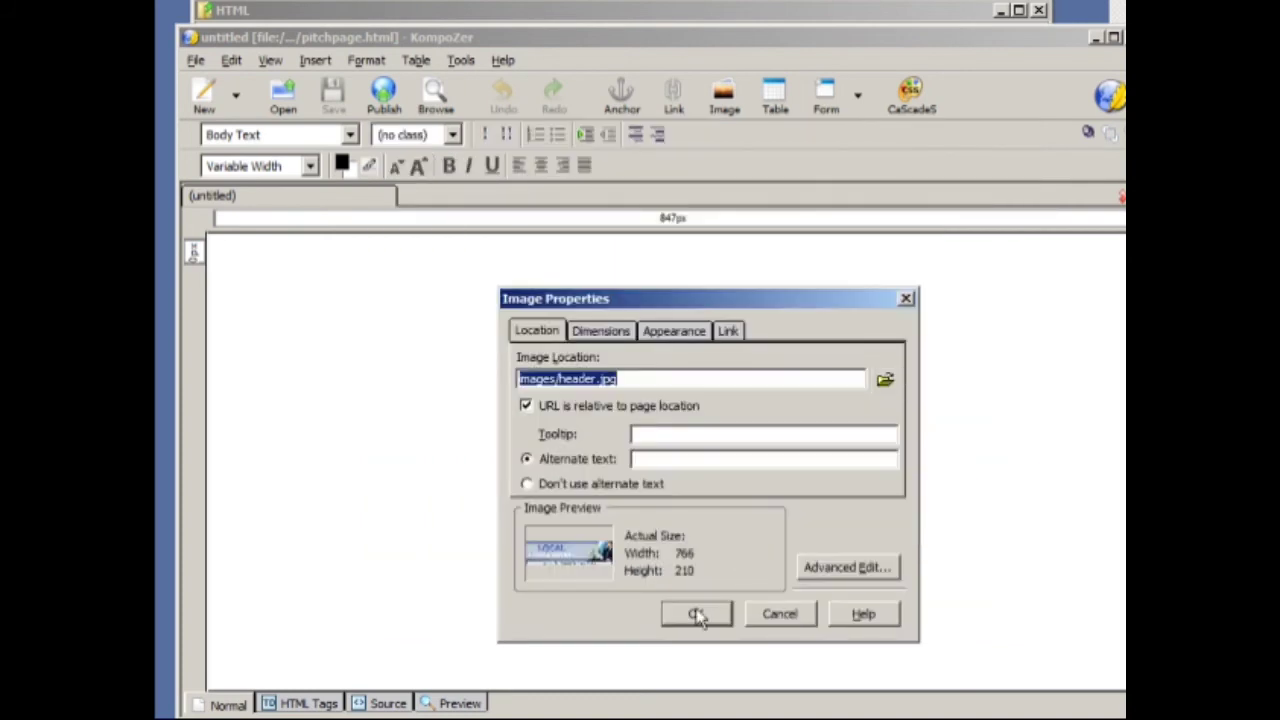
left_click(540, 485)
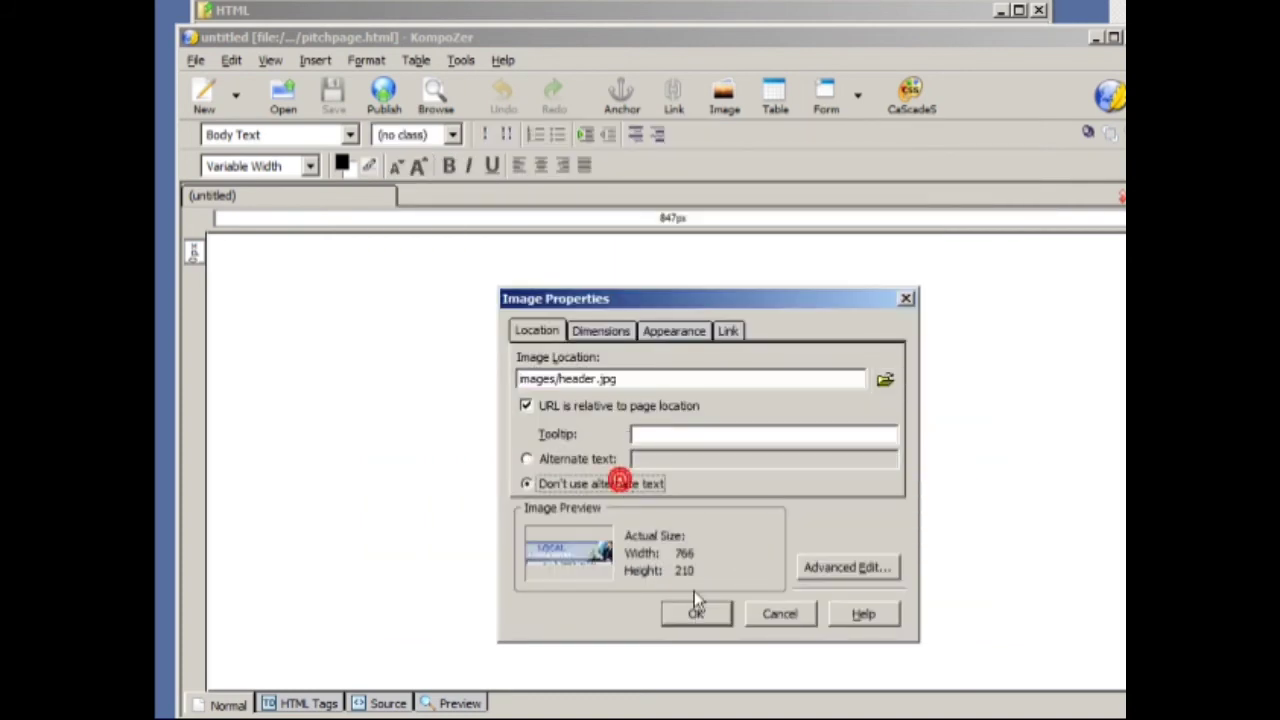
left_click(695, 610)
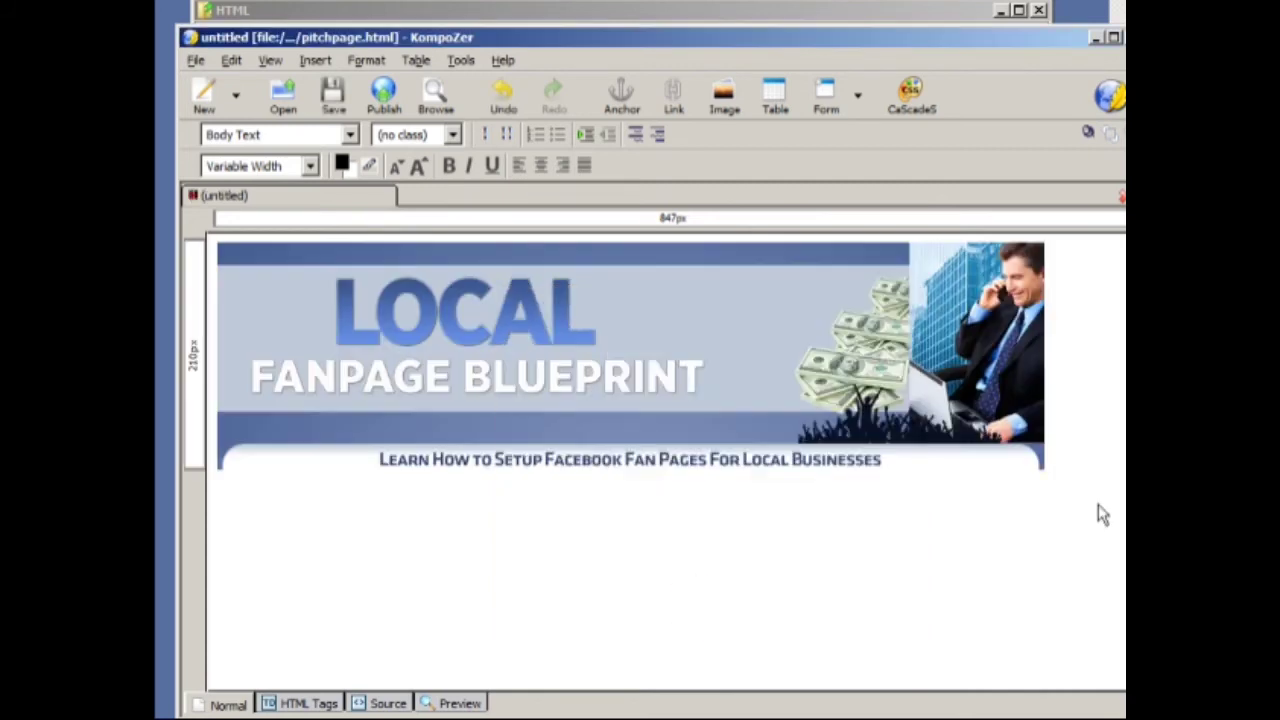
Step: Insert footer.jpg on a new line below the header image, without alternate text
left_click(1072, 441)
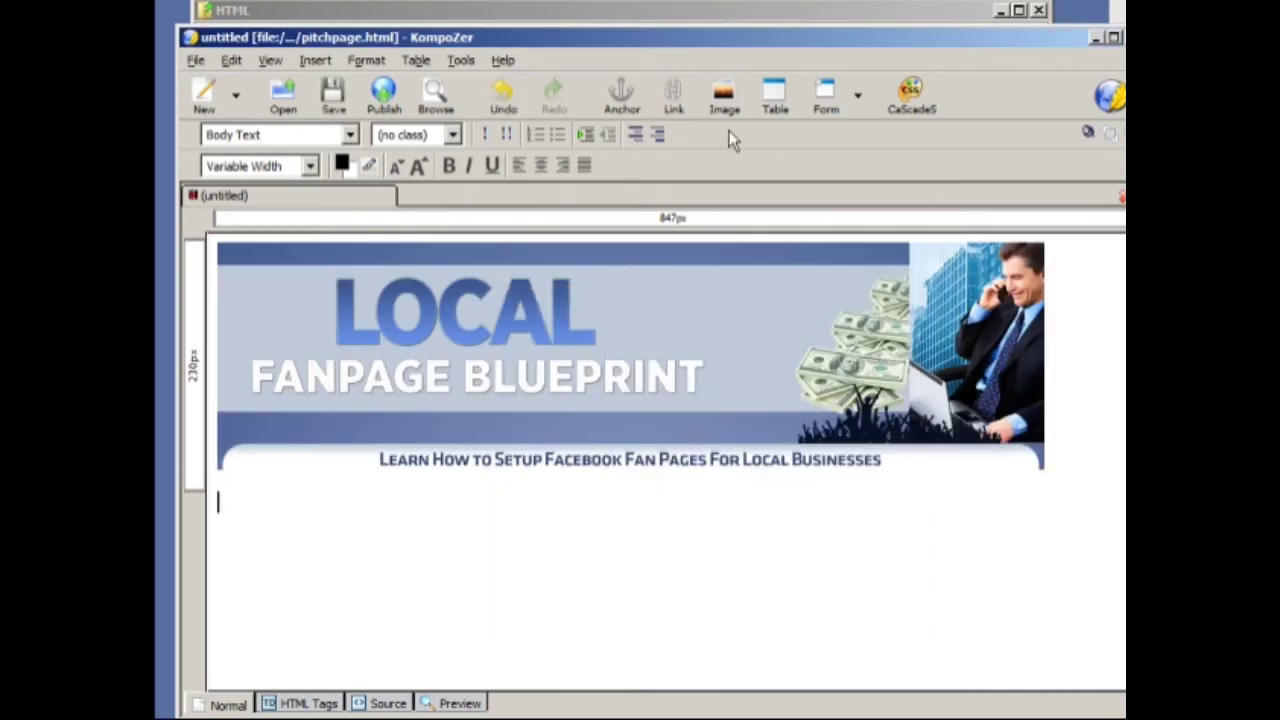
left_click(726, 100)
left_click(885, 379)
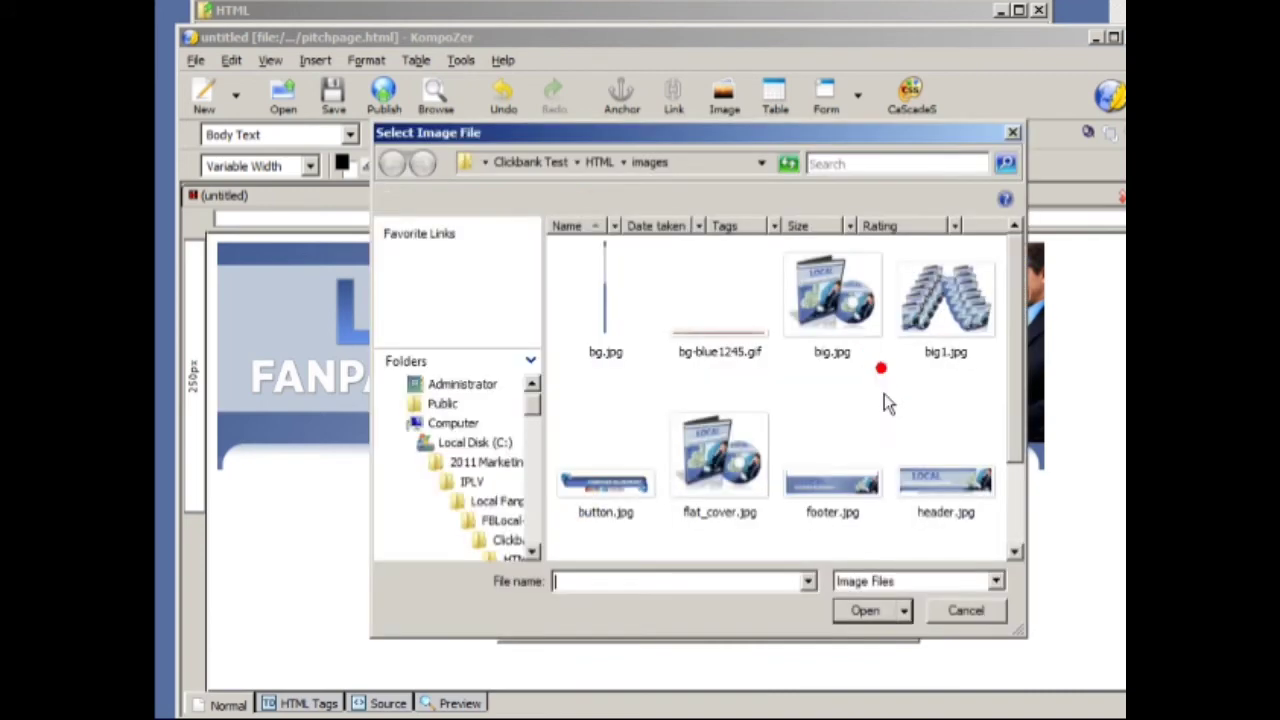
double_click(848, 487)
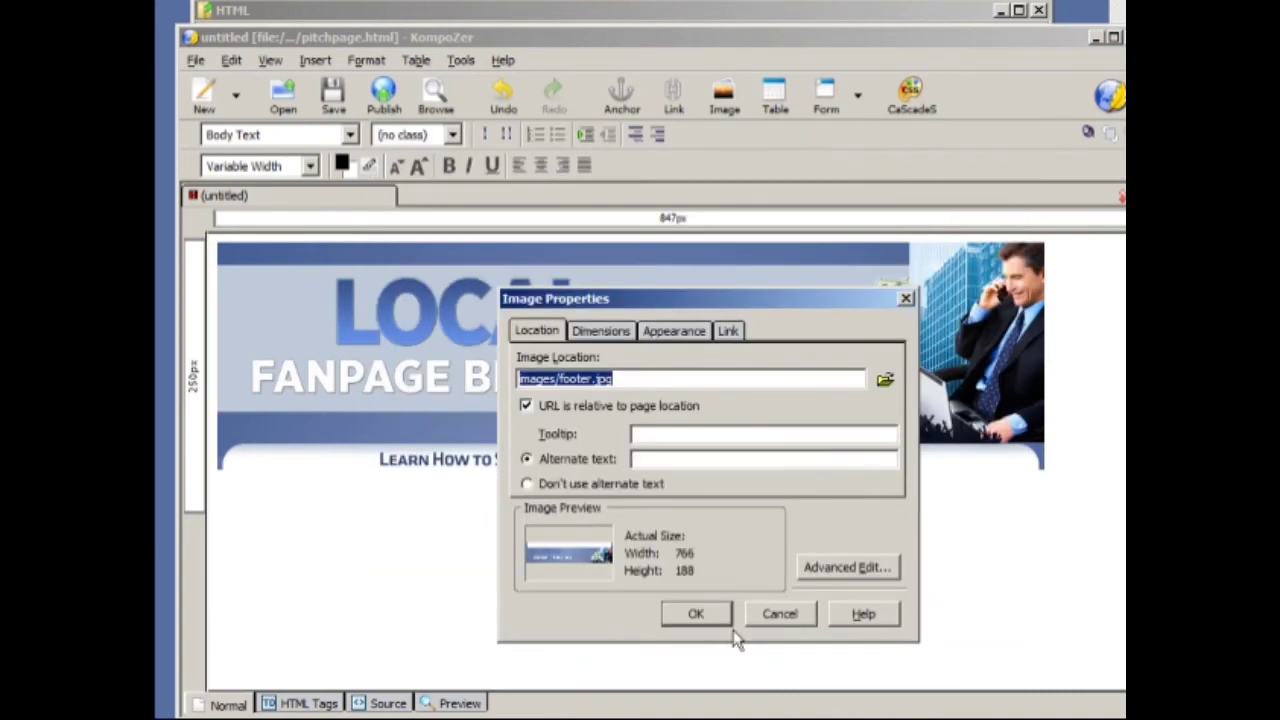
left_click(648, 484)
key("Return")
left_click(616, 560)
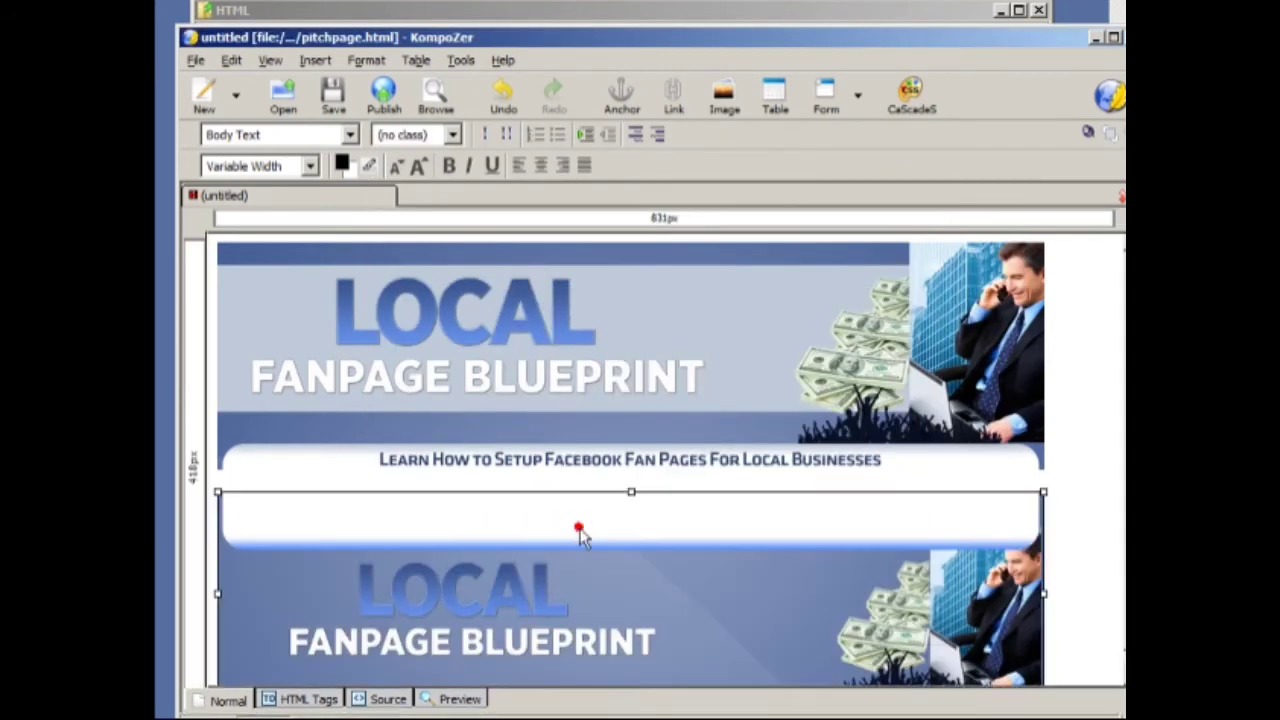
Step: Insert flat_cover.jpg between the header and footer images, without alternate text
left_click(1108, 455)
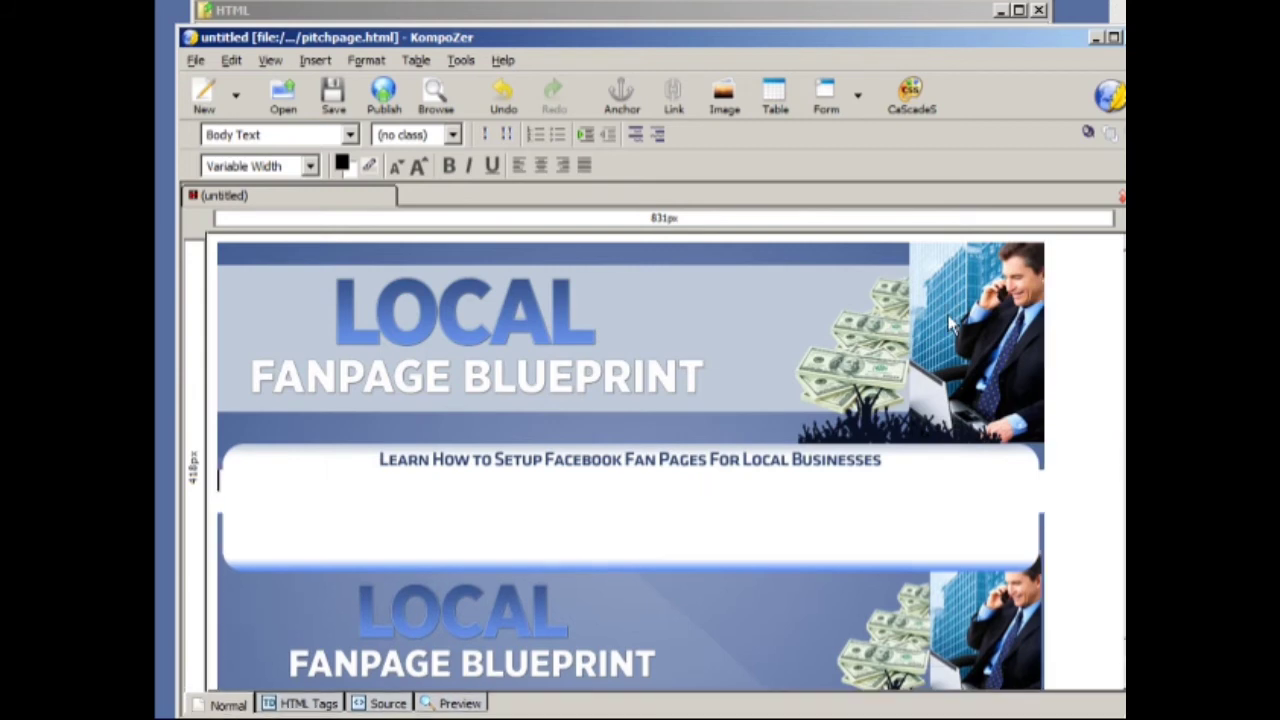
left_click(724, 98)
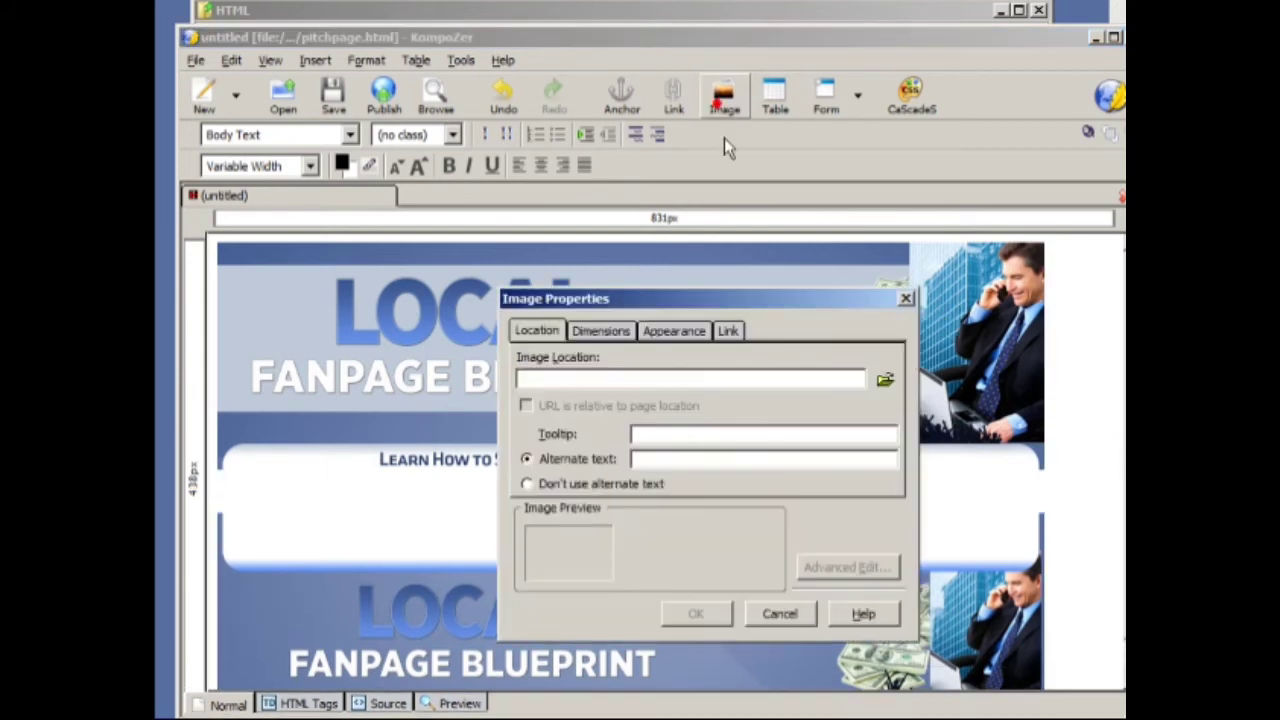
left_click(651, 484)
left_click(886, 381)
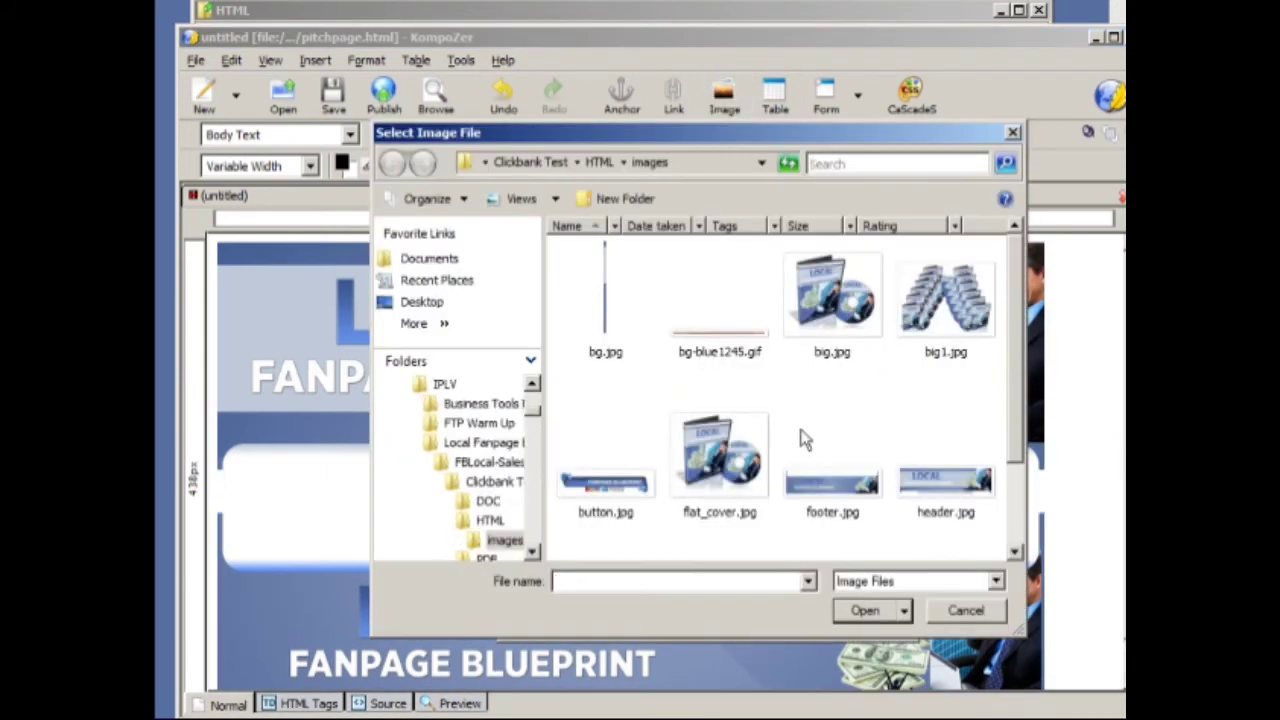
double_click(703, 465)
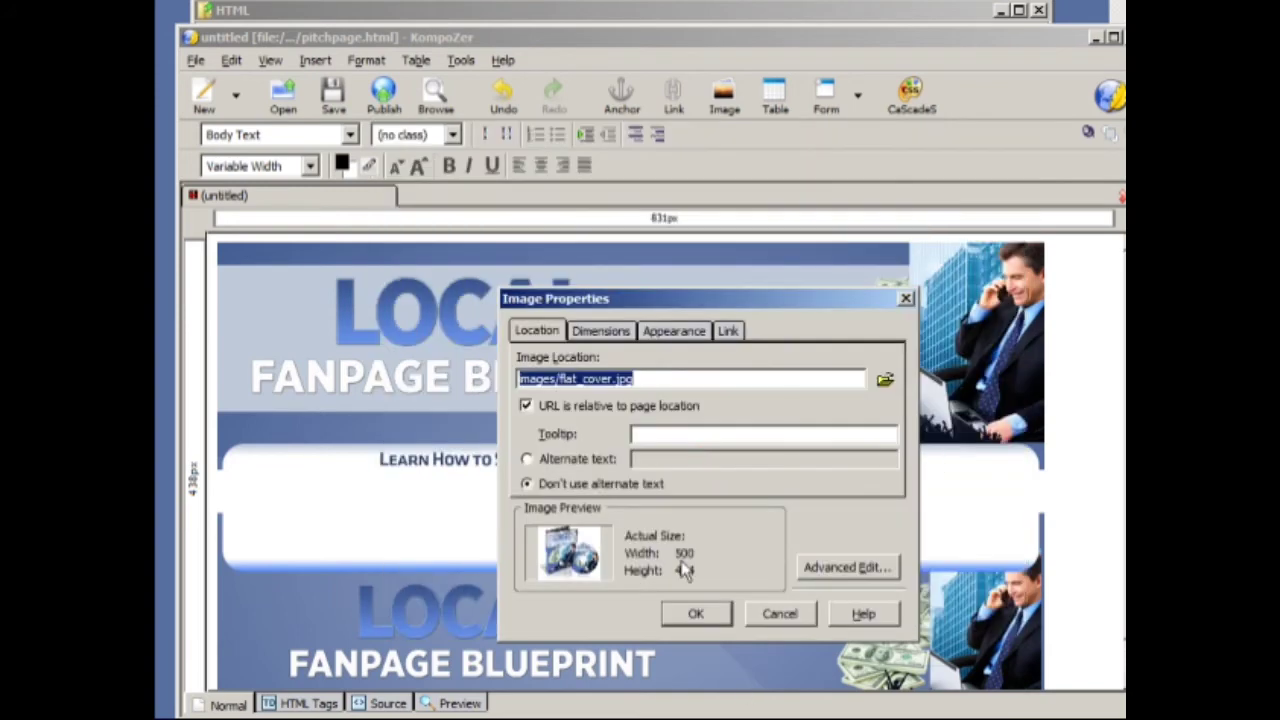
left_click(690, 610)
Step: Add blank lines between the header image and the product cover
left_click(1066, 420)
key("Return")
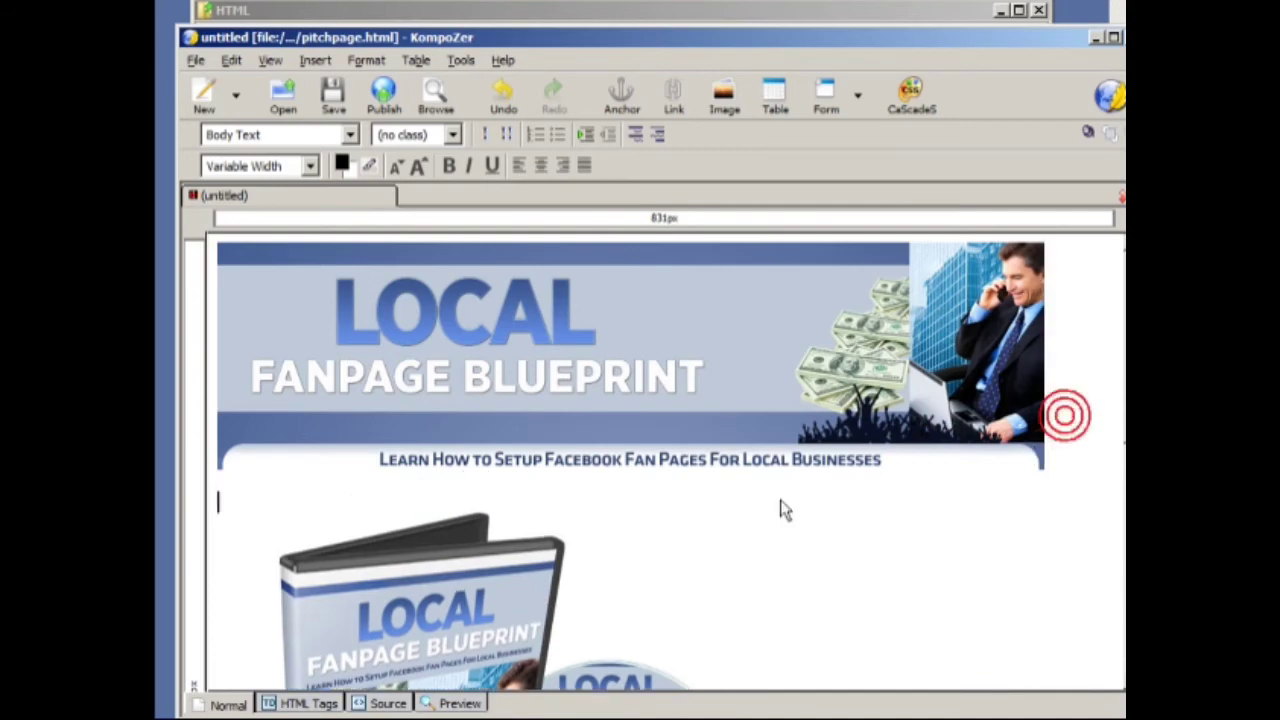
key("Return")
scroll(720, 350, "down", 10)
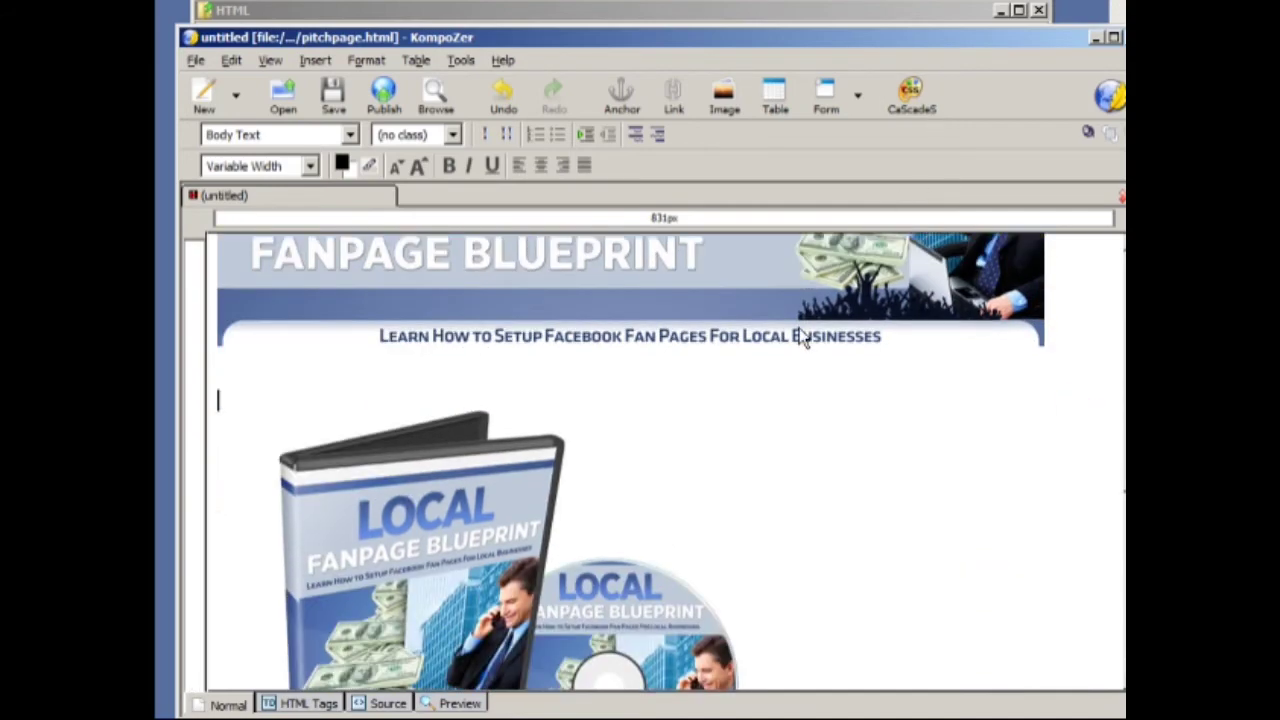
scroll(611, 410, "up", 4)
scroll(611, 410, "up", 3)
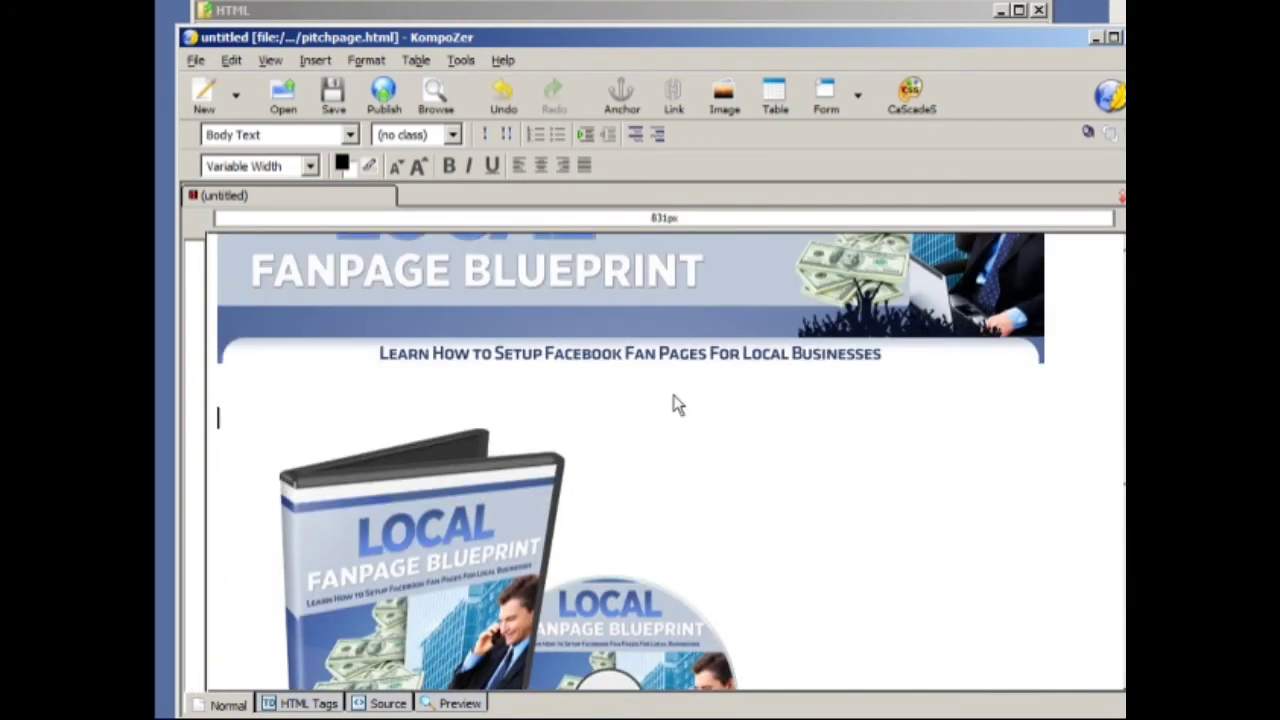
scroll(674, 403, "down", 3)
Step: Insert button.jpg on a new line between the product cover and the footer, without alternate text
left_click(932, 608)
scroll(865, 590, "down", 3)
key("Return")
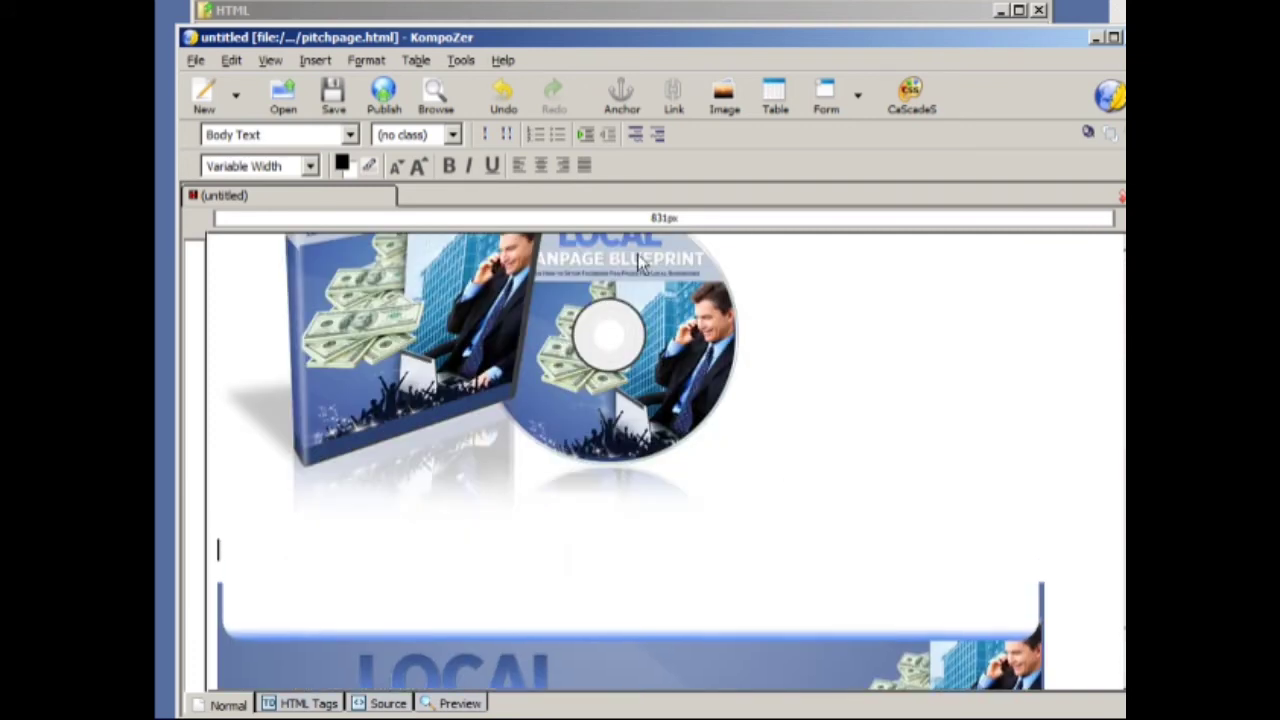
left_click(724, 97)
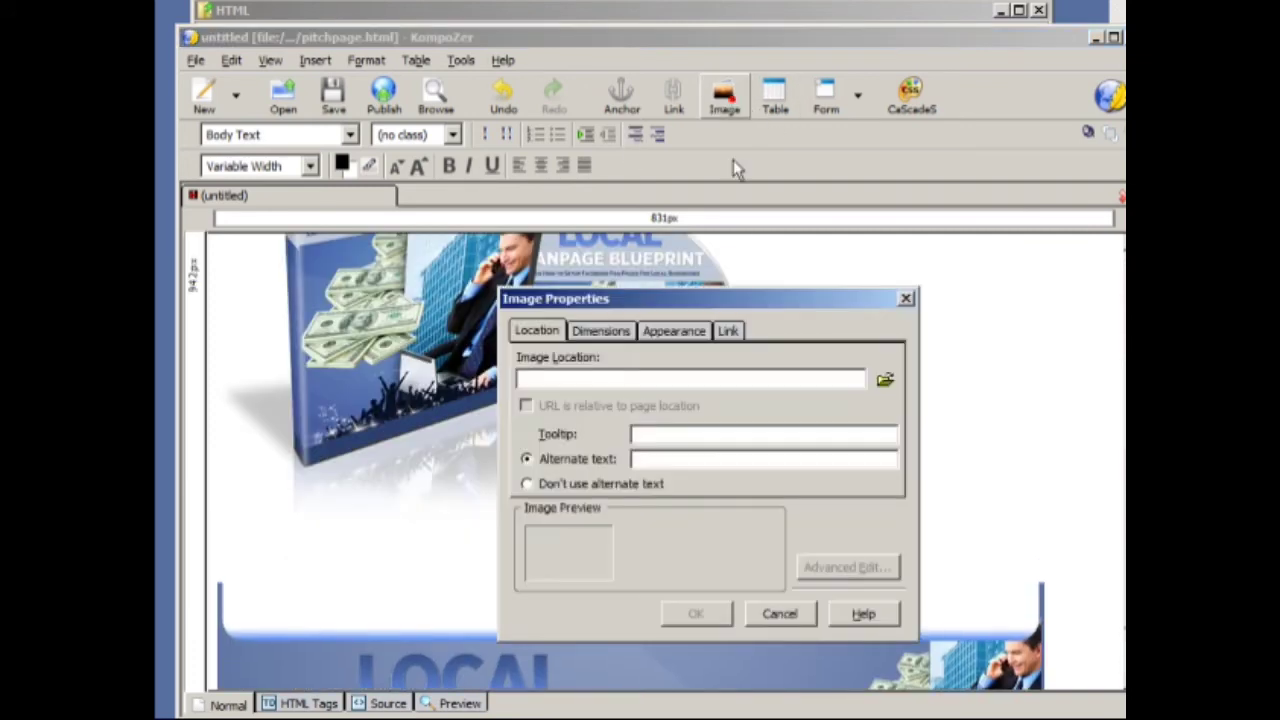
left_click(619, 483)
left_click(885, 379)
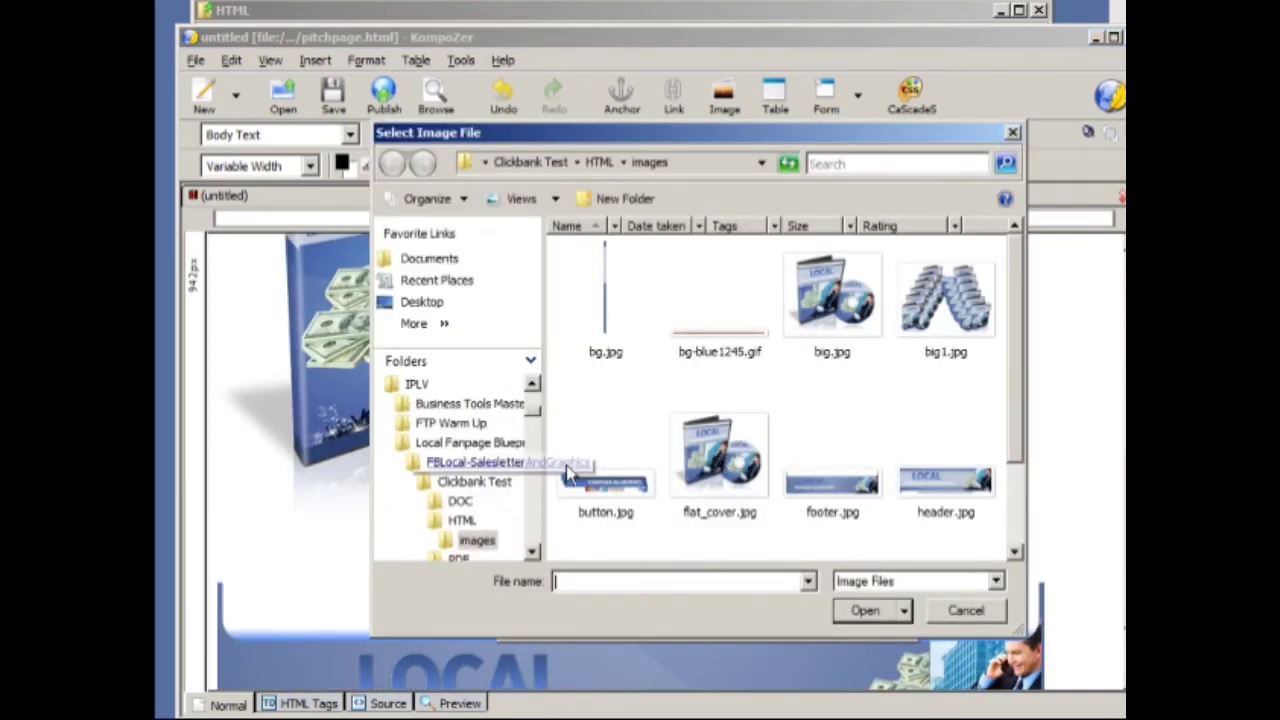
double_click(610, 485)
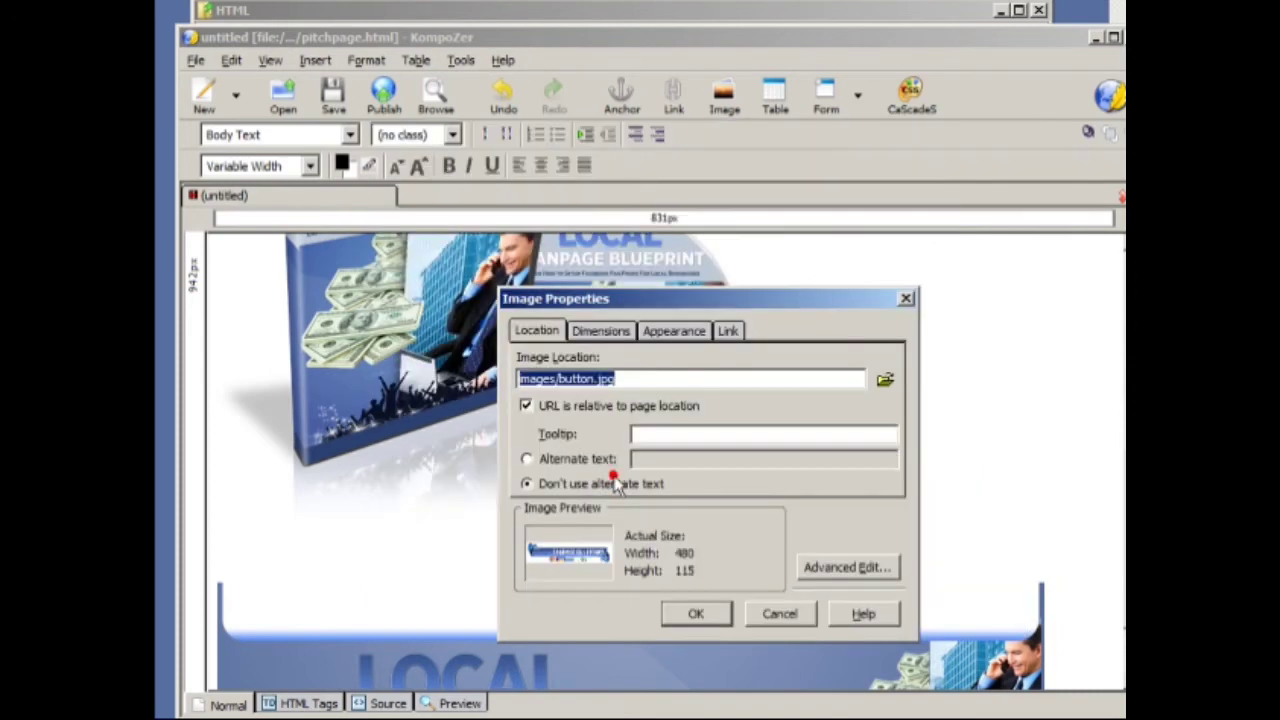
left_click(694, 613)
scroll(697, 480, "down", 3)
scroll(697, 480, "up", 3)
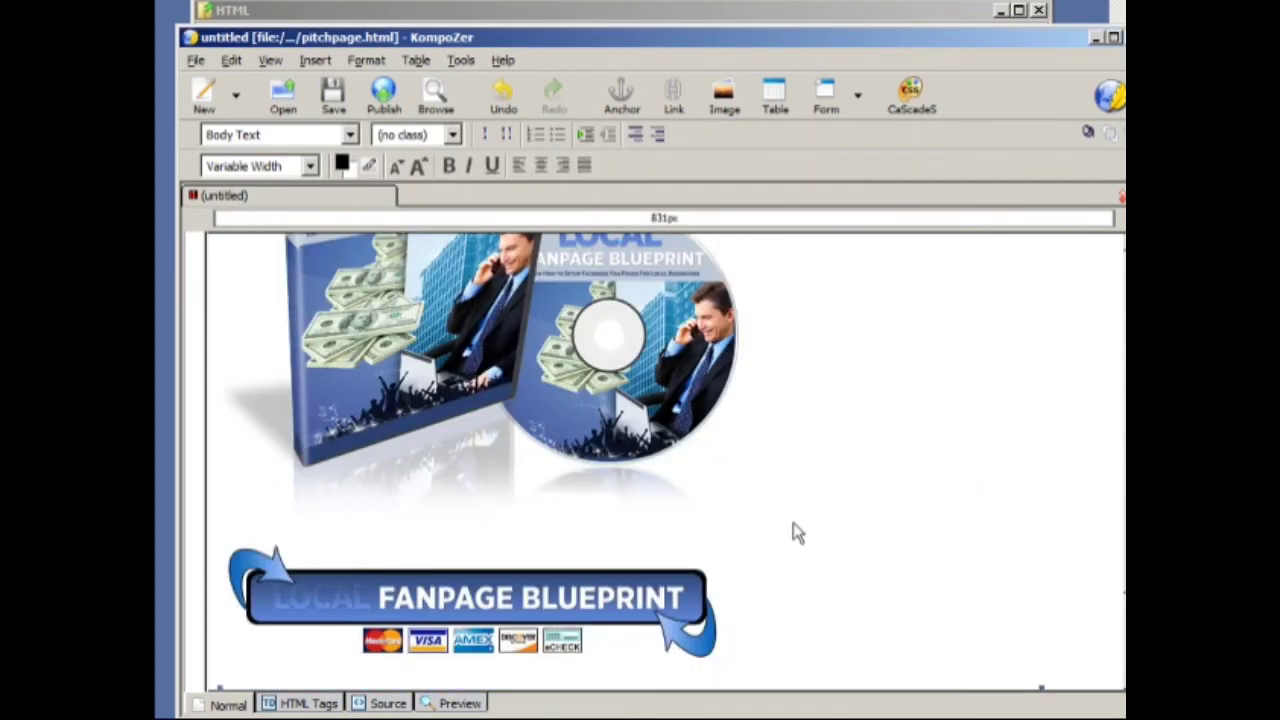
Step: Try out big1.jpg directly below the button image and delete it again
scroll(794, 531, "down", 1)
left_click(723, 100)
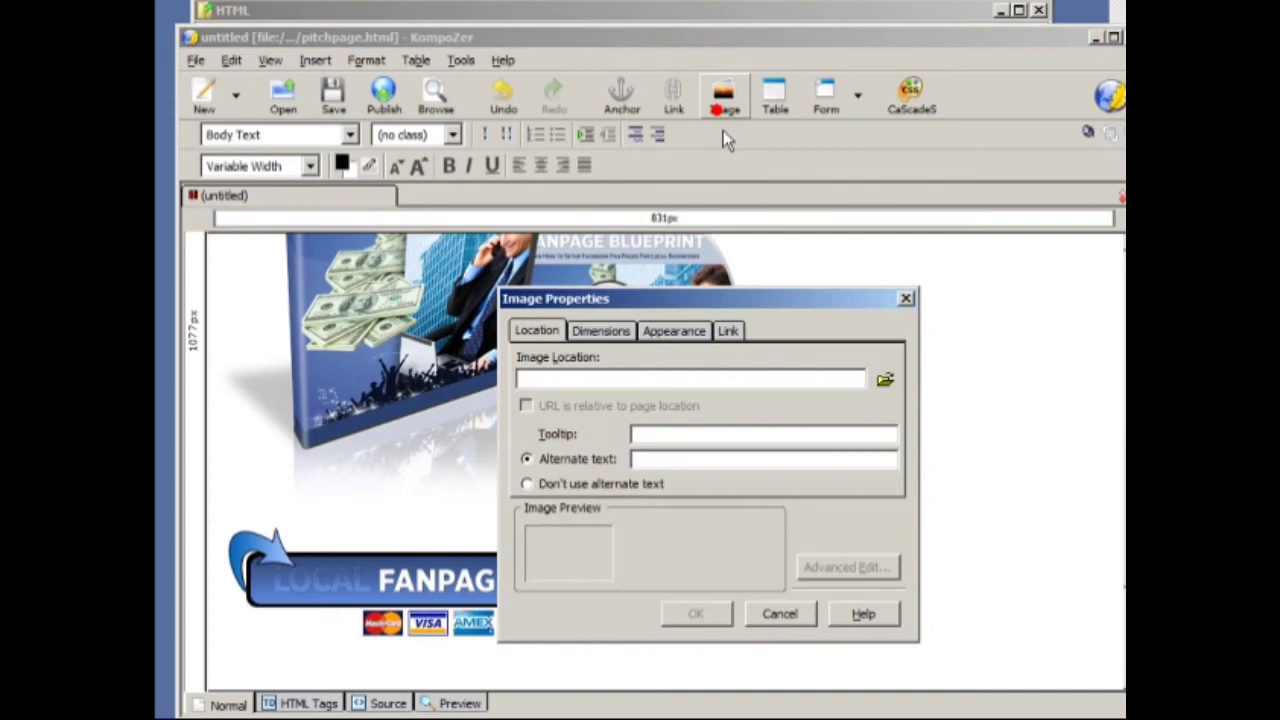
left_click(885, 380)
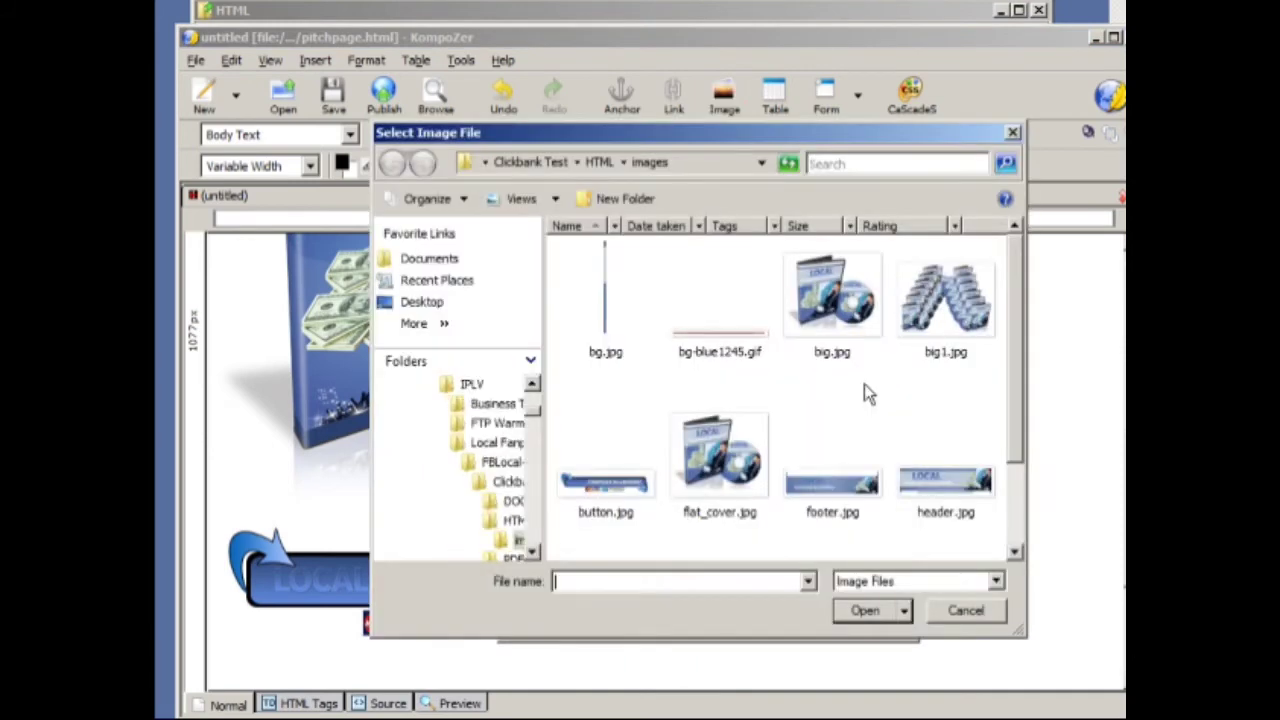
left_click(920, 322)
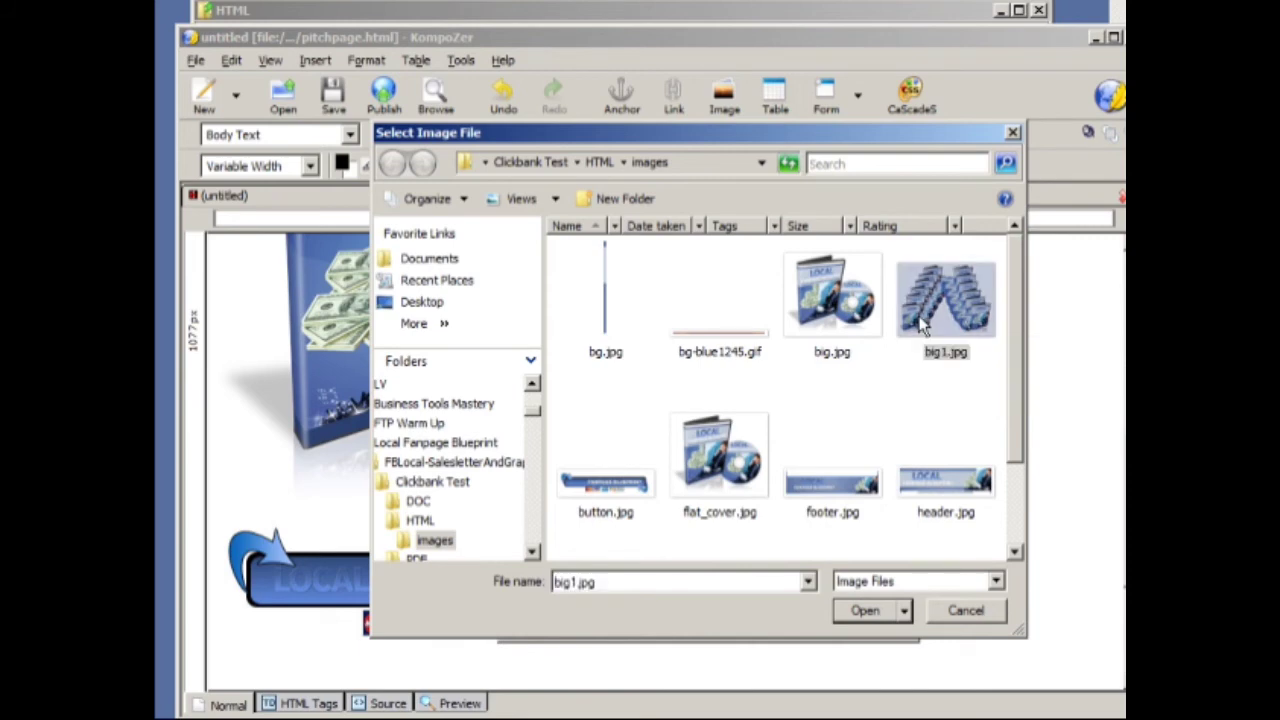
scroll(902, 449, "down", 1)
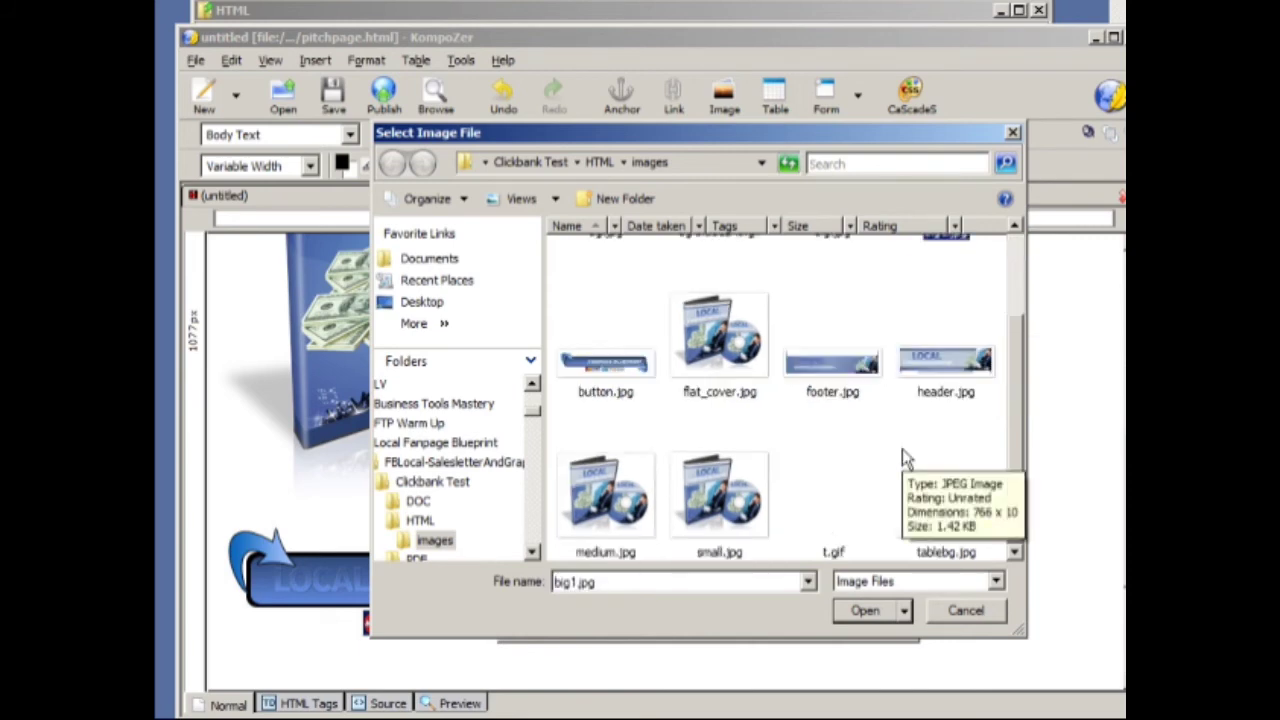
scroll(902, 457, "up", 1)
double_click(951, 319)
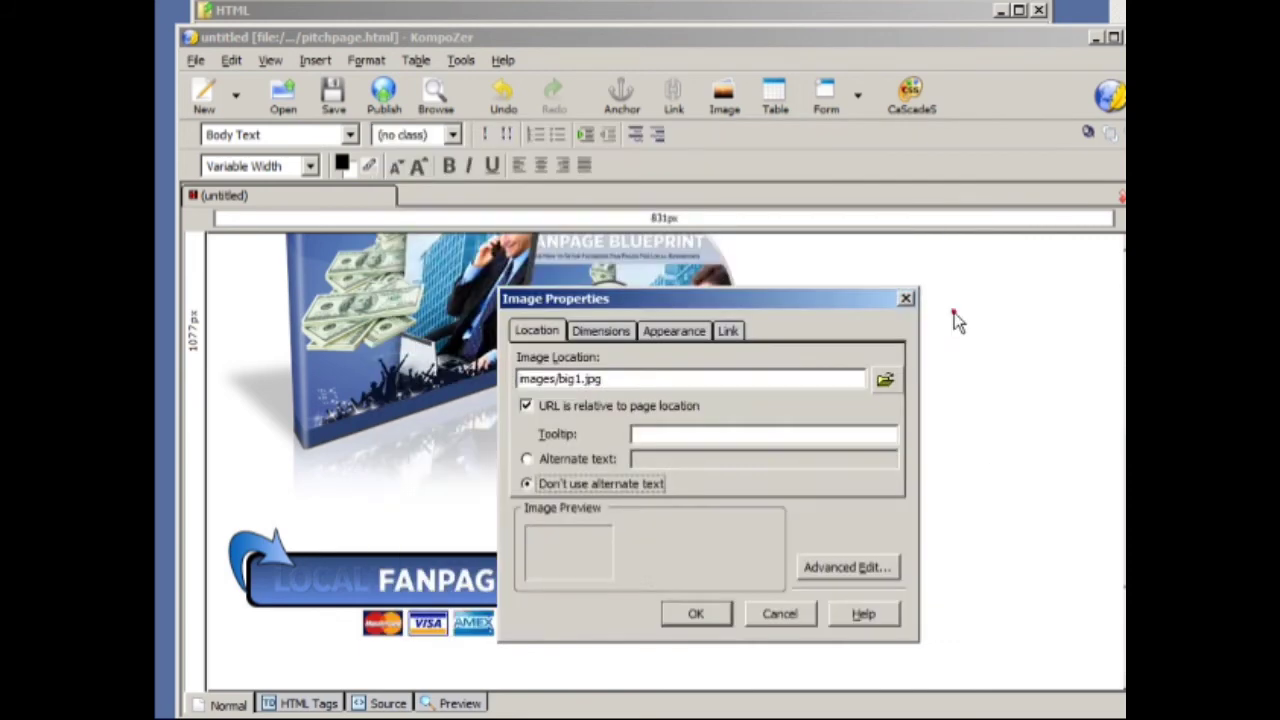
left_click(703, 614)
scroll(849, 544, "down", 3)
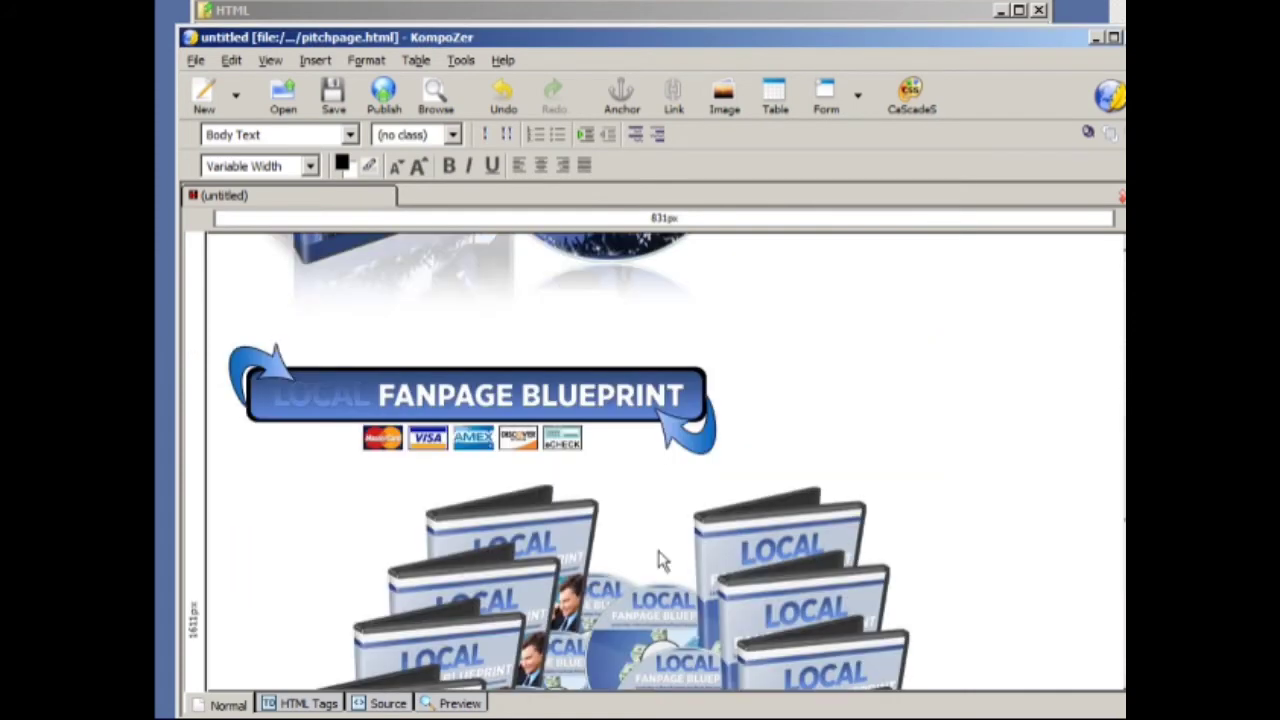
left_click(610, 568)
key("Delete")
Step: Add more blank lines beneath the header image to make room above the product cover
scroll(610, 568, "down", 3)
scroll(619, 385, "up", 1)
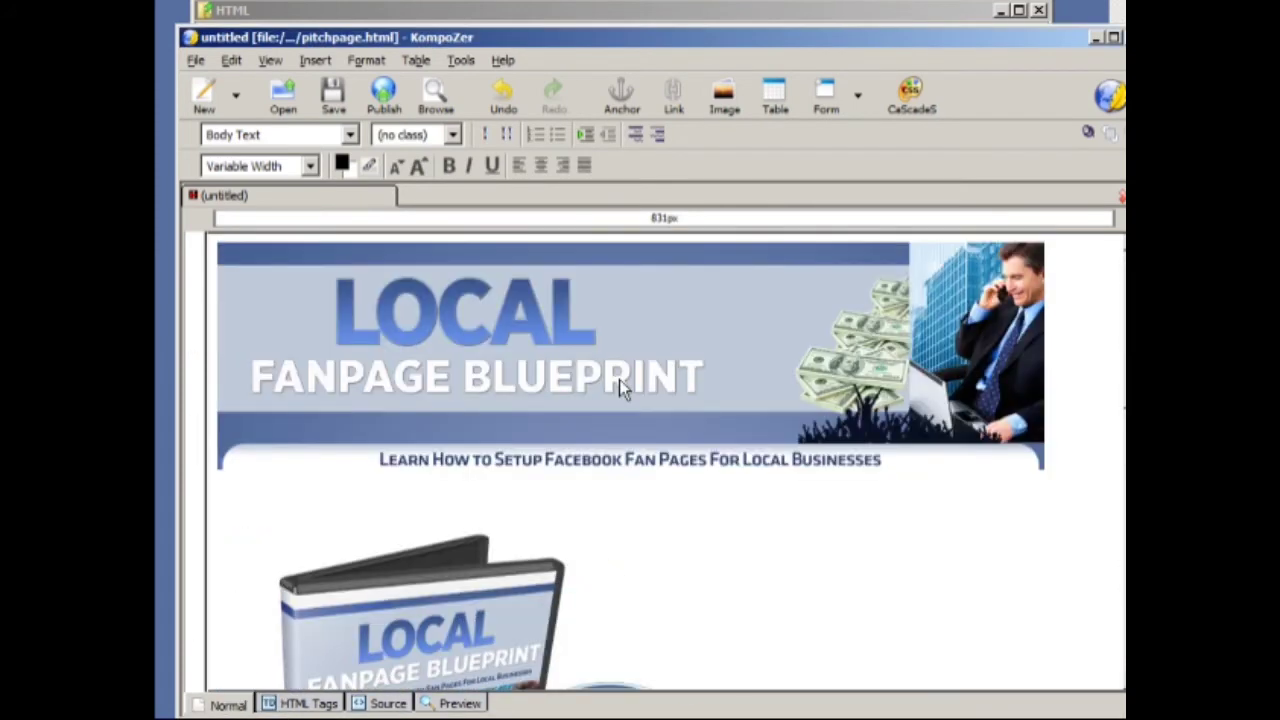
key("Return")
key("Return")
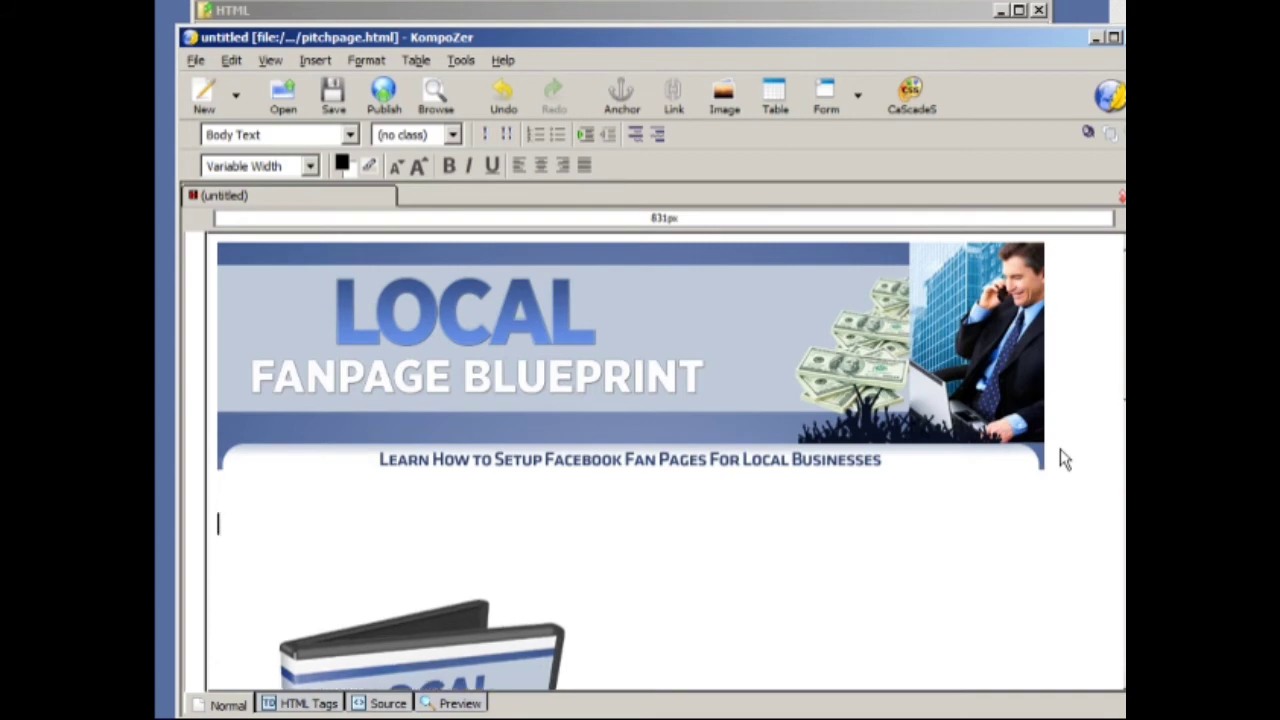
Step: Review the spacing around the cover images, place the cursor beneath the header image, and move and resize the editor window to fit the screen
scroll(1060, 449, "down", 5)
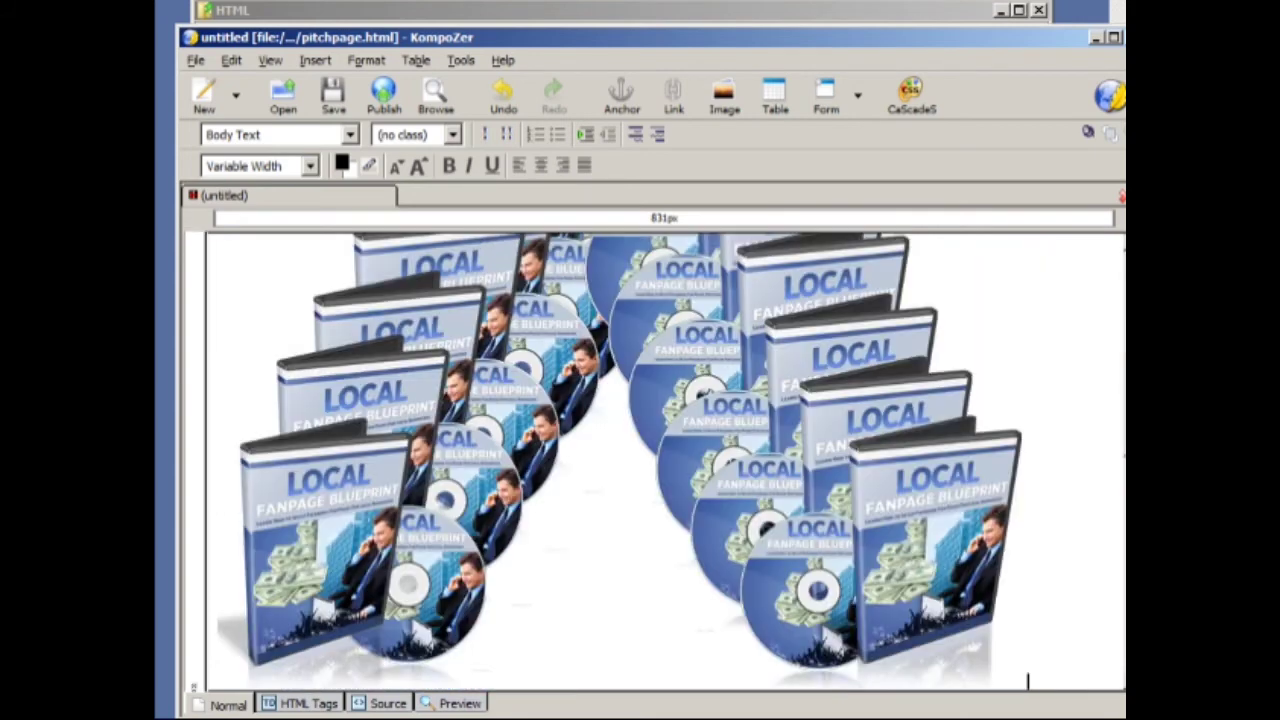
scroll(1028, 665, "down", 1)
scroll(620, 460, "down", 1)
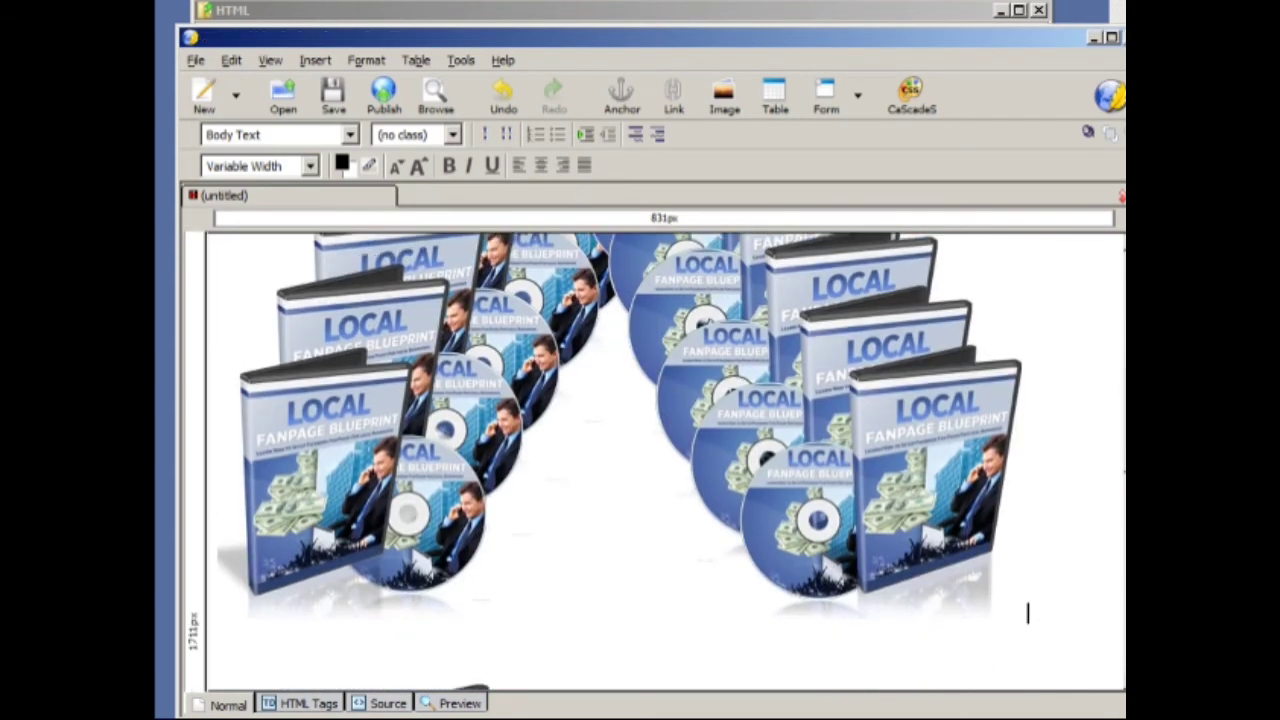
left_click_drag(1116, 405, 1106, 281)
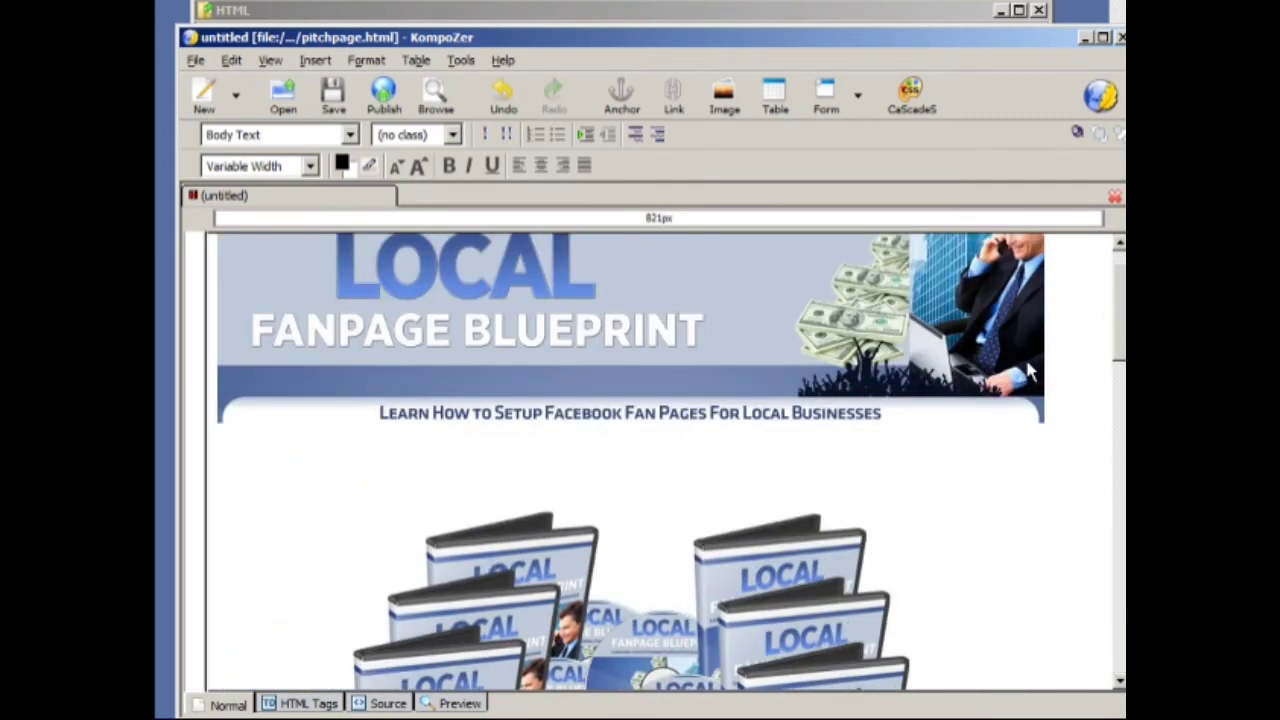
left_click(753, 474)
left_click_drag(701, 44, 679, 20)
left_click_drag(1118, 708, 1130, 706)
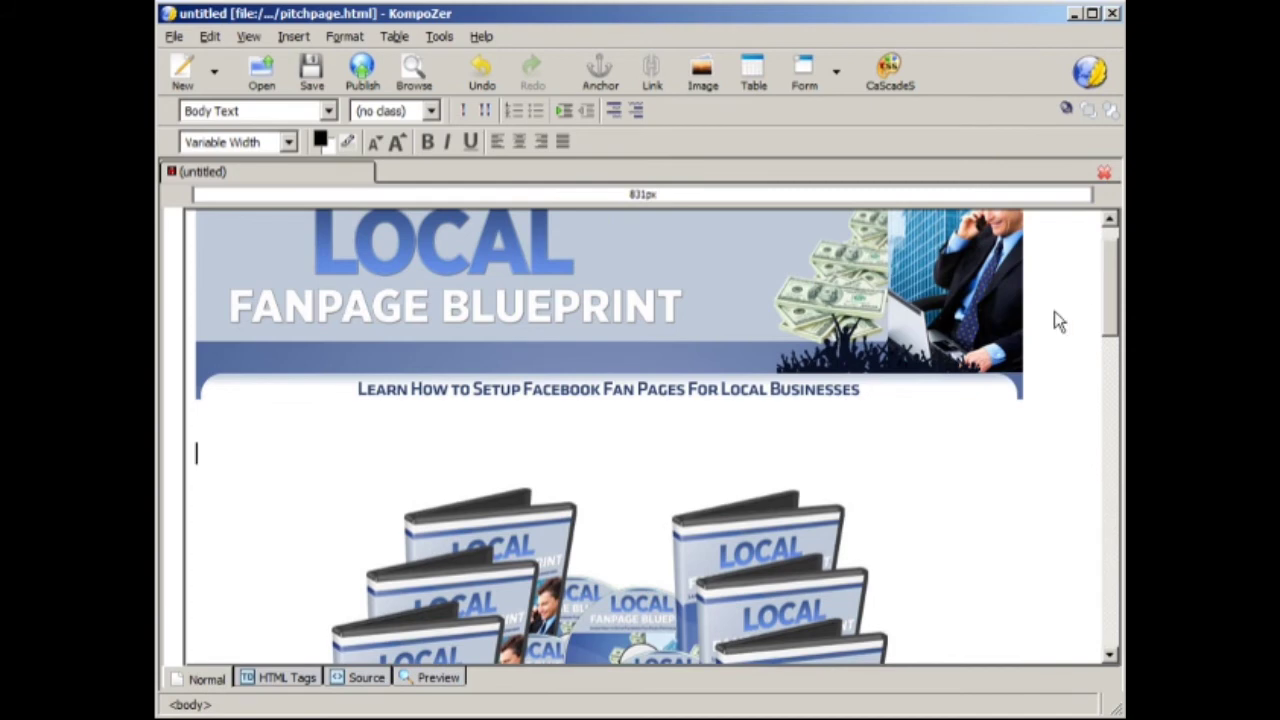
Step: Center all content on the page
left_click(210, 37)
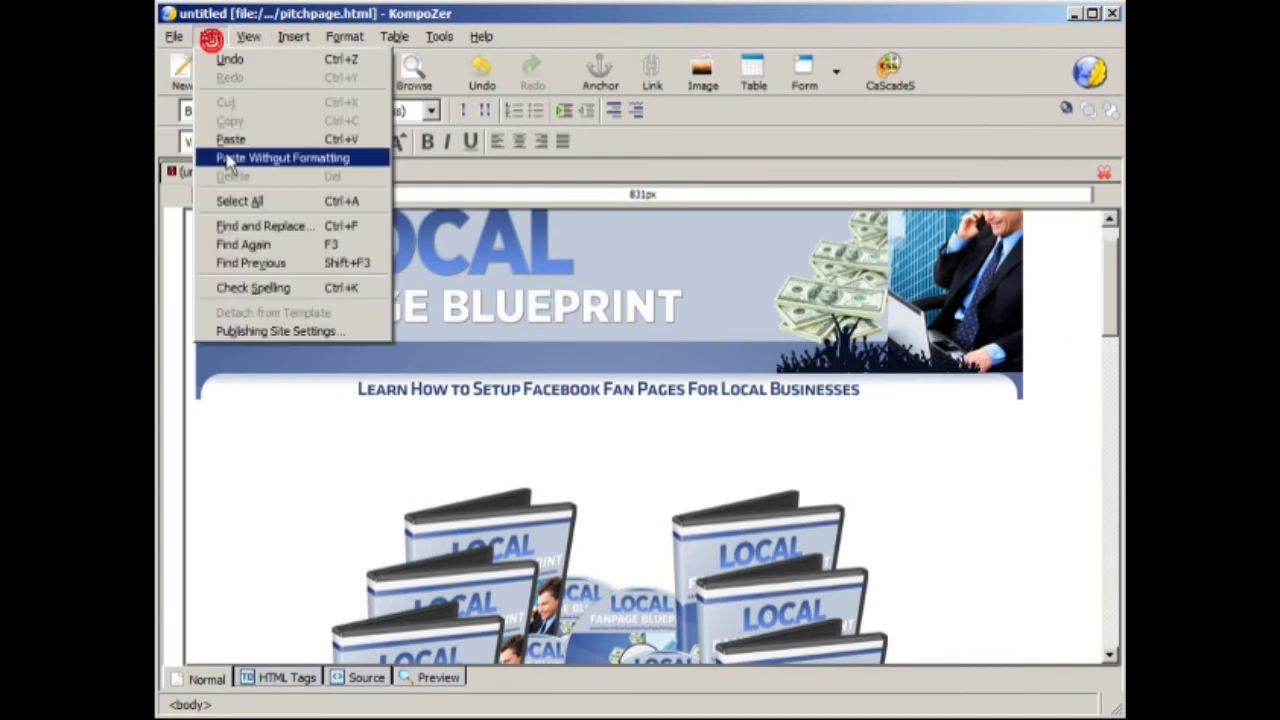
left_click(229, 201)
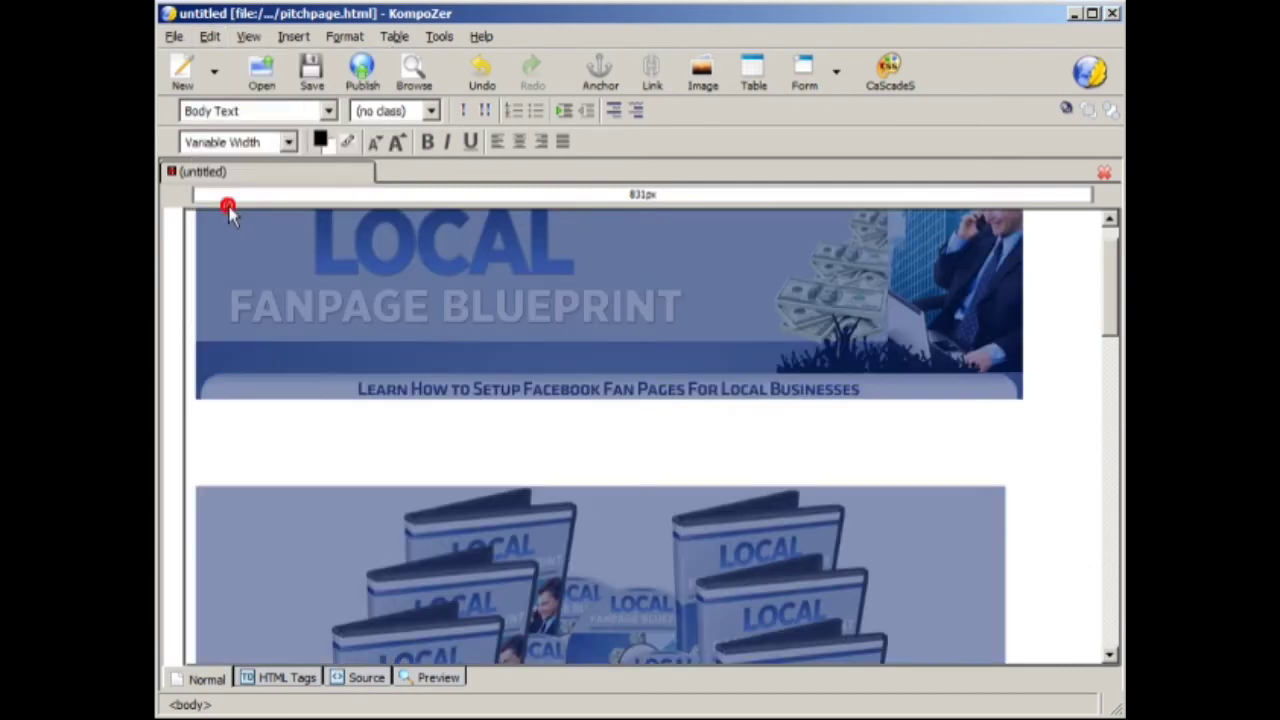
left_click(517, 143)
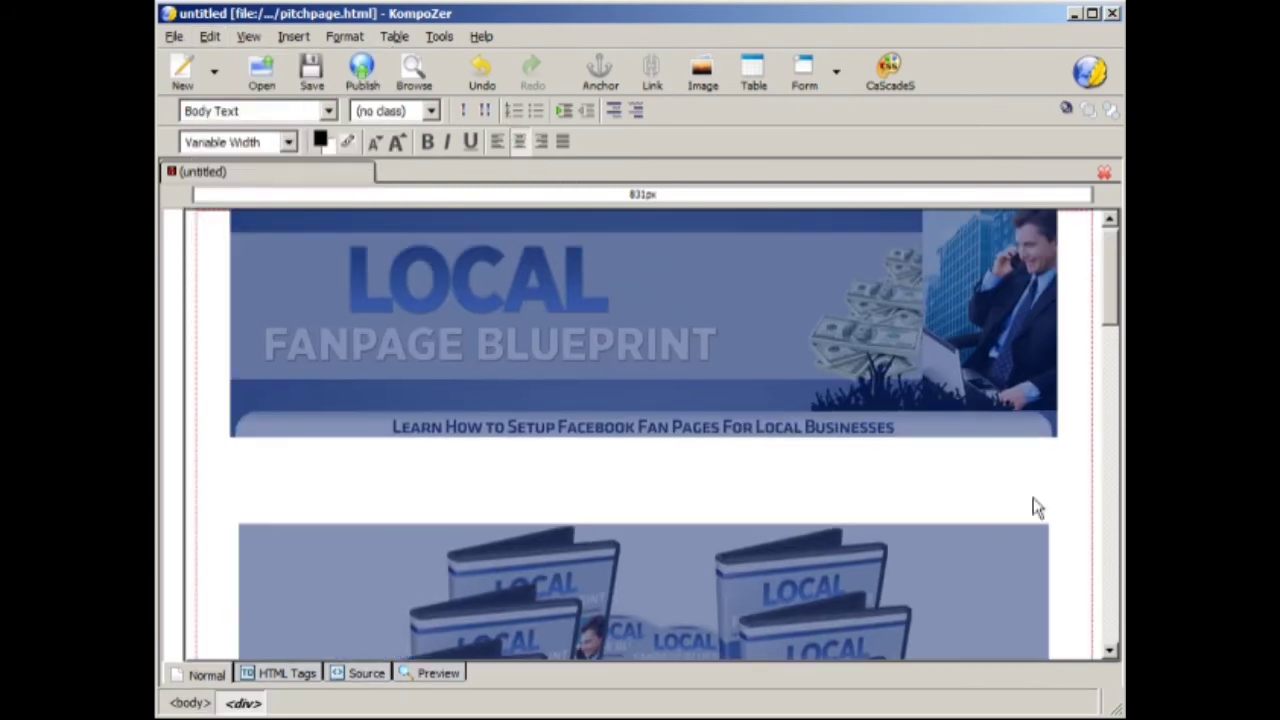
Step: Add the placeholder lines "Headline" and "Subheadline" beneath the header image, separated by blank lines
left_click(1010, 478)
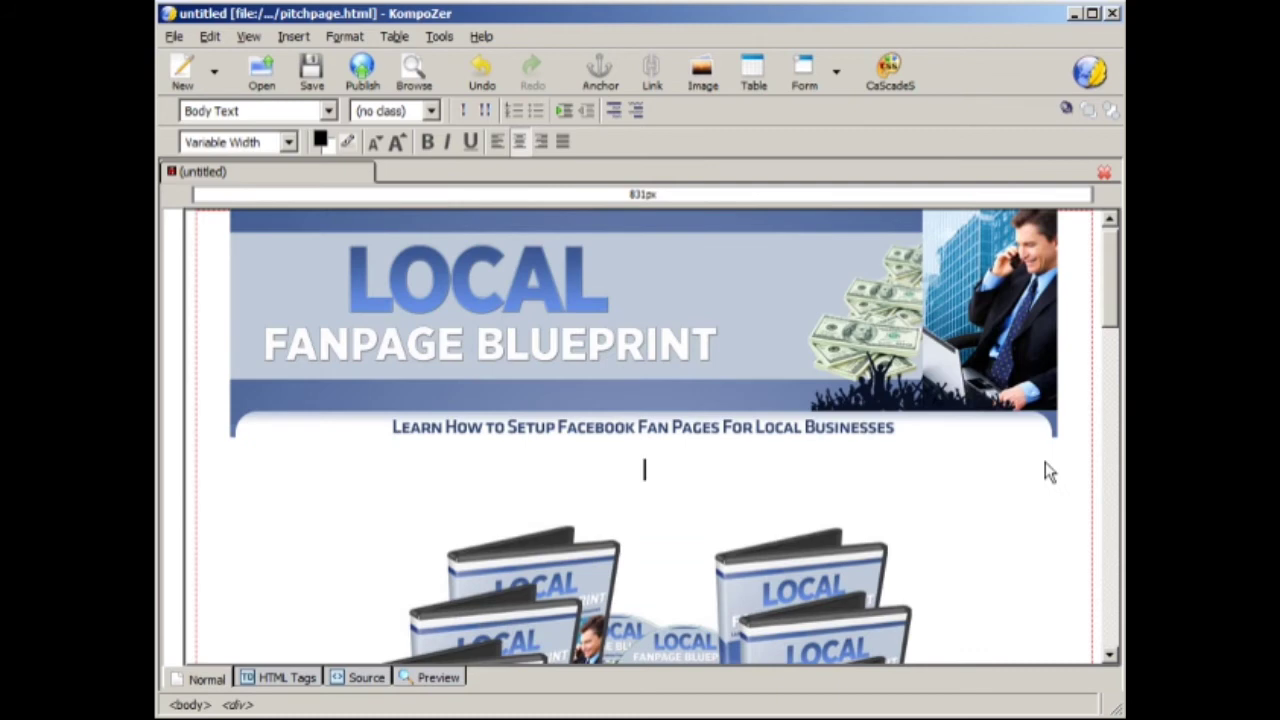
key("Return")
scroll(1045, 464, "down", 1)
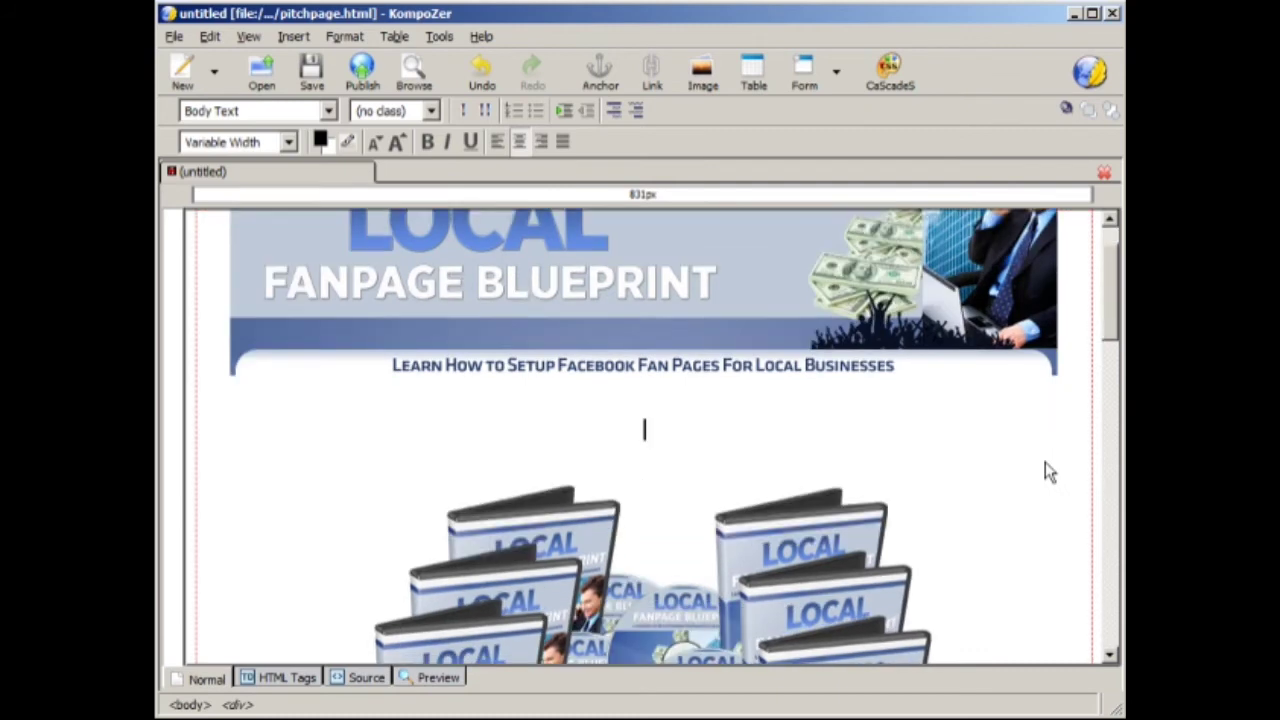
scroll(1045, 464, "up", 1)
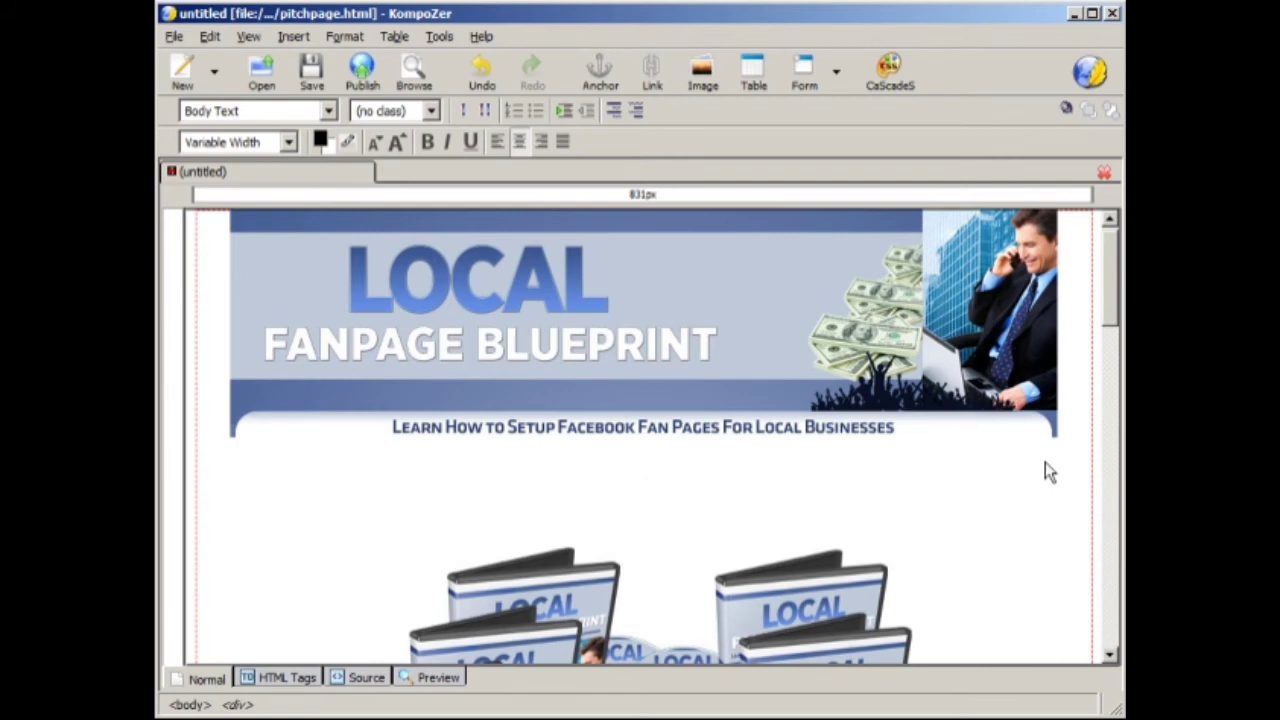
type("Headline")
key("Return")
key("Return")
type("Sub")
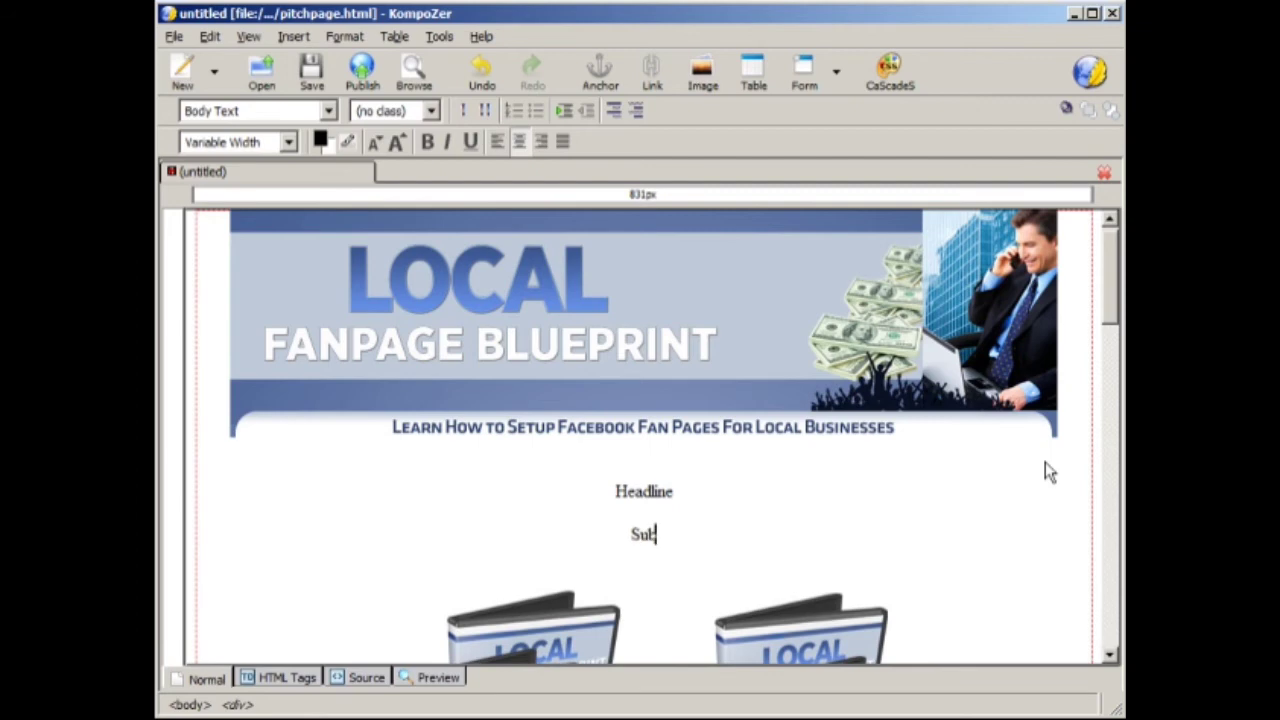
type("headline")
key("Return")
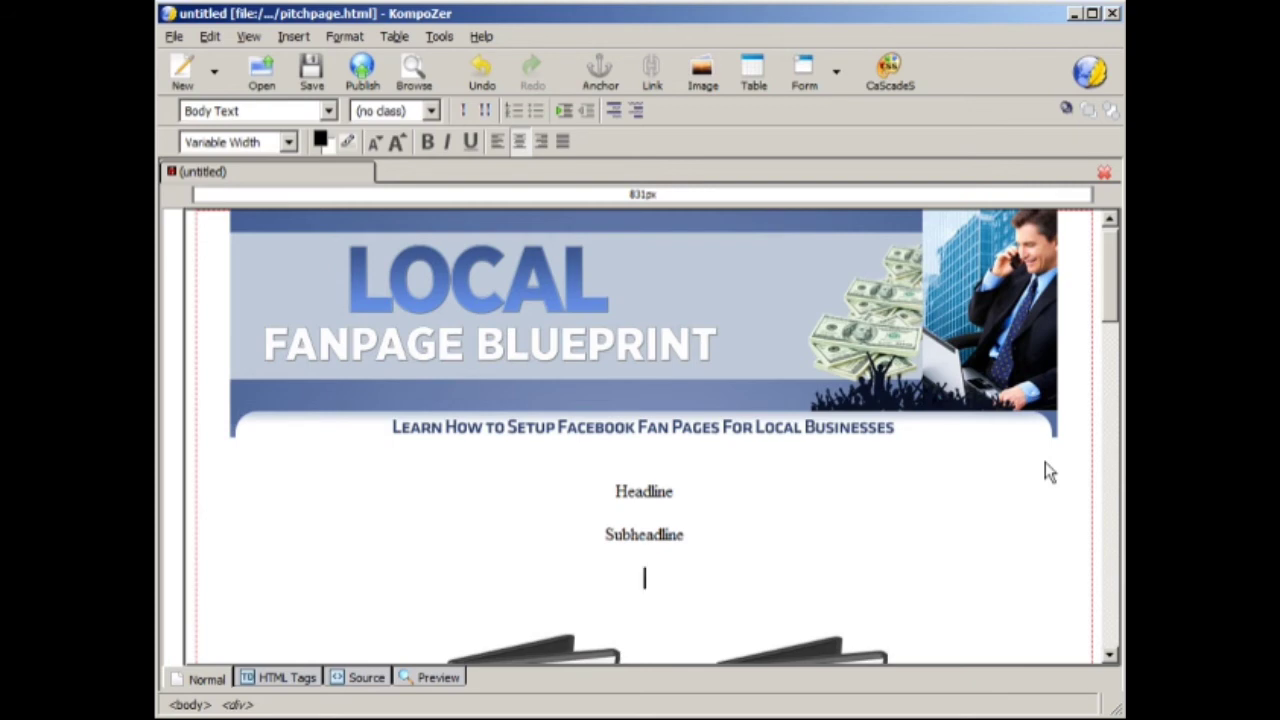
Step: Add the placeholder lines "Introduction" and "Relate to the Customer's Needs, Problems, Wants..." below the subheadline
type("Introduction")
key("Return")
key("Return")
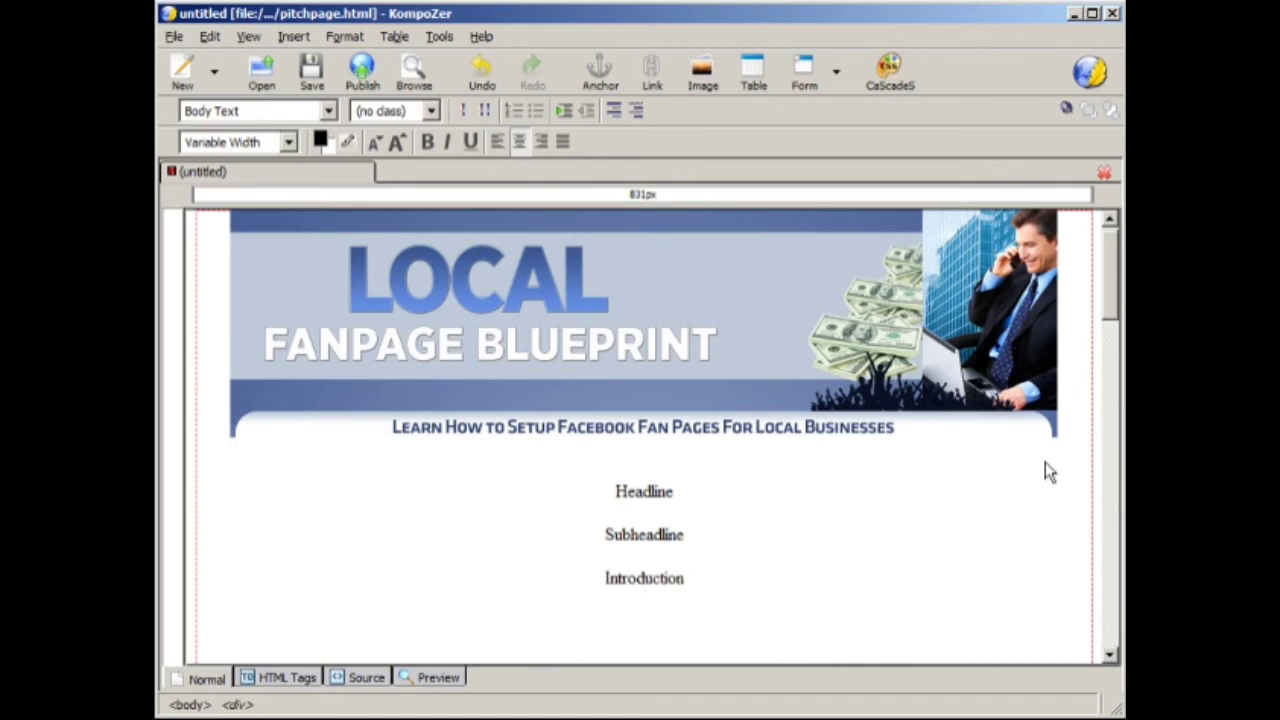
type("Relate to the Customer")
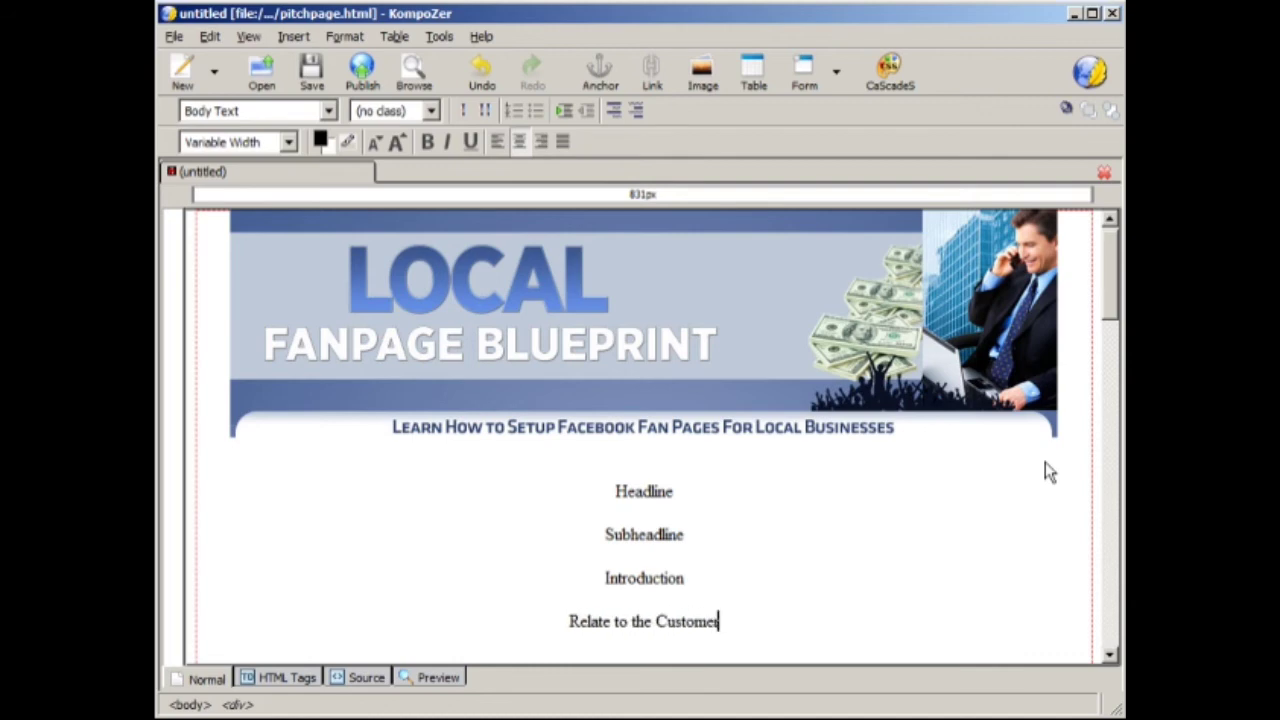
type("'s Needs, P")
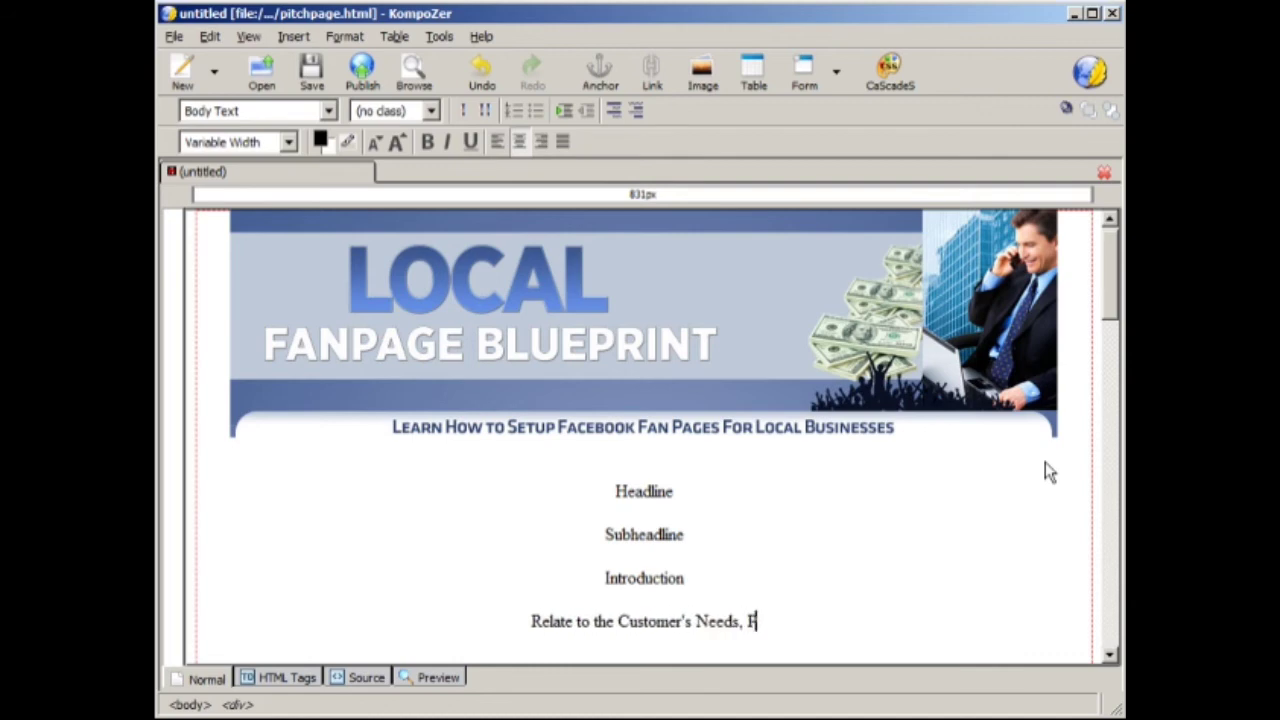
type("roblems, W")
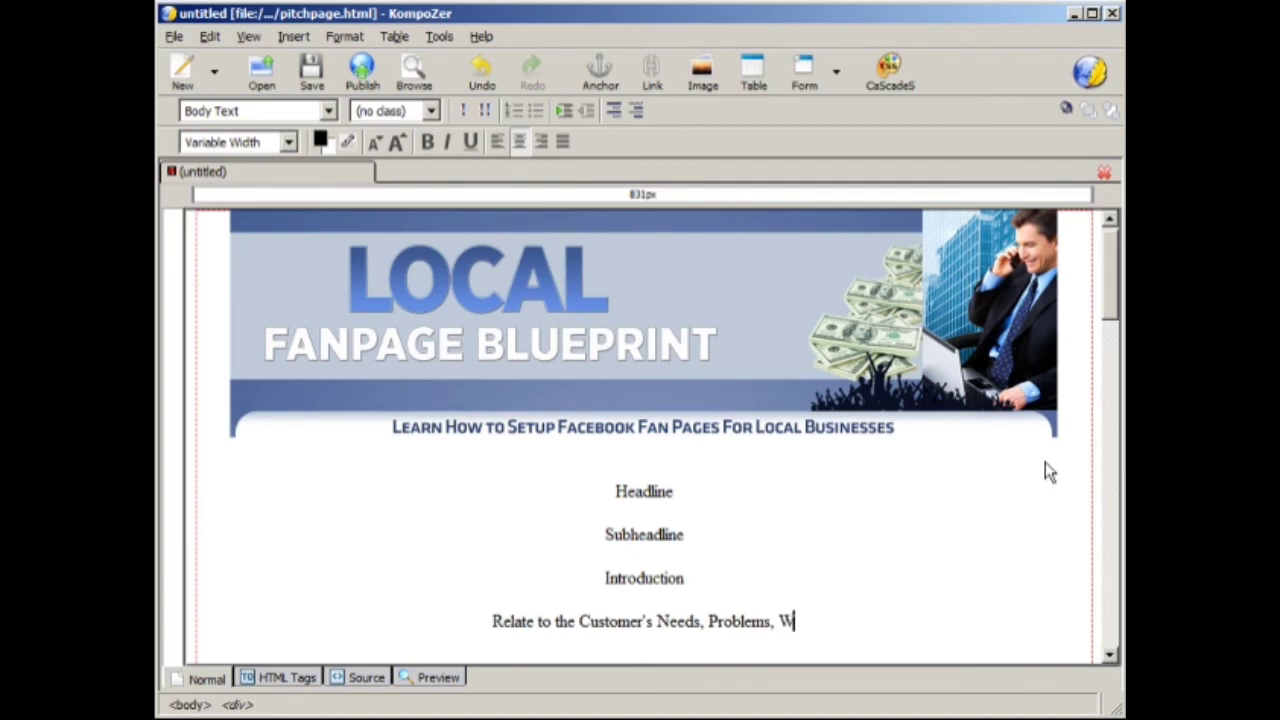
type("ants...")
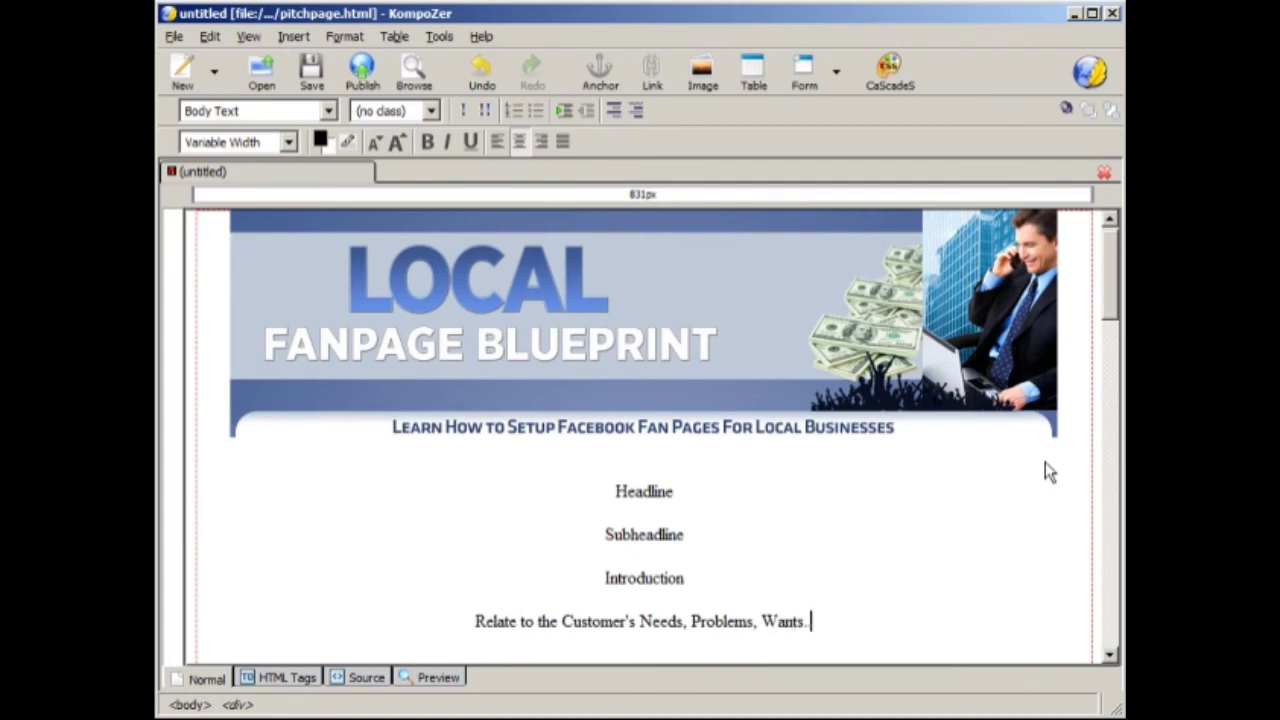
key("Return")
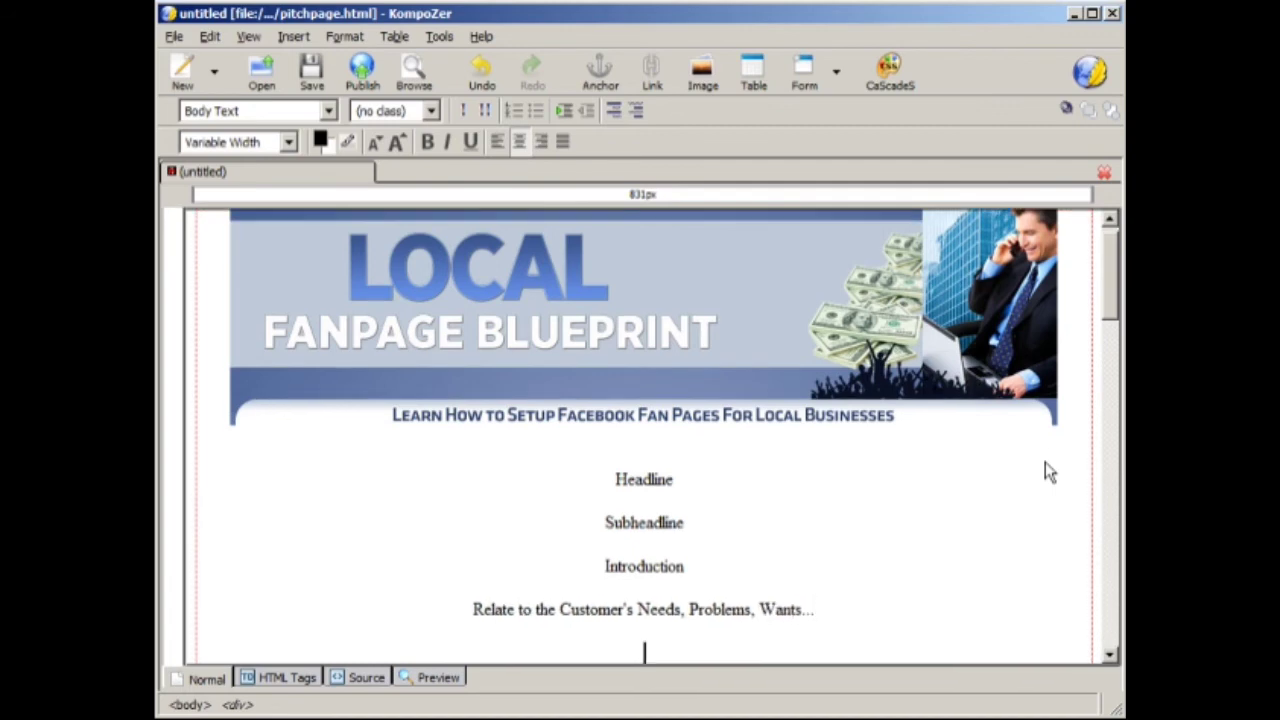
Step: Add the line "Introduce the solution and product name" above the product cover image, followed by a line break
scroll(808, 392, "down", 5)
type("I")
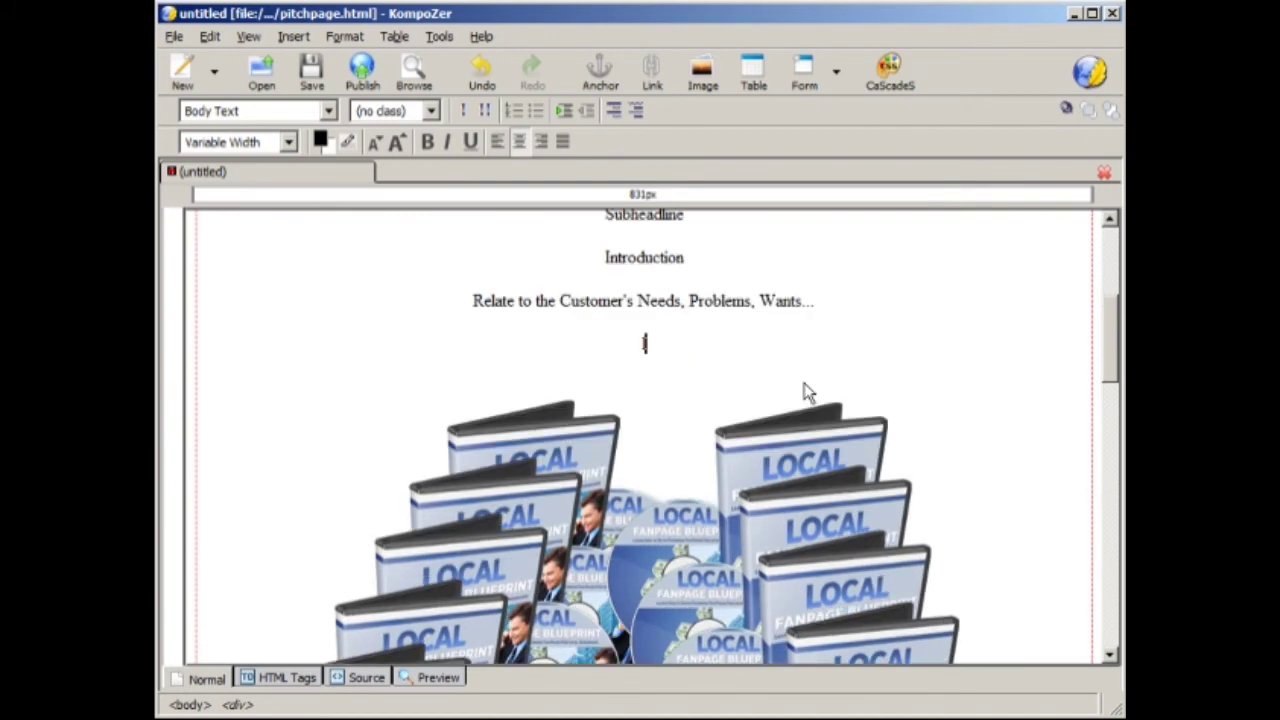
type("ntroduce the")
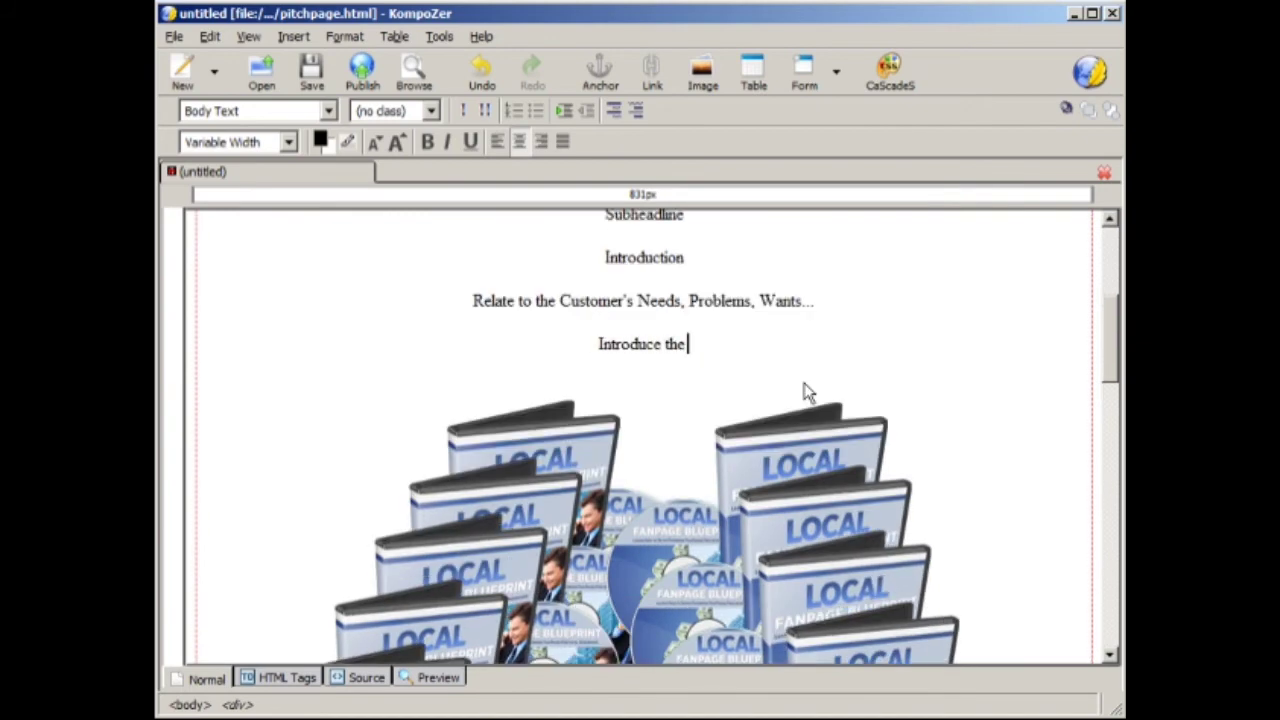
type(" solution")
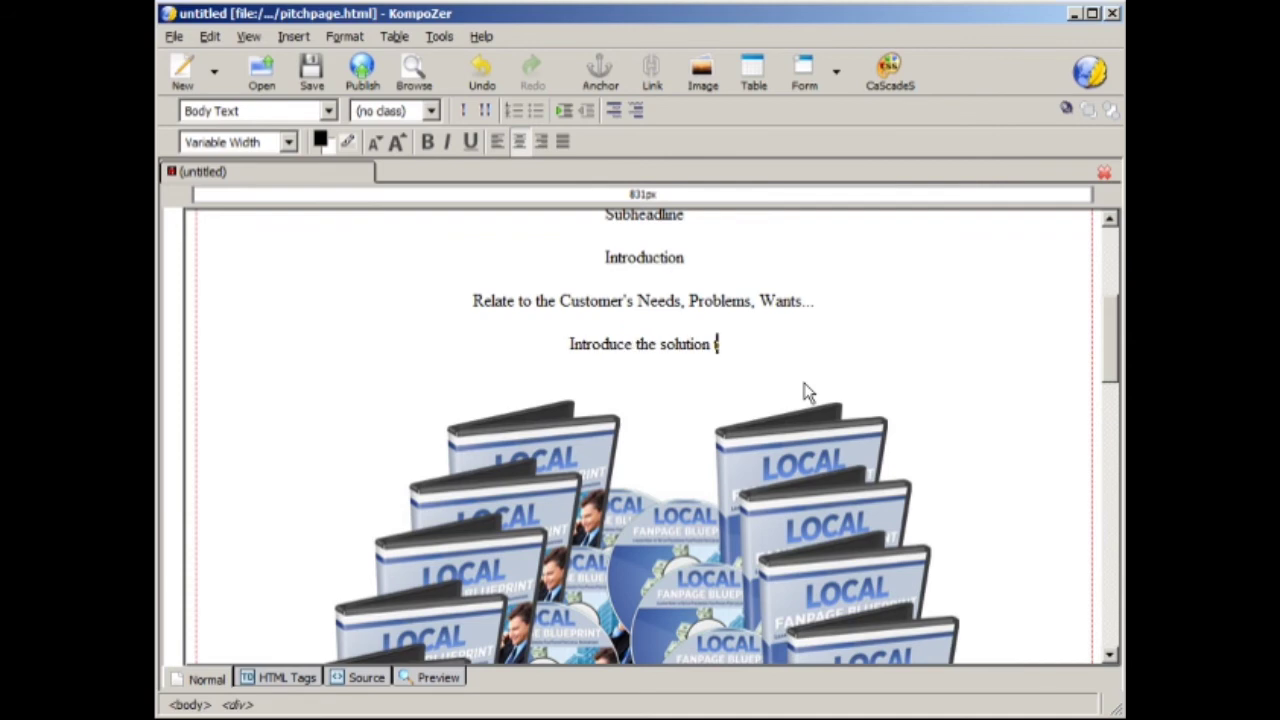
type(" and product name")
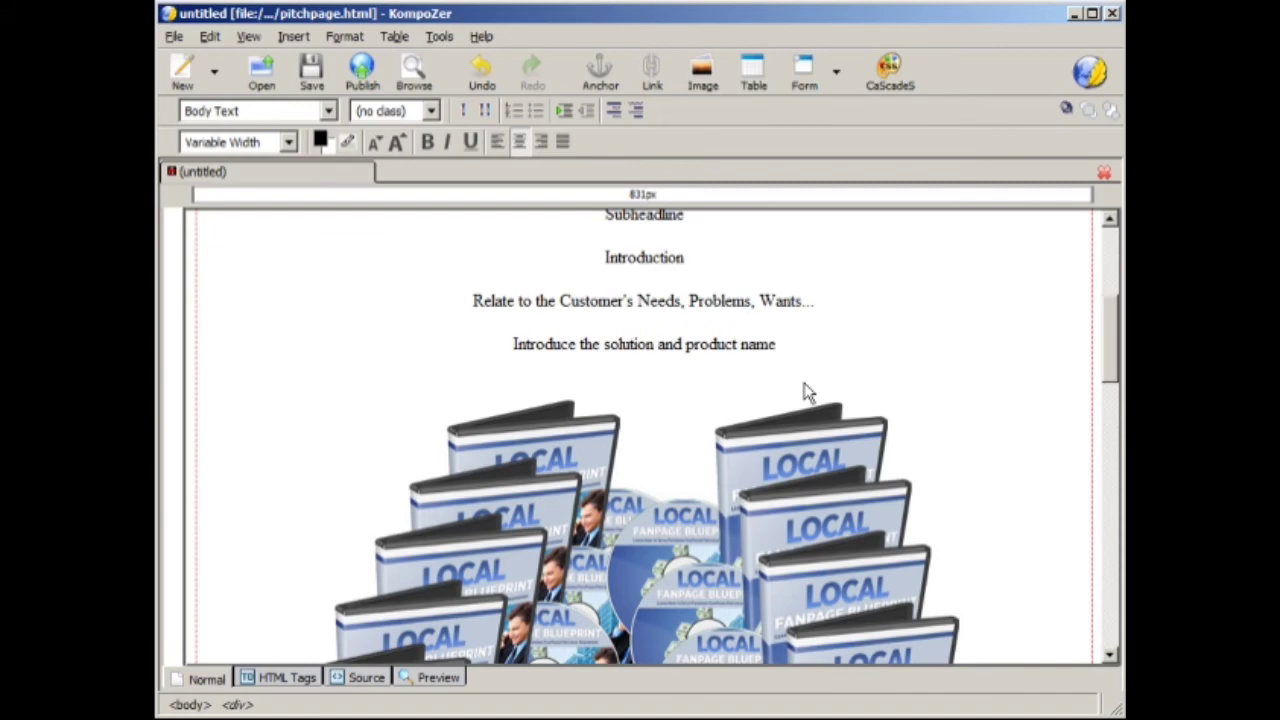
key("Return")
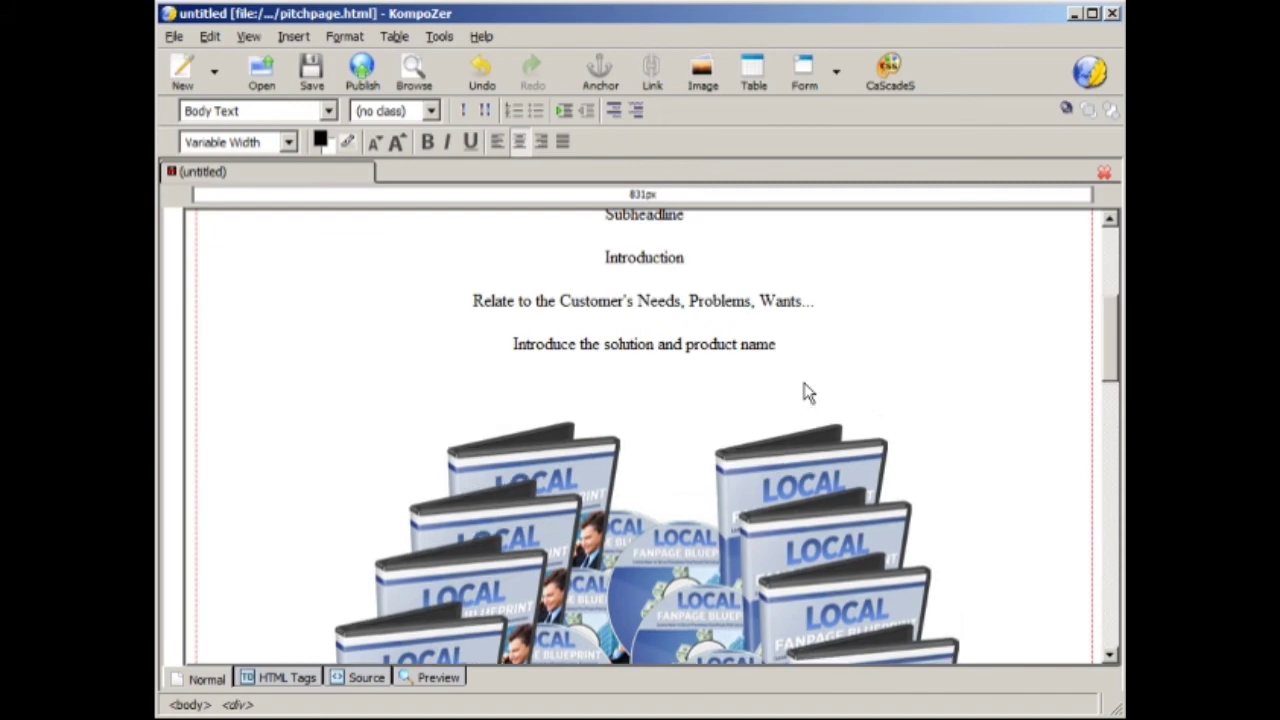
scroll(750, 400, "down", 8)
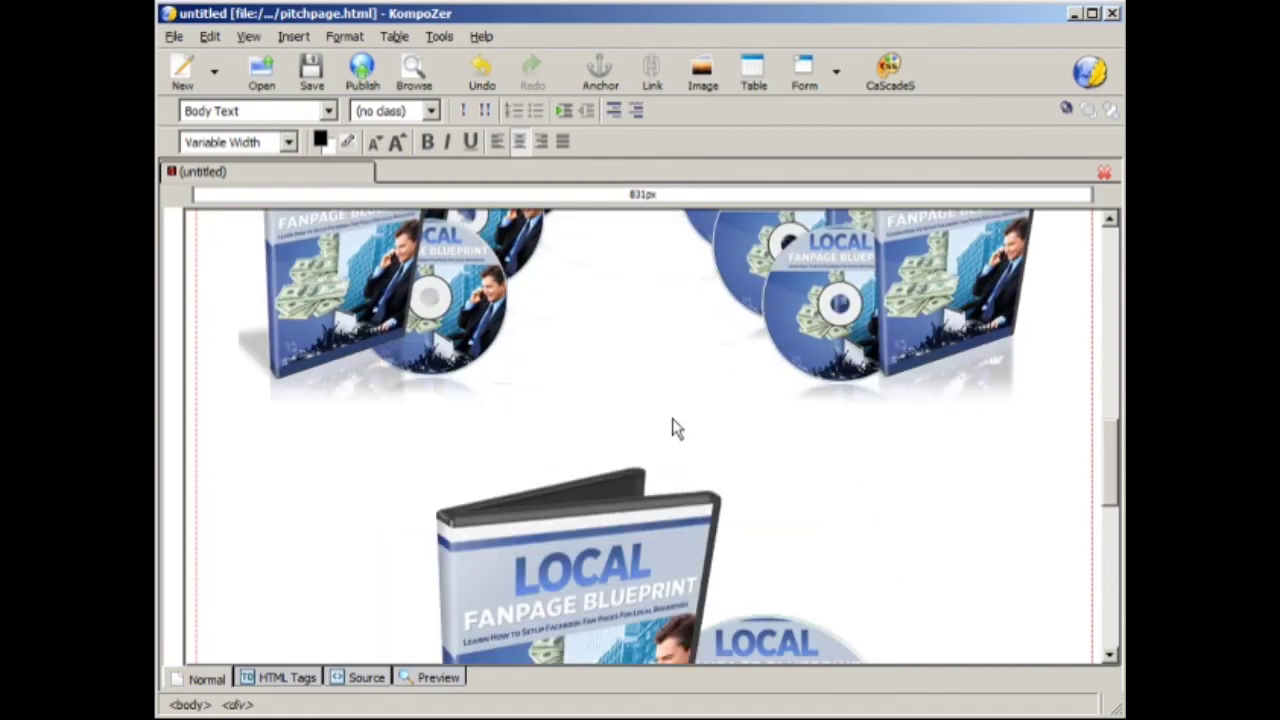
left_click(668, 428)
Step: Format the word "Headline" as Heading 1 in the Helvetica, Arial font
scroll(668, 430, "up", 4)
scroll(670, 428, "up", 5)
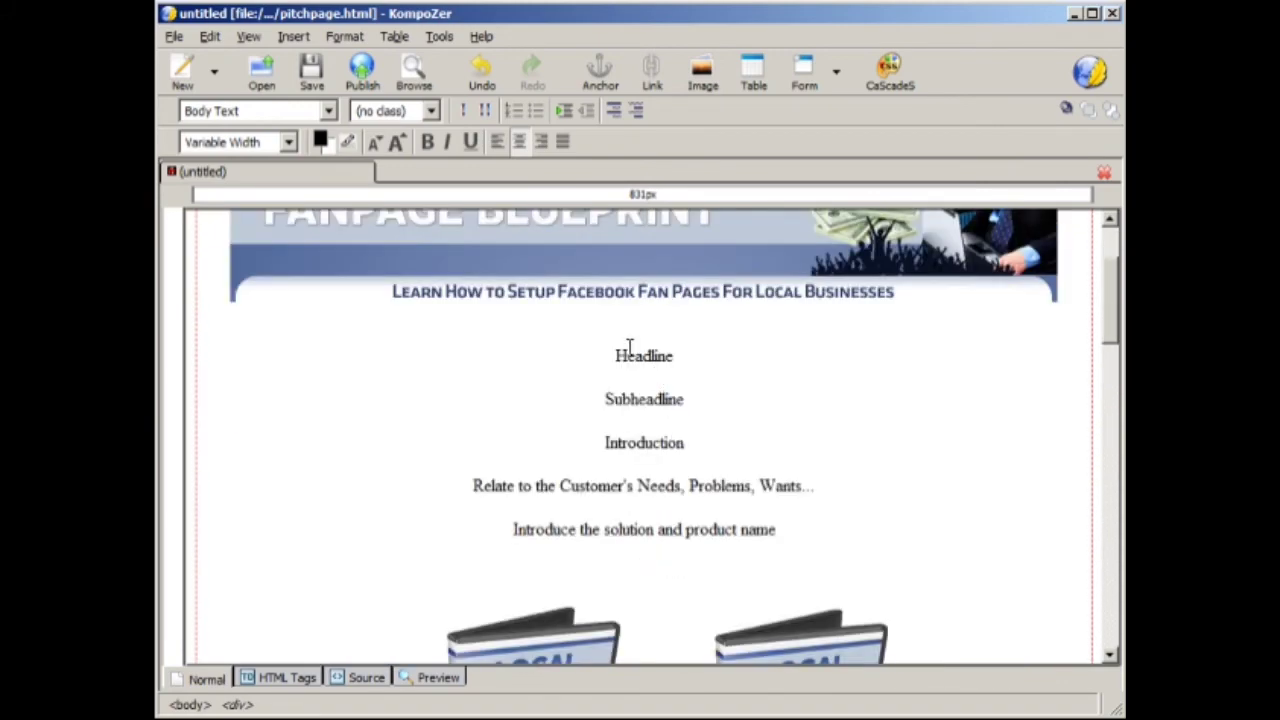
left_click_drag(614, 356, 673, 356)
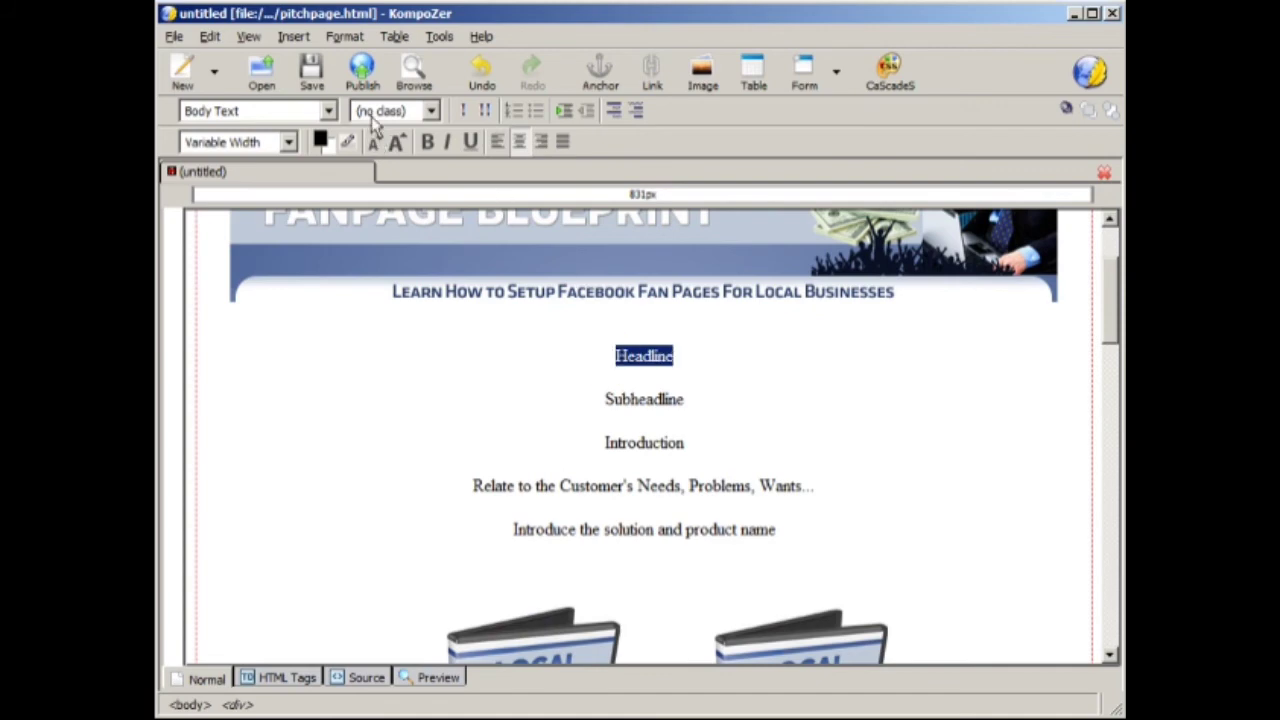
left_click(328, 111)
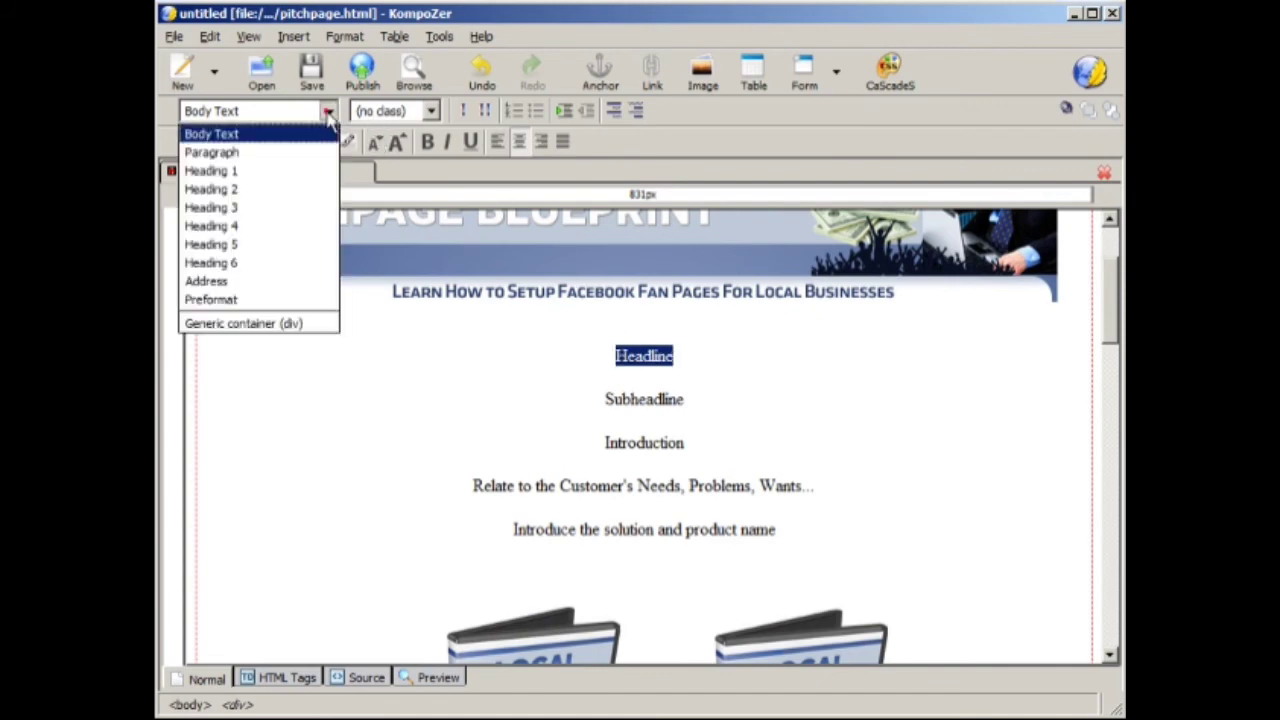
left_click(313, 178)
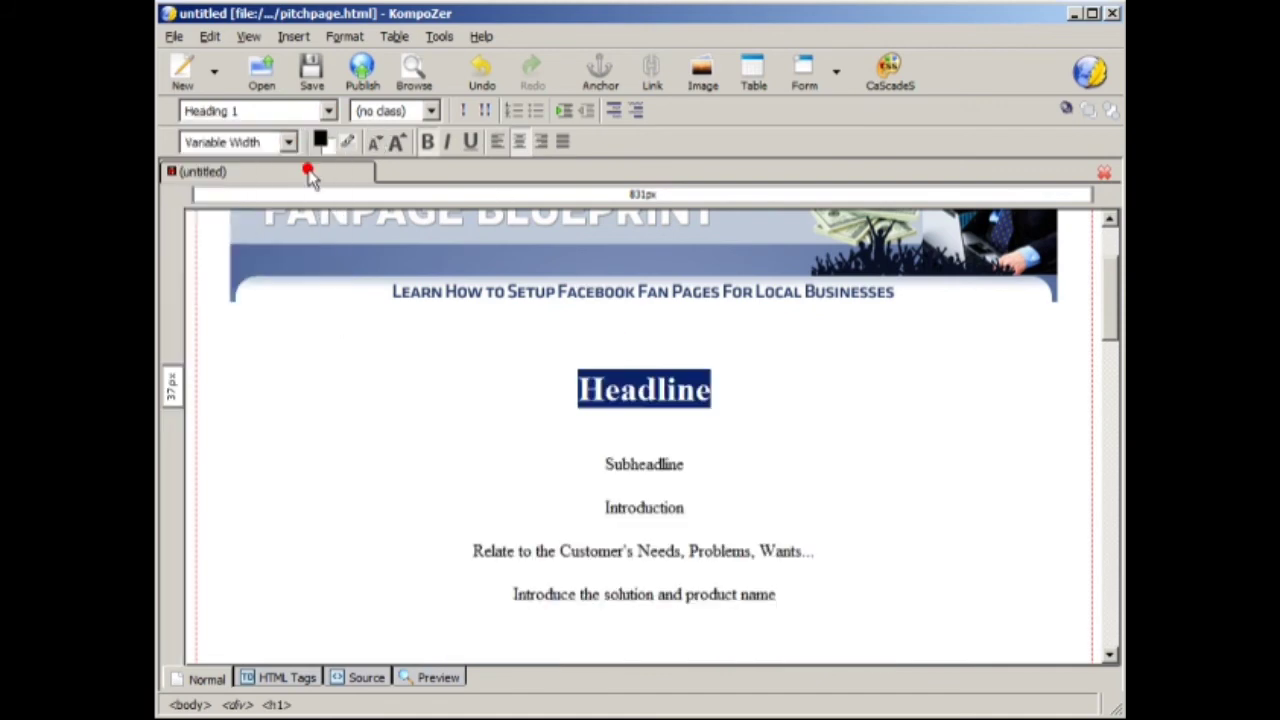
left_click(443, 112)
left_click(288, 141)
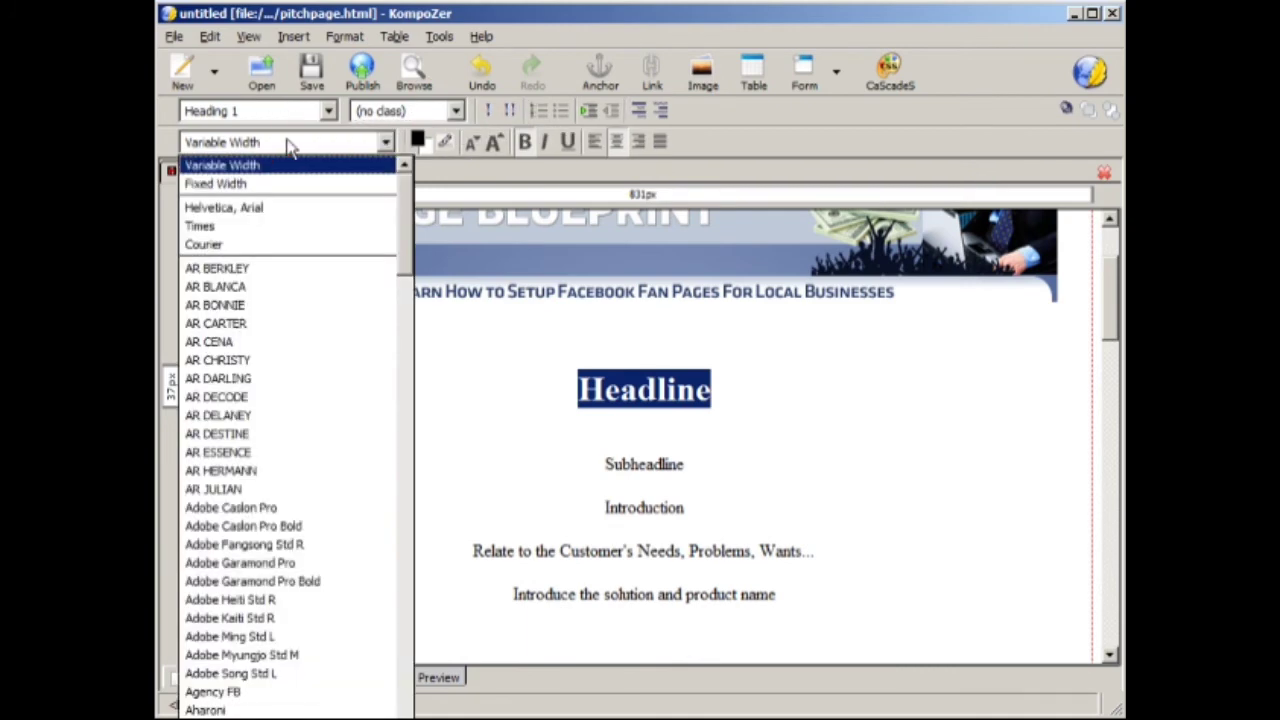
left_click(286, 210)
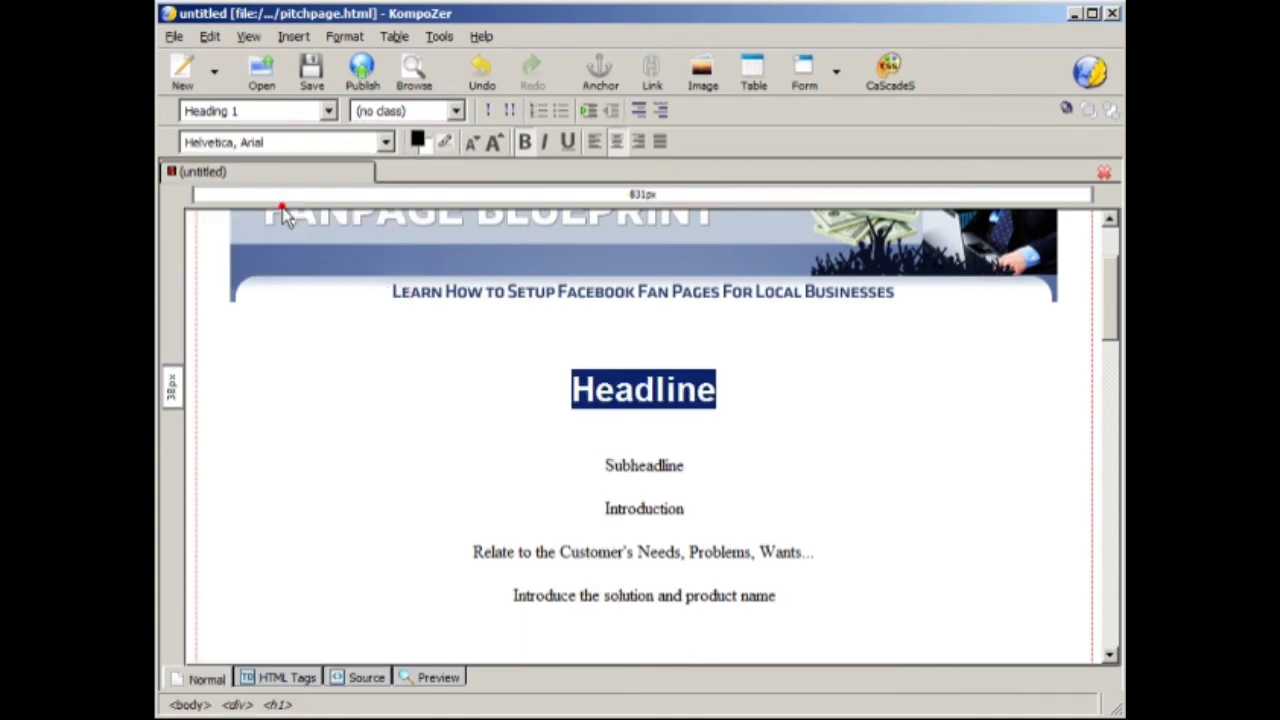
Step: Set the text color of "Headline" to red from the predefined colors
left_click(417, 141)
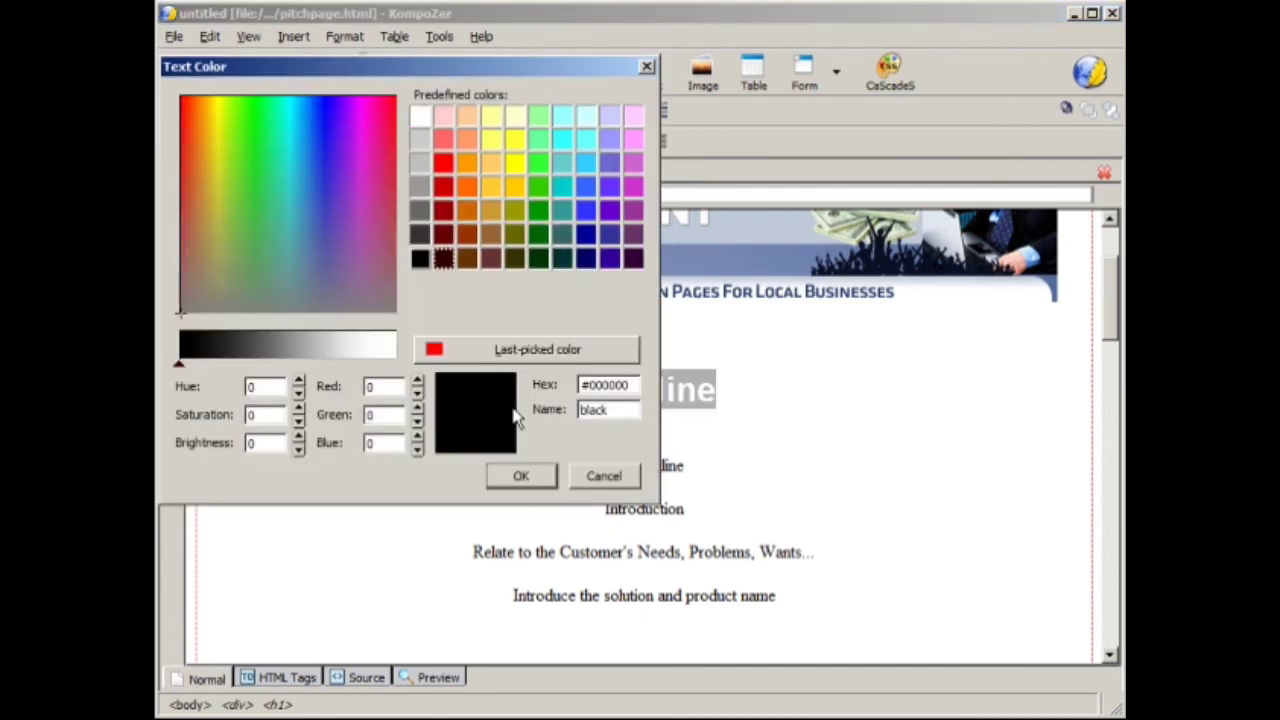
left_click(521, 476)
left_click(586, 388)
left_click_drag(548, 388, 735, 394)
left_click(418, 142)
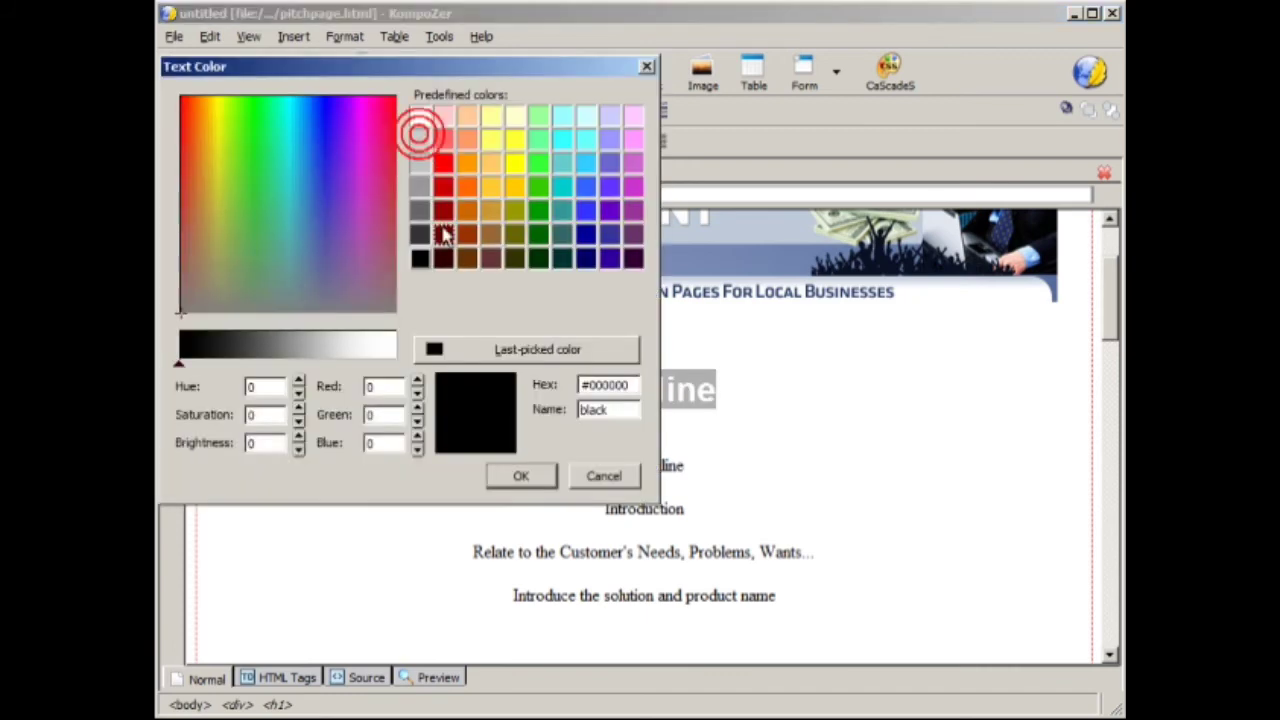
left_click(443, 163)
left_click(521, 476)
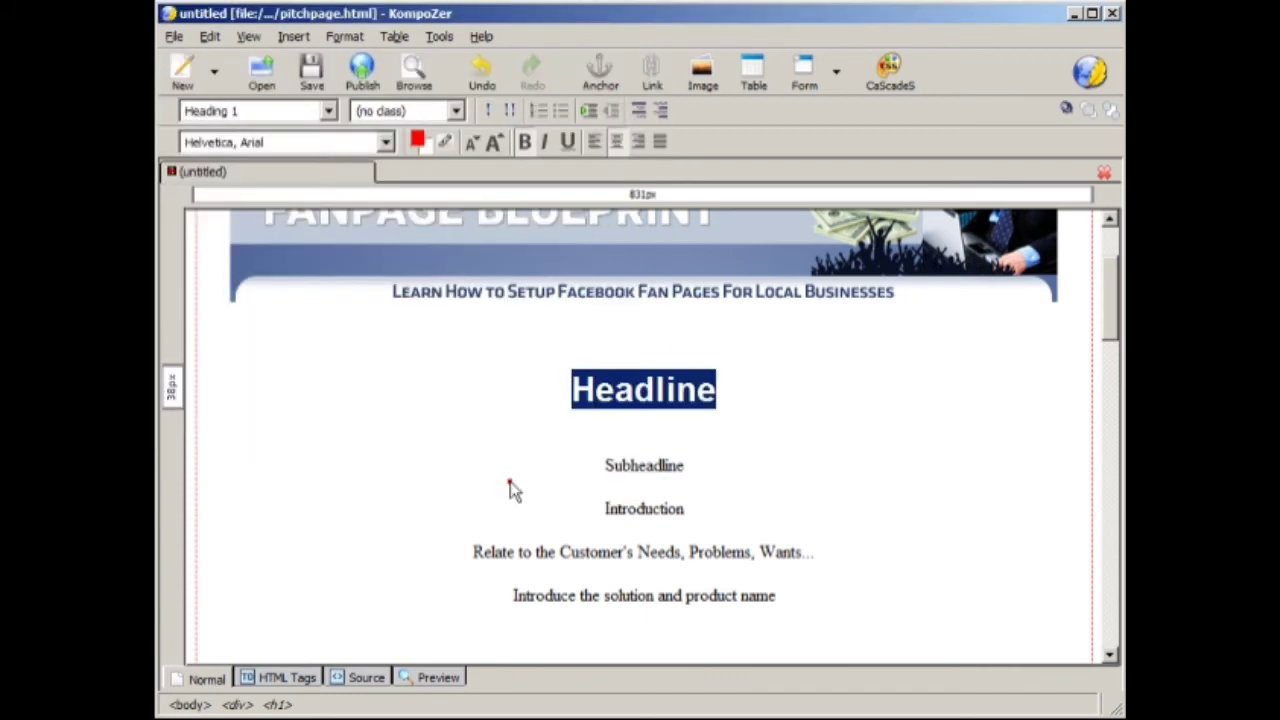
Step: Try out larger text sizes on "Headline" and reduce it again
left_click(495, 144)
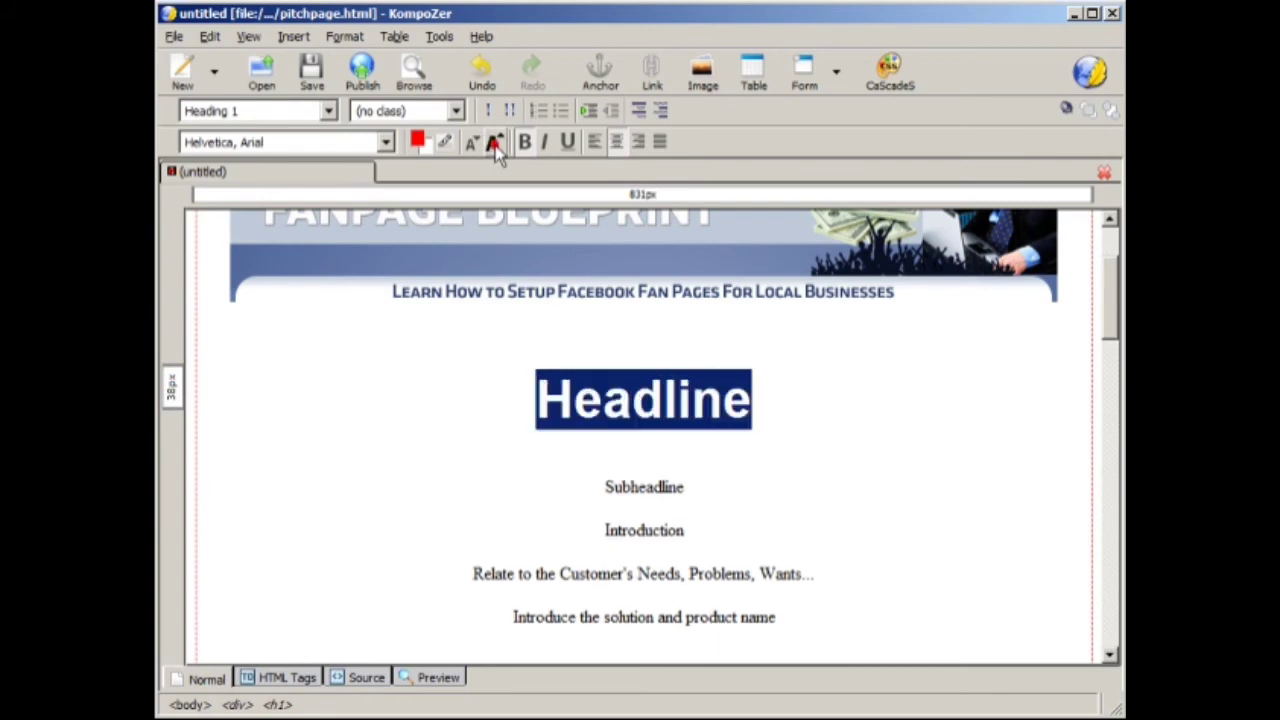
left_click(493, 143)
left_click(472, 143)
left_click(474, 145)
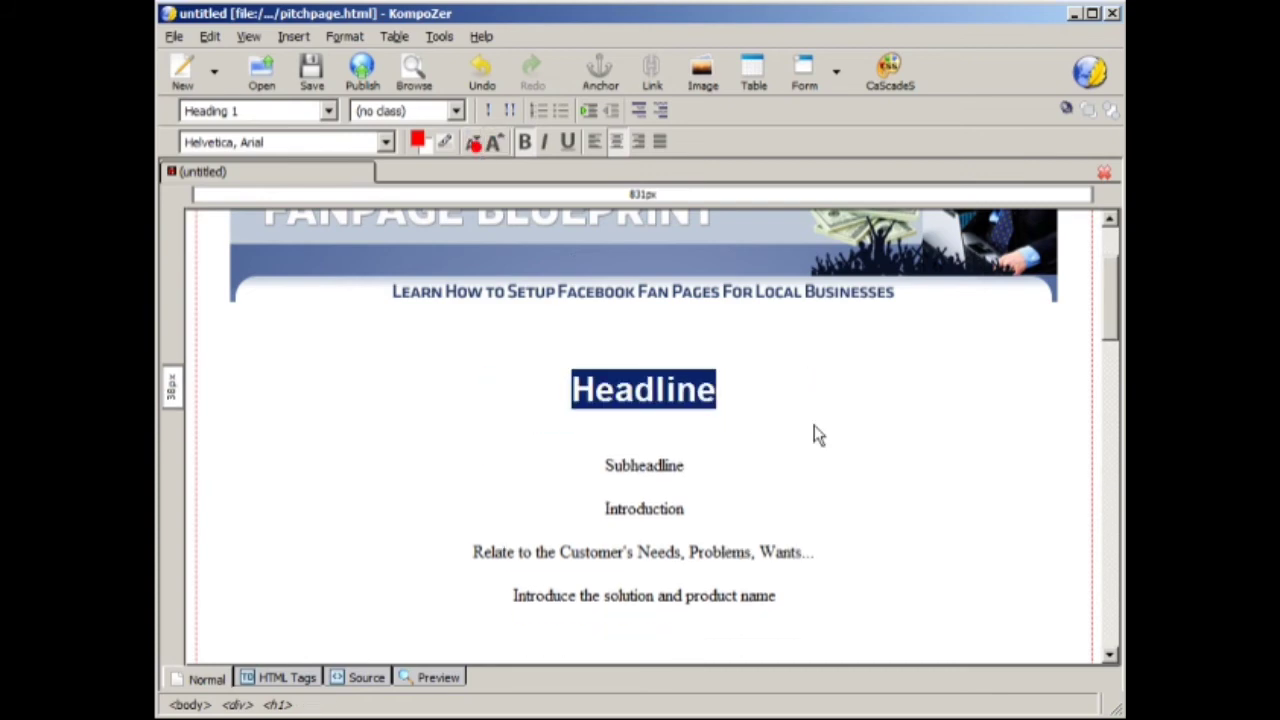
Step: Set the text color of the word "Subheadline" to dark blue from the predefined colors
left_click(746, 389)
scroll(748, 389, "down", 1)
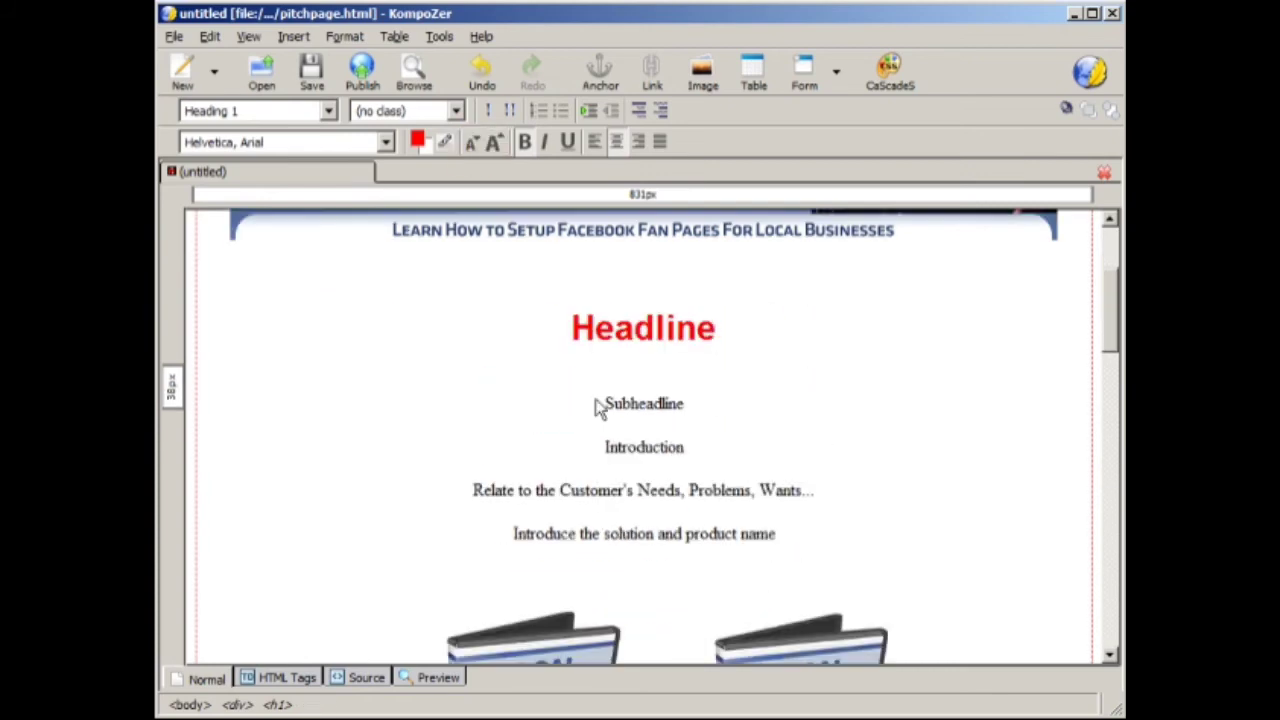
left_click_drag(596, 403, 686, 405)
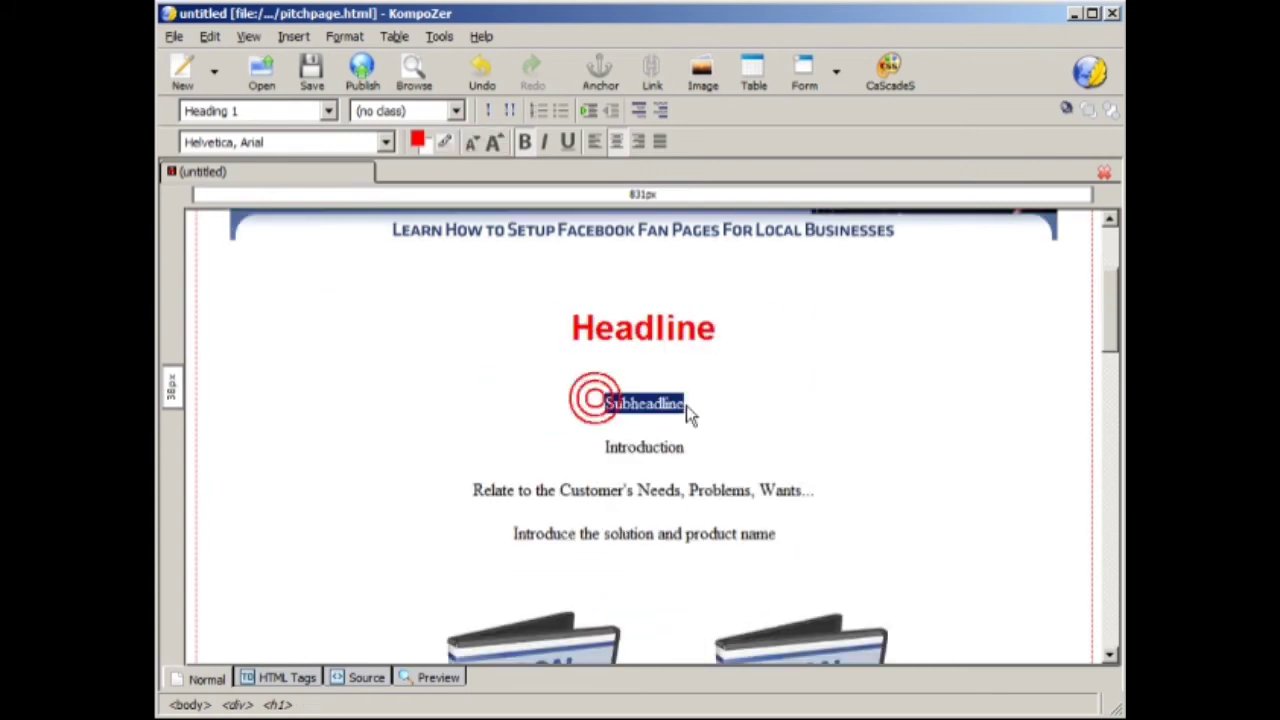
left_click(417, 142)
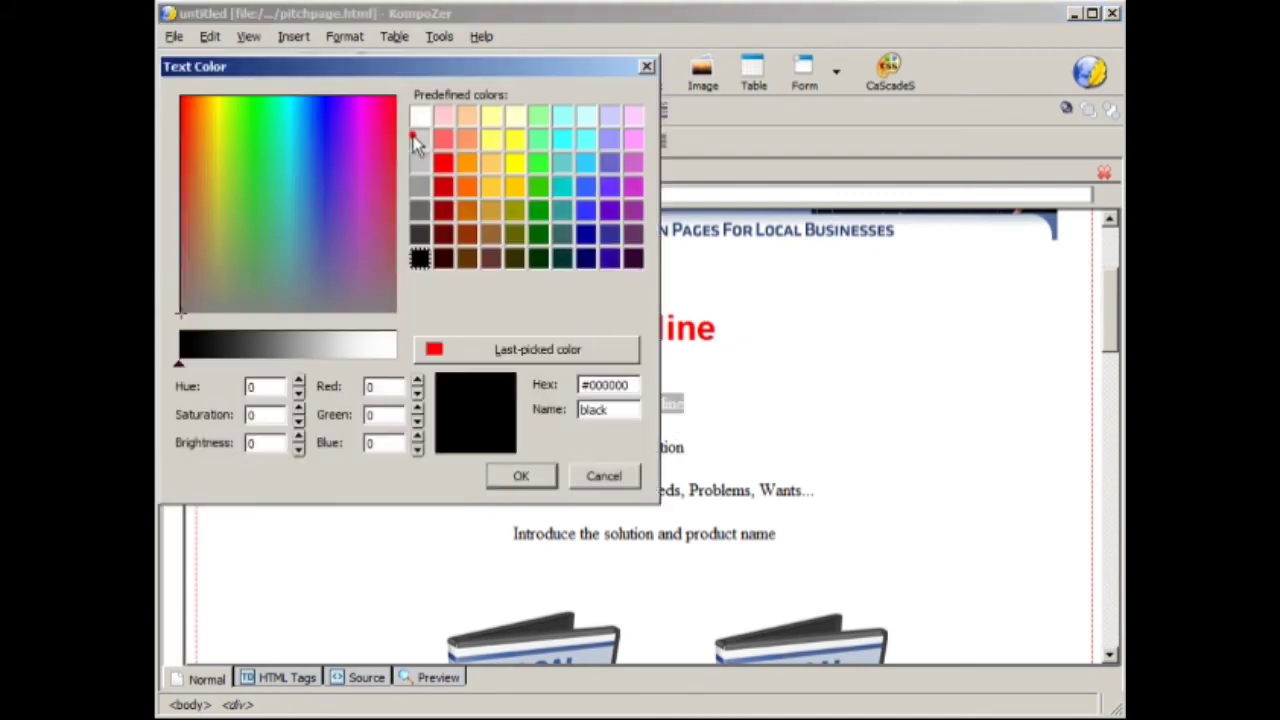
left_click(588, 234)
left_click(521, 476)
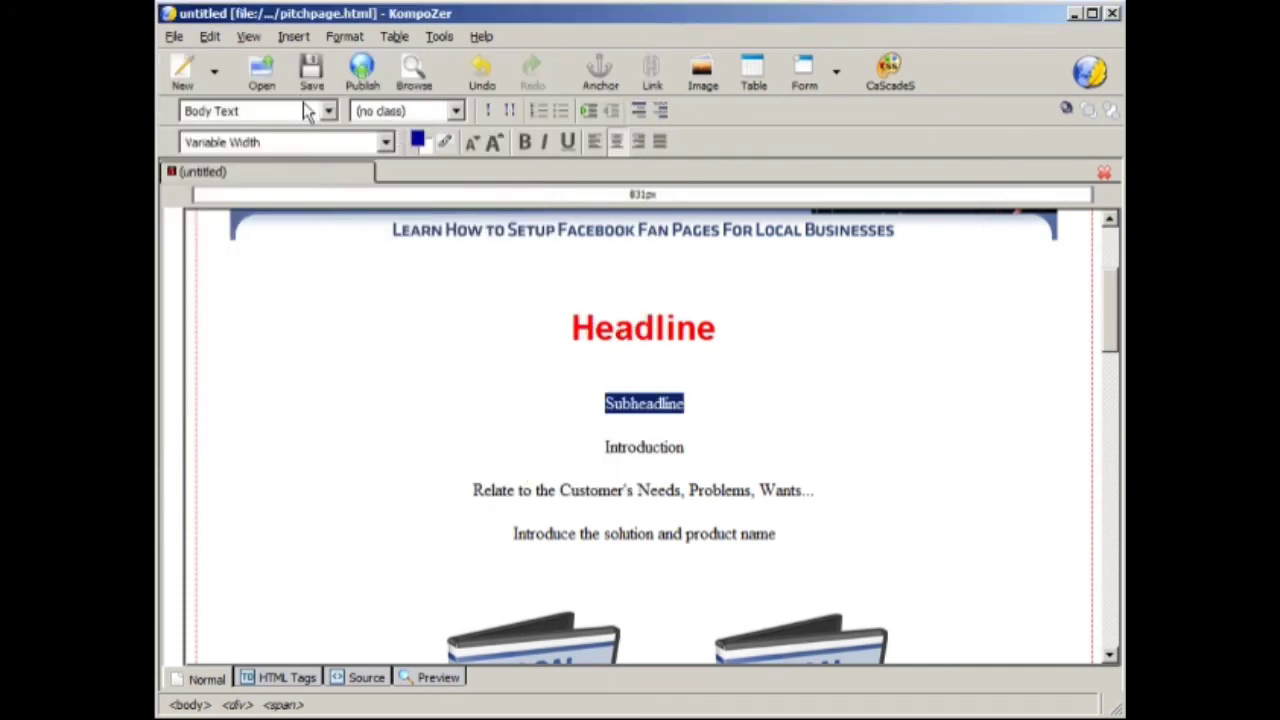
Step: Format "Subheadline" in the Helvetica, Arial font, one size larger, with bold, italic and underline
left_click(385, 142)
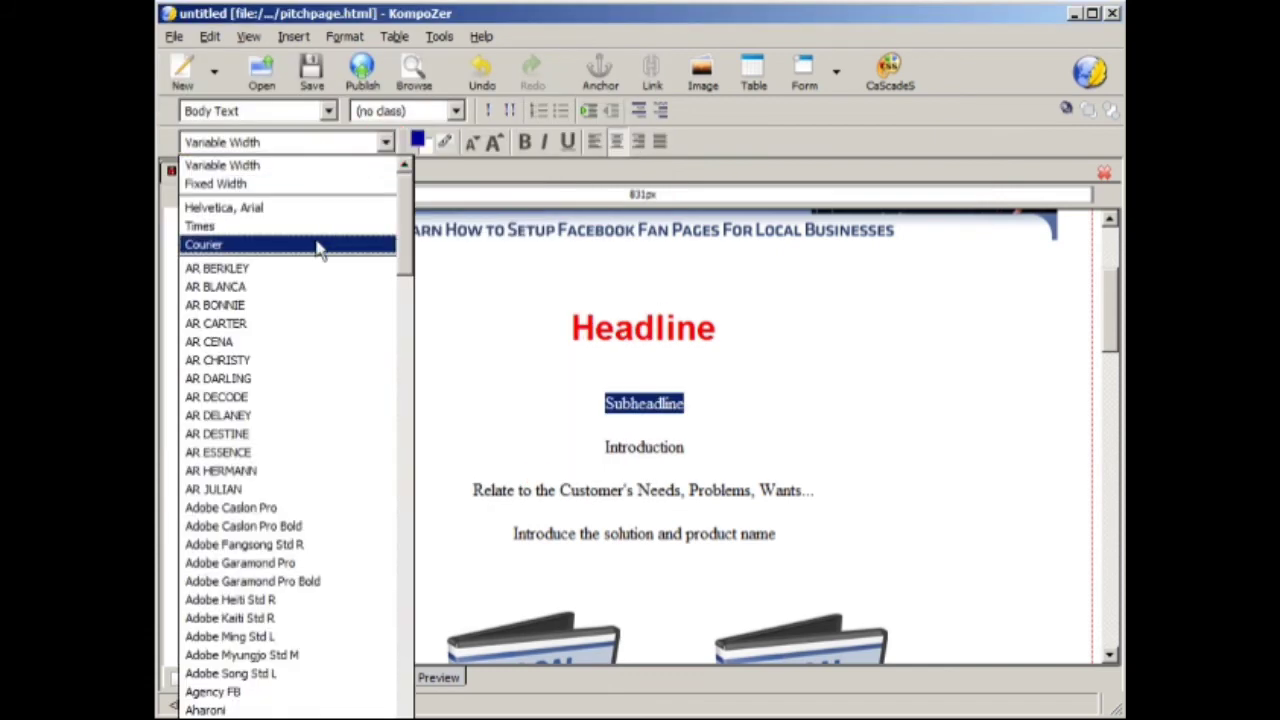
left_click(318, 209)
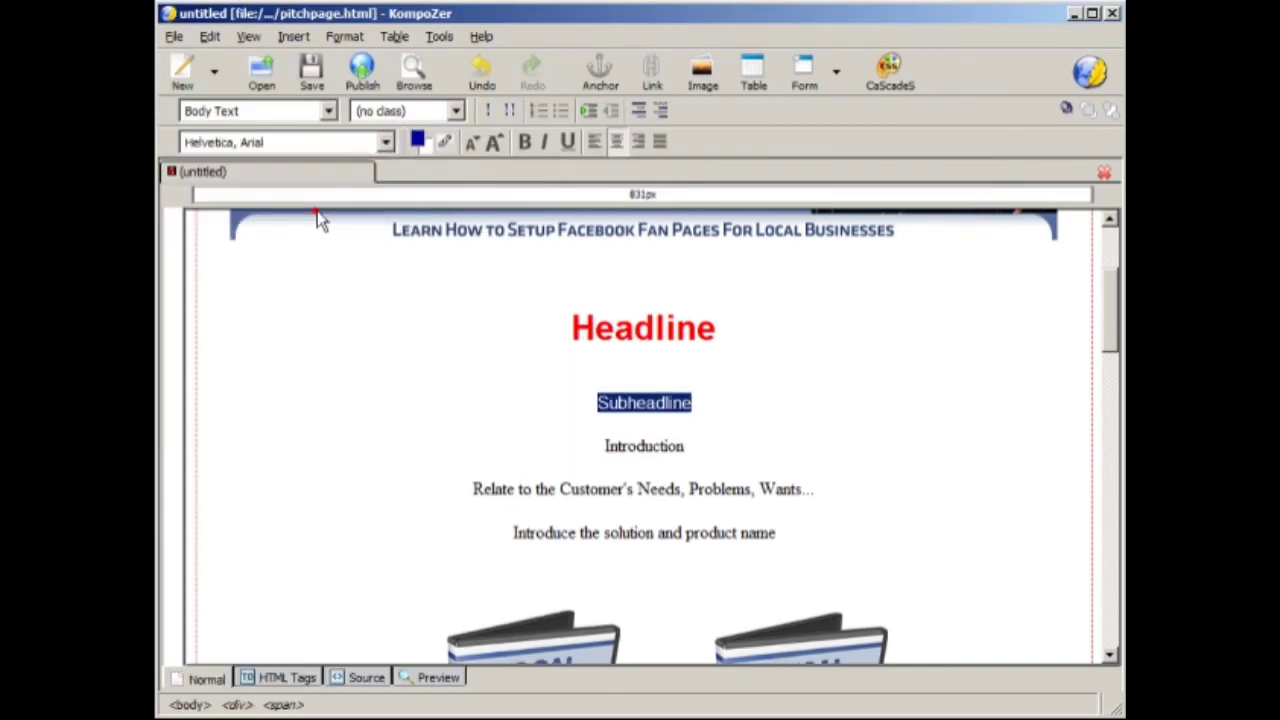
left_click(493, 143)
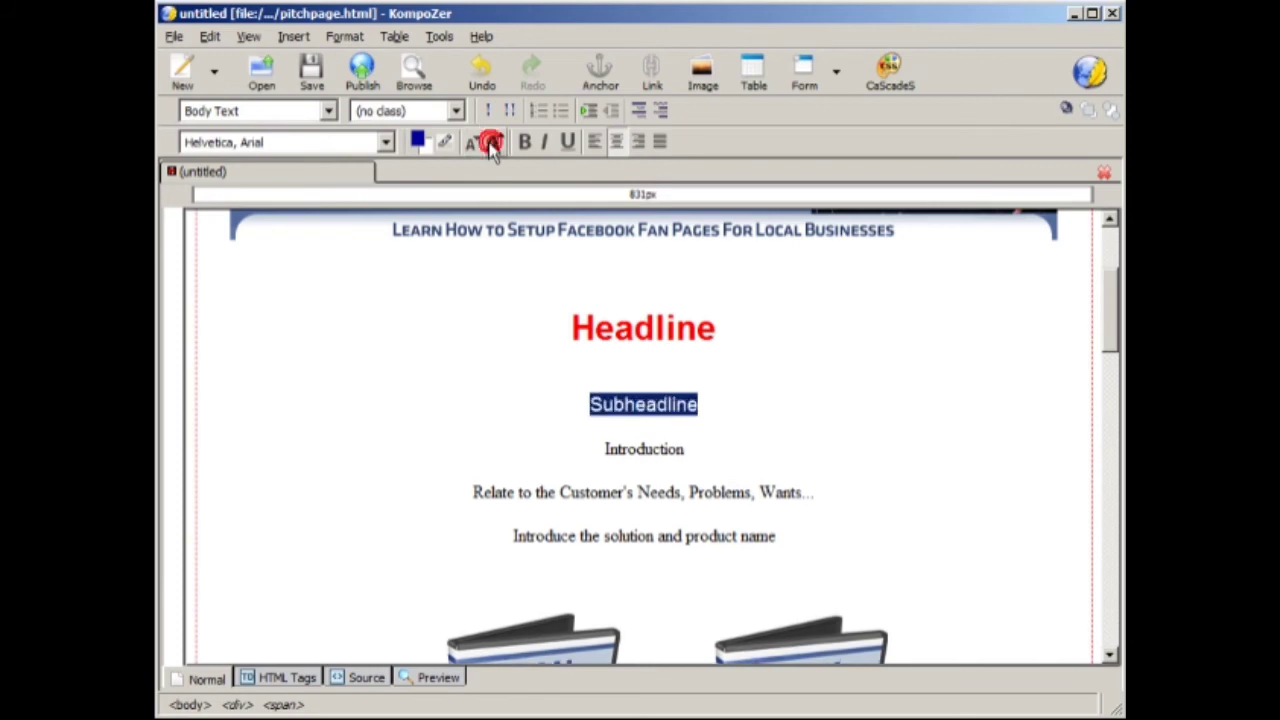
left_click(543, 143)
left_click(525, 143)
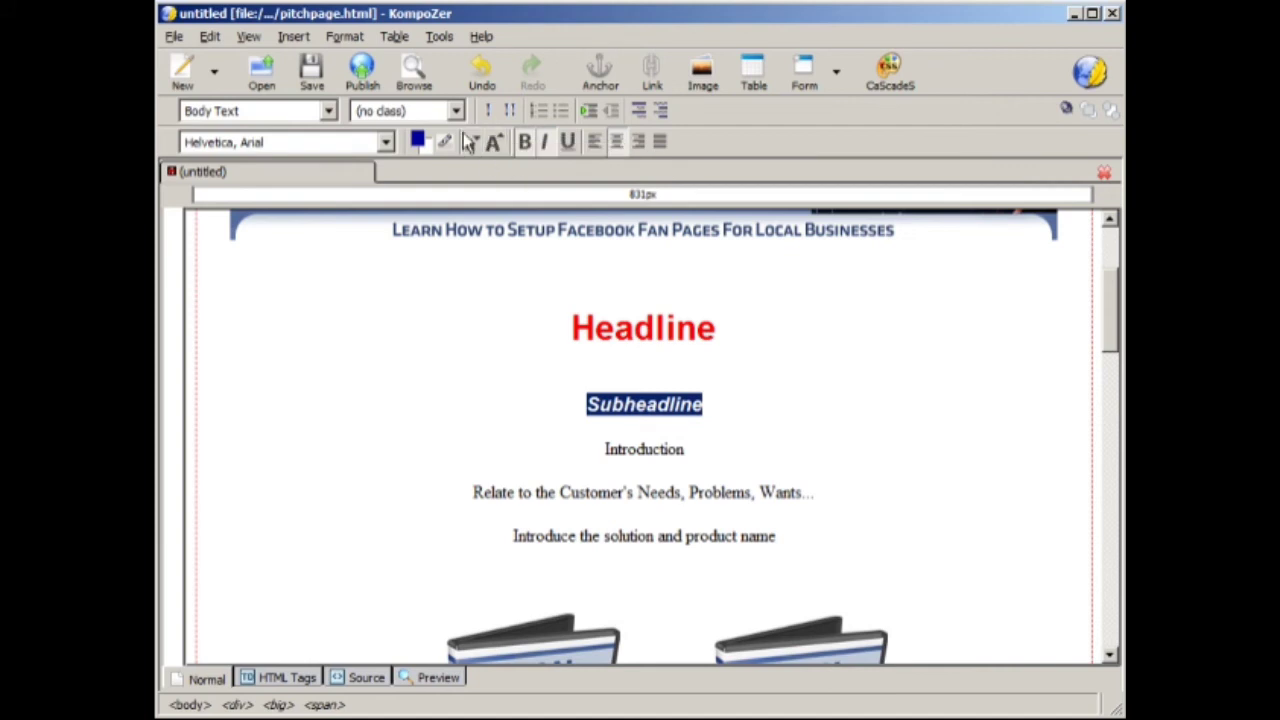
left_click(567, 143)
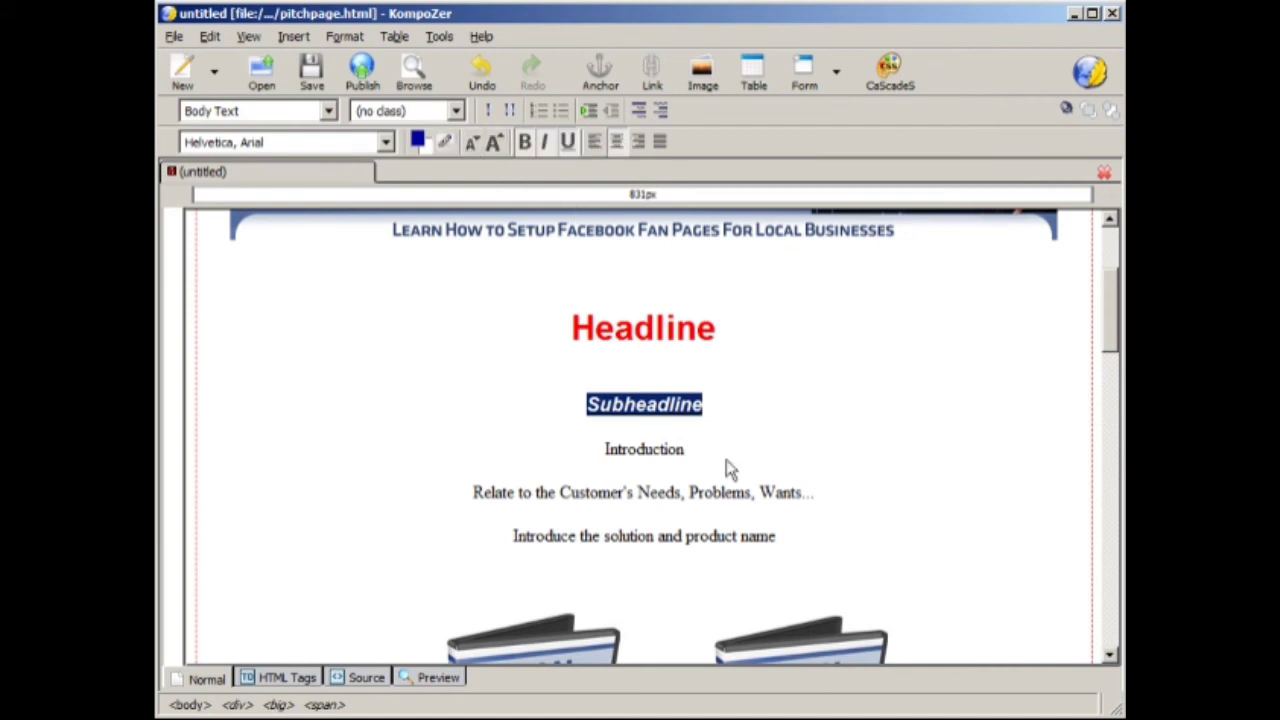
left_click(721, 385)
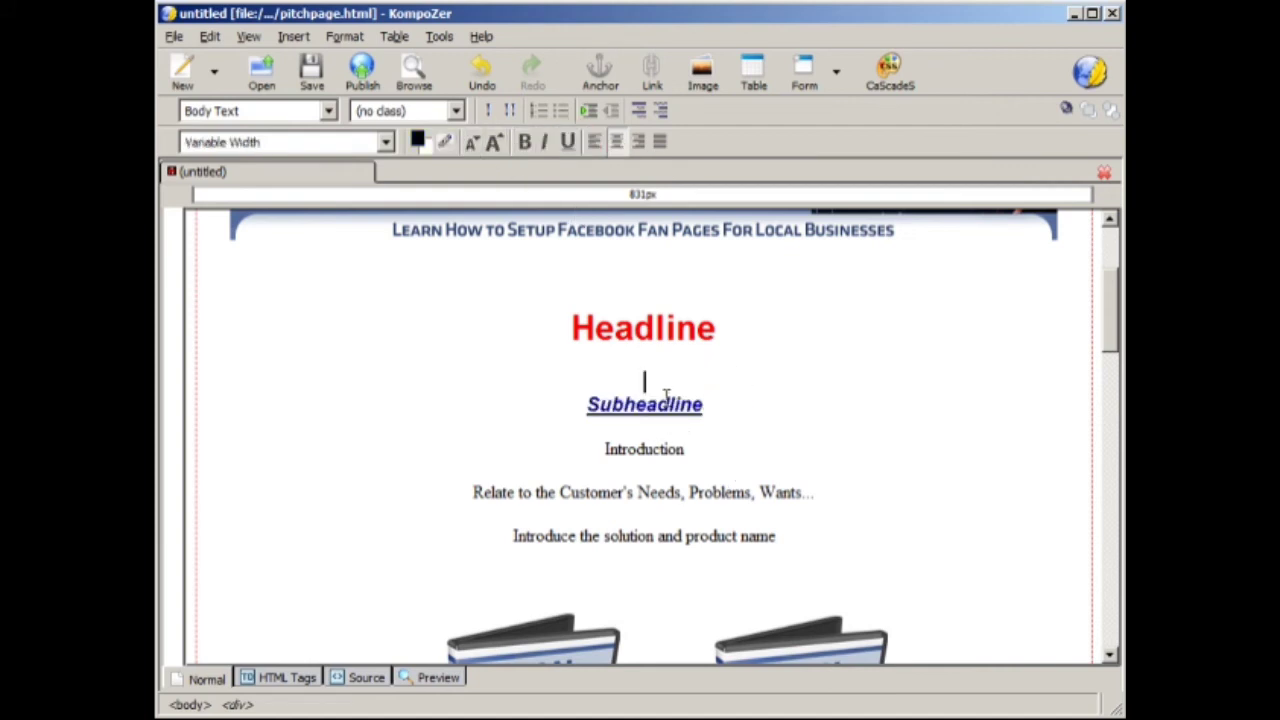
Step: Add line breaks above the lower single product cover image and insert a table with 5 rows and 2 columns there
scroll(673, 441, "down", 10)
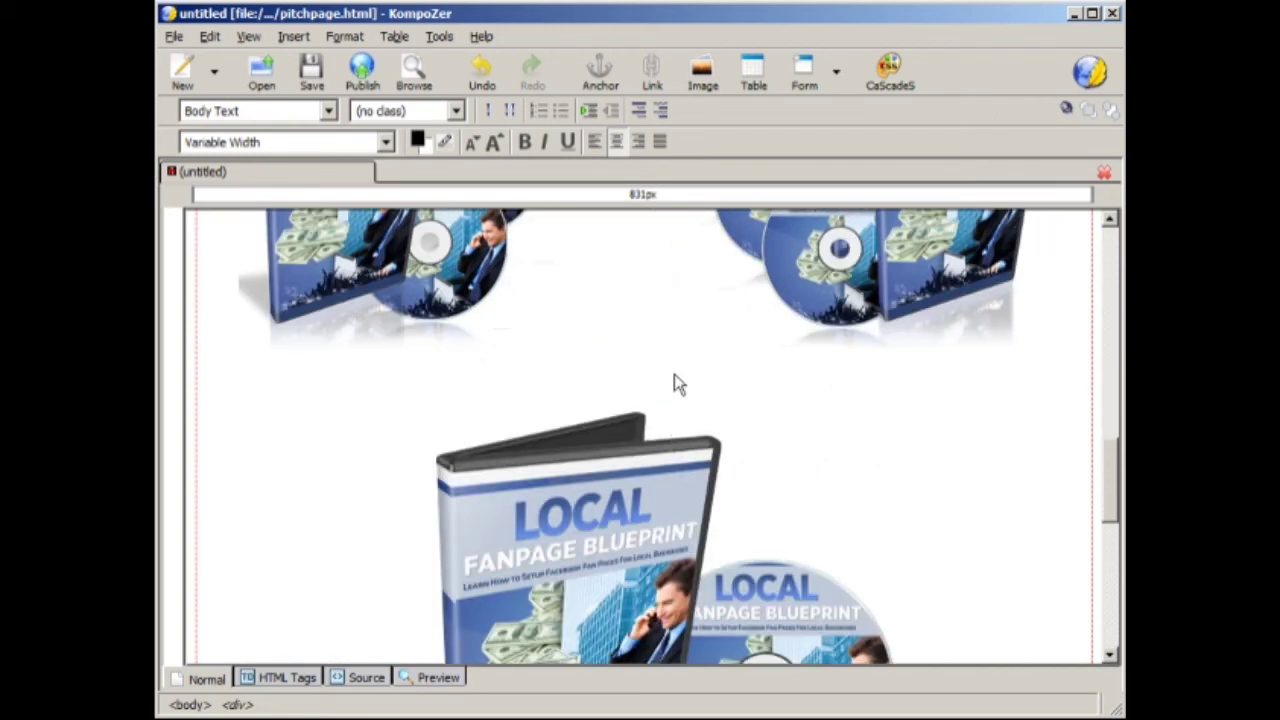
left_click(676, 378)
key("Return")
key("Return")
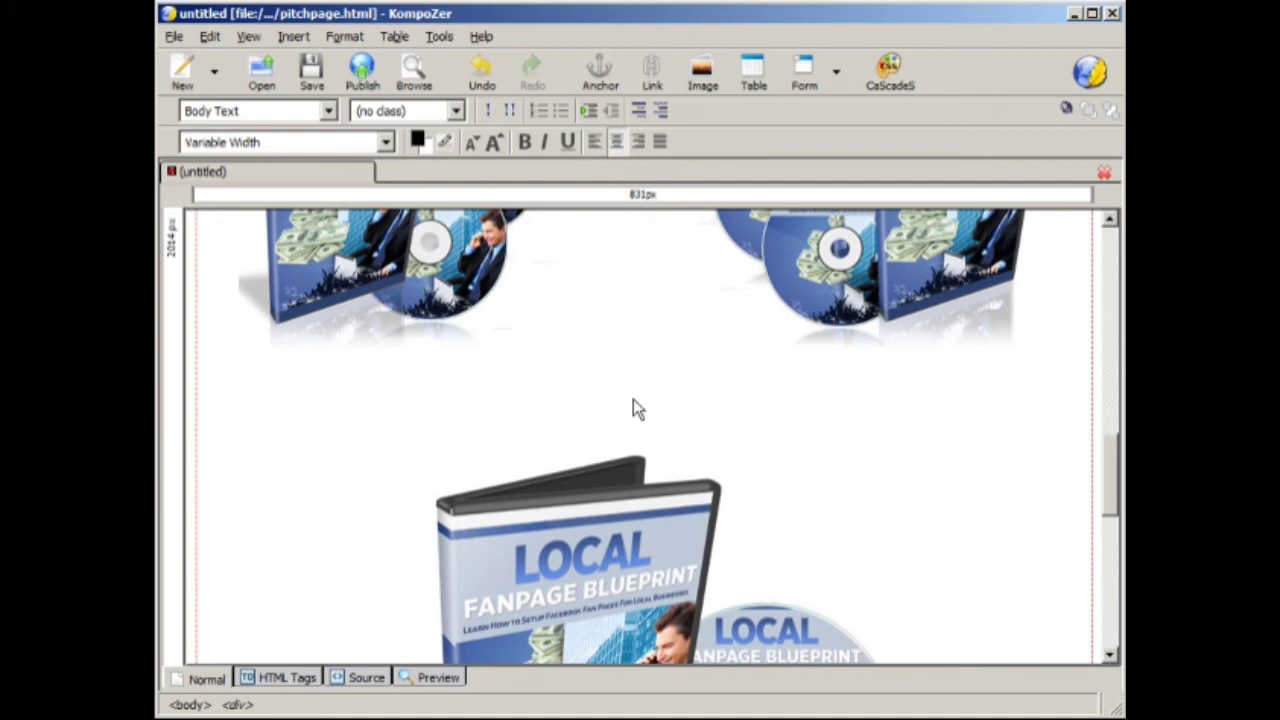
left_click(757, 88)
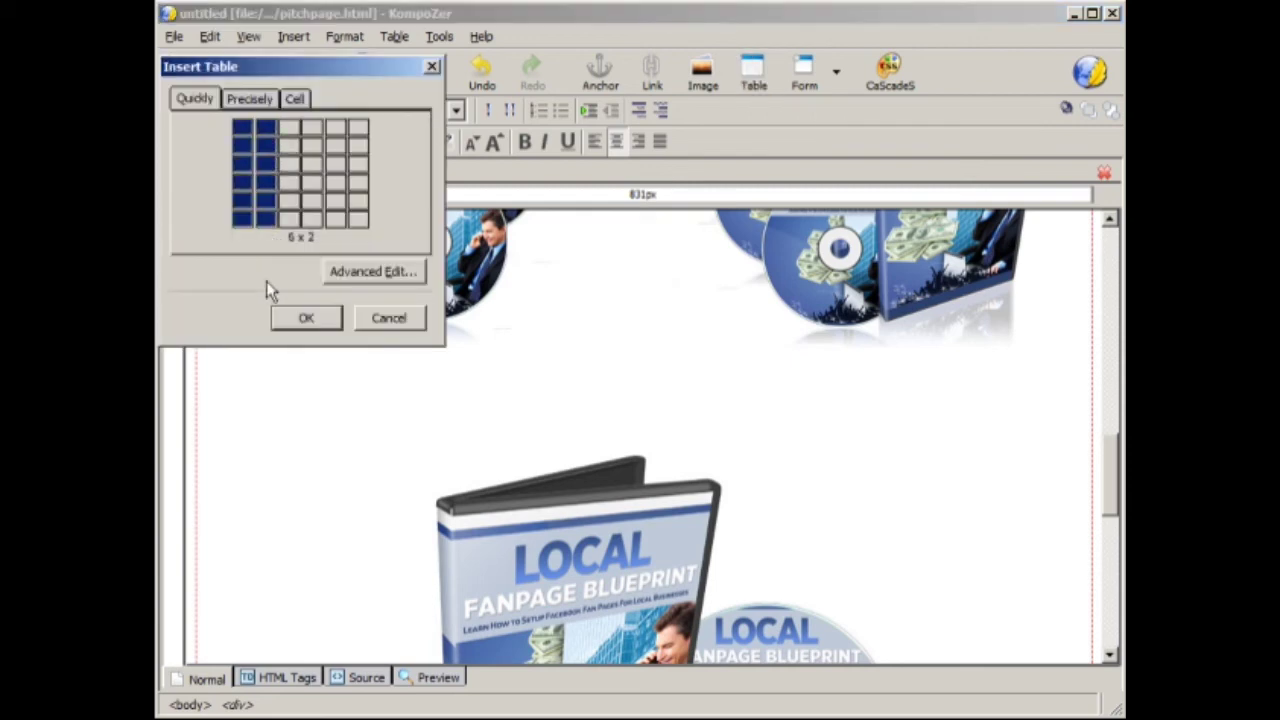
left_click(265, 203)
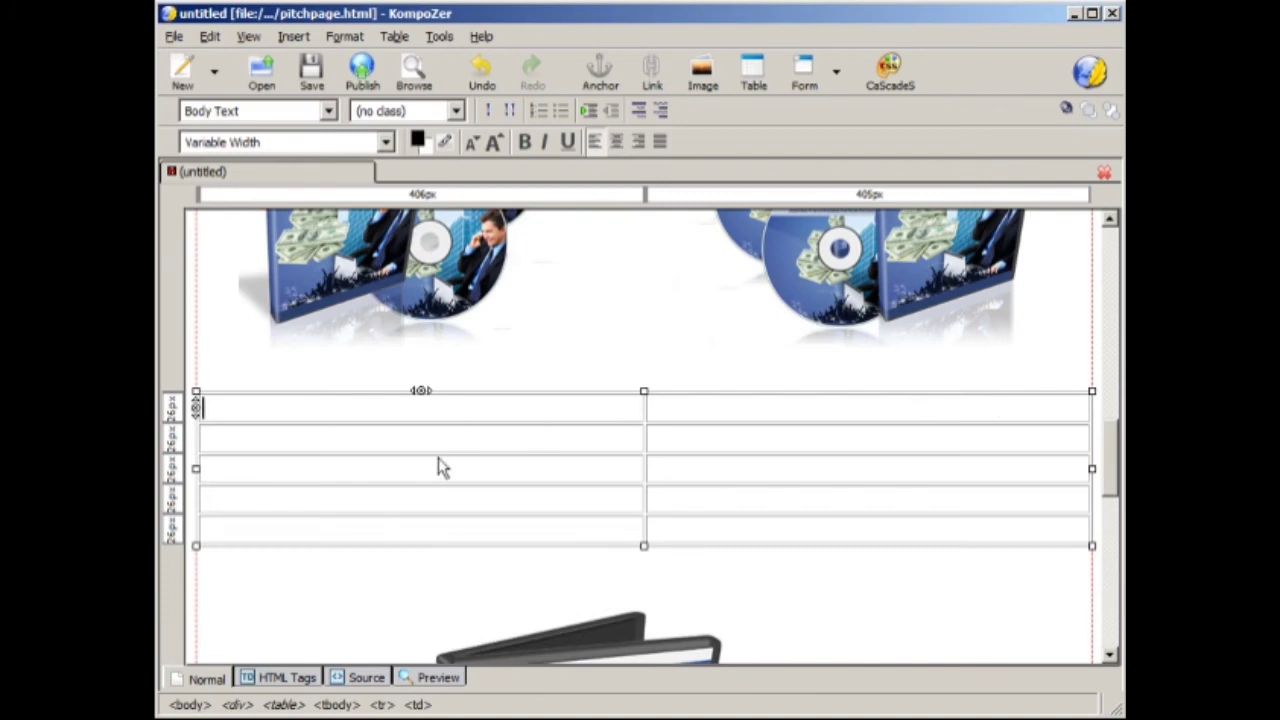
right_click(480, 414)
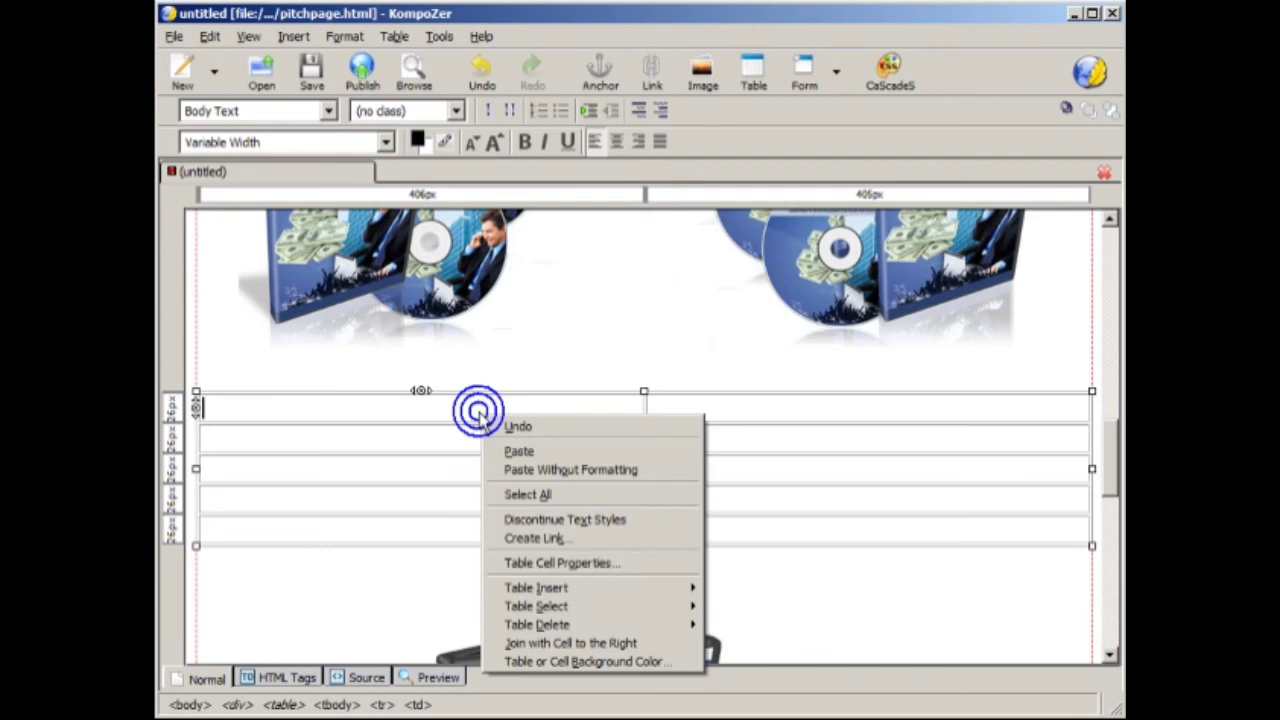
left_click(543, 662)
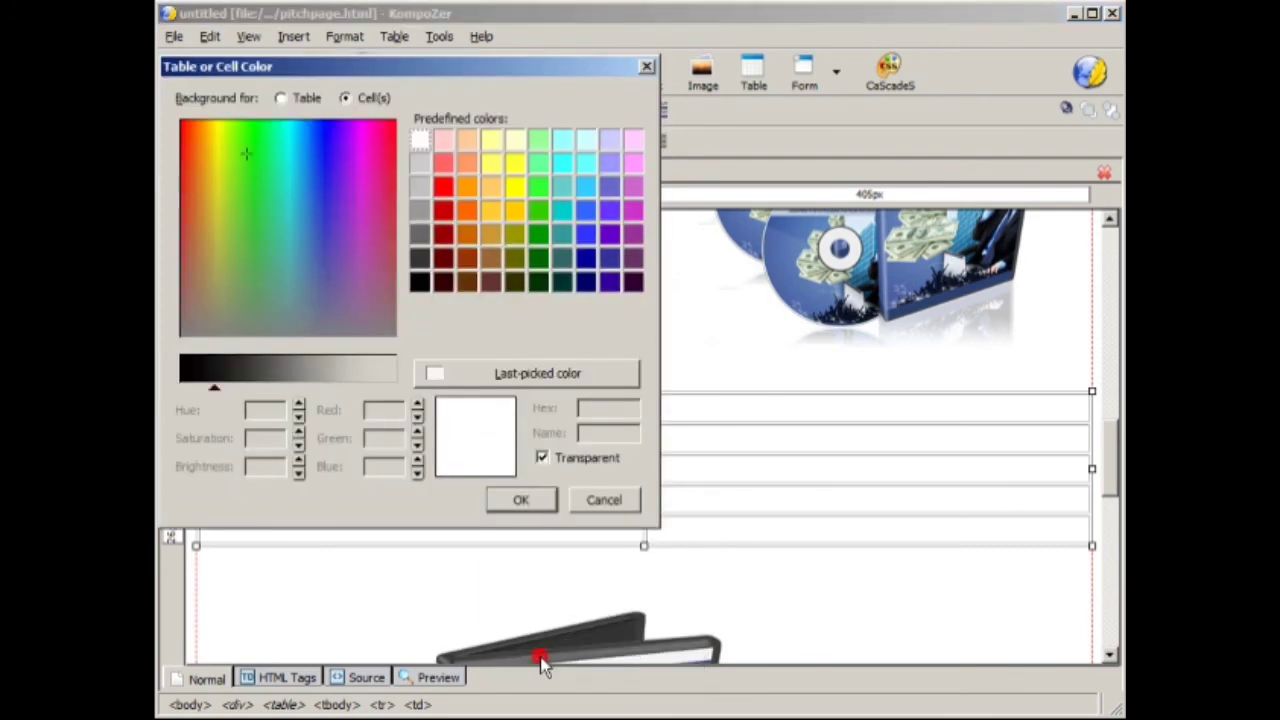
left_click(576, 501)
Step: Set the new table's border to 0 pixels in its table properties
left_click(554, 436)
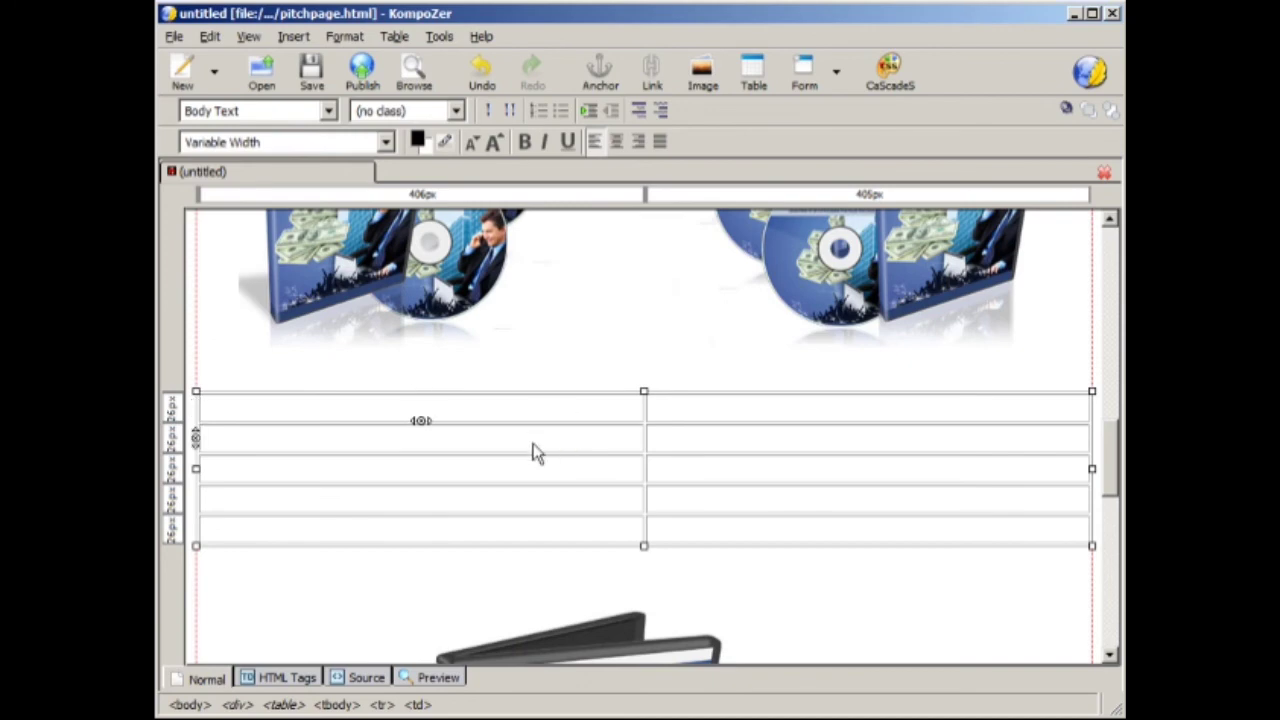
right_click(530, 440)
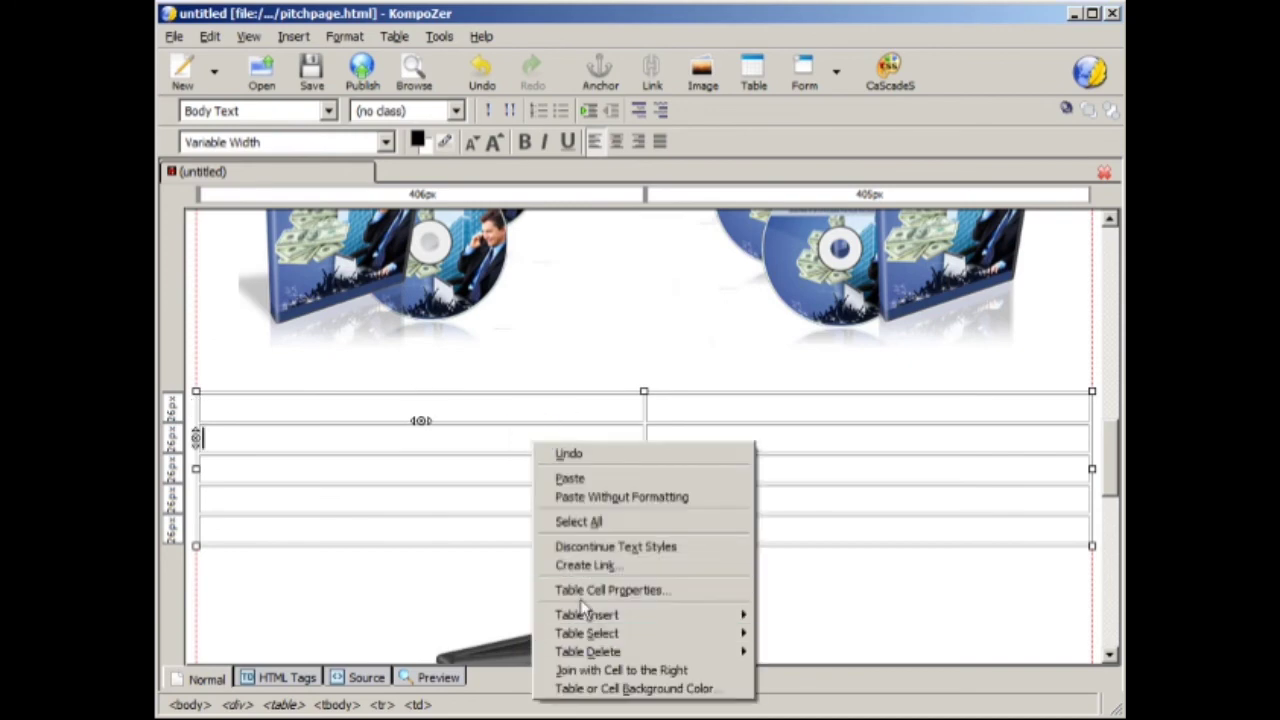
left_click(580, 592)
left_click_drag(597, 263, 691, 230)
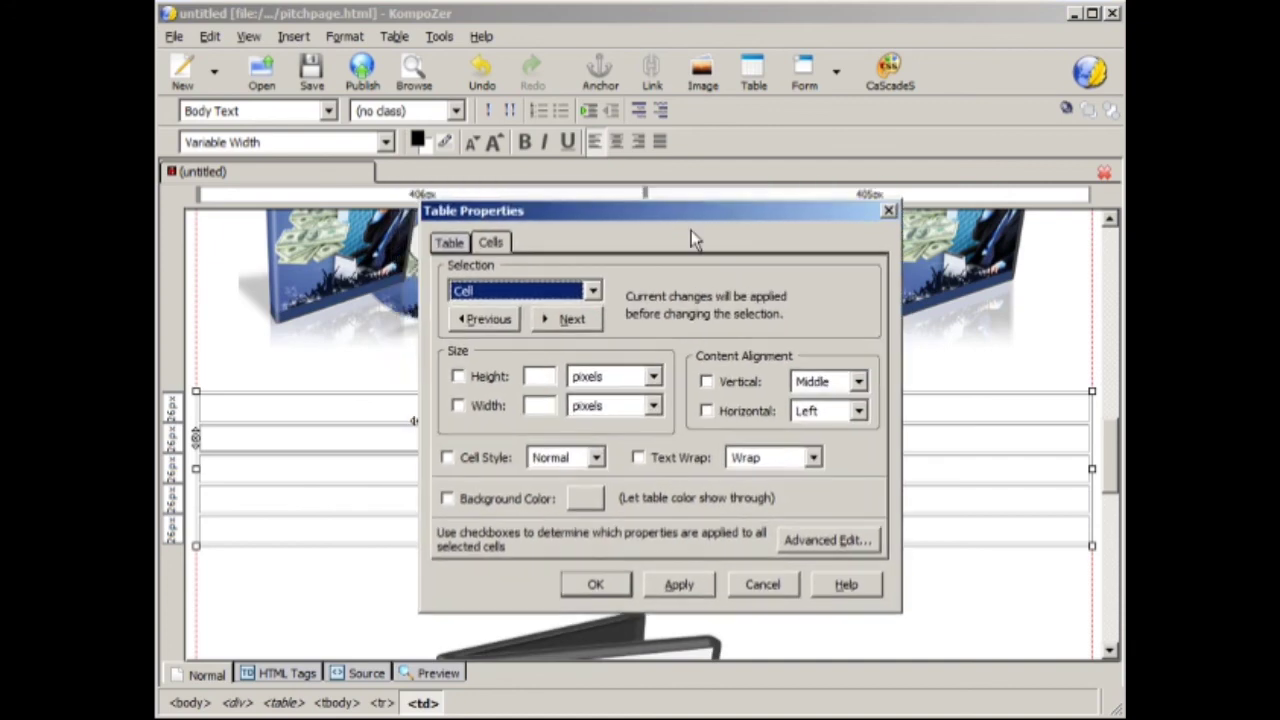
left_click(452, 243)
double_click(531, 377)
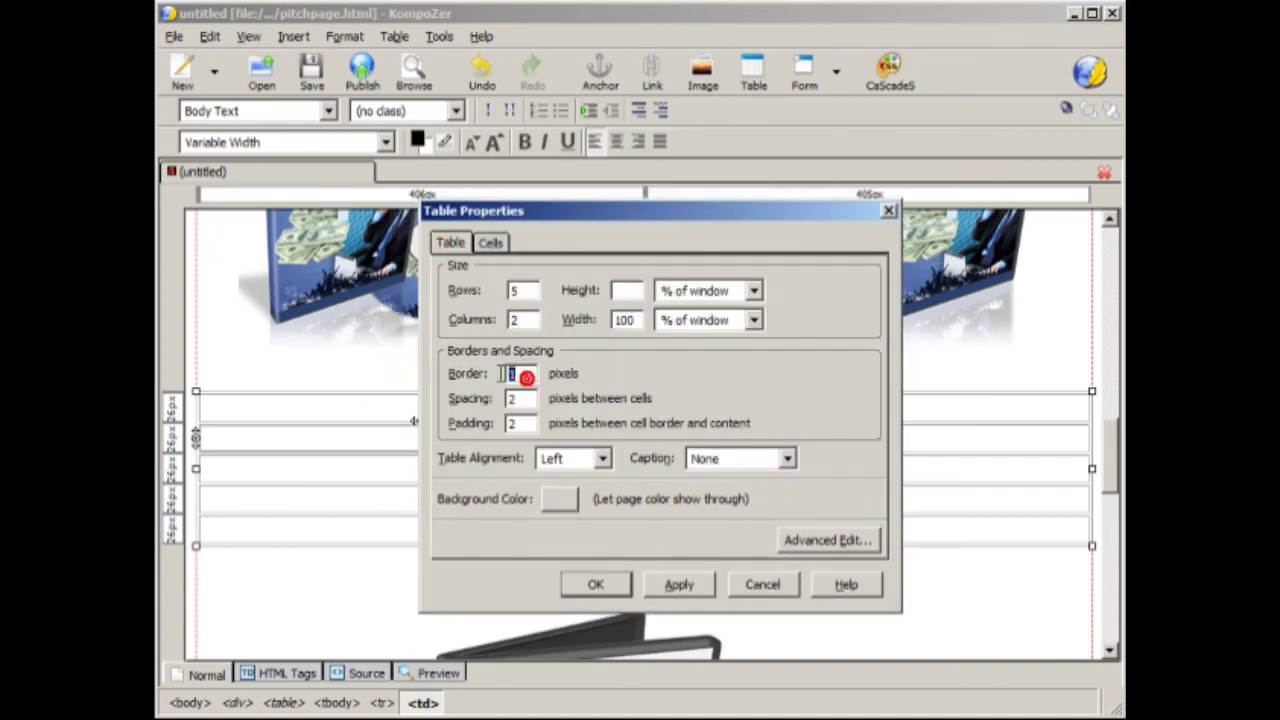
type("0")
double_click(525, 400)
left_click(700, 587)
left_click(588, 585)
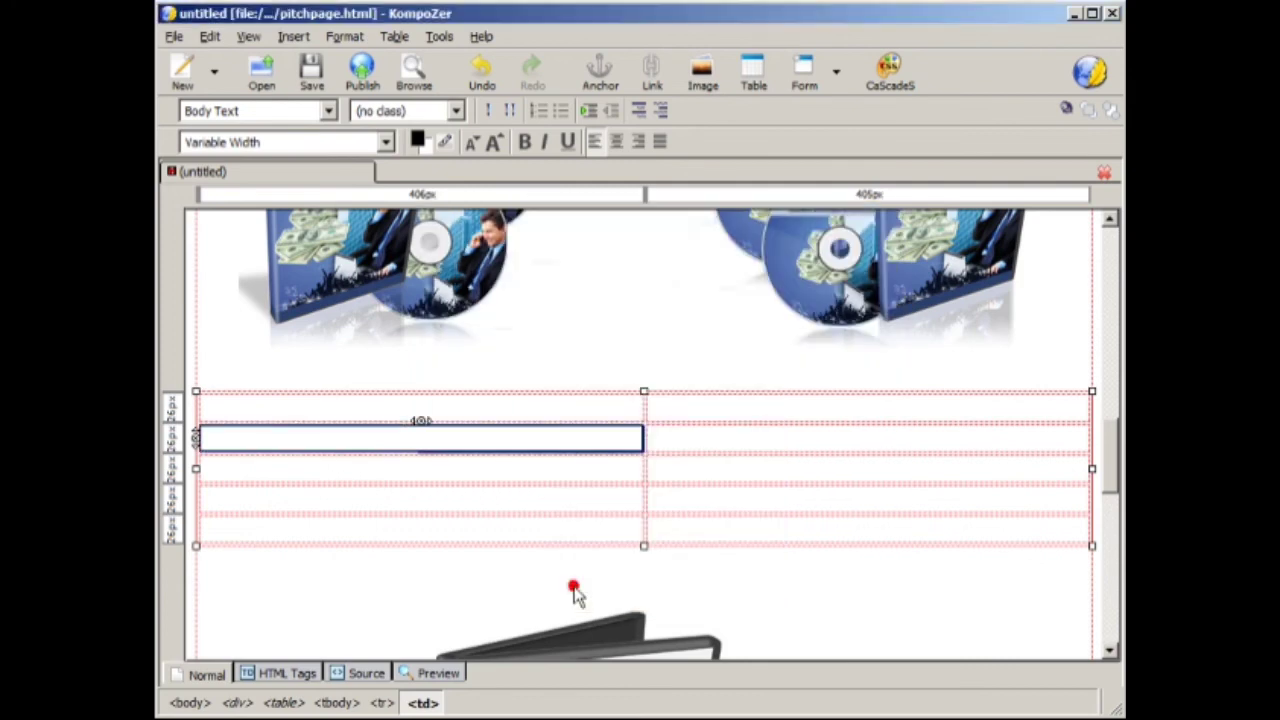
left_click(650, 407)
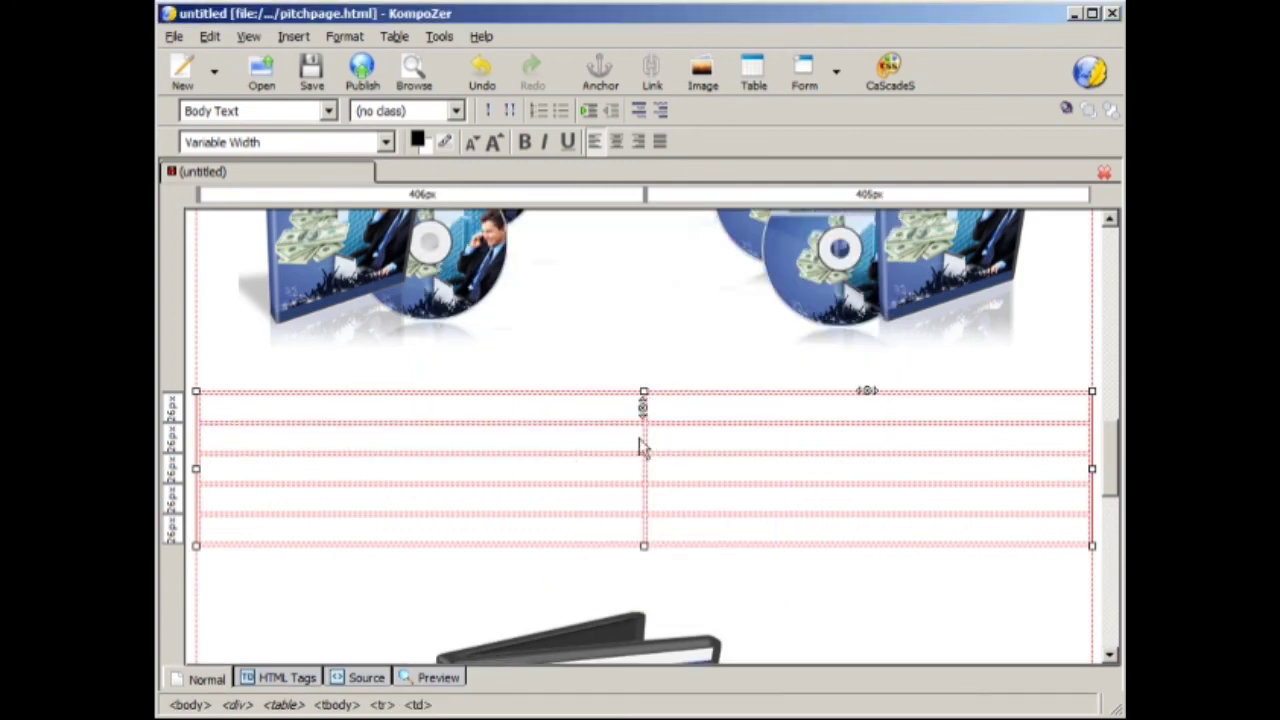
left_click(565, 402)
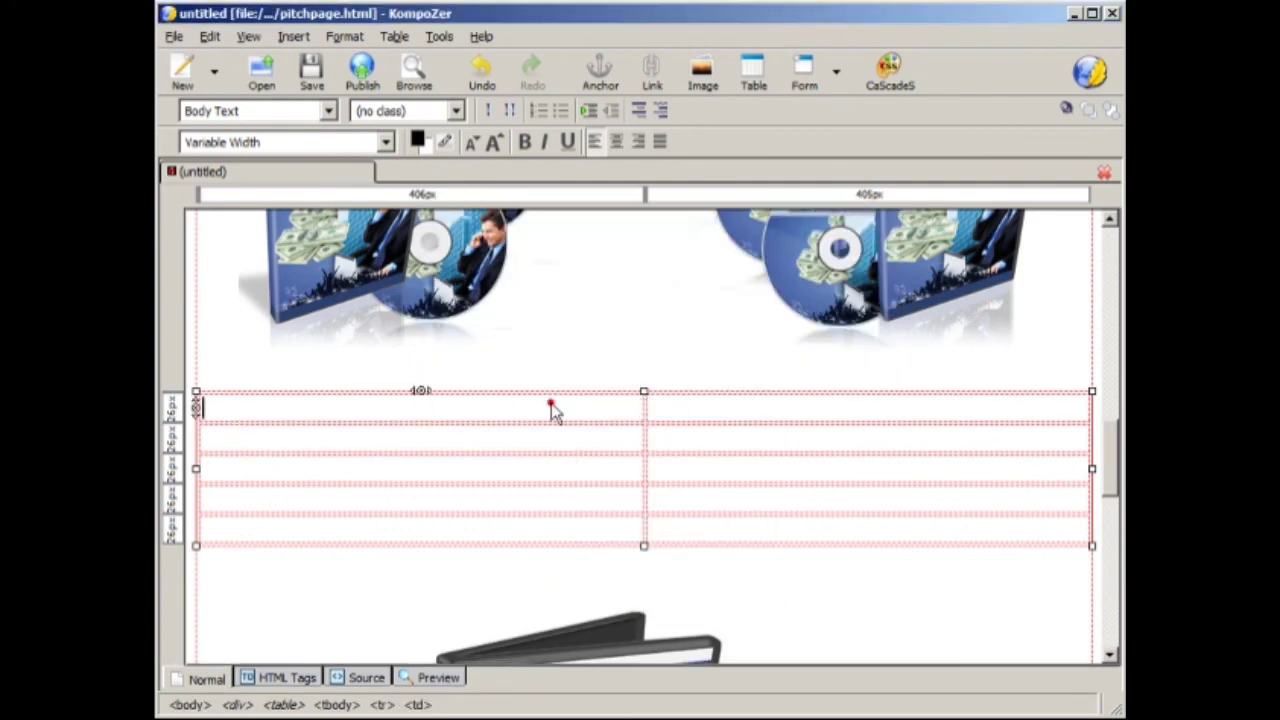
left_click(683, 86)
left_click(601, 462)
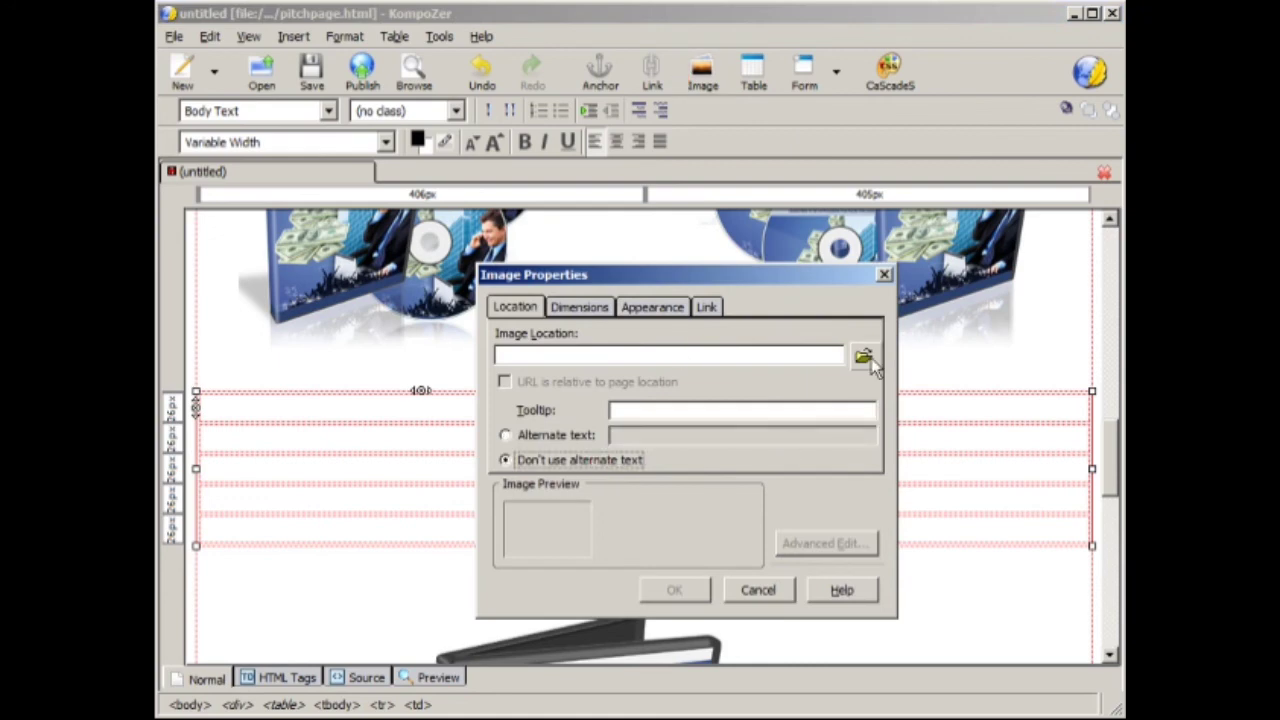
left_click(864, 356)
left_click(866, 462)
scroll(866, 462, "down", 1)
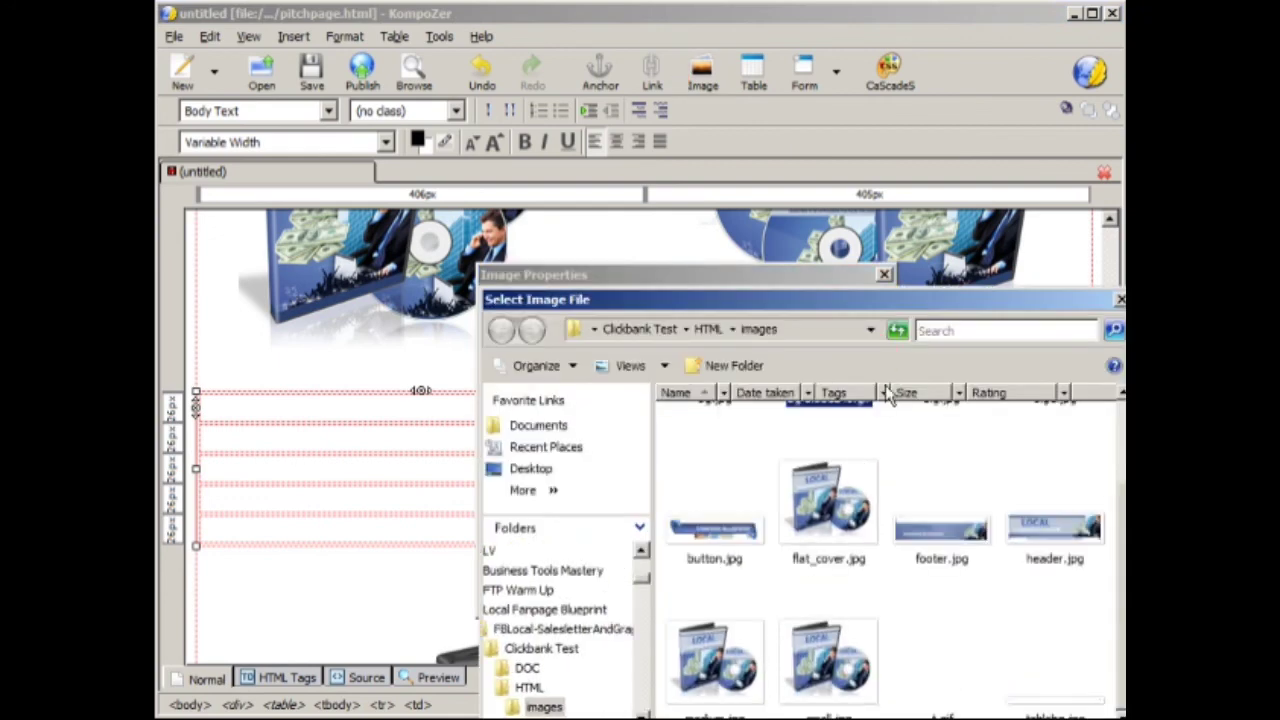
left_click_drag(912, 299, 834, 208)
scroll(841, 408, "up", 1)
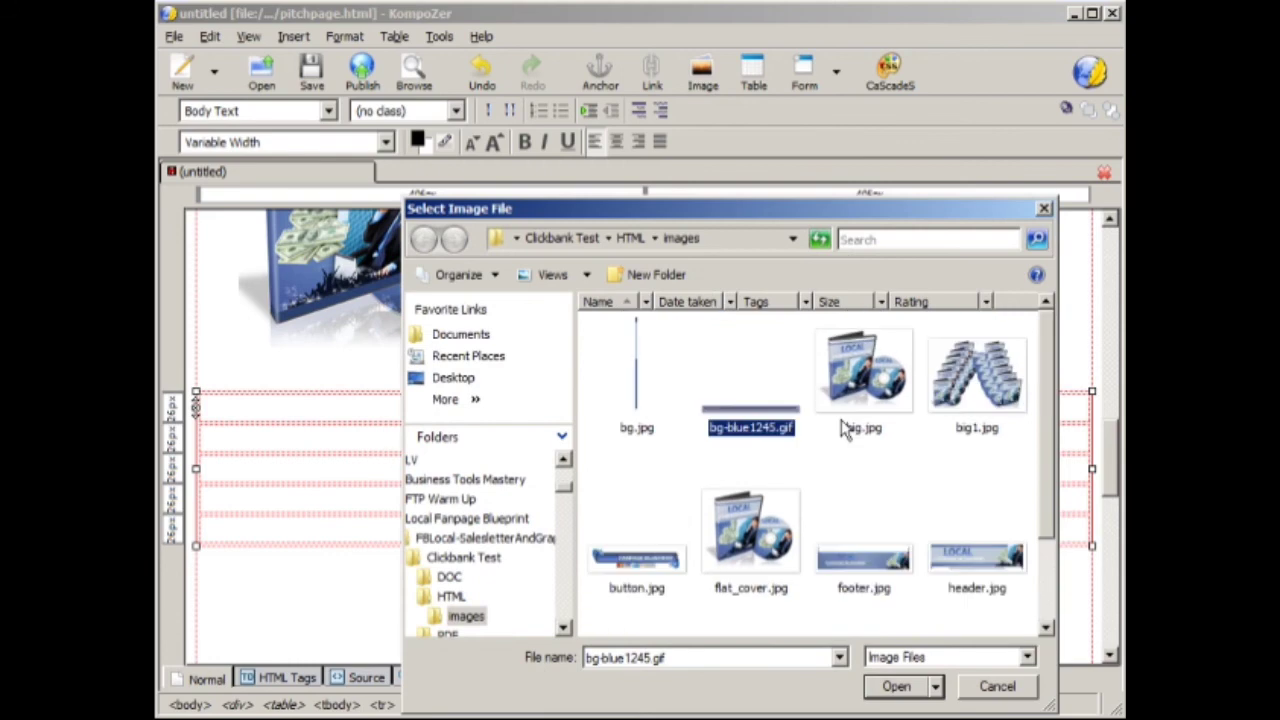
scroll(870, 430, "down", 1)
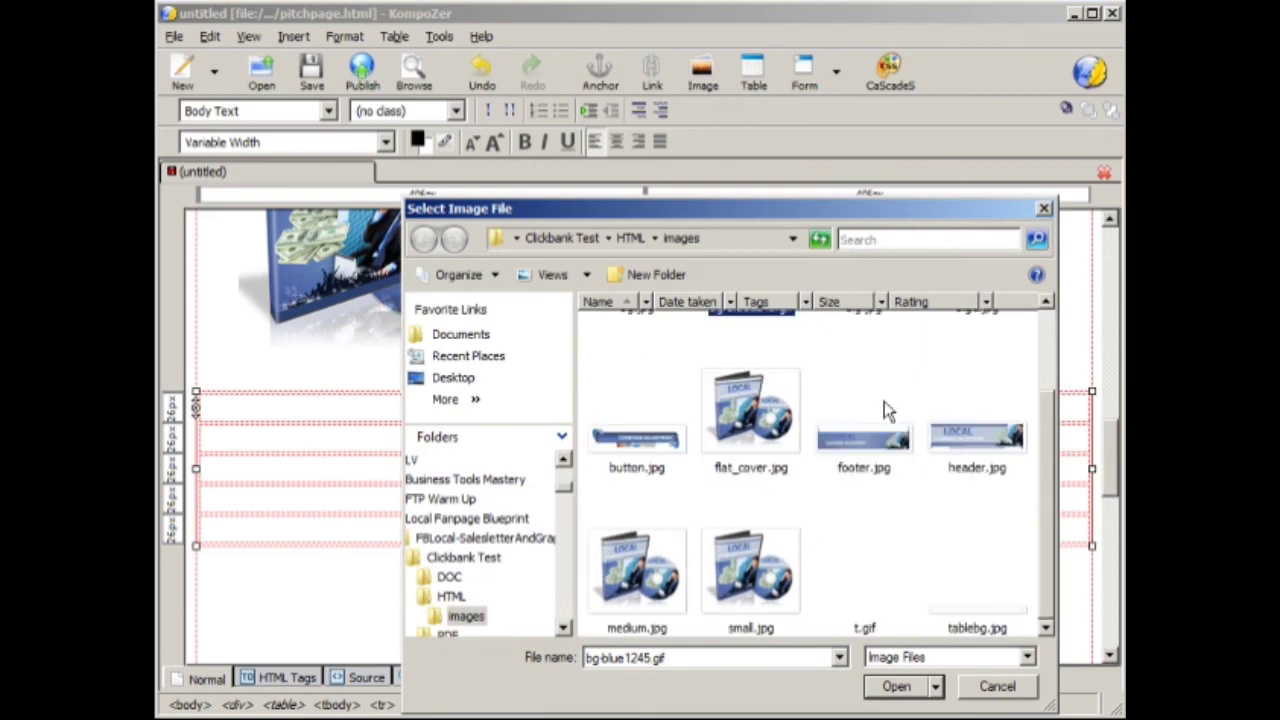
left_click(1044, 208)
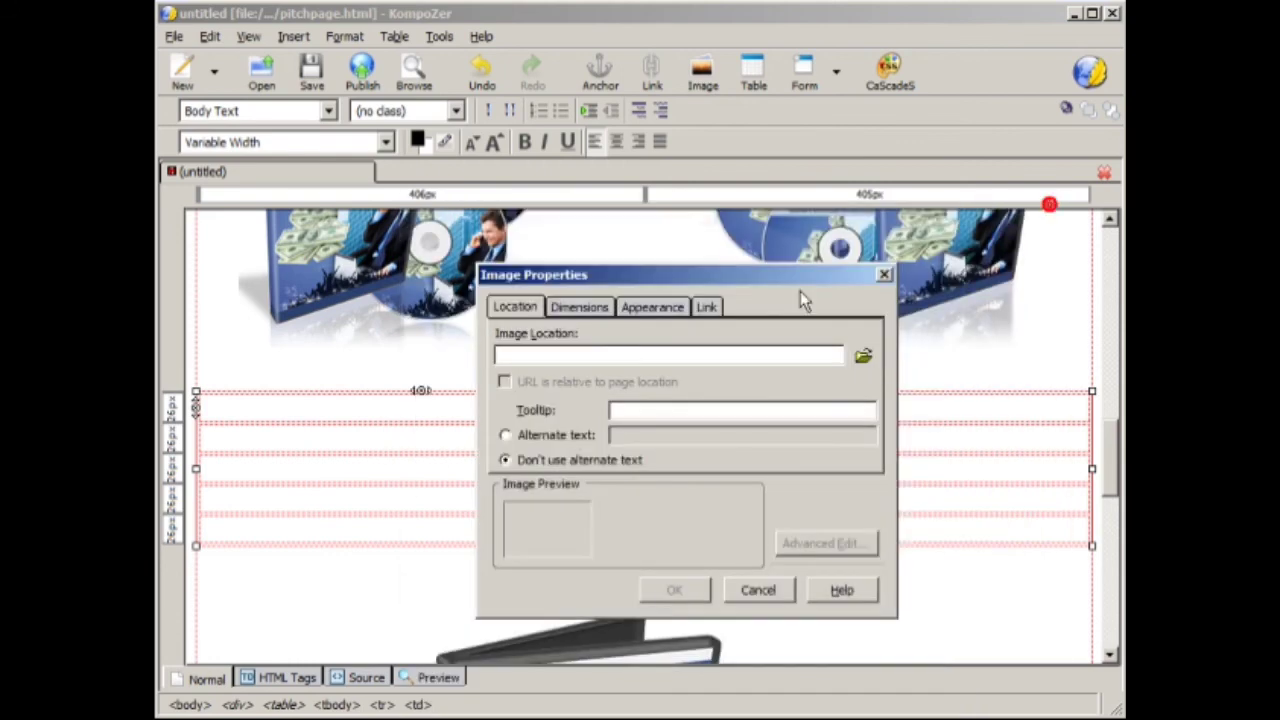
left_click(757, 590)
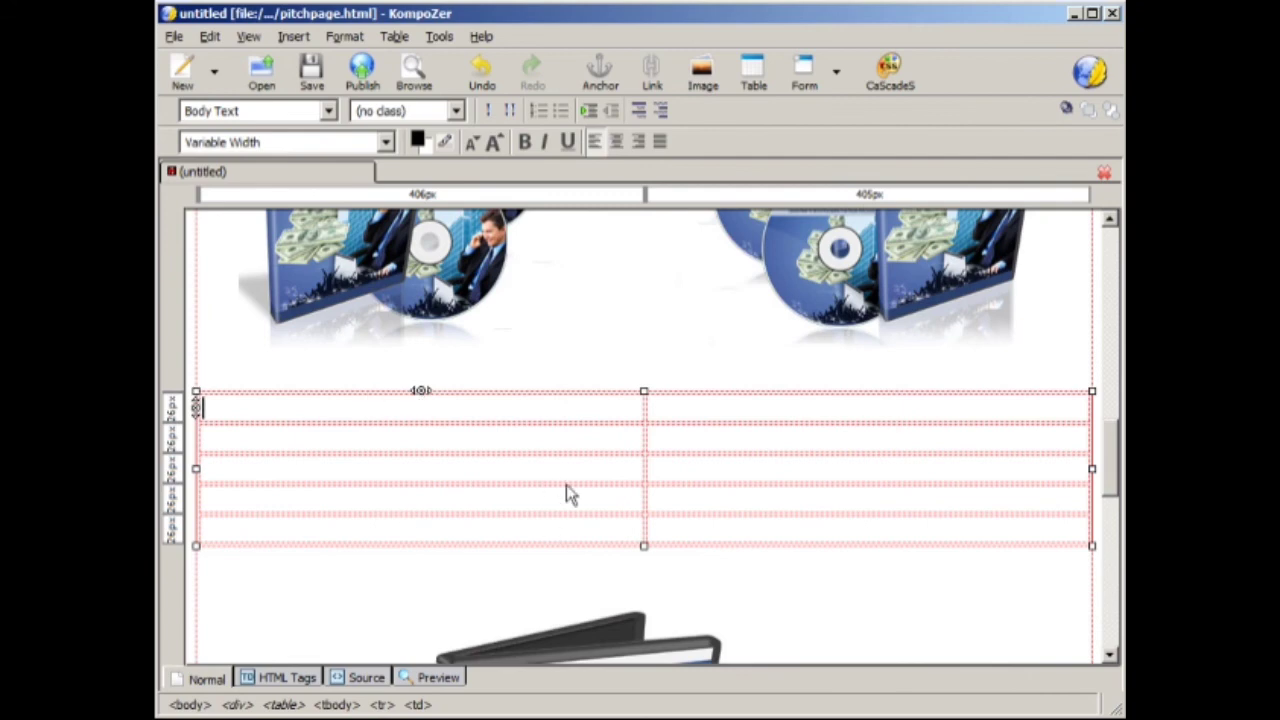
Step: Enter "Video 1" in the second-column cell of the table's first row
left_click(677, 410)
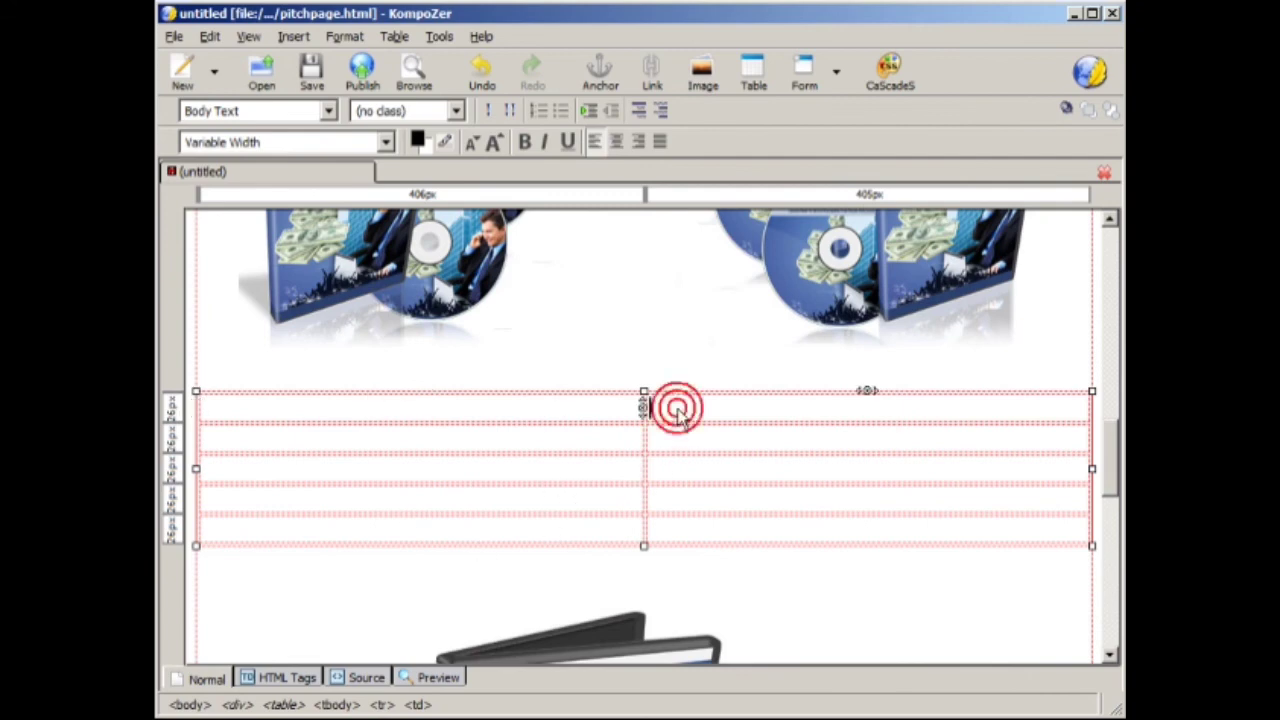
type("Video 1")
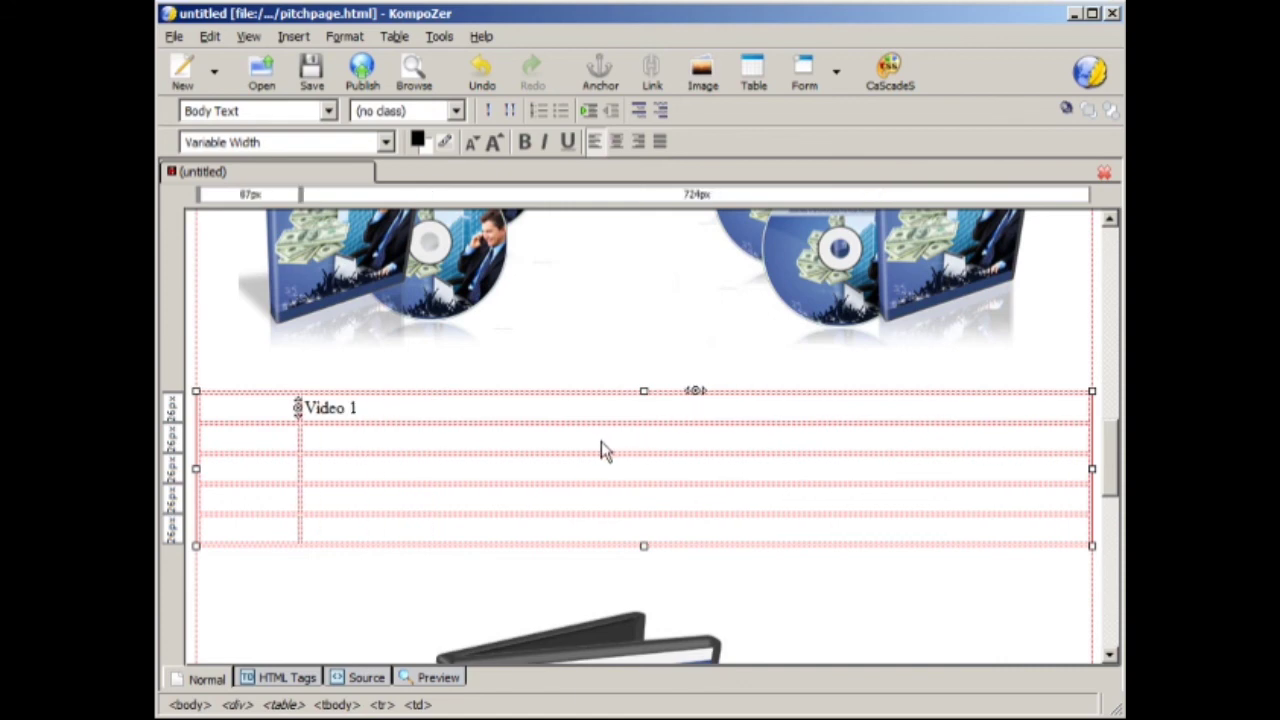
scroll(601, 441, "down", 3)
key("ctrl+a")
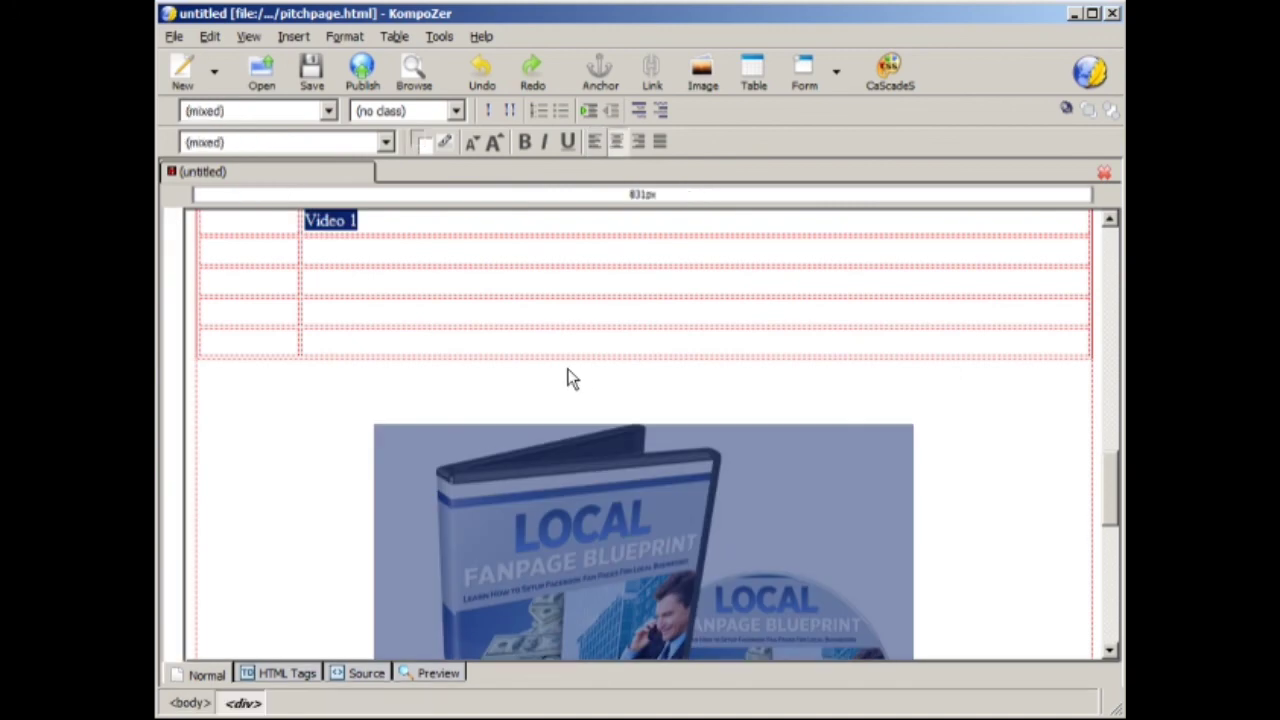
Step: Copy the word "Video" from the first row into the second-column cells of the other four rows
scroll(568, 372, "up", 2)
left_click_drag(381, 342, 305, 342)
key("ctrl+c")
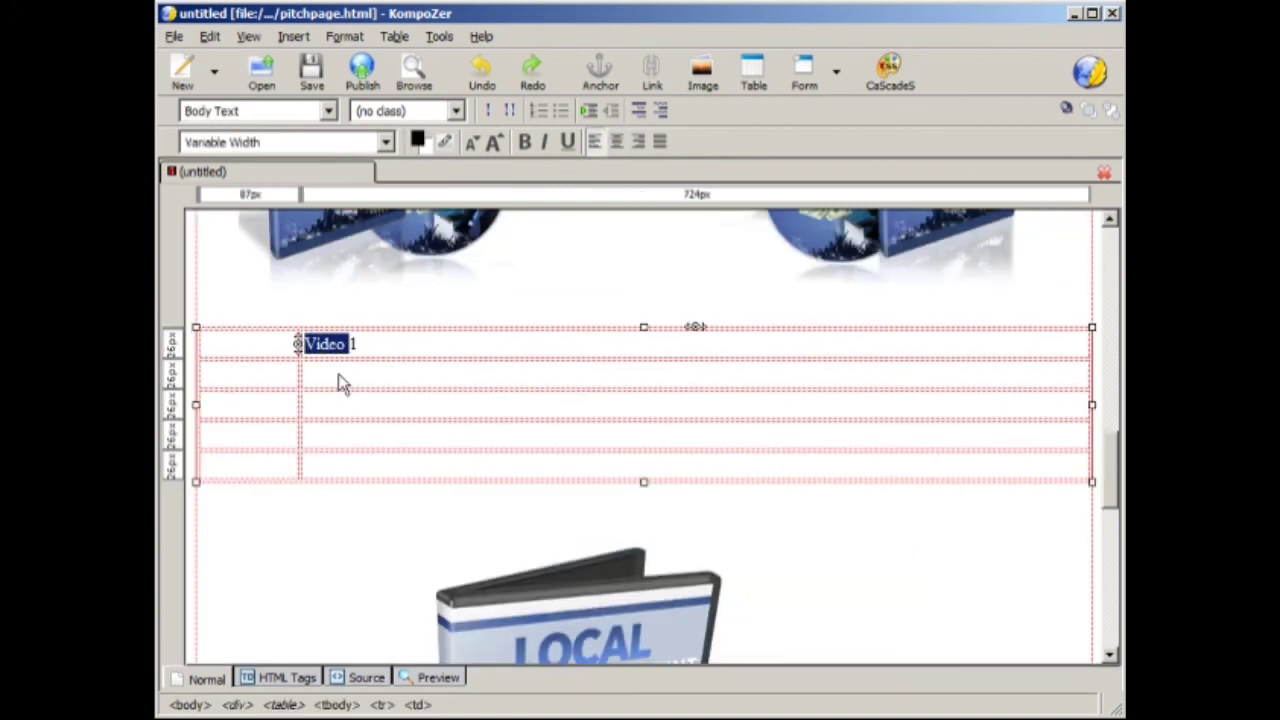
left_click(337, 372)
key("ctrl+v")
left_click(312, 403)
key("ctrl+v")
left_click(314, 463)
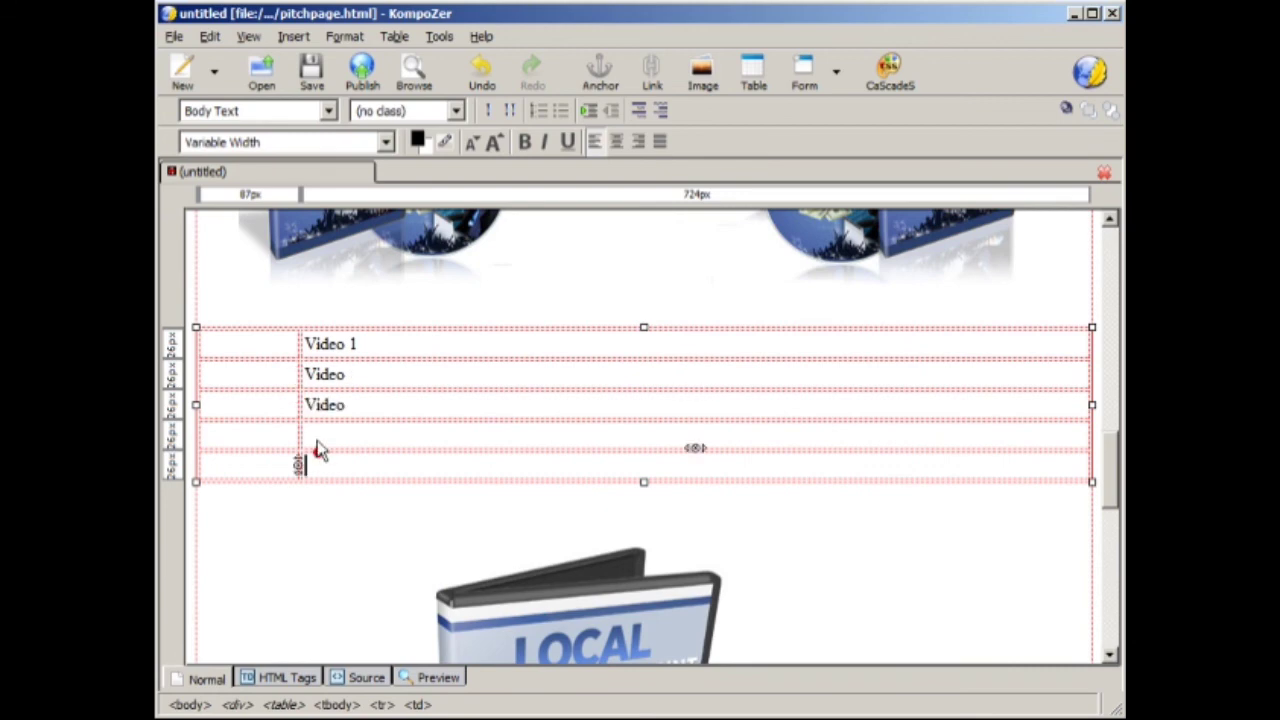
key("ctrl+v")
left_click(318, 436)
key("ctrl+v")
Step: Complete the second-column labels in the table's remaining rows as "Video 2", "Video 3", "Video 4" and "Video 5"
left_click(362, 376)
type("2")
left_click(363, 406)
type("2")
left_click(357, 402)
key("BackSpace")
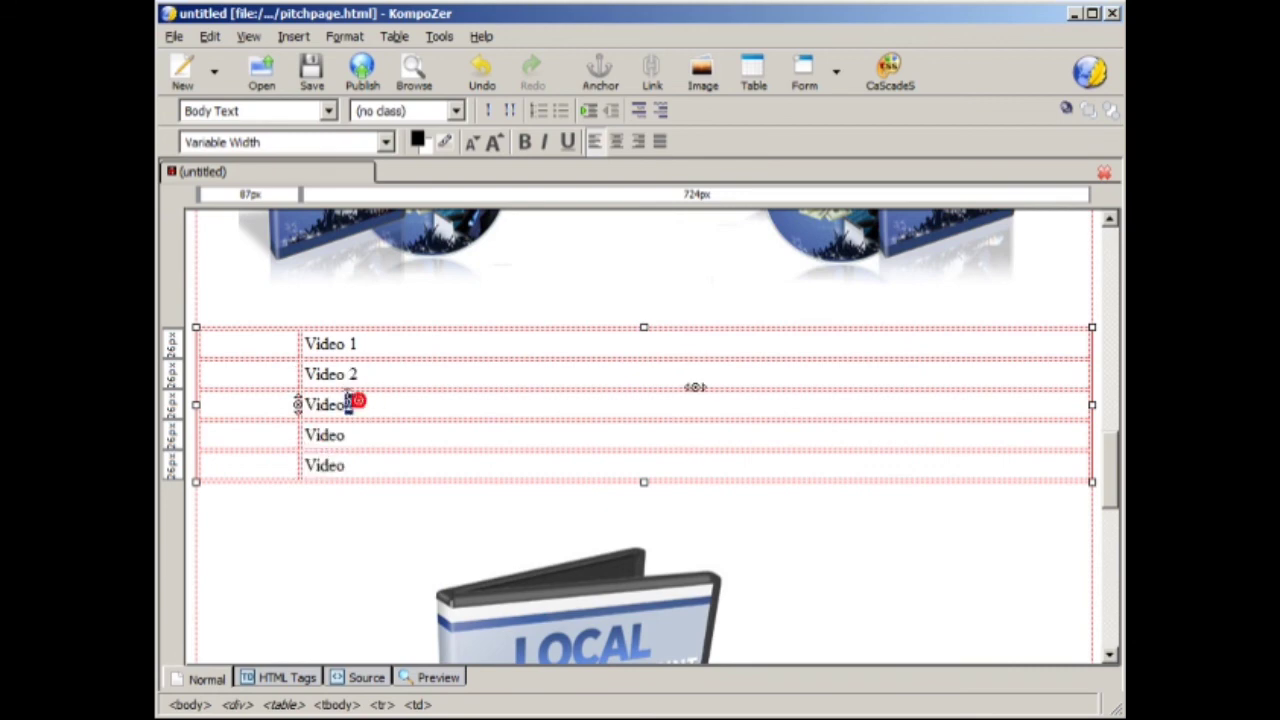
type("3")
left_click(357, 434)
type("4")
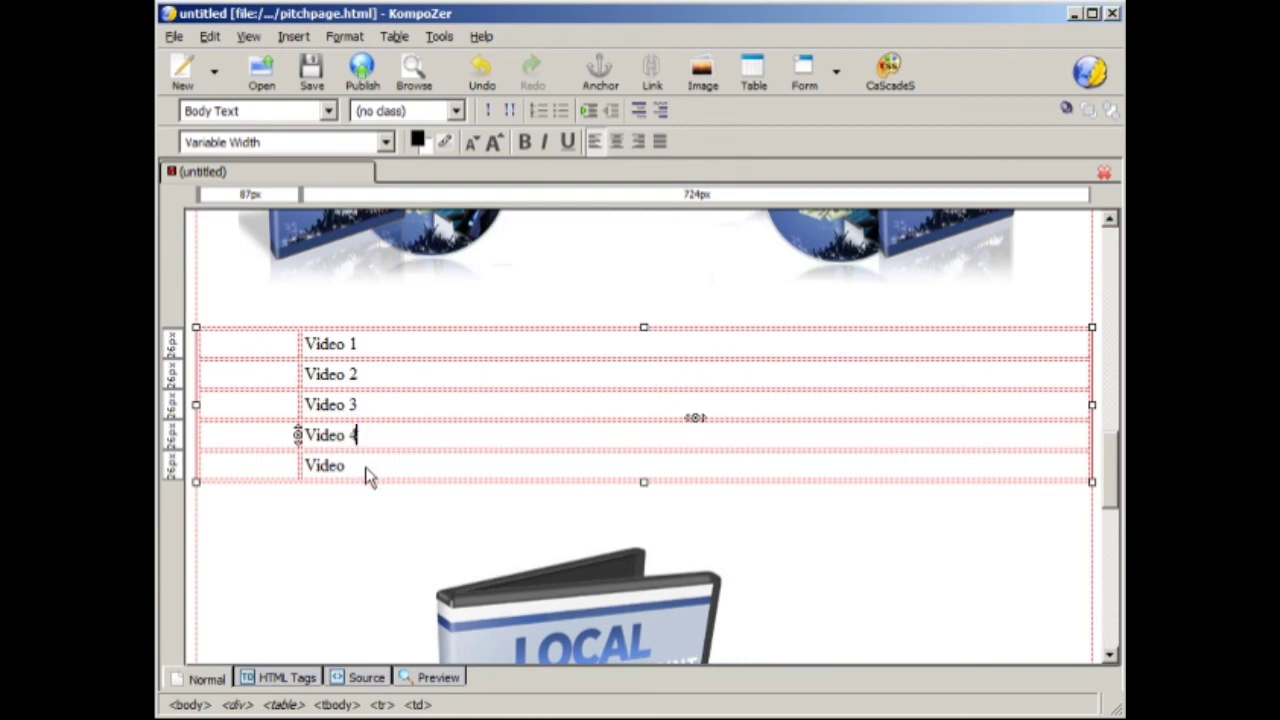
left_click(364, 467)
type("5")
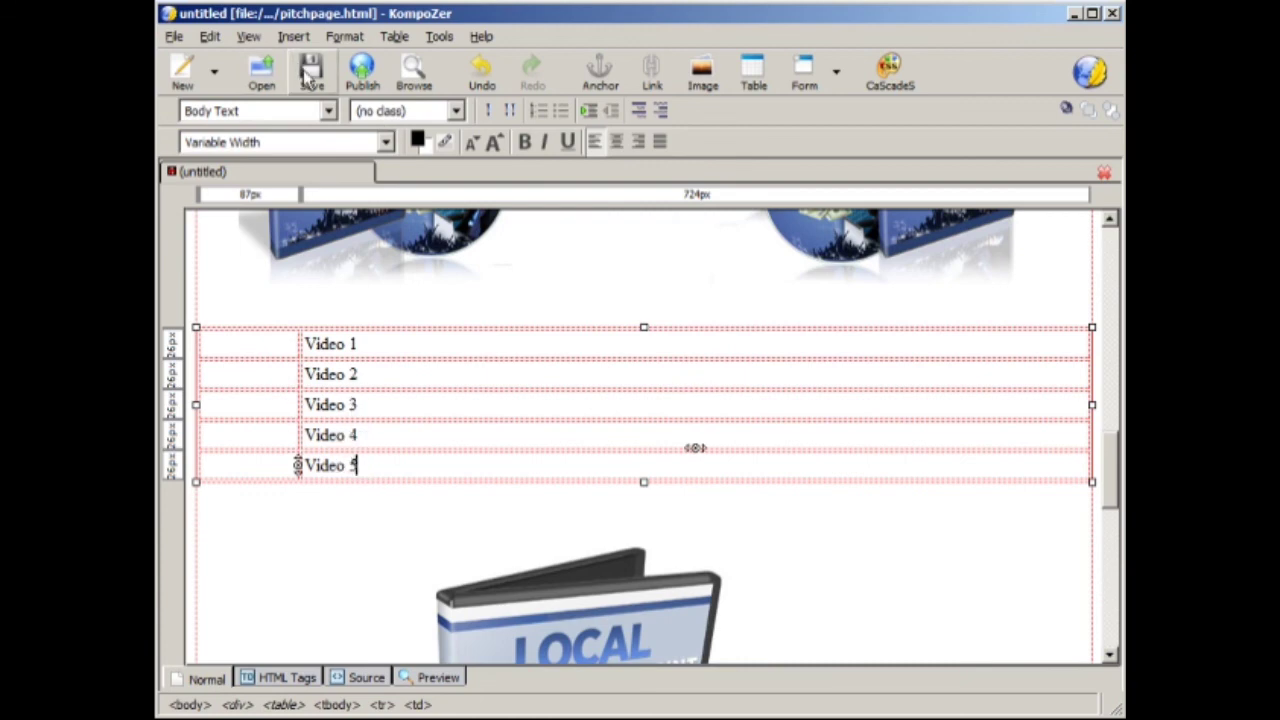
scroll(780, 397, "down", 5)
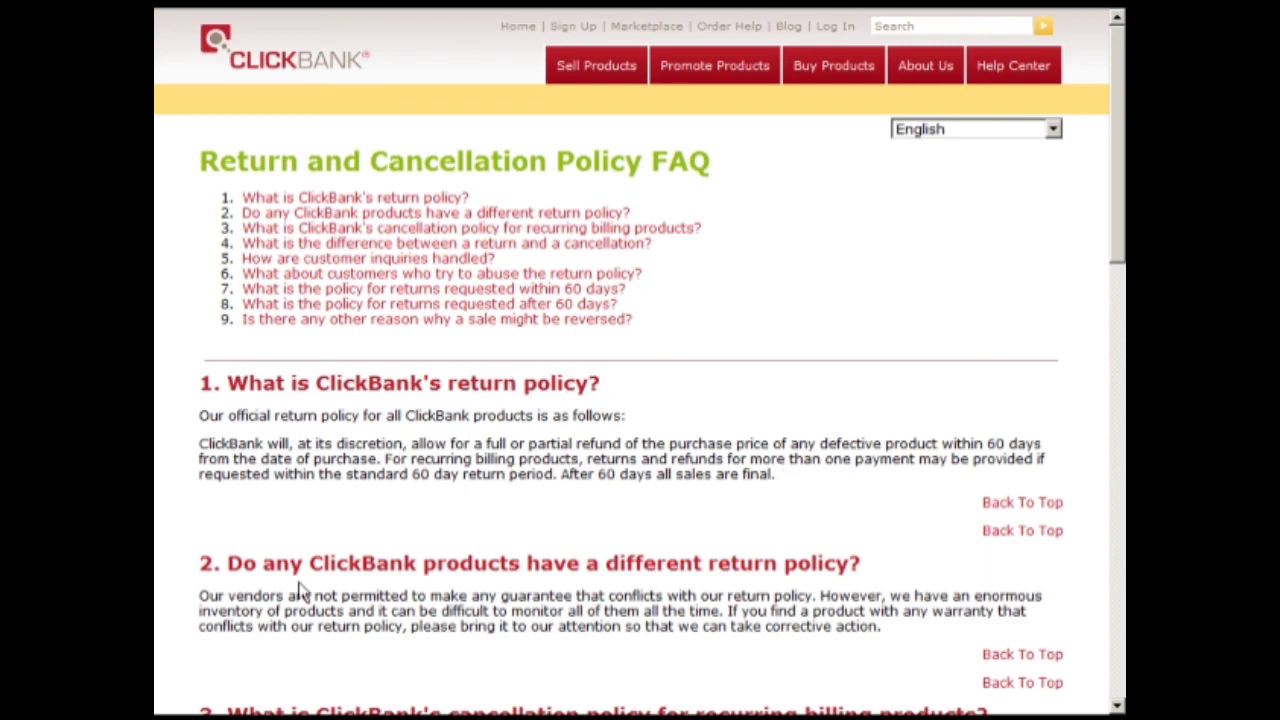
Step: Review ClickBank's Return and Cancellation Policy FAQ, focusing on whether any products have a different return policy
left_click_drag(303, 563, 860, 563)
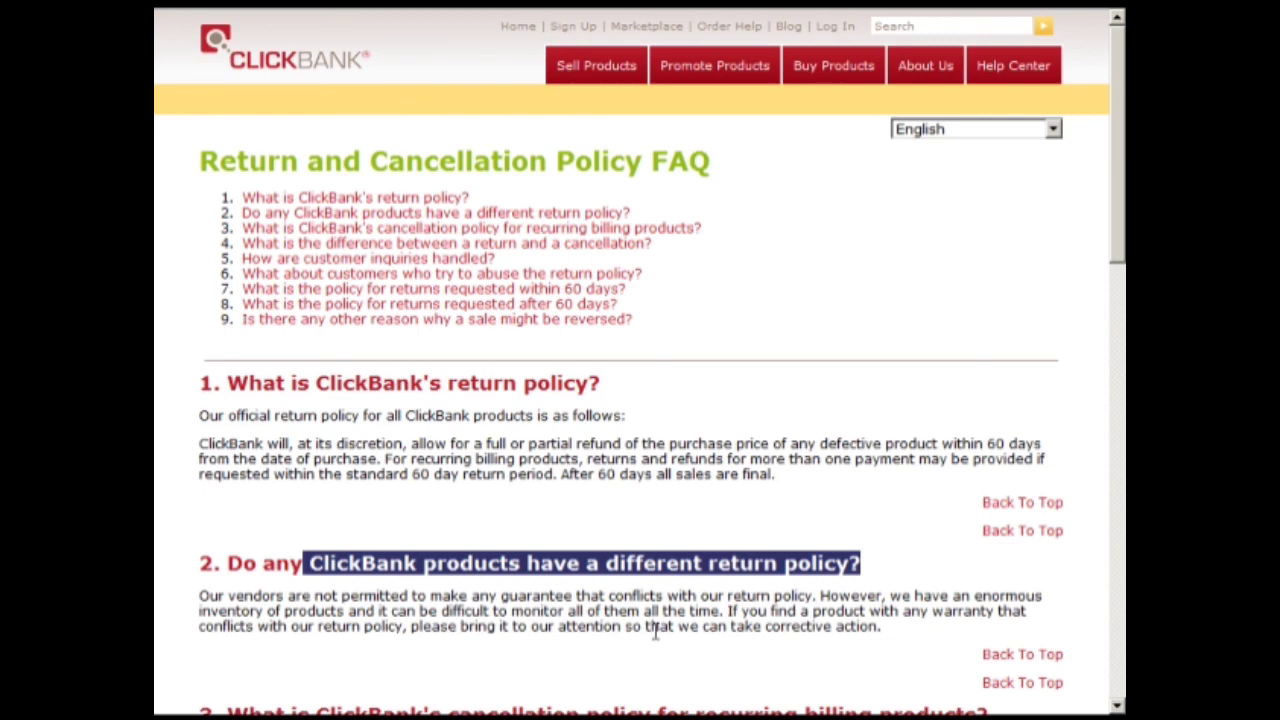
scroll(655, 631, "down", 2)
scroll(655, 629, "down", 2)
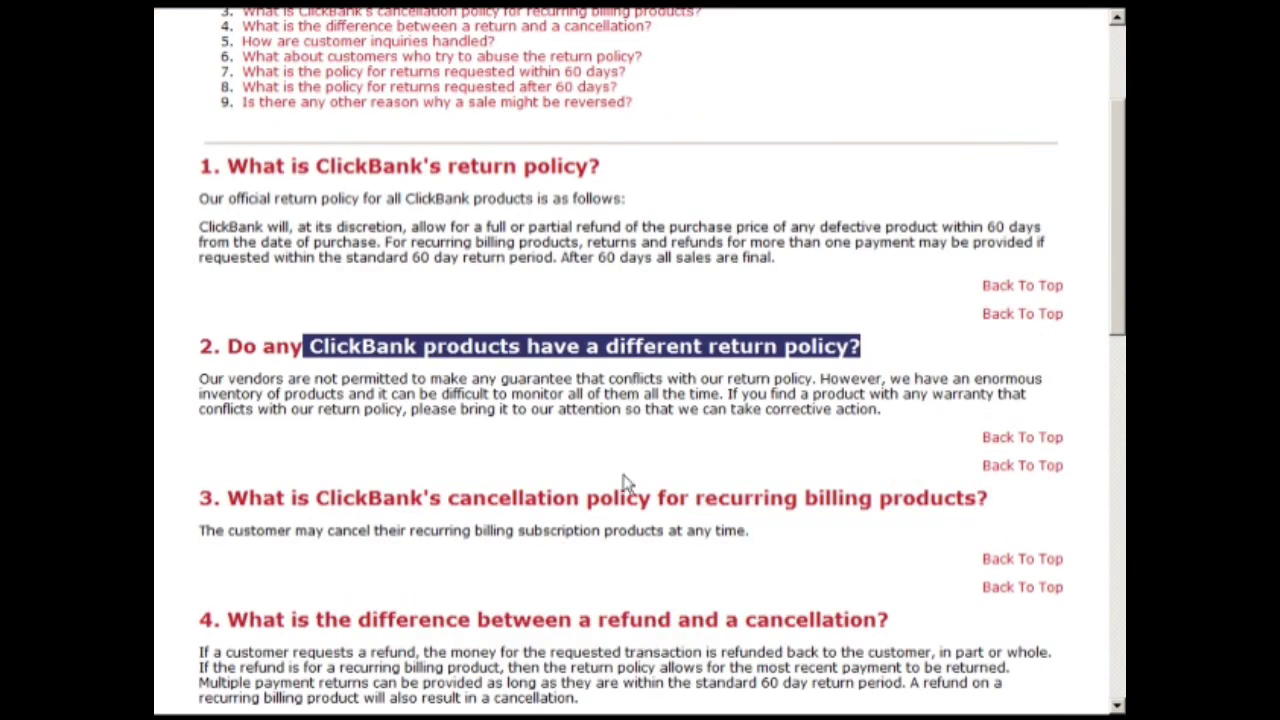
scroll(625, 485, "up", 4)
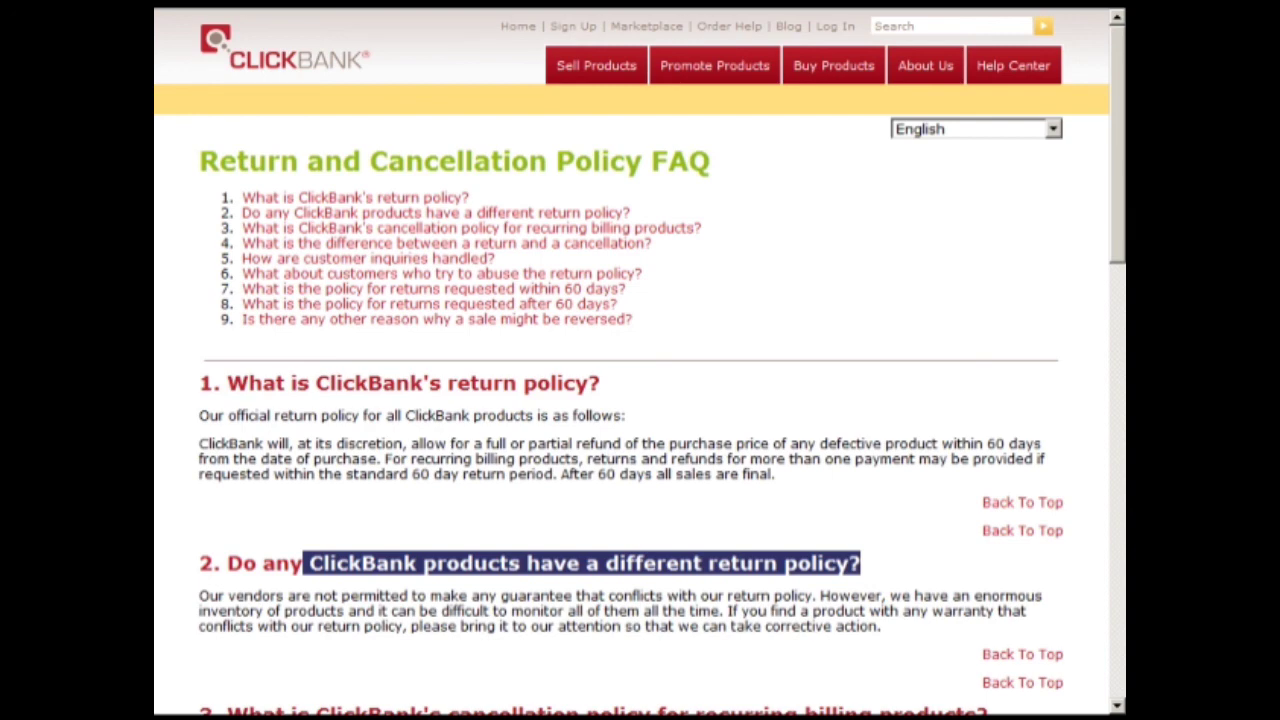
key("alt+Tab")
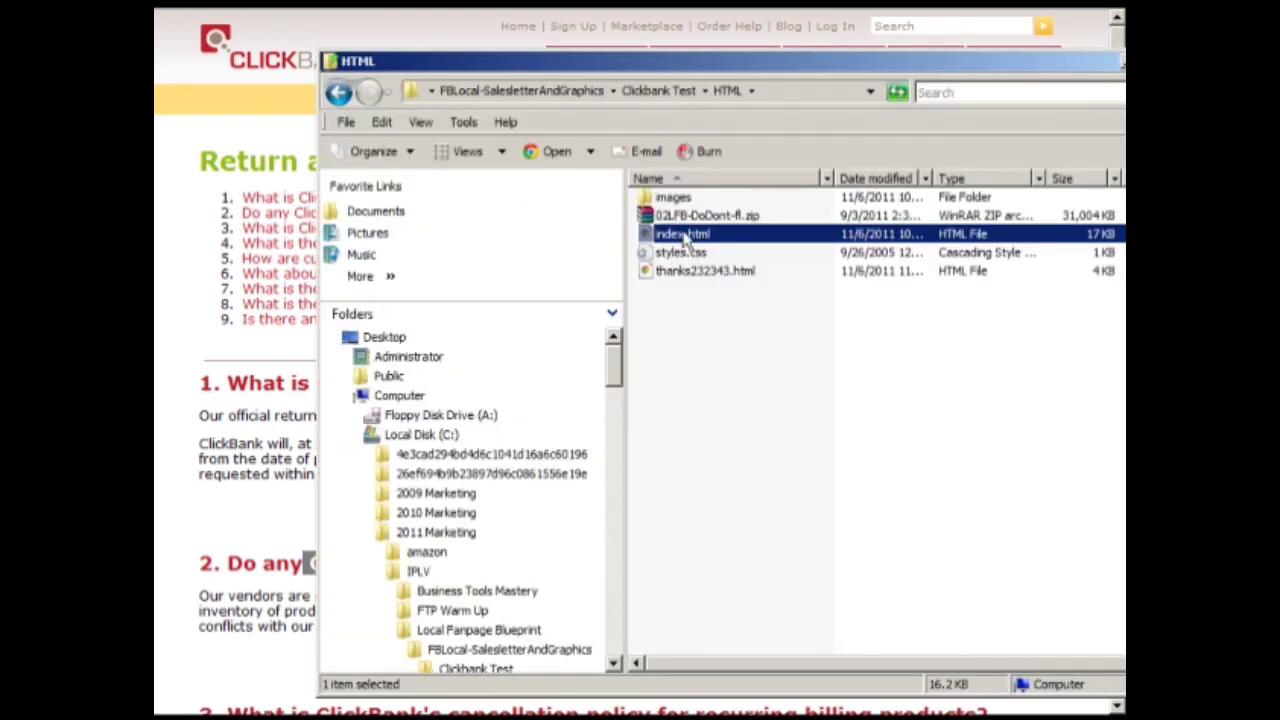
left_click(192, 232)
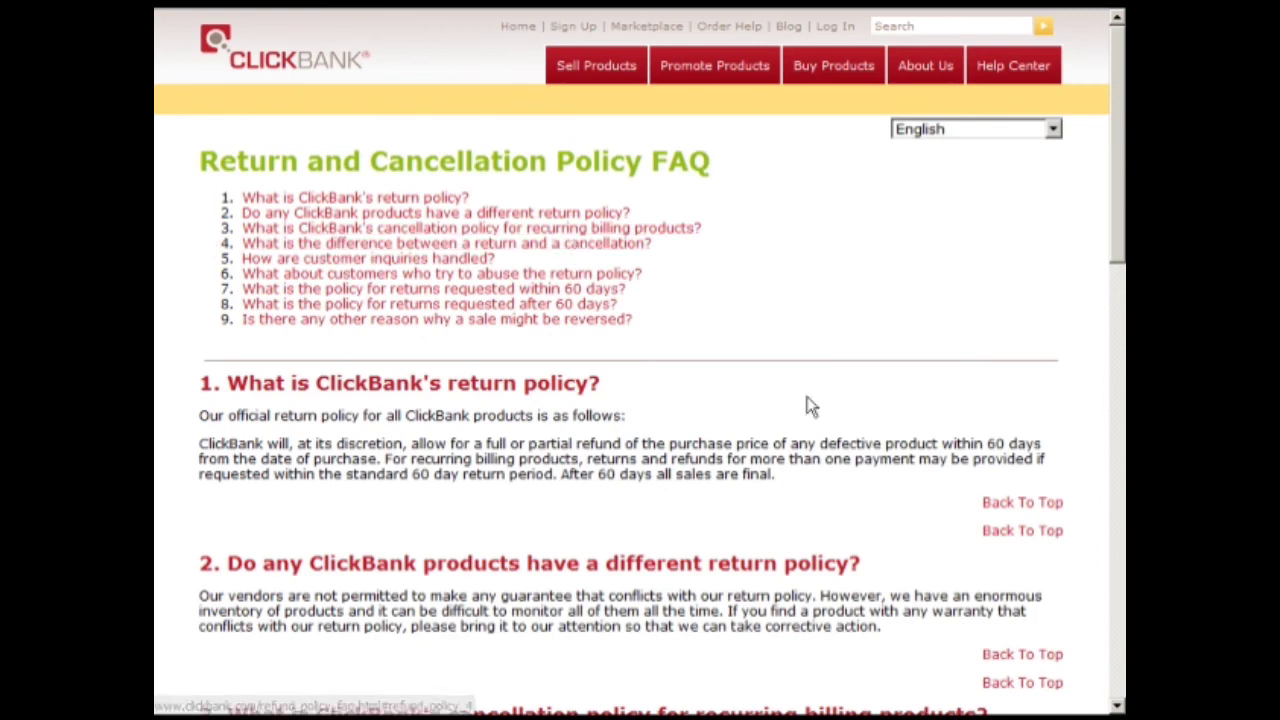